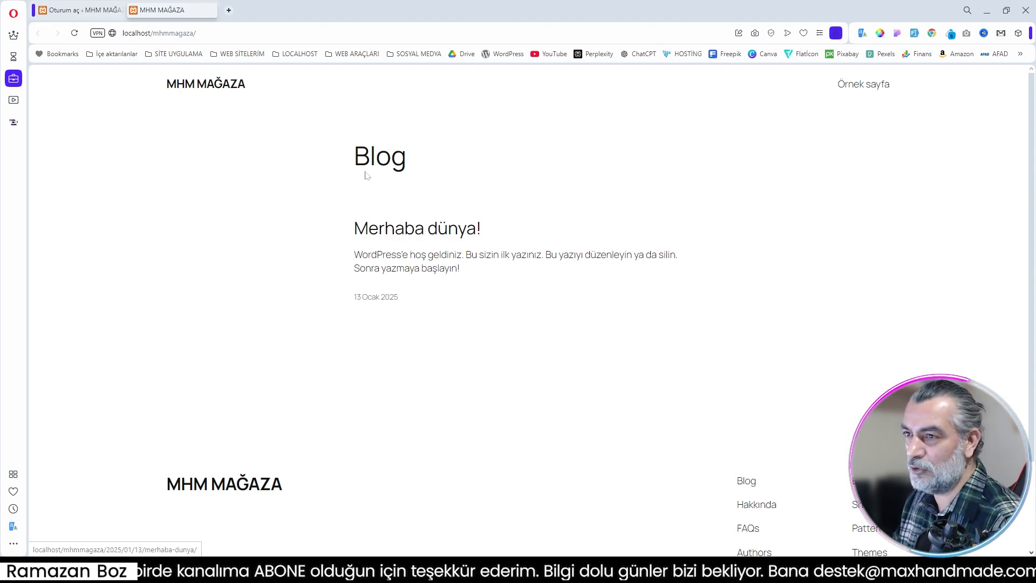
# Step: Log in to the site's WordPress admin with the filled-in credentials and look over the dashboard
pyautogui.click(87, 12)
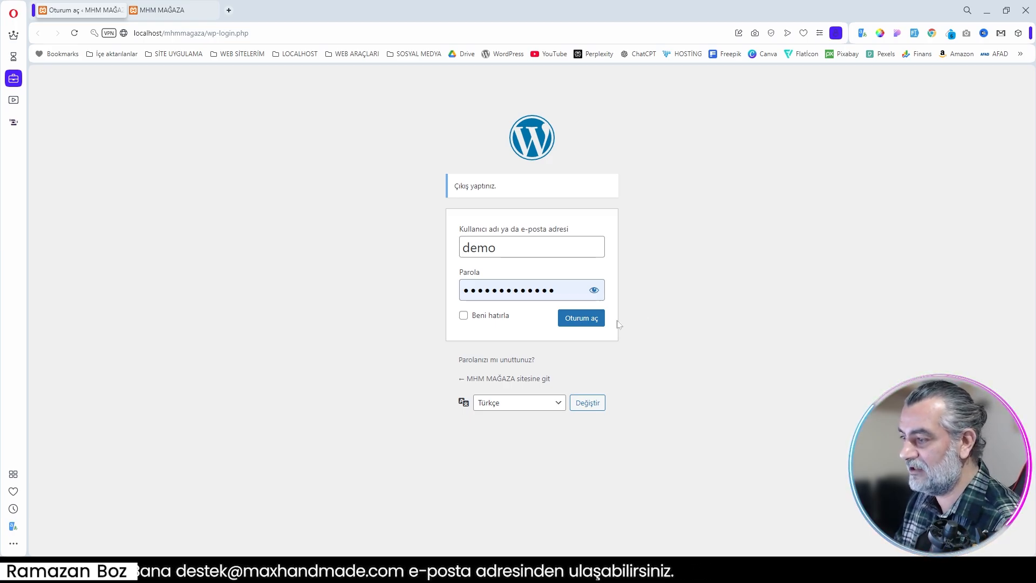
pyautogui.click(592, 324)
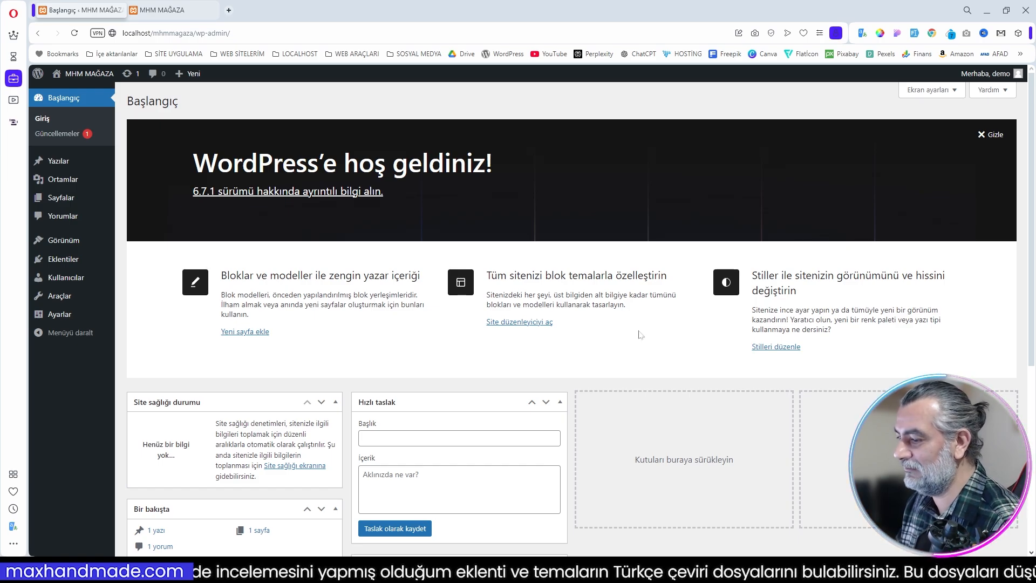
pyautogui.scroll(-4, 661, 331)
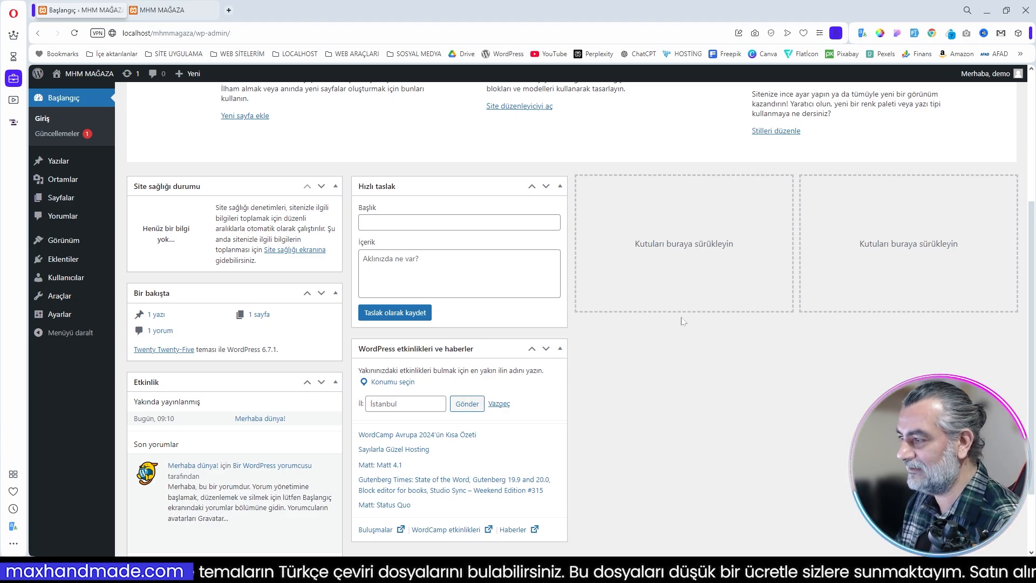
pyautogui.scroll(4, 682, 321)
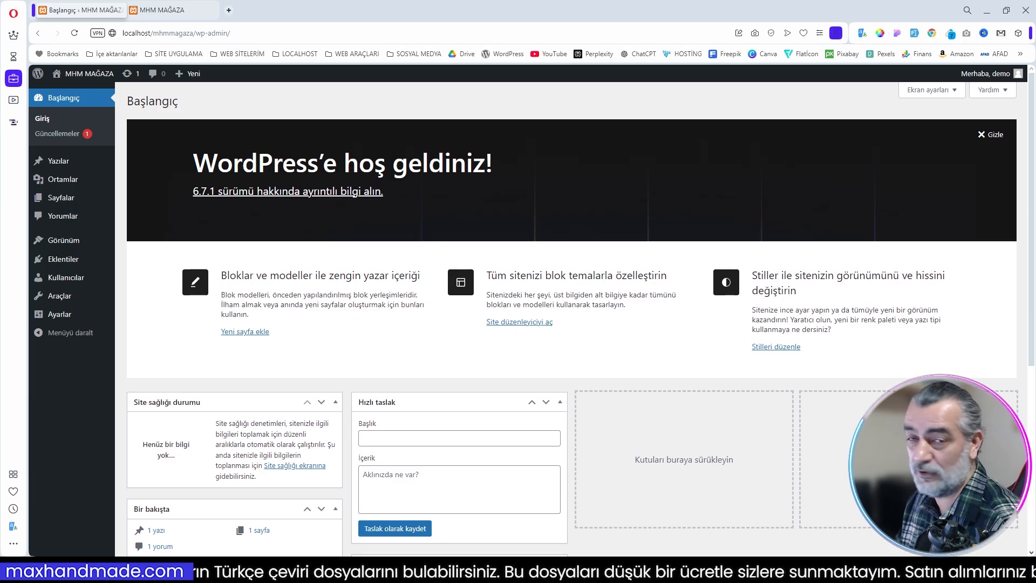
# Step: Hide every dashboard box through the screen options except Site sağlığı durumu, including the Hoş geldiniz panel
pyautogui.click(955, 92)
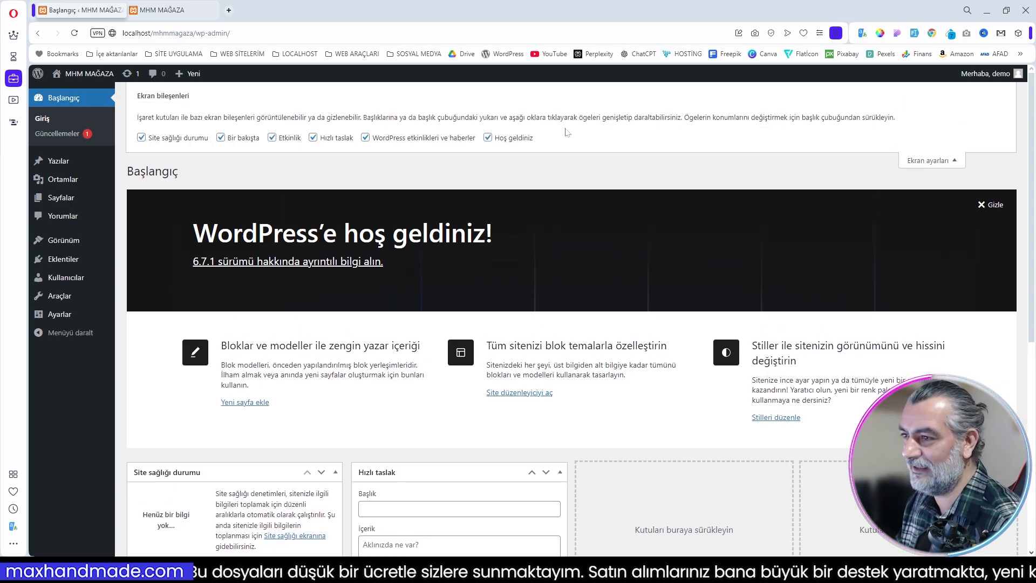
pyautogui.click(142, 138)
pyautogui.click(221, 137)
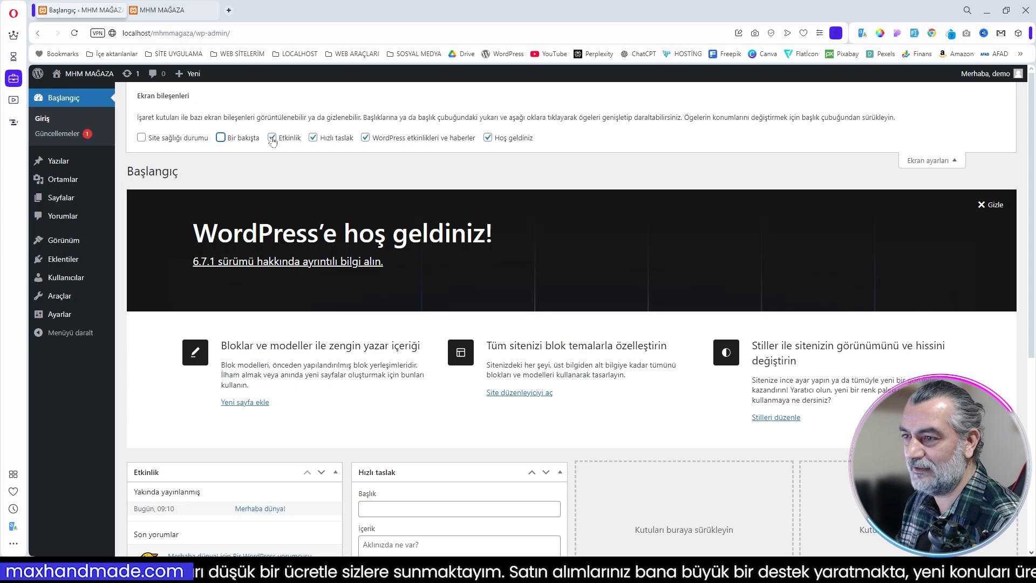
pyautogui.click(272, 139)
pyautogui.click(313, 138)
pyautogui.click(366, 139)
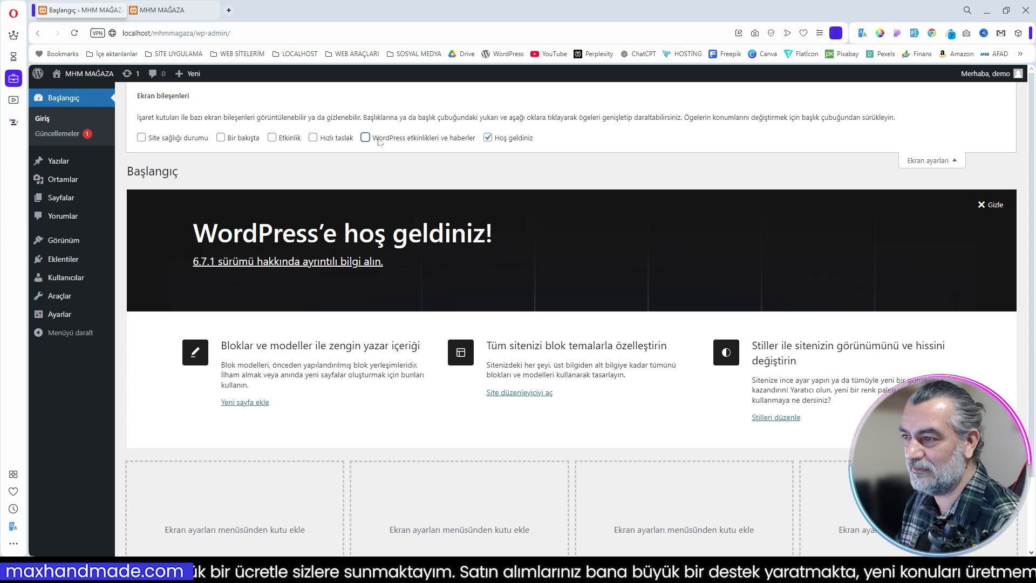
pyautogui.click(488, 137)
pyautogui.click(142, 138)
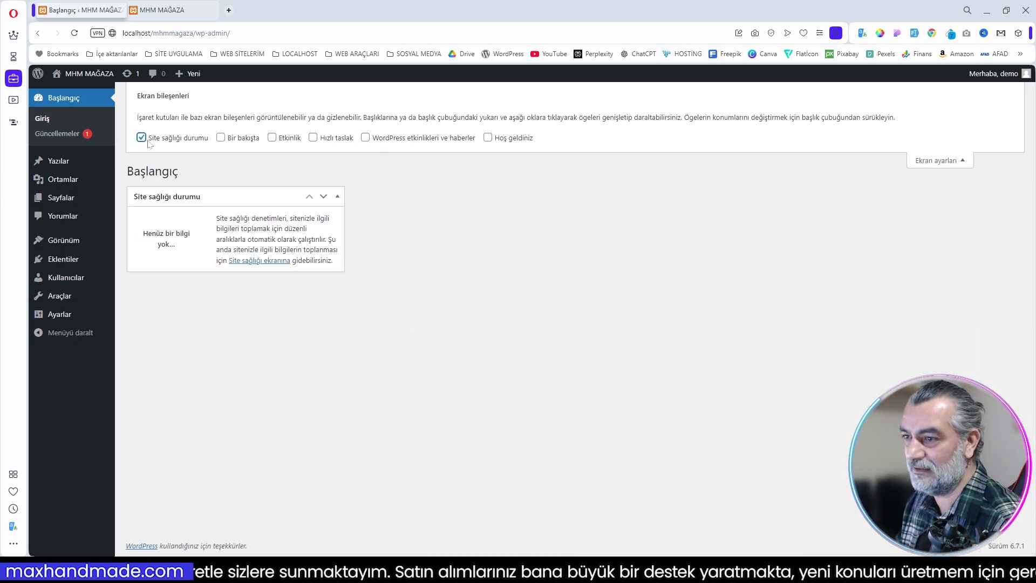
pyautogui.click(934, 160)
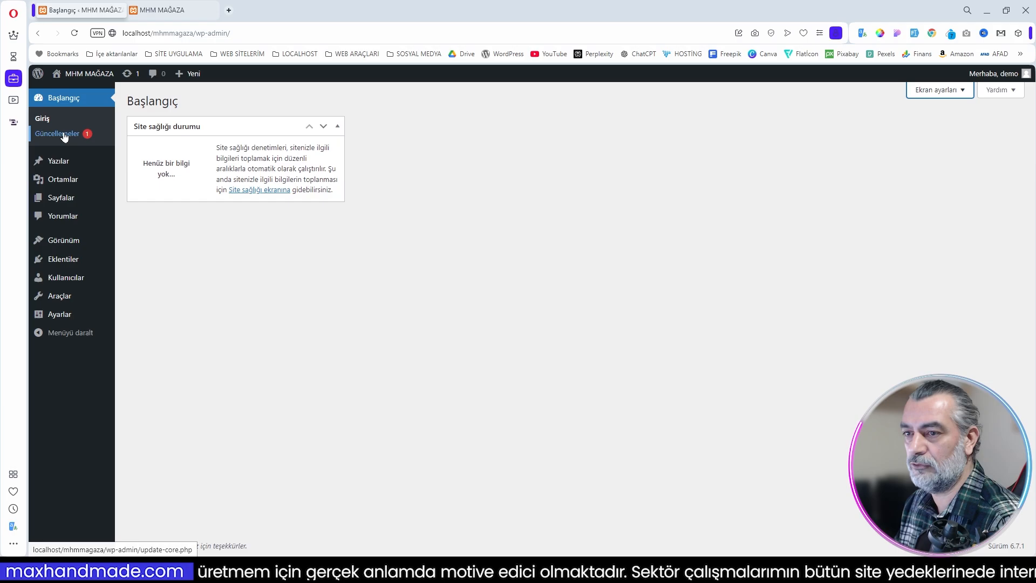
# Step: Open the WordPress updates page and update the available translations
pyautogui.click(278, 190)
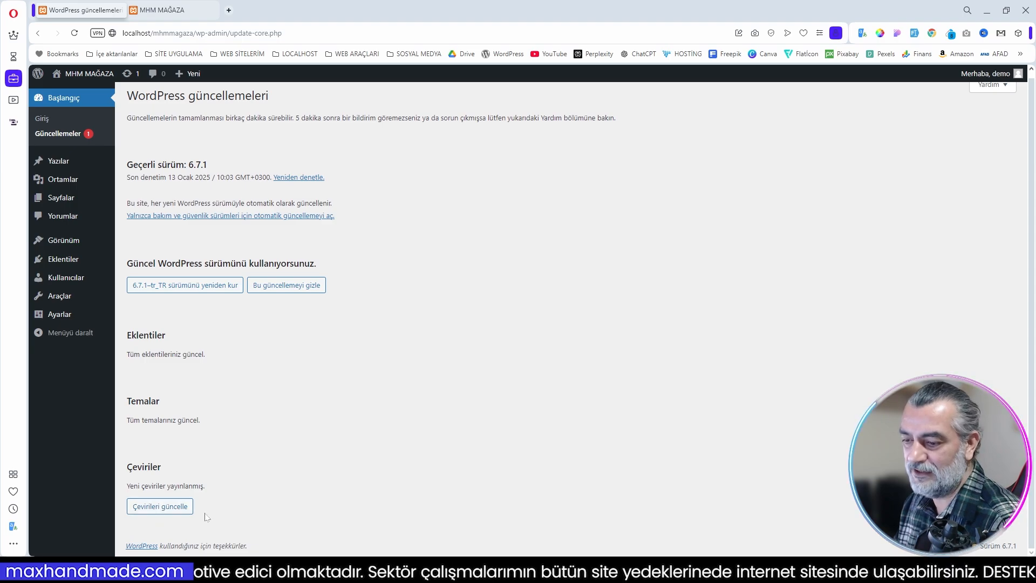
pyautogui.click(166, 507)
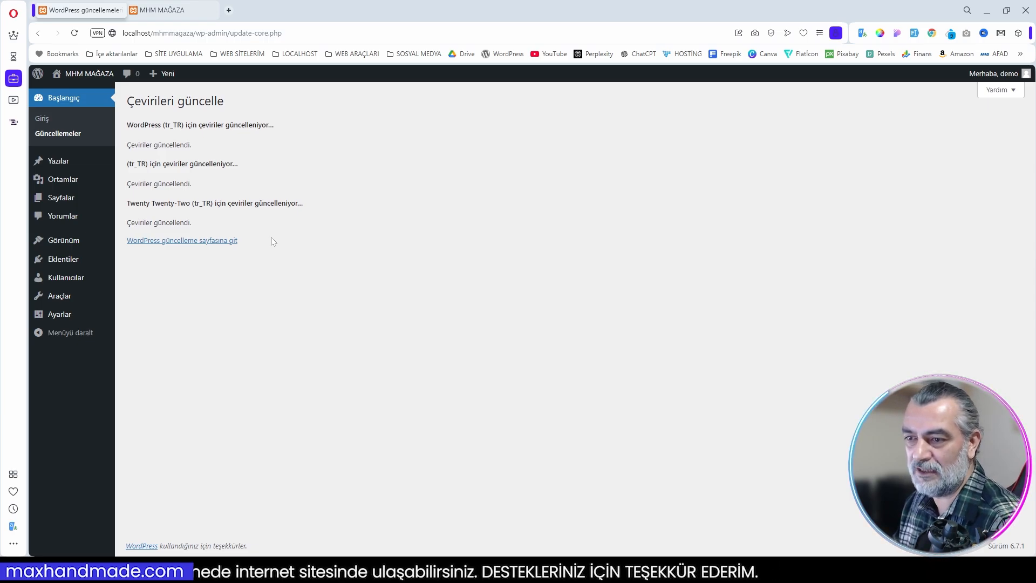
# Step: Move the sample post "Merhaba dünya!" to the trash and empty the posts trash
pyautogui.moveTo(122, 158)
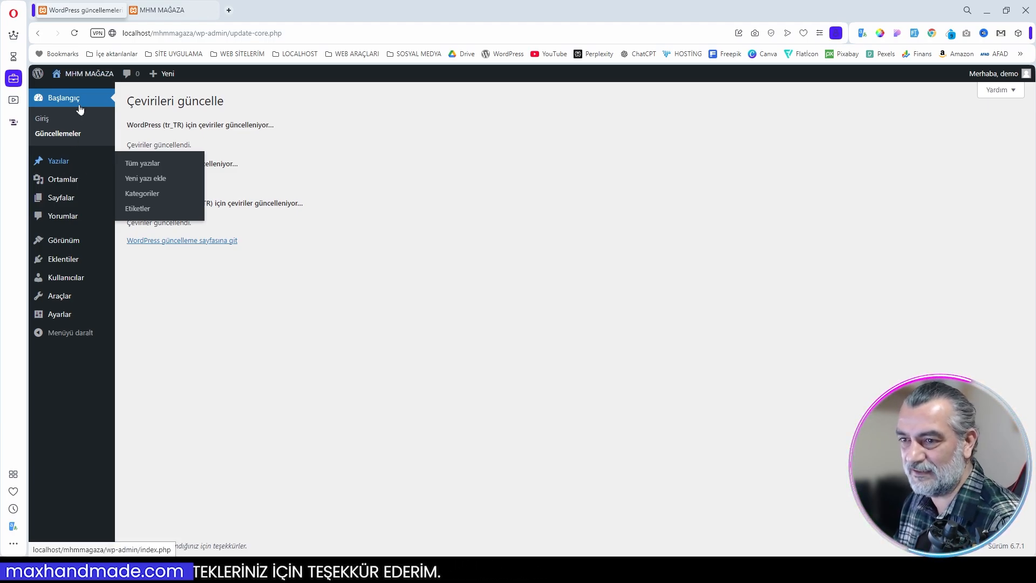
pyautogui.click(59, 162)
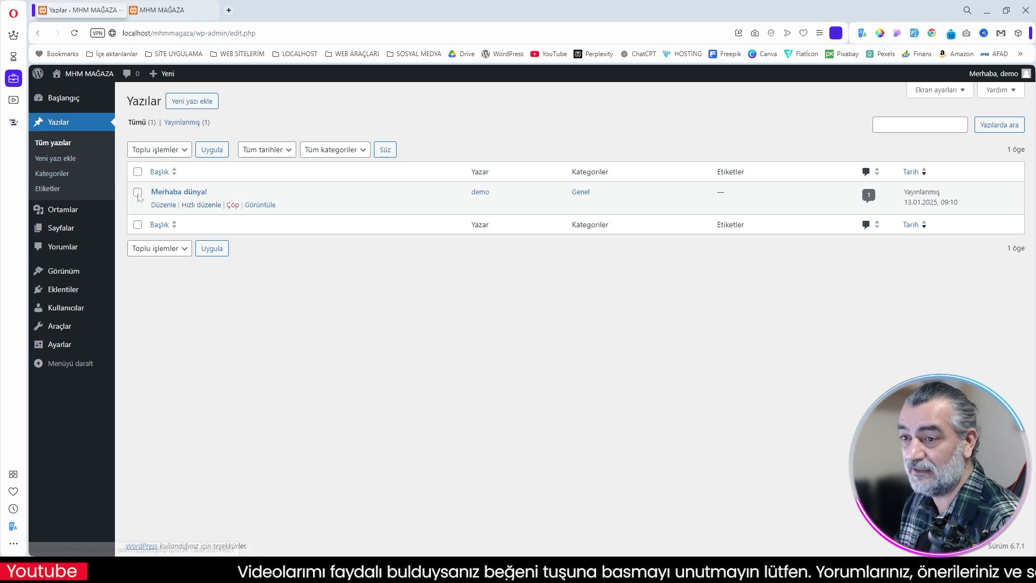
pyautogui.click(233, 207)
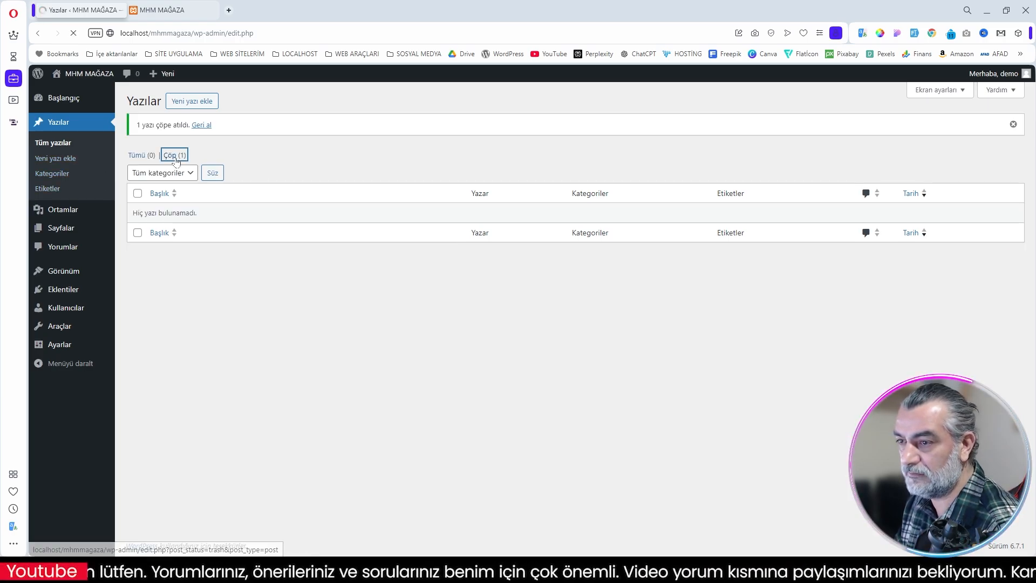
pyautogui.click(429, 150)
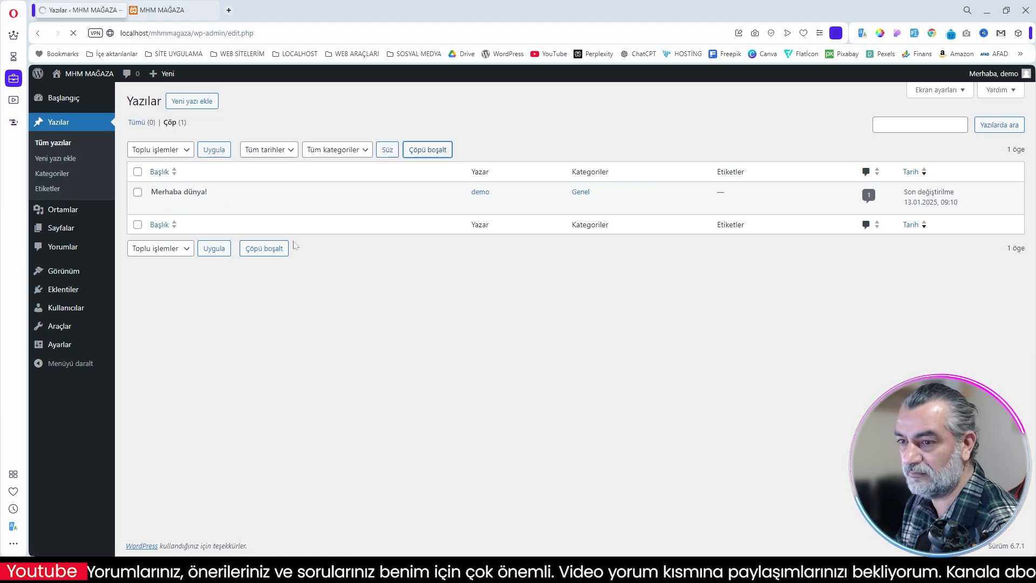
# Step: Check the media library, move the Gizlilik Politikası and Örnek sayfa pages to the trash in bulk, and empty the pages trash
pyautogui.moveTo(68, 214)
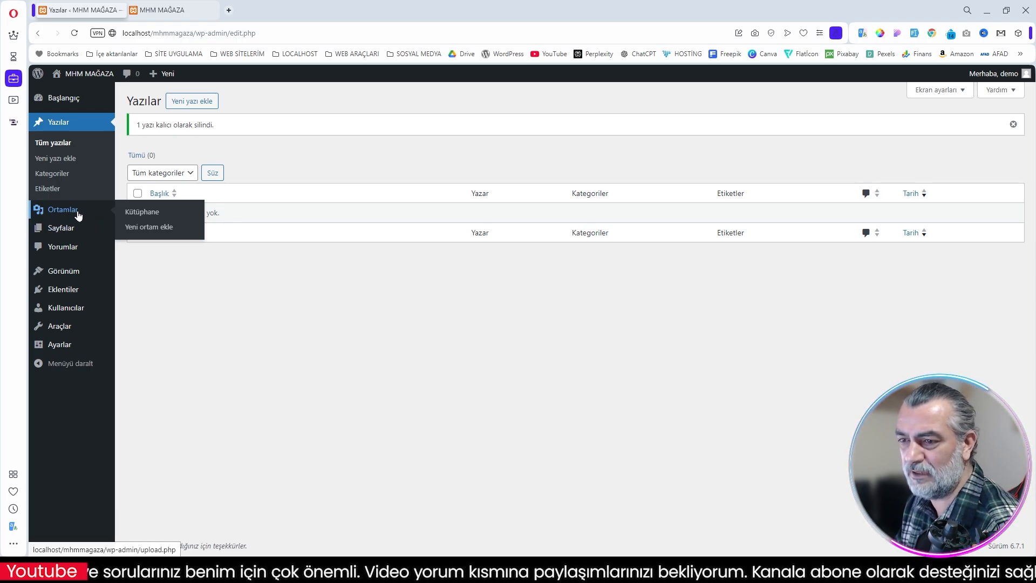
pyautogui.click(63, 212)
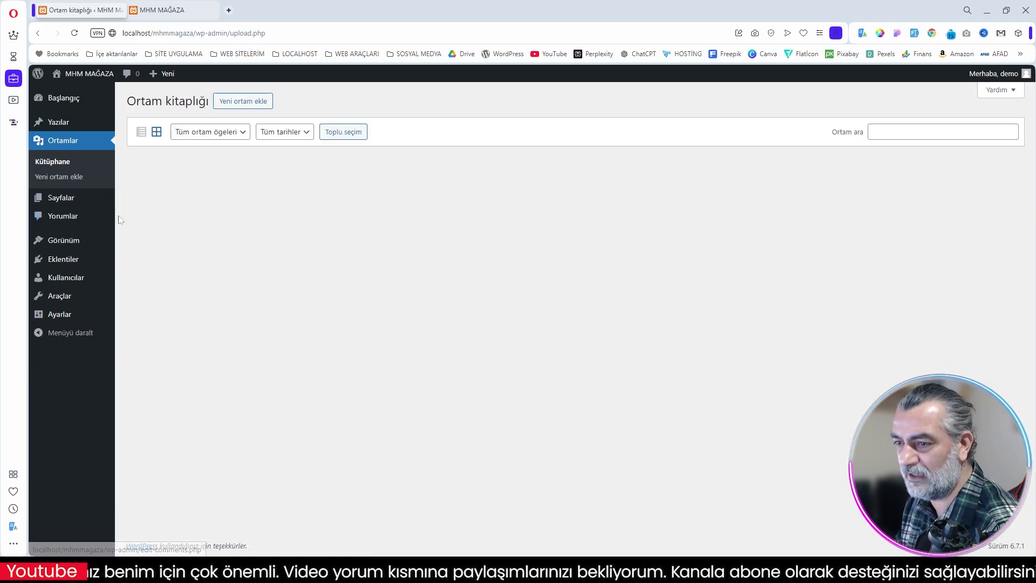
pyautogui.click(59, 197)
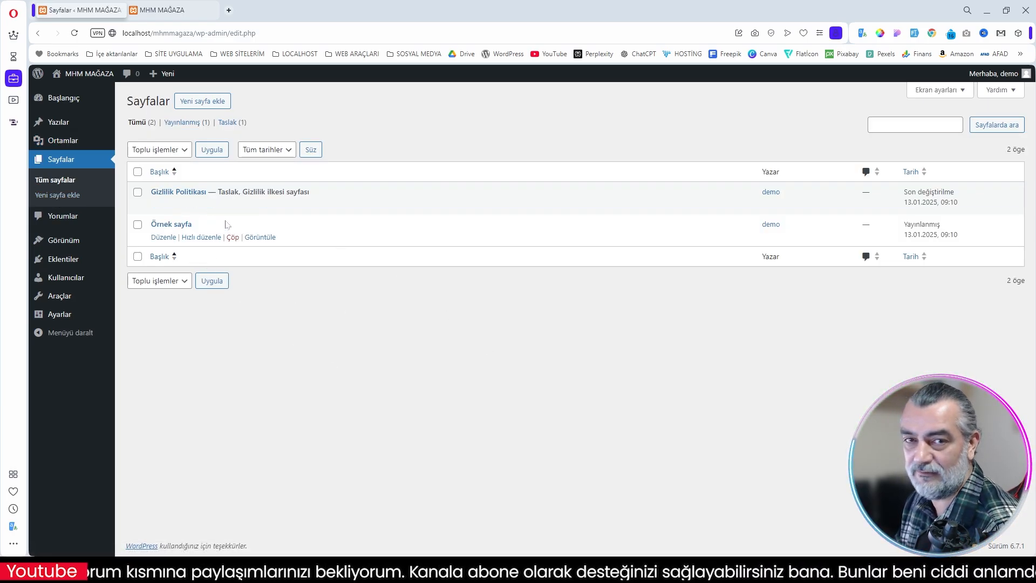
pyautogui.click(137, 172)
pyautogui.click(162, 281)
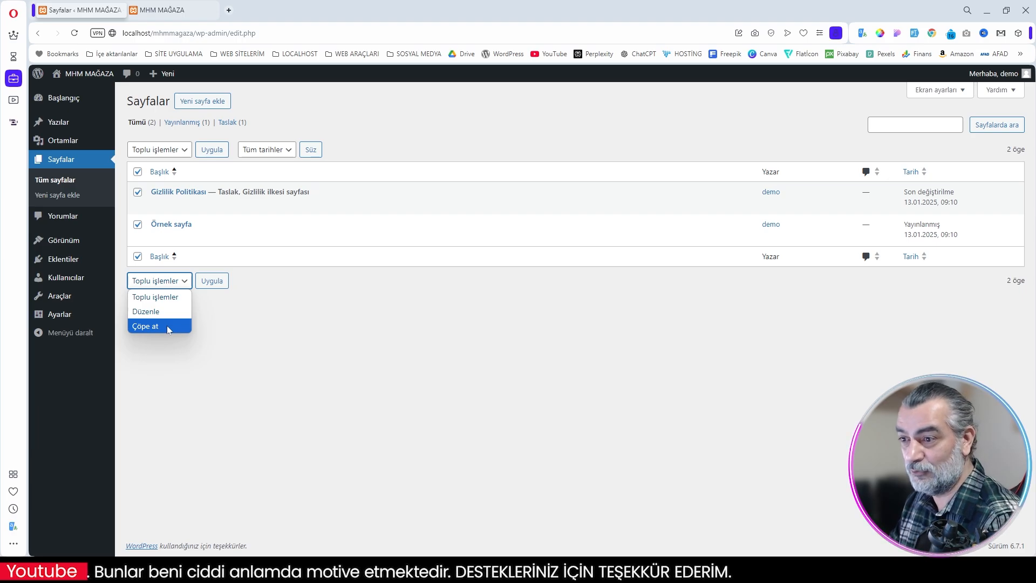
pyautogui.click(167, 325)
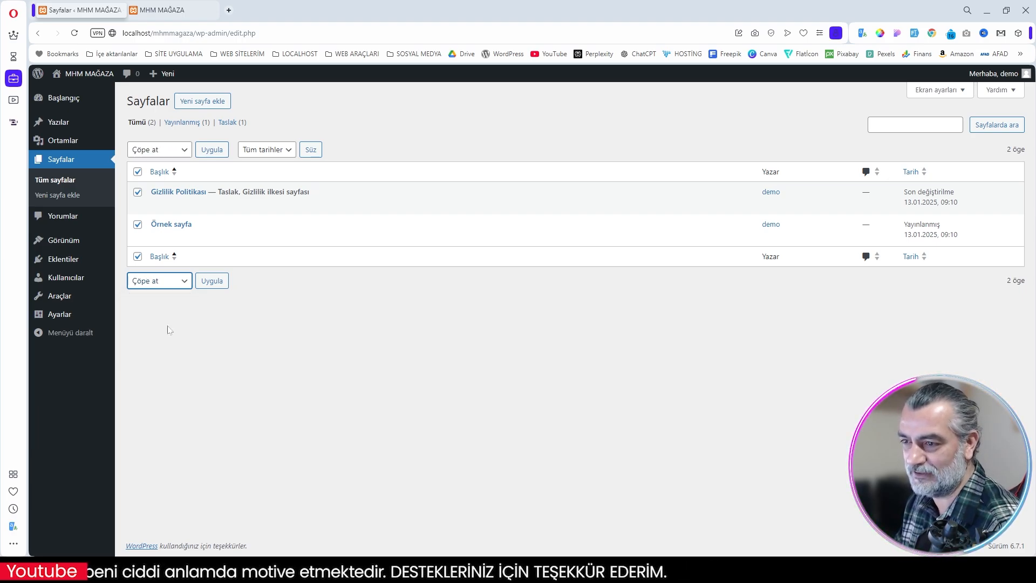
pyautogui.click(212, 281)
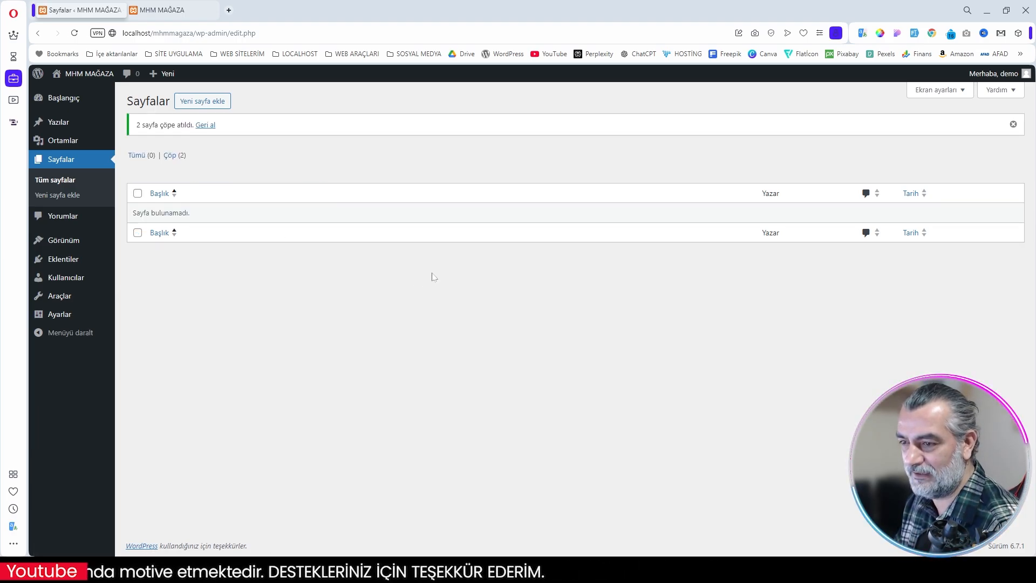
pyautogui.click(181, 157)
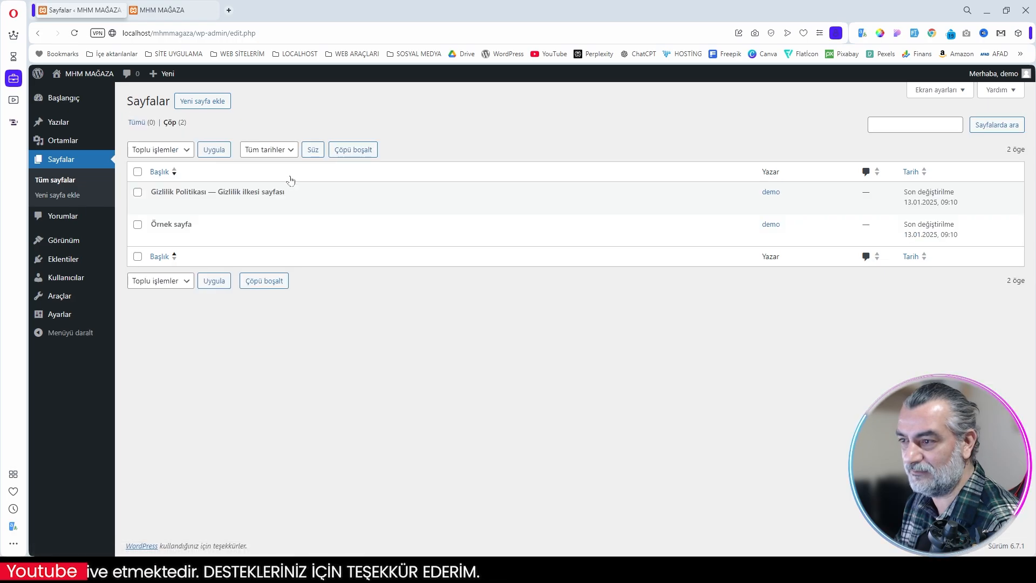
pyautogui.click(355, 150)
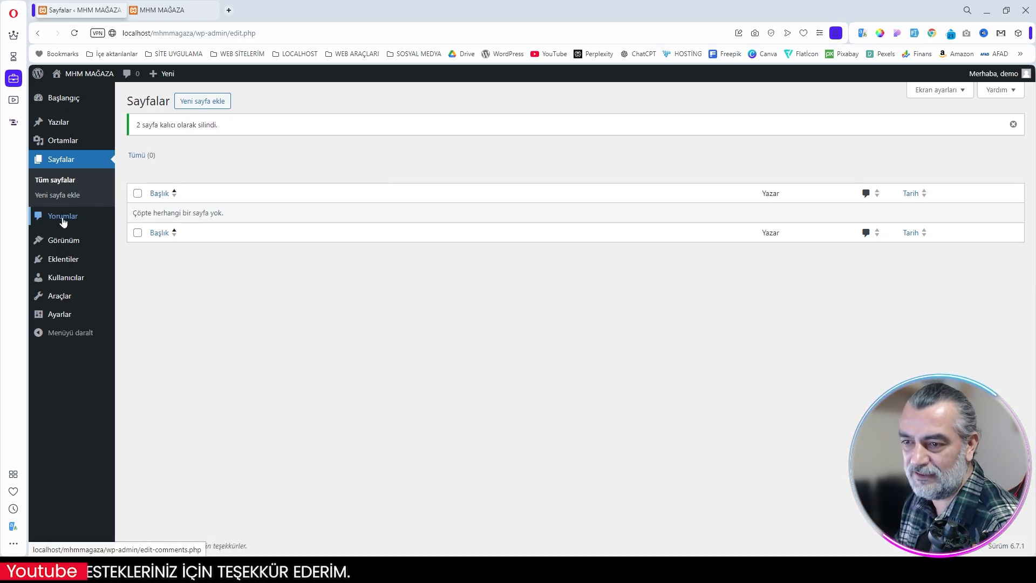
# Step: Check the comments list and delete the inactive themes Yirmi Yirmi İki, Yirmi Yirmi-Üç and Yirmi Yirmi-Dört
pyautogui.click(63, 221)
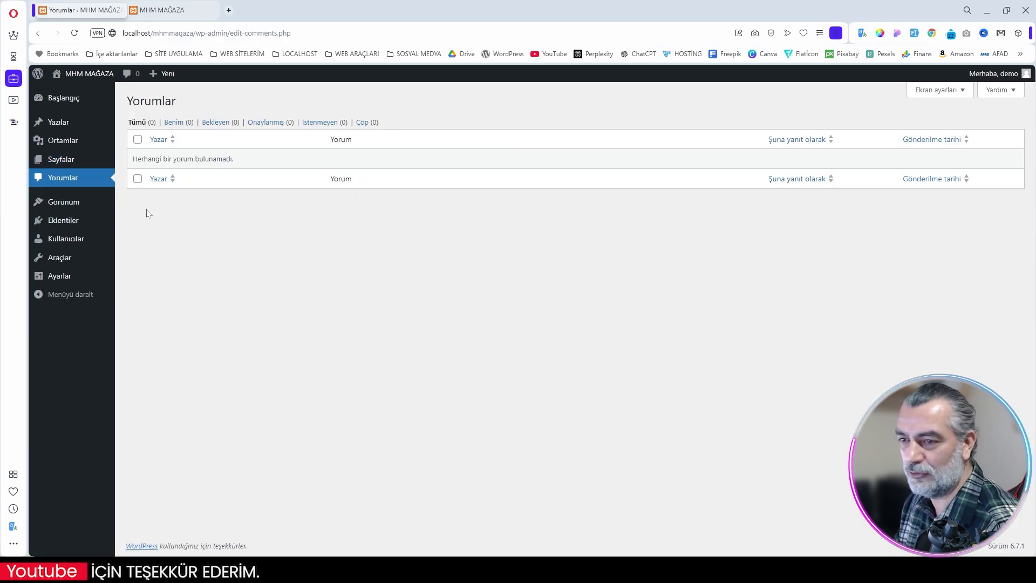
pyautogui.click(67, 203)
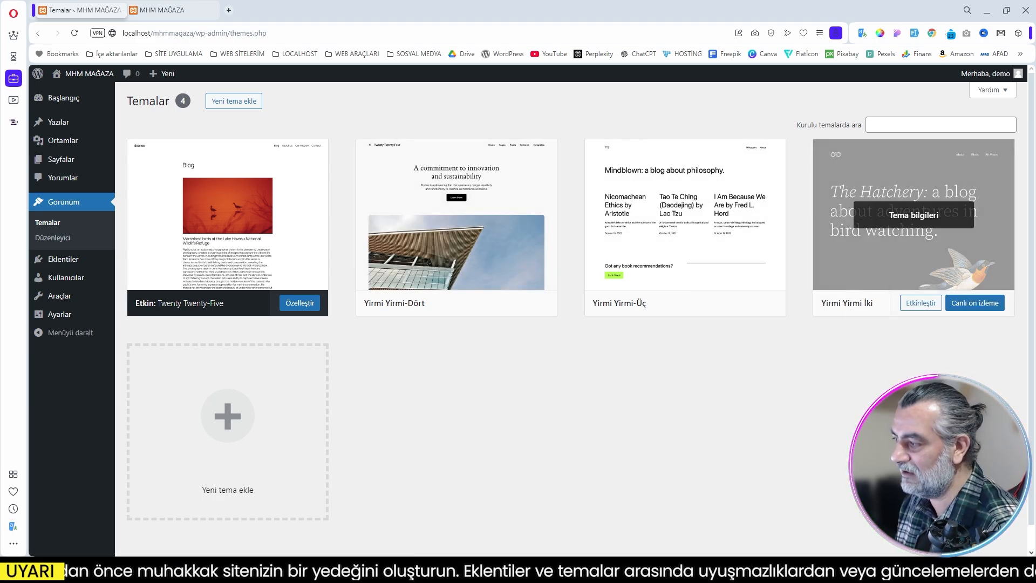
pyautogui.click(913, 215)
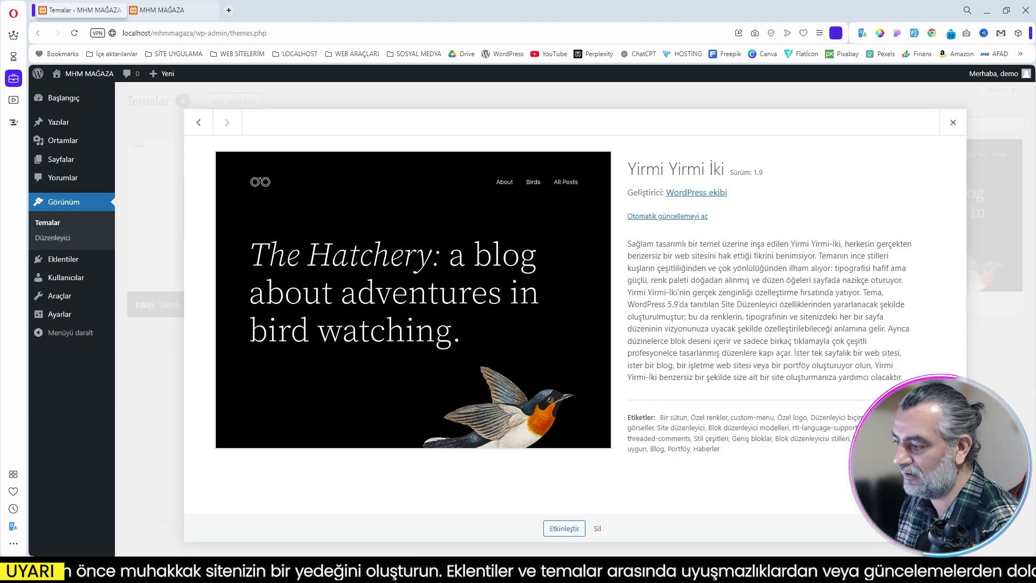
pyautogui.click(597, 528)
pyautogui.press('Return')
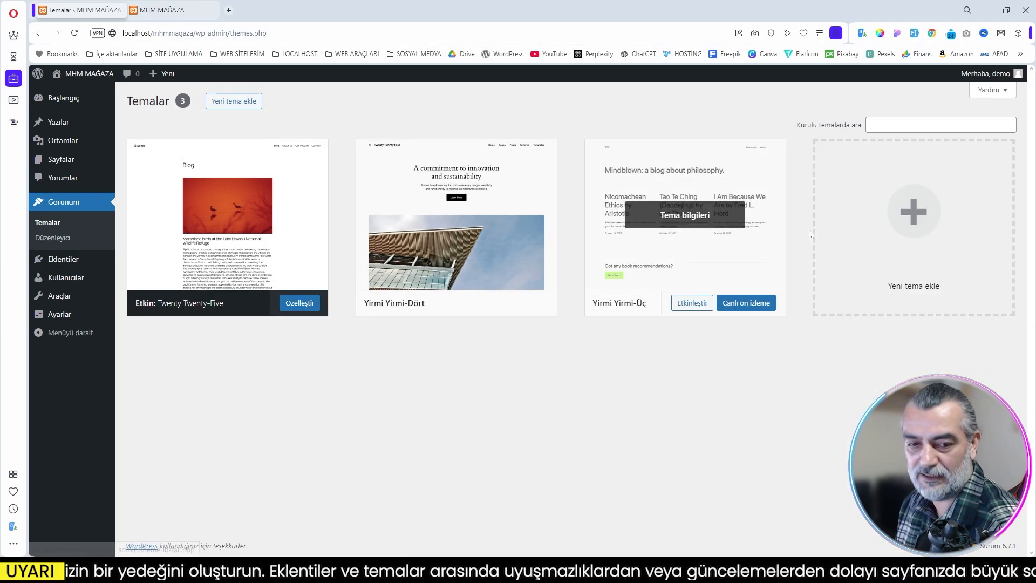
pyautogui.click(682, 216)
pyautogui.click(598, 529)
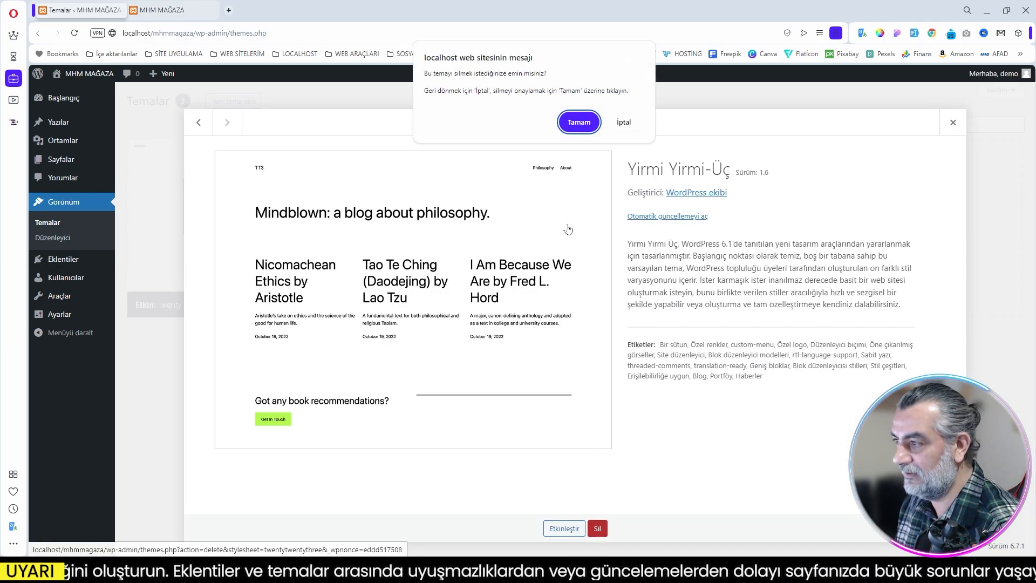
pyautogui.click(578, 122)
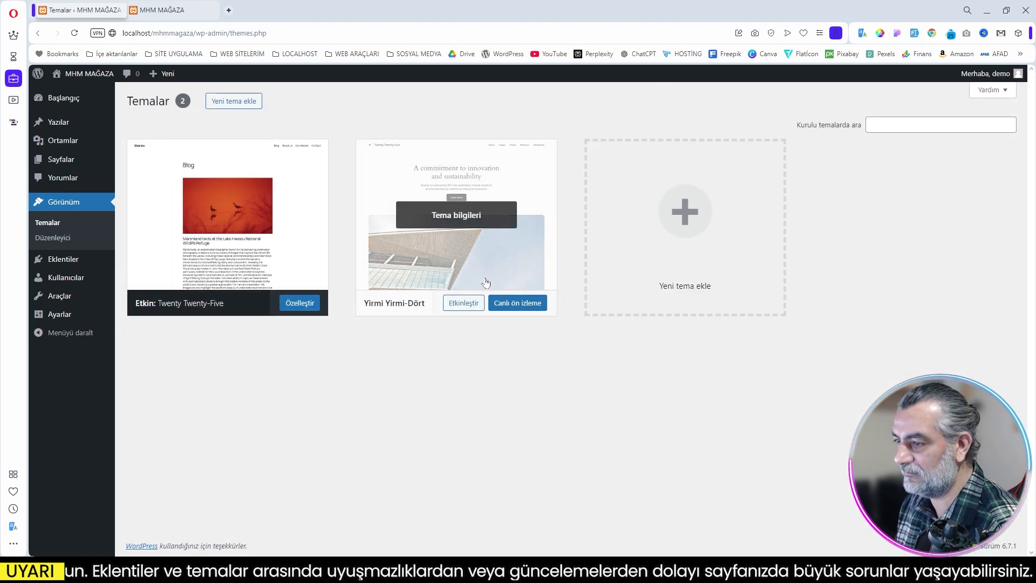
pyautogui.click(517, 286)
pyautogui.click(597, 529)
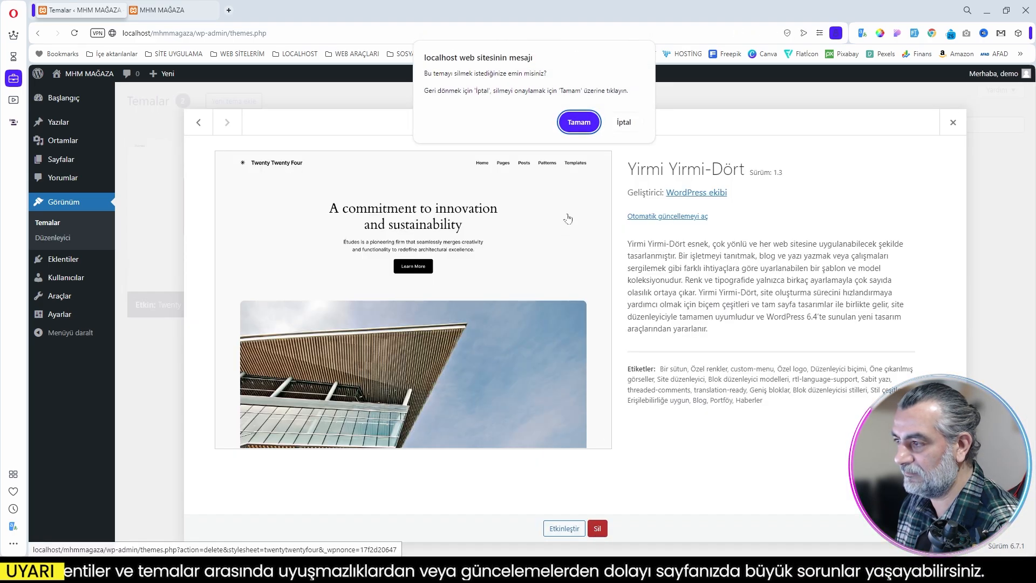
pyautogui.click(576, 121)
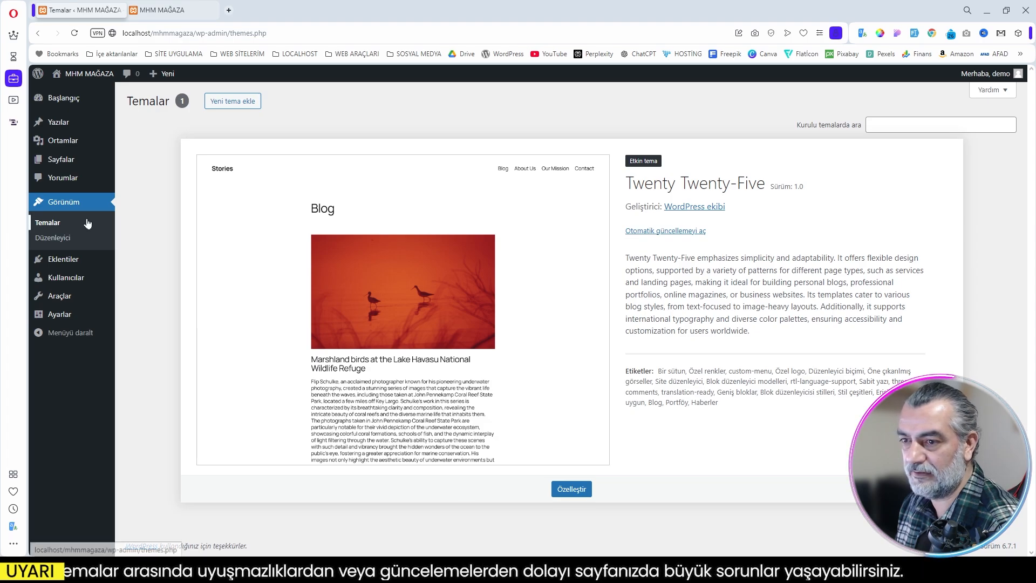
# Step: Delete the Akismet Anti-spam and Hello Dolly plugins in bulk and confirm the removal
pyautogui.moveTo(59, 261)
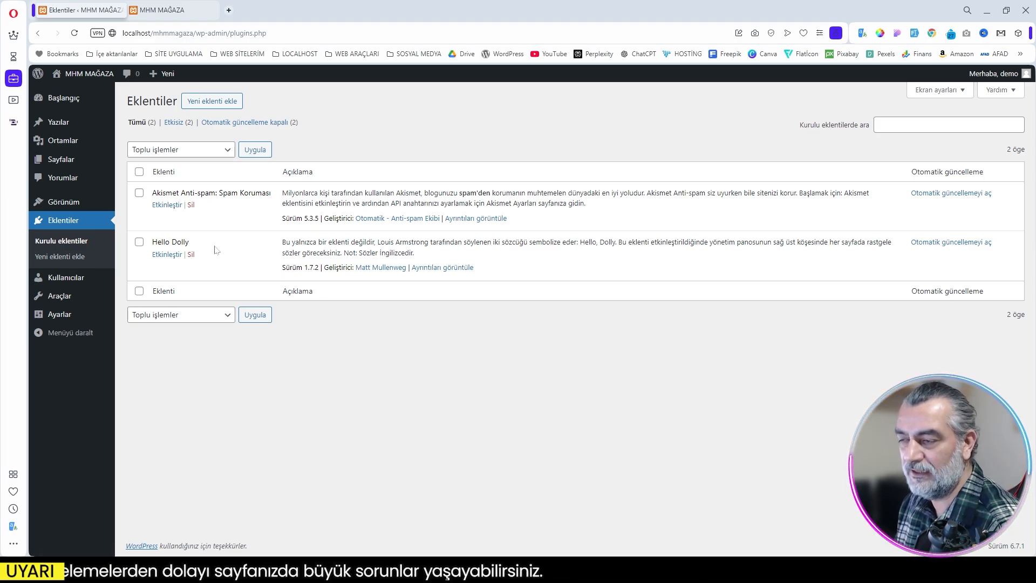
pyautogui.click(139, 172)
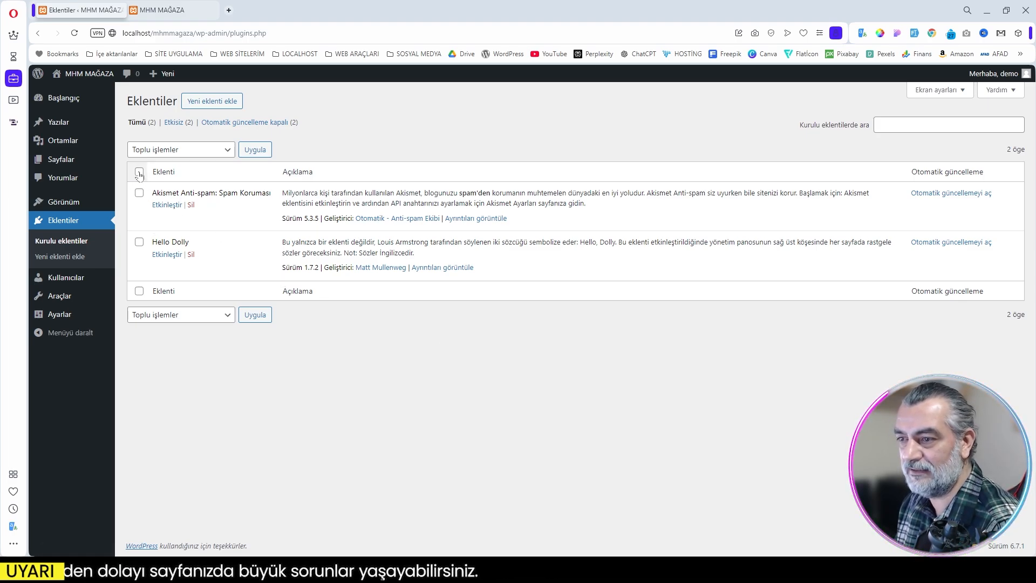
pyautogui.click(184, 316)
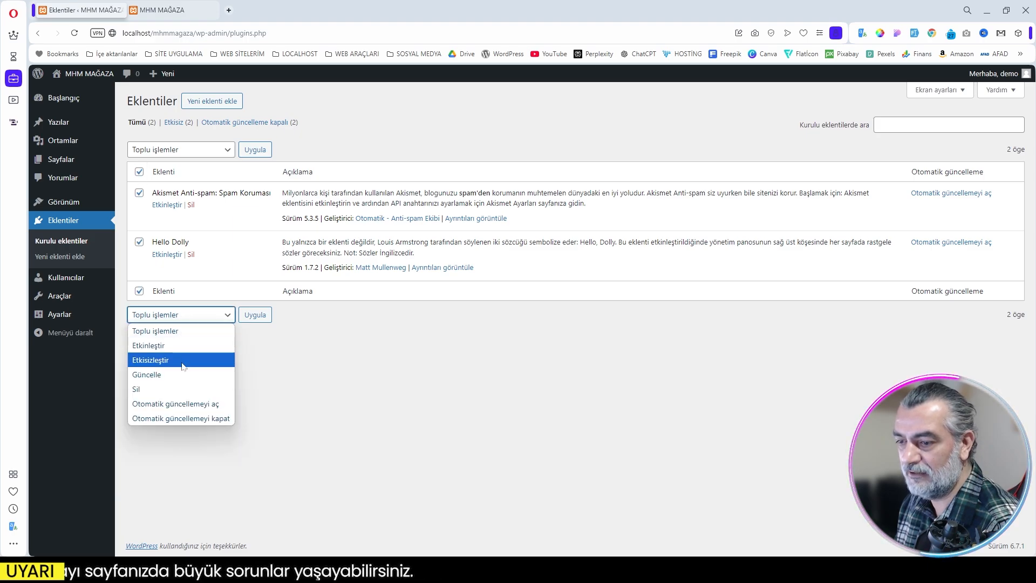
pyautogui.click(174, 389)
pyautogui.click(258, 320)
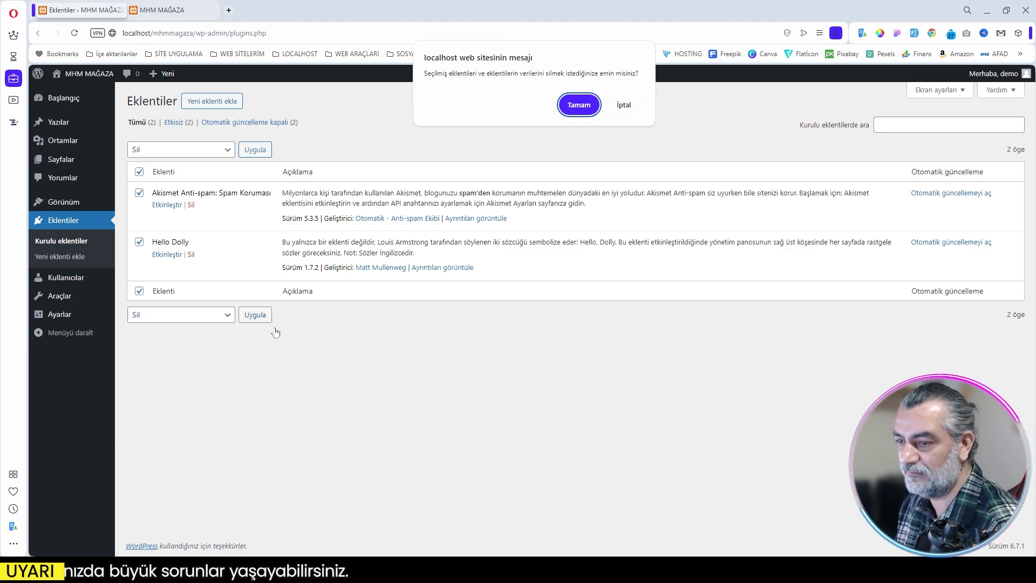
pyautogui.press('Return')
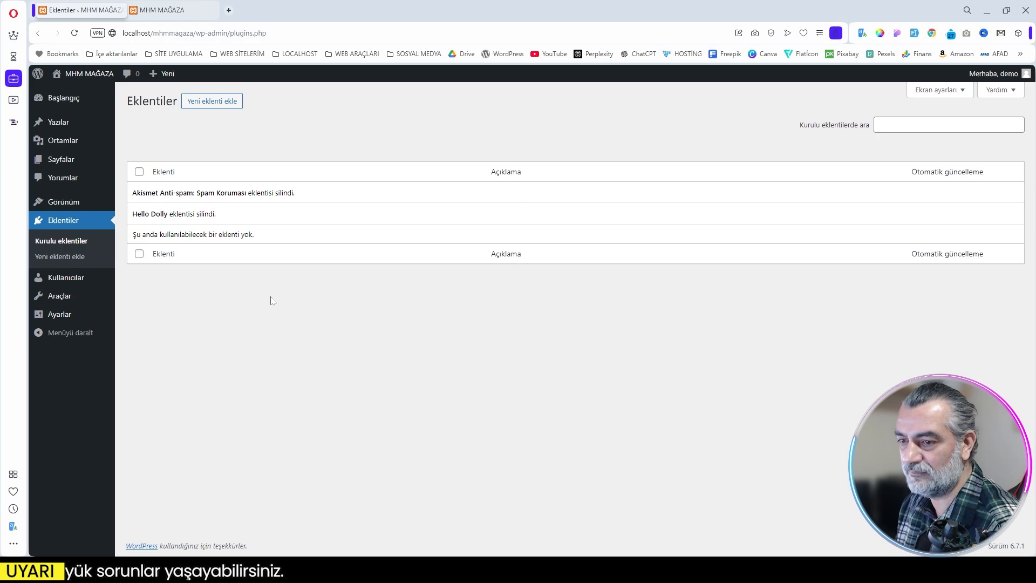
# Step: Review the list of all users and the available Araçlar entries
pyautogui.moveTo(64, 279)
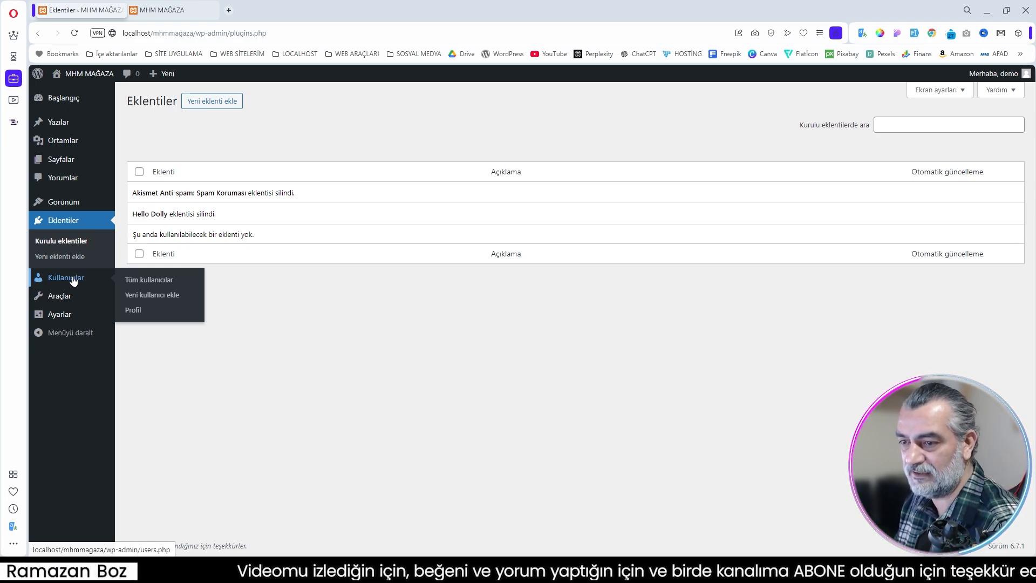
pyautogui.click(74, 279)
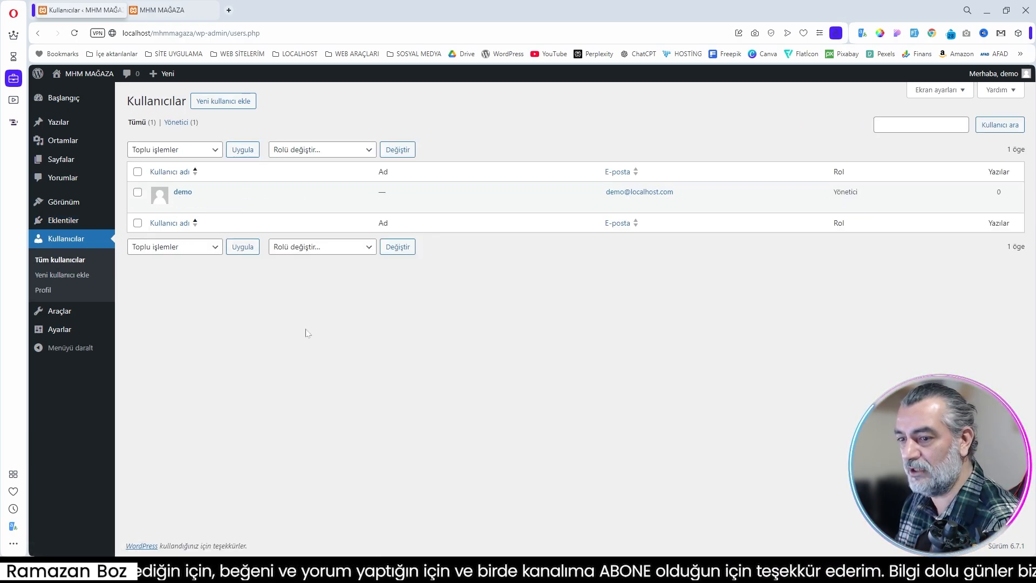
pyautogui.moveTo(61, 314)
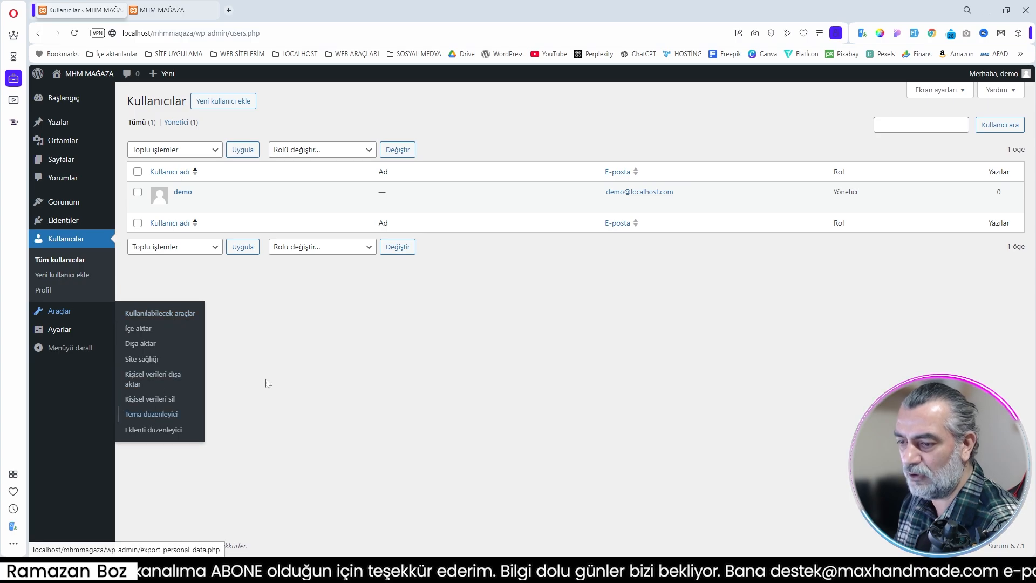
# Step: Review the general settings, including the site addresses, membership, language, time zone and the date and time formats
pyautogui.moveTo(63, 333)
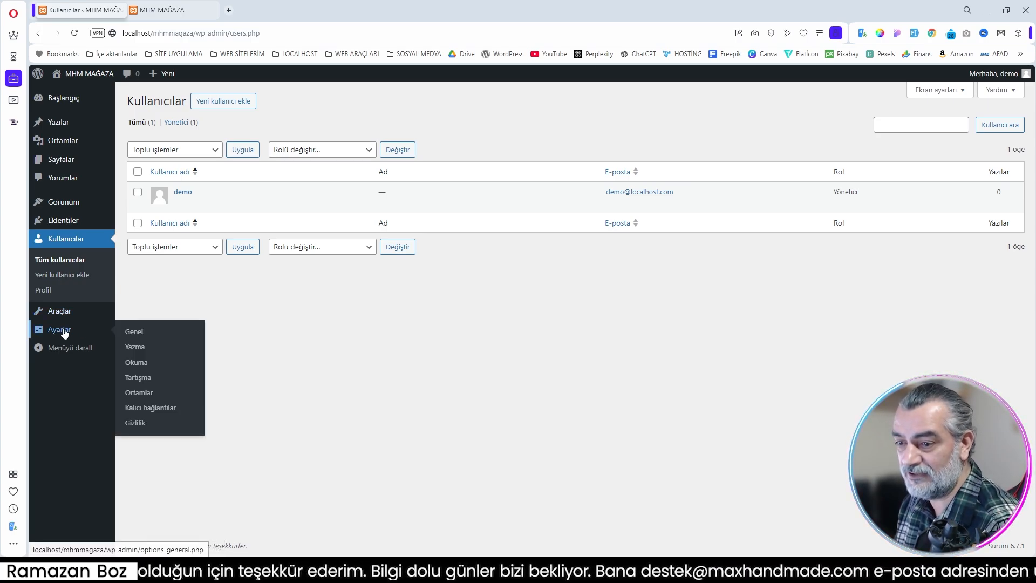
pyautogui.click(63, 333)
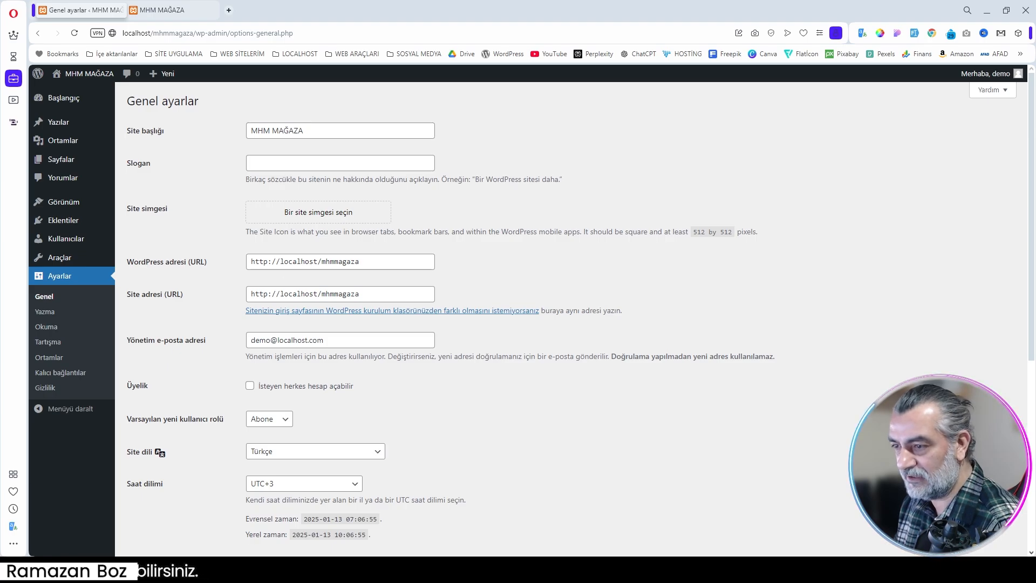
pyautogui.moveTo(250, 261); pyautogui.dragTo(263, 261)
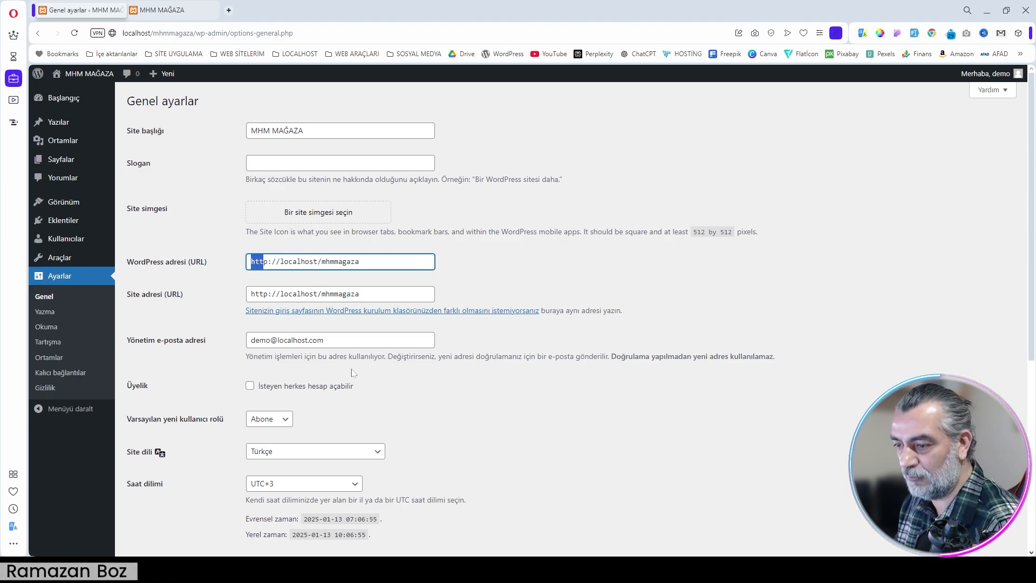
pyautogui.scroll(-2, 353, 372)
pyautogui.moveTo(157, 277); pyautogui.dragTo(126, 277)
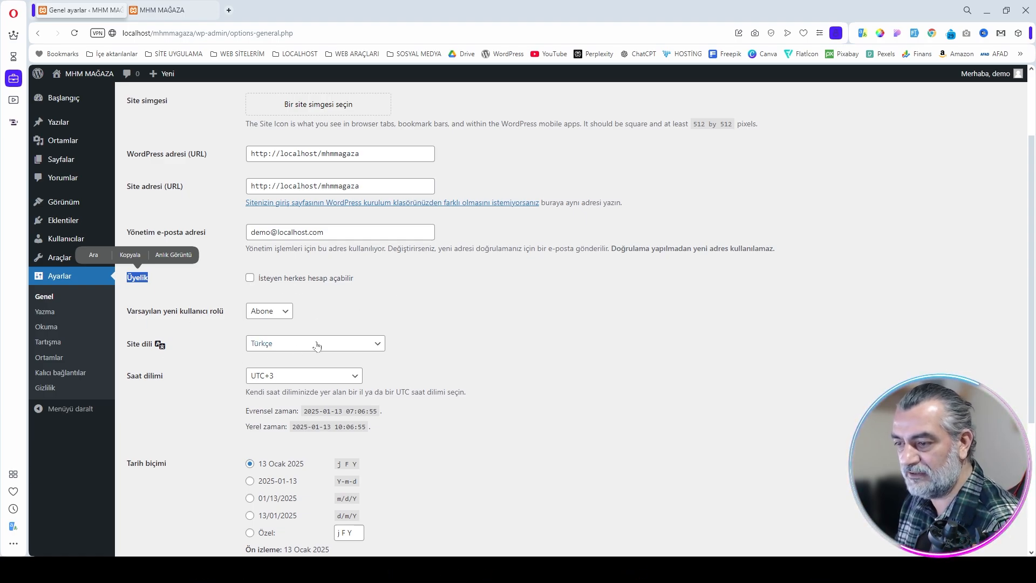
pyautogui.click(451, 365)
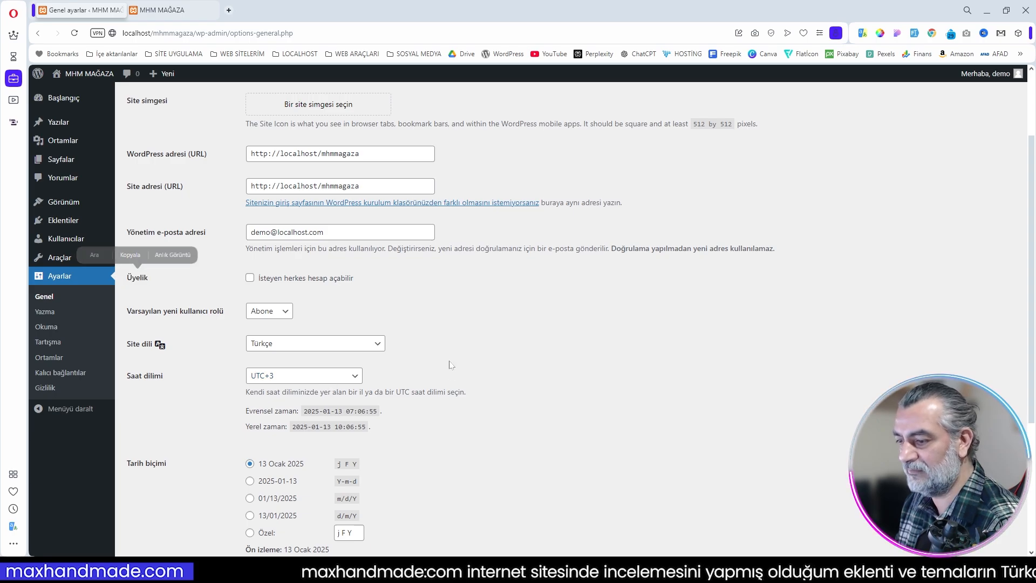
pyautogui.scroll(-2, 487, 415)
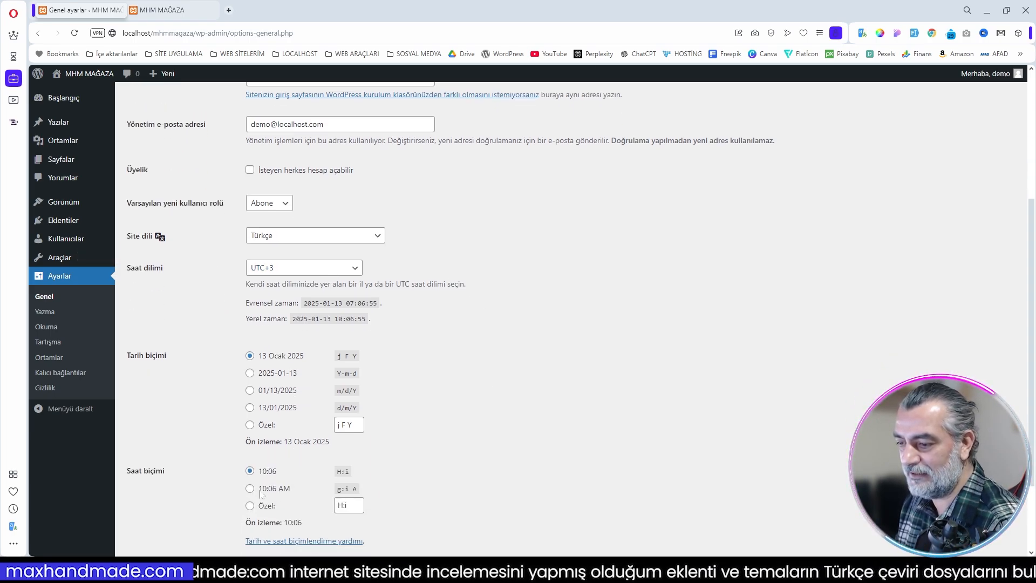
pyautogui.scroll(-2, 320, 402)
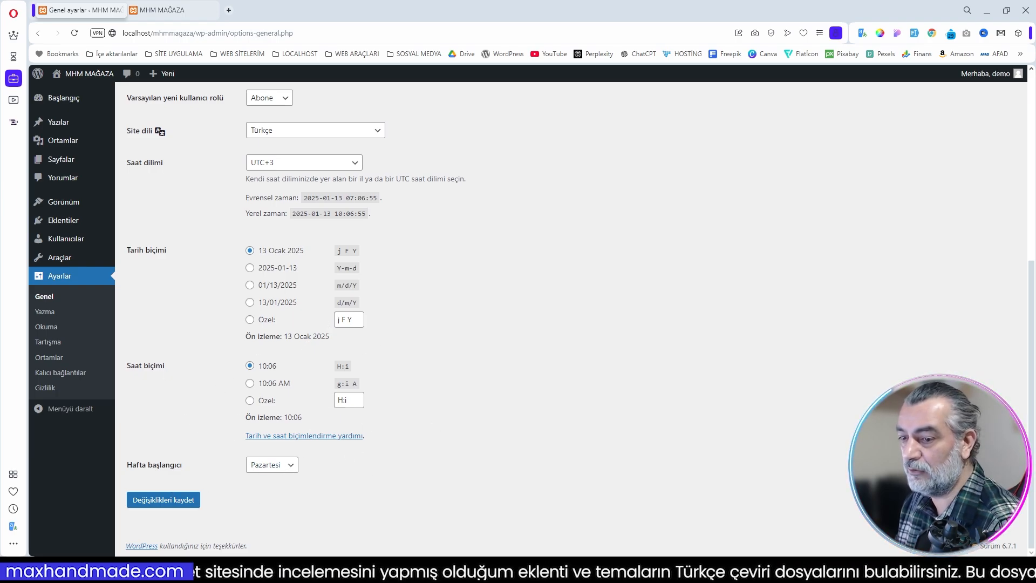
# Step: Set the permalink structure to Yazı adı and save the changes
pyautogui.click(59, 374)
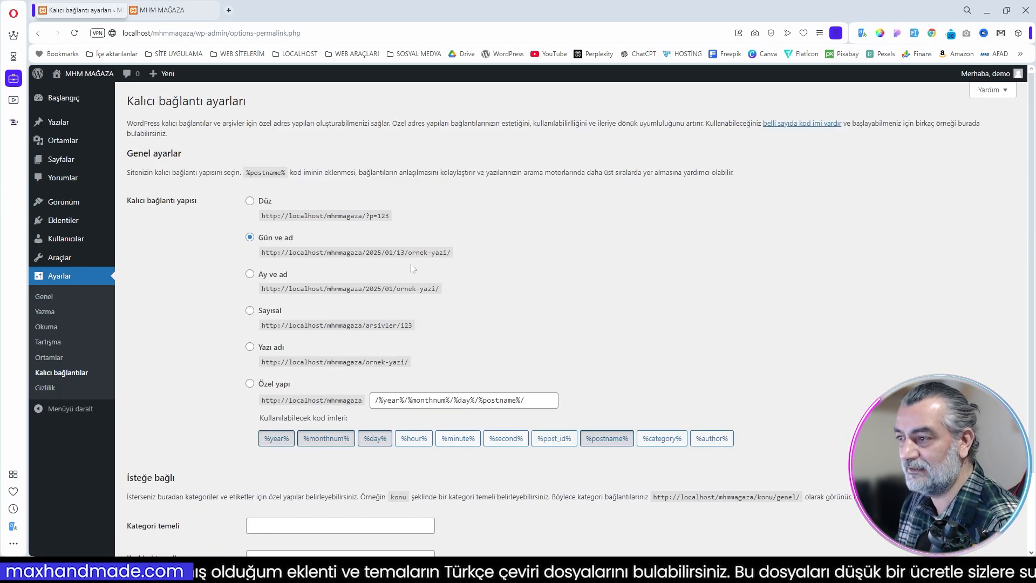
pyautogui.click(250, 348)
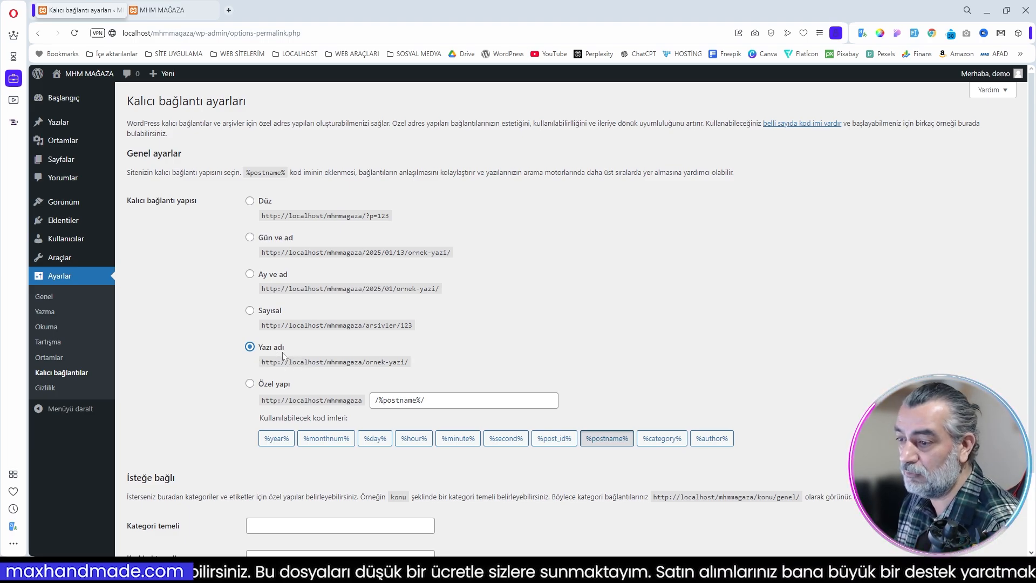
pyautogui.scroll(-2, 486, 493)
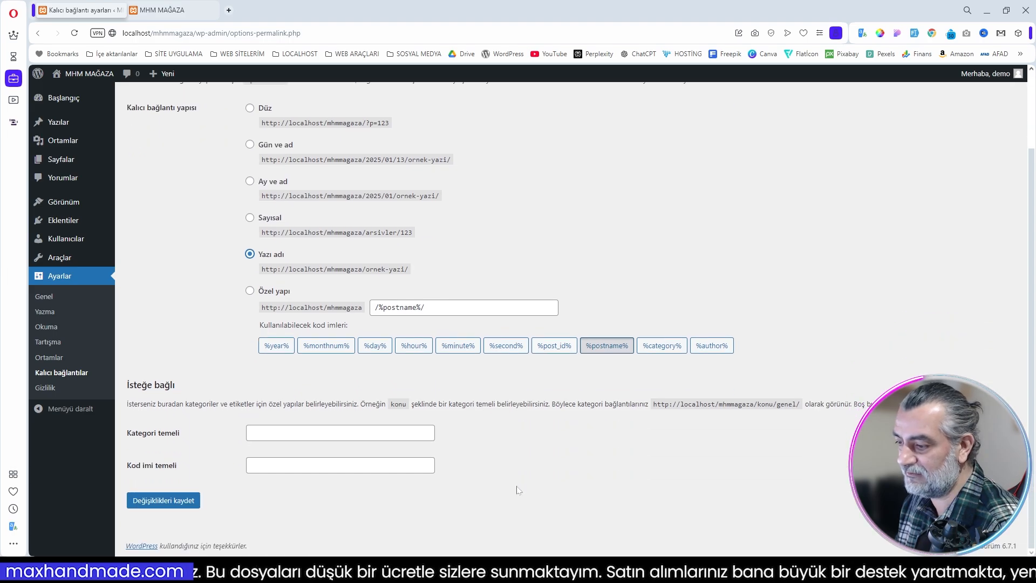
pyautogui.click(165, 501)
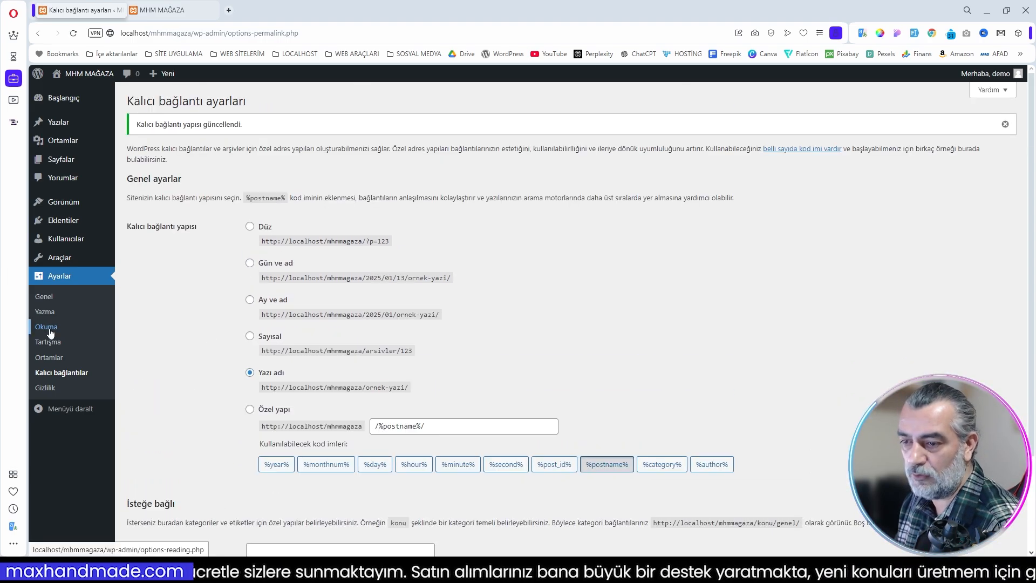
# Step: Review the Okuma settings and look at the site's front page in the other browser tab
pyautogui.click(47, 327)
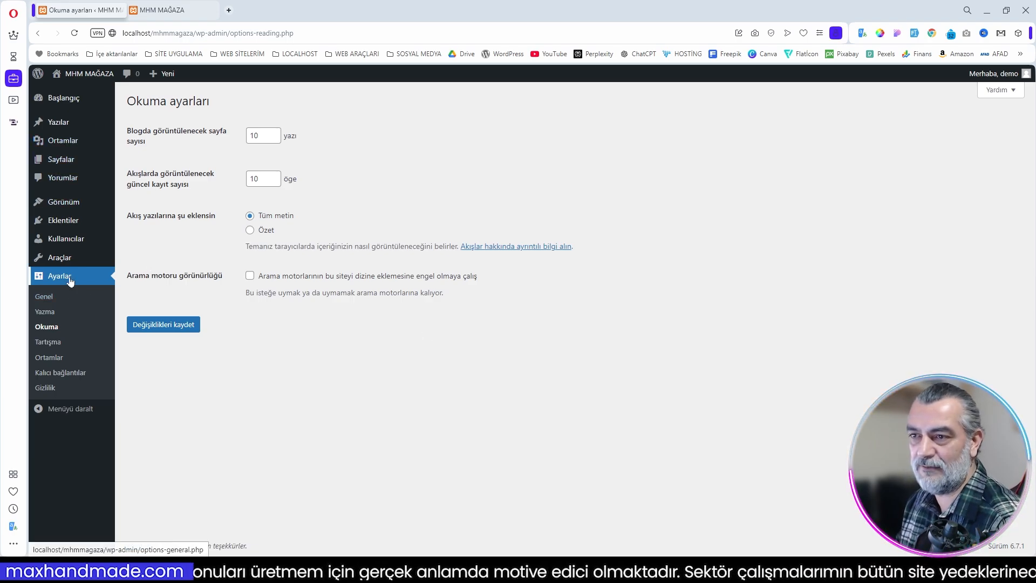
pyautogui.moveTo(84, 76)
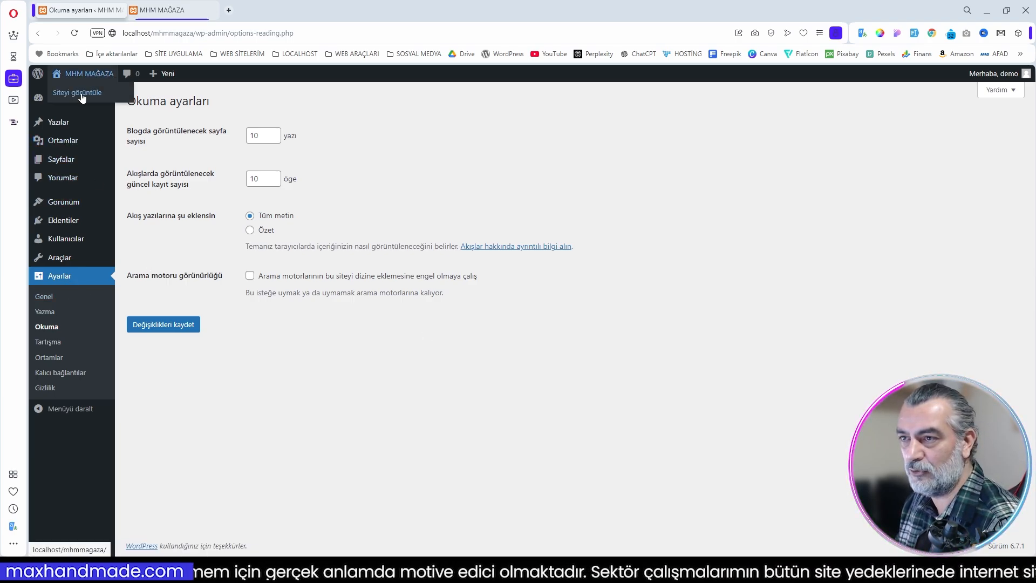
pyautogui.click(165, 10)
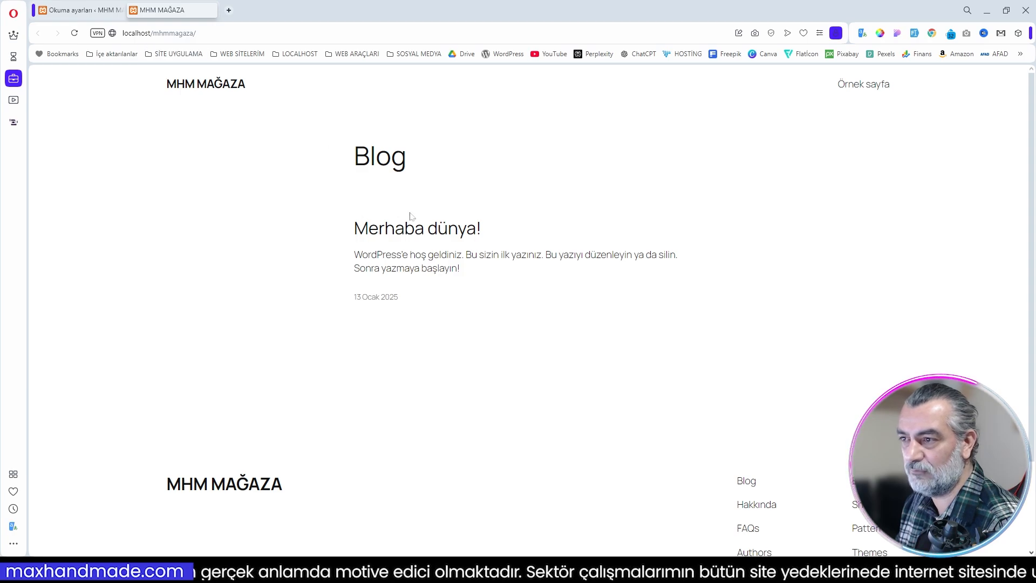
pyautogui.click(92, 10)
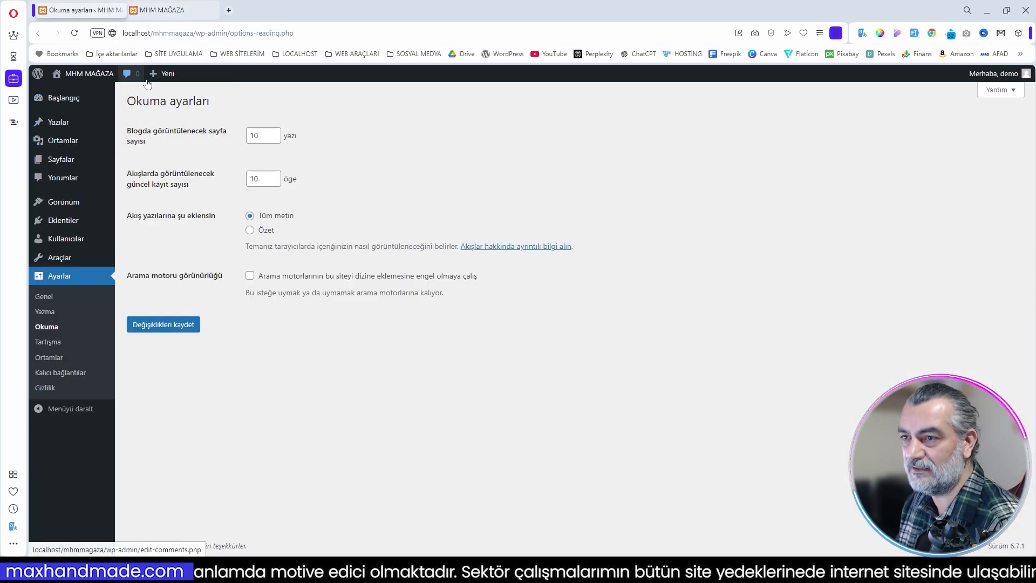
pyautogui.moveTo(1008, 77)
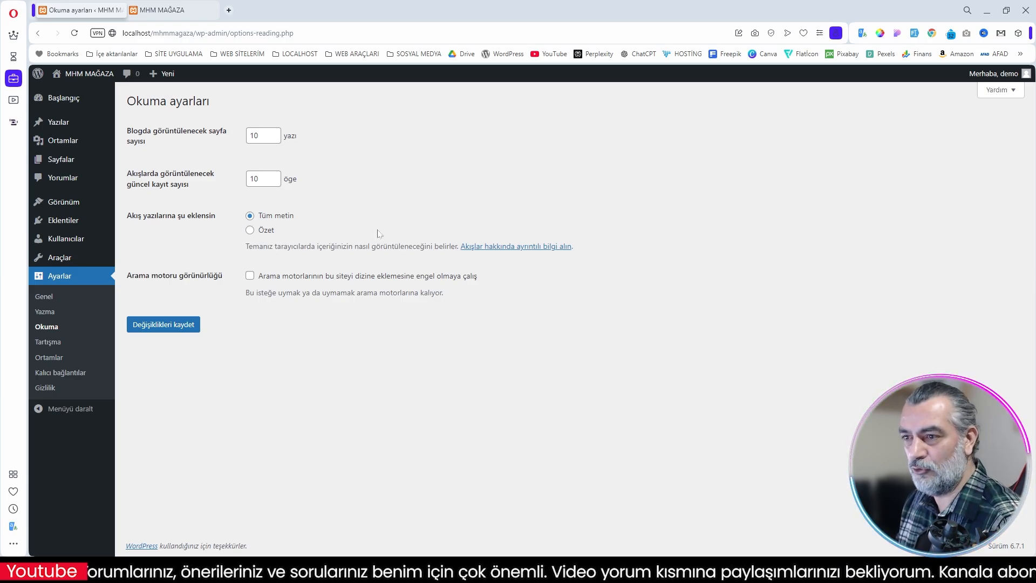
pyautogui.moveTo(76, 210)
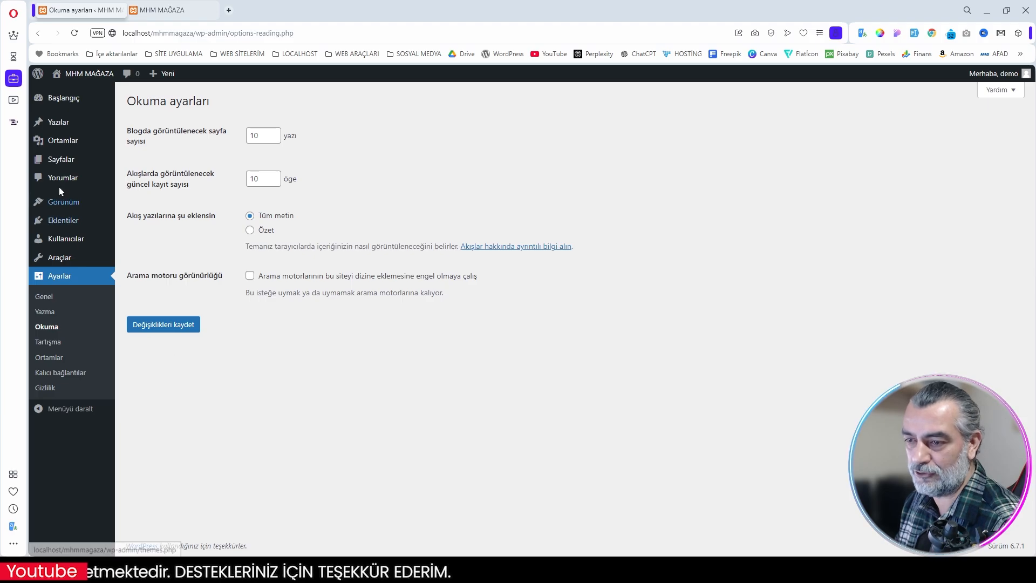
# Step: Search the plugin directory for "fluentsm", then install and activate the FluentSMTP plugin
pyautogui.moveTo(73, 225)
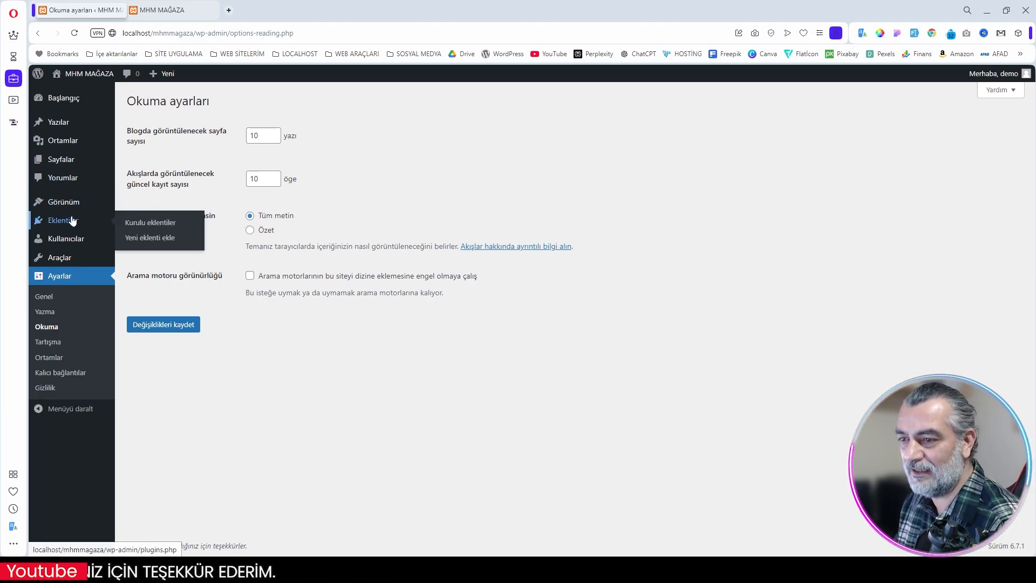
pyautogui.click(156, 239)
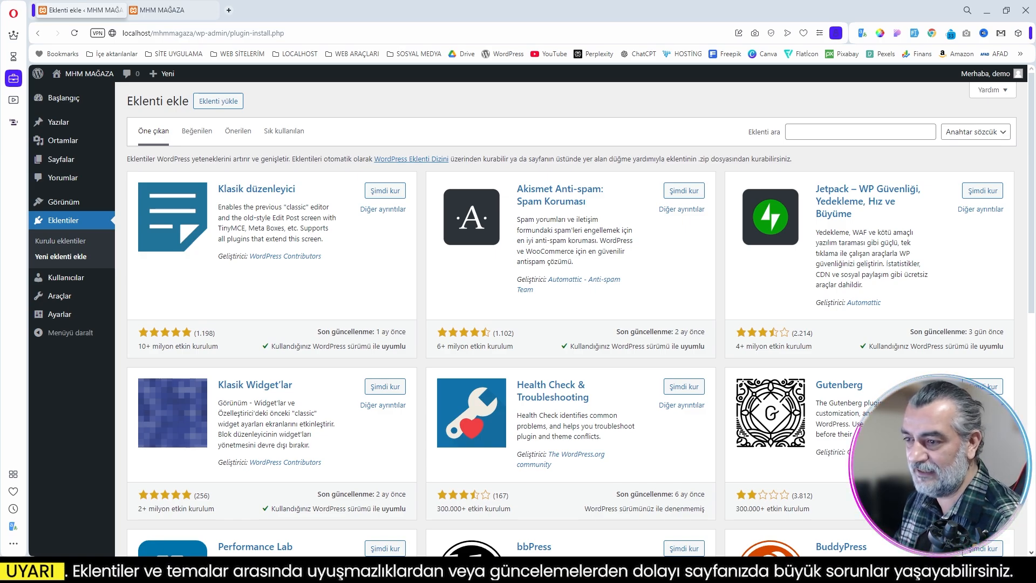
pyautogui.click(857, 132)
pyautogui.write('f')
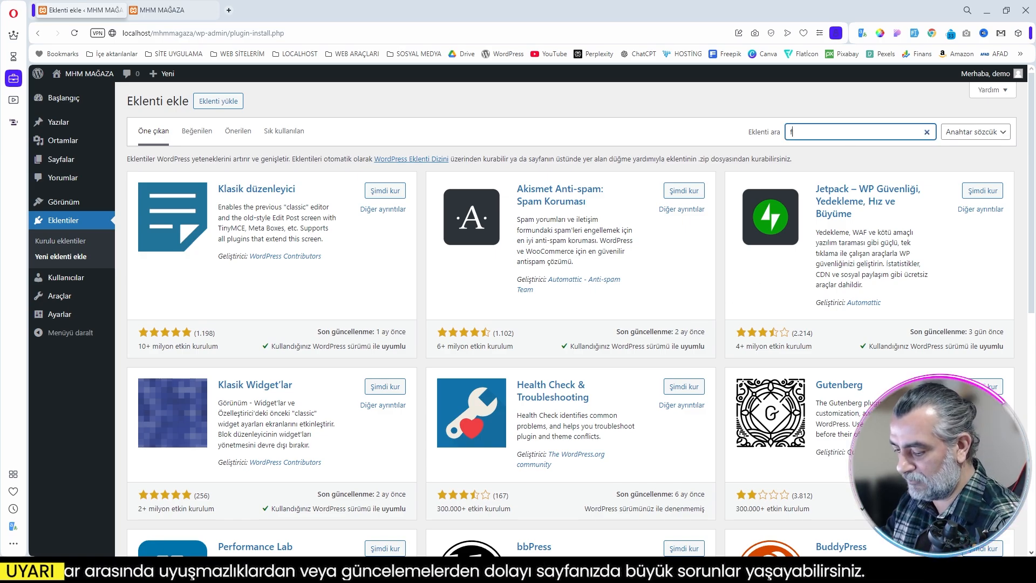
pyautogui.write('luent')
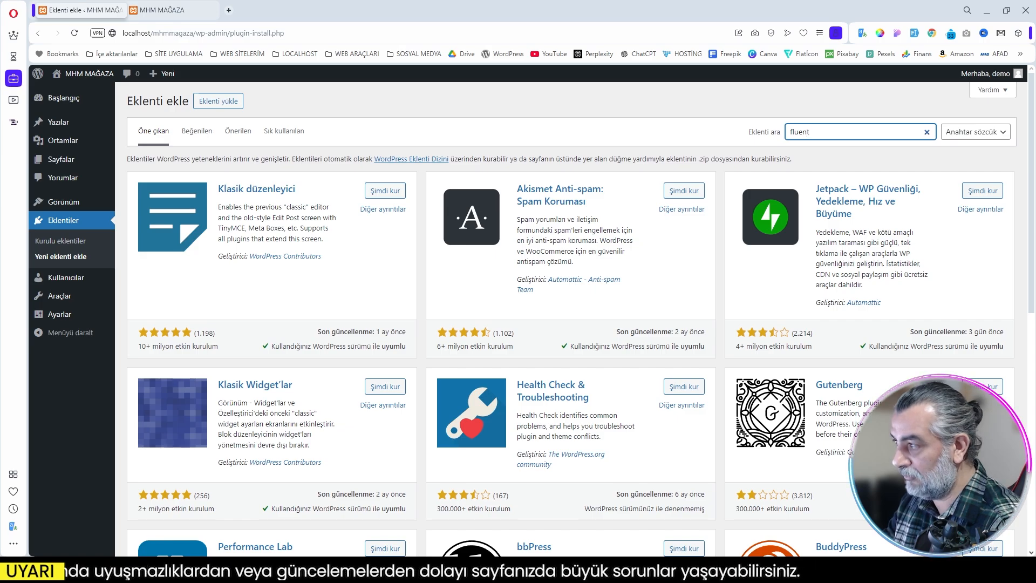
pyautogui.write('sm')
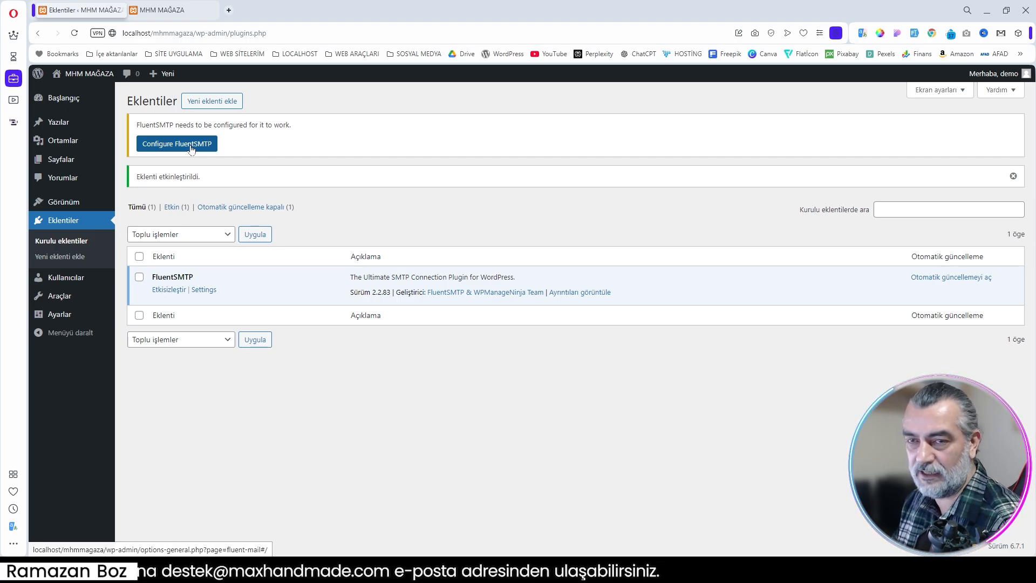
# Step: Search for "loco" among the new plugins, then install and activate Loco Translate
pyautogui.click(240, 103)
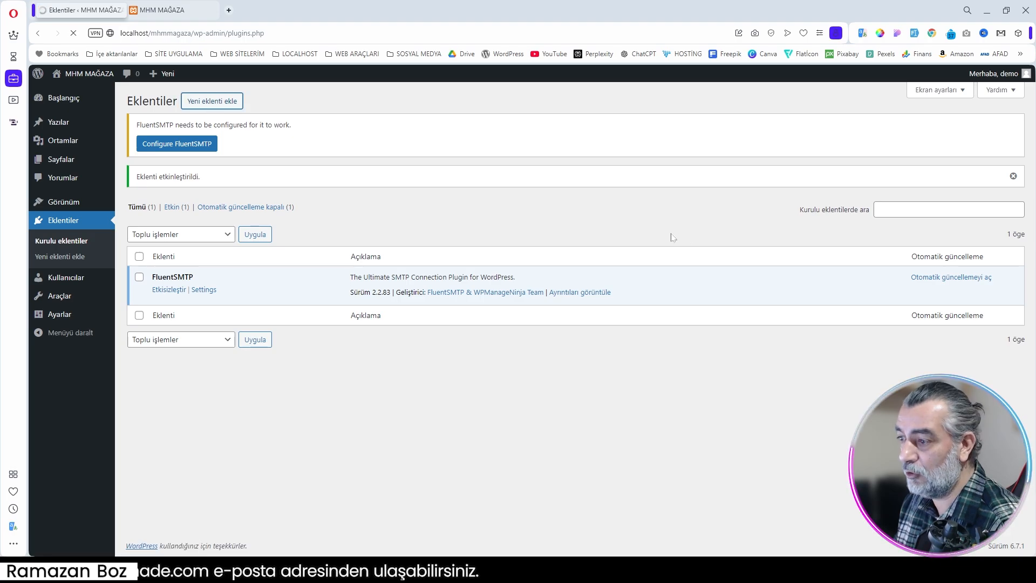
pyautogui.write('loco')
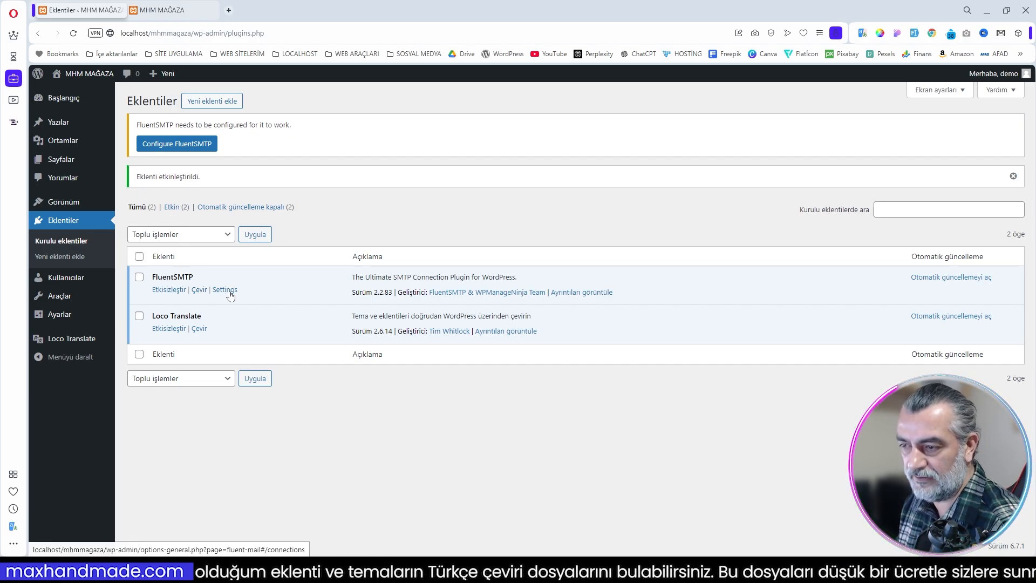
# Step: Open the FluentSMTP settings and select PHP as the connection provider
pyautogui.moveTo(55, 320)
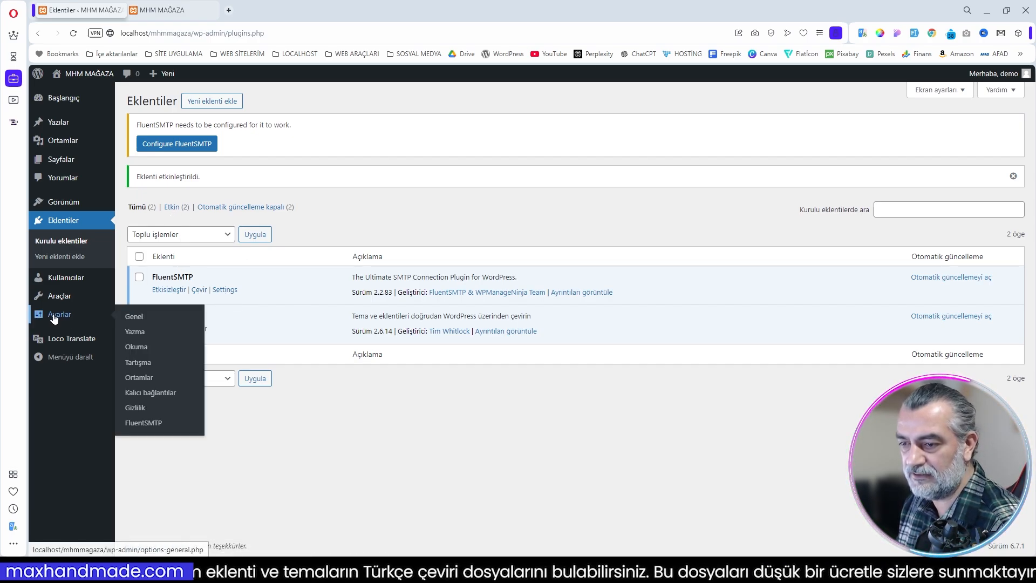
pyautogui.click(141, 425)
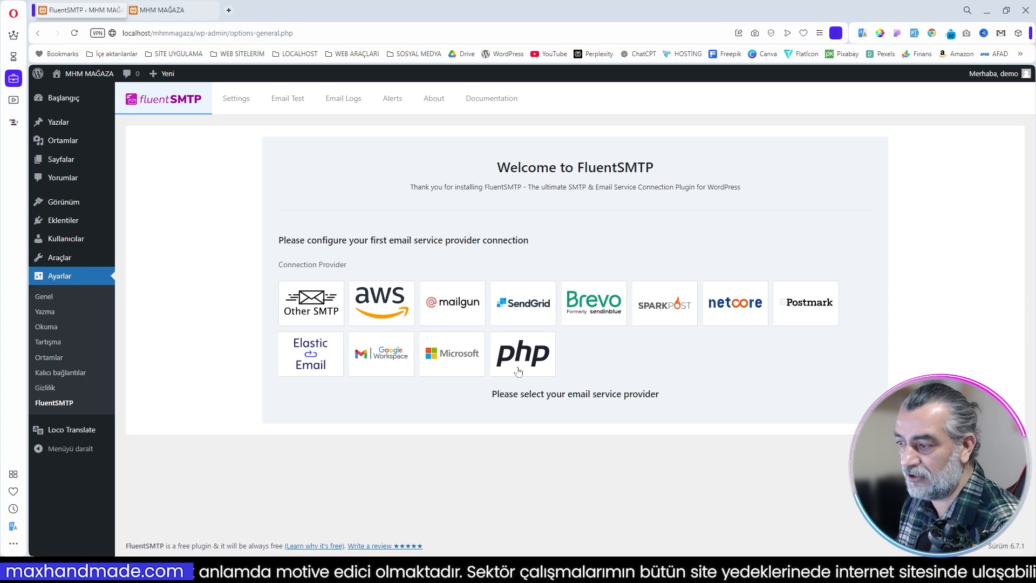
pyautogui.click(531, 359)
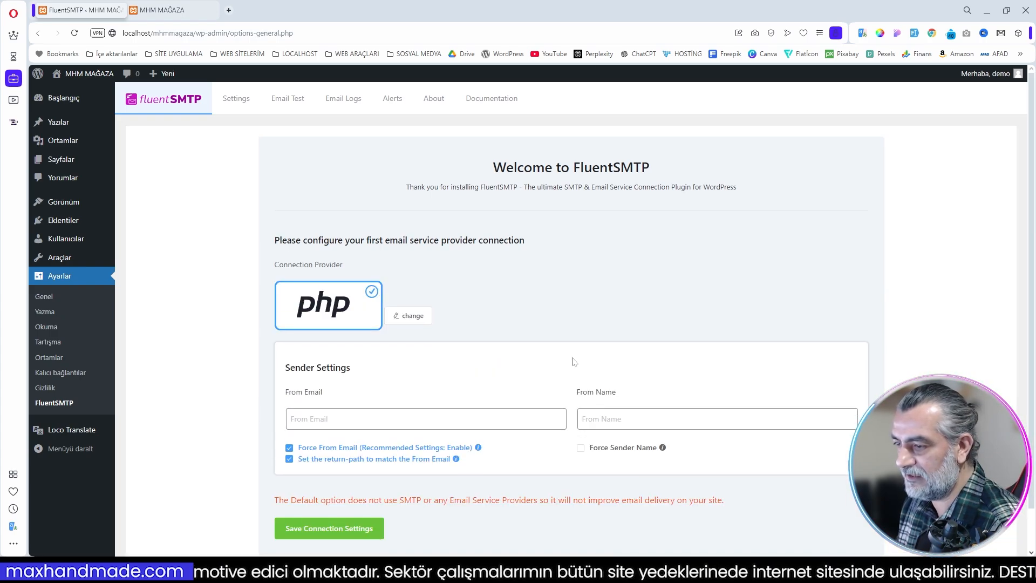
# Step: Switch the connection provider to Other SMTP and examine its sender, host, encryption and authentication settings
pyautogui.click(410, 316)
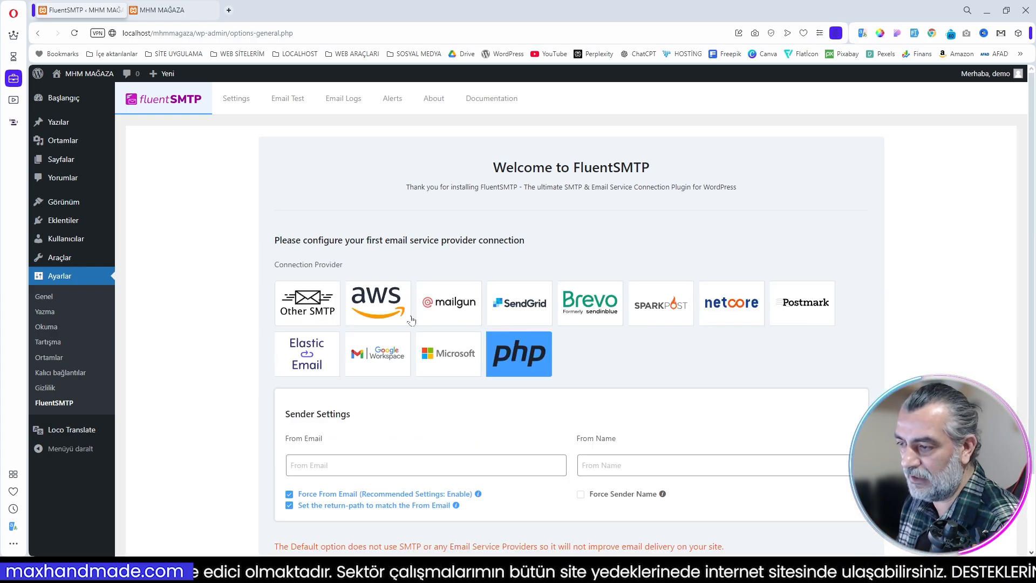
pyautogui.click(294, 308)
pyautogui.scroll(-2, 392, 330)
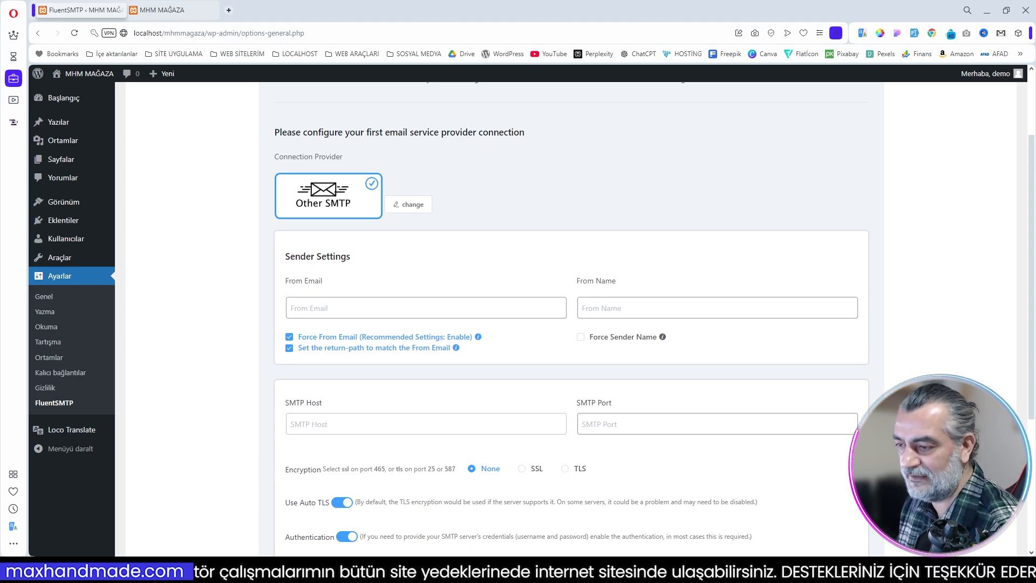
pyautogui.scroll(-3, 410, 416)
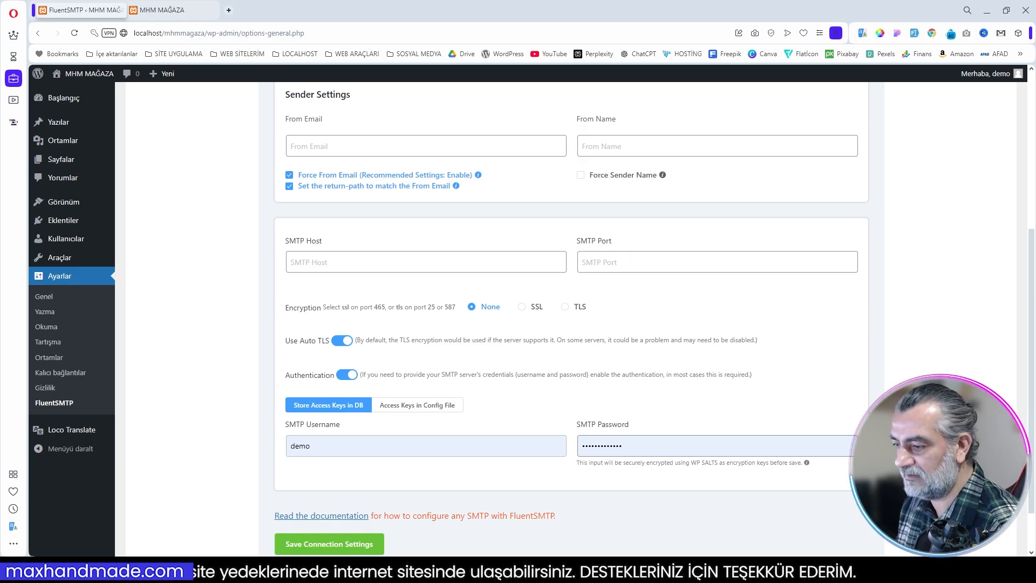
pyautogui.scroll(2, 512, 425)
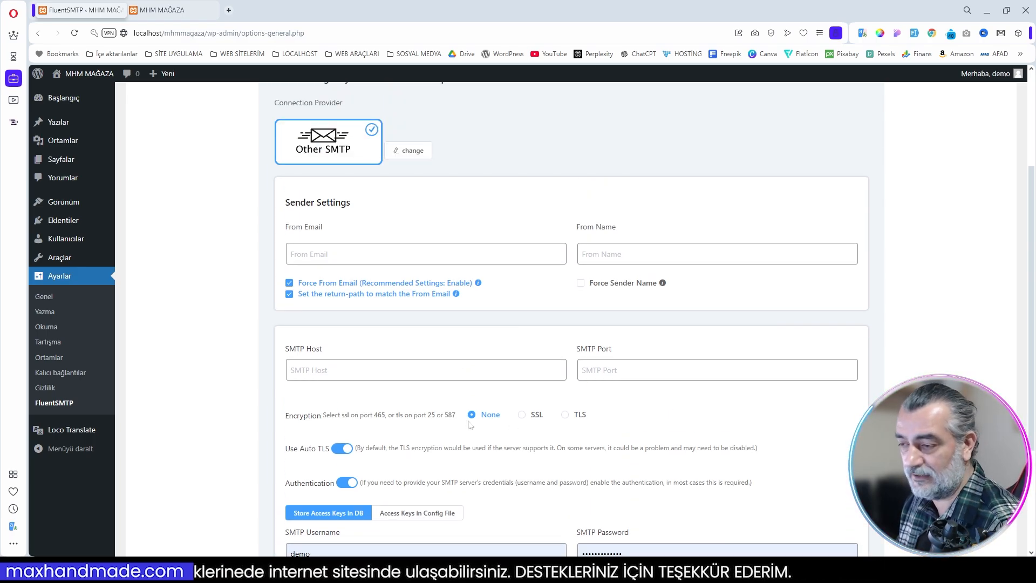
pyautogui.scroll(2, 468, 425)
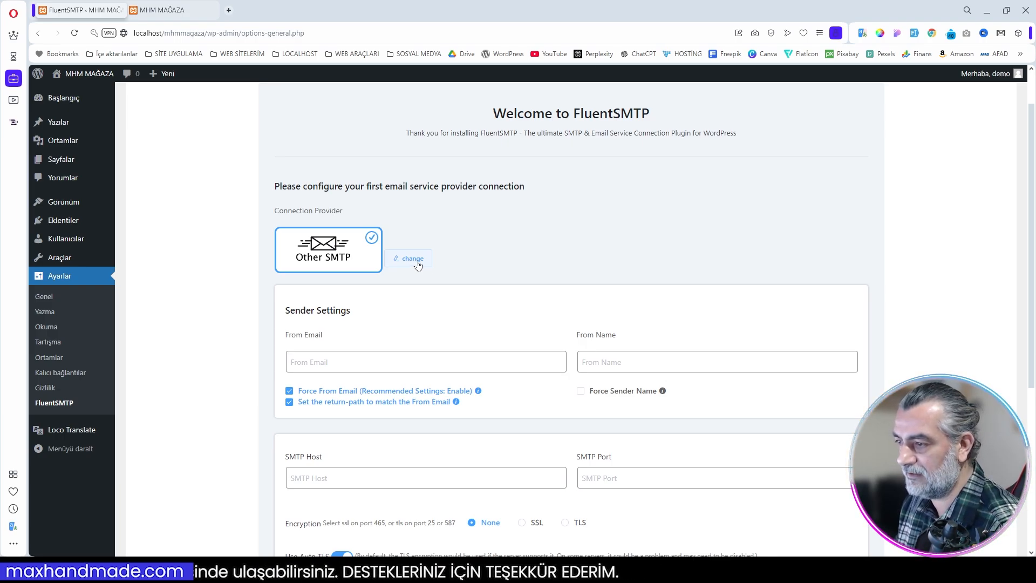
# Step: Set the connection provider to PHP, enter the sender's e-mail address and the From Name MHM MAĞAZA, and save the connection settings
pyautogui.click(416, 261)
pyautogui.click(522, 301)
pyautogui.click(426, 373)
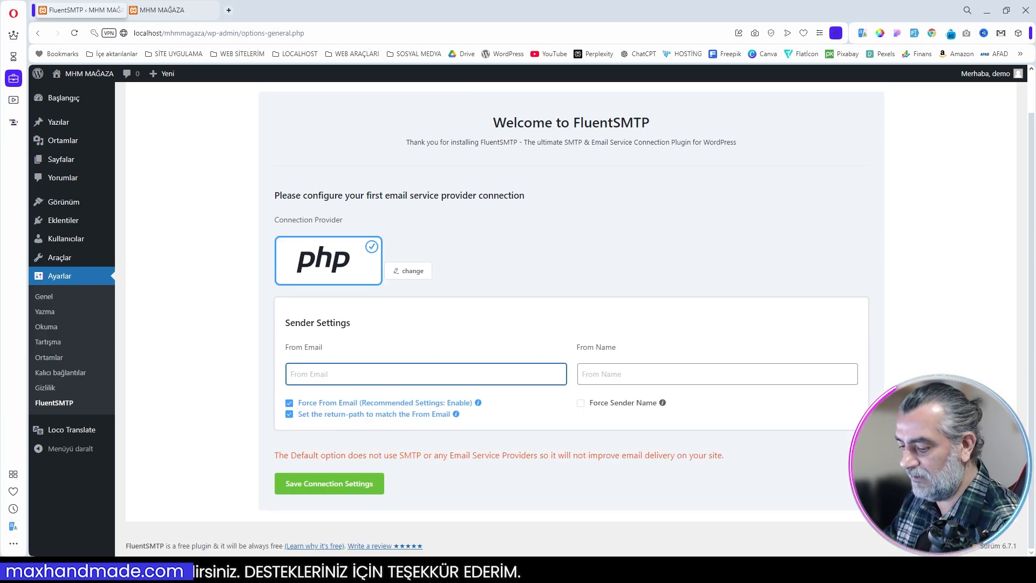
pyautogui.write('demo')
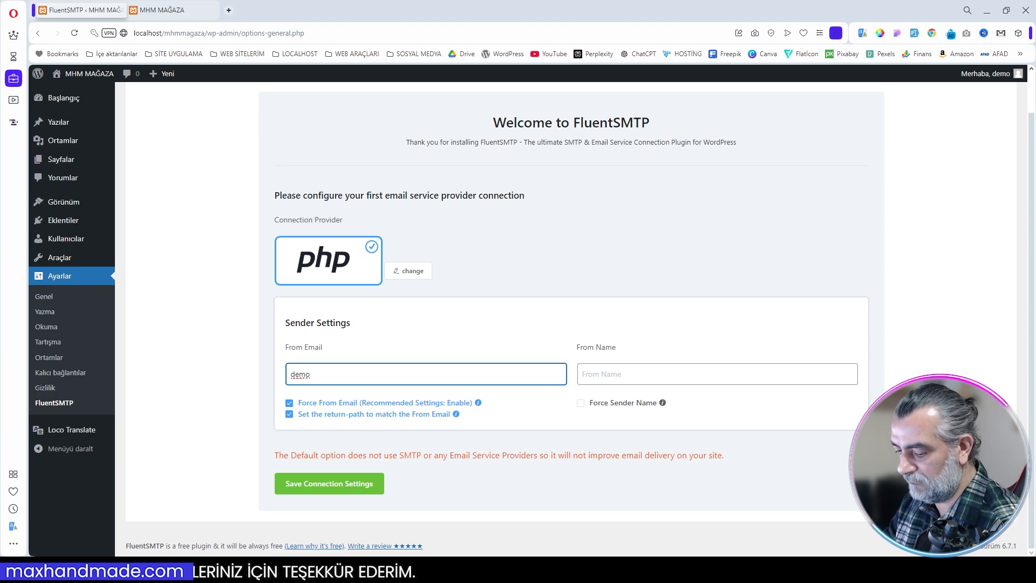
pyautogui.write('@loclahost.com')
pyautogui.press('Tab')
pyautogui.write('MHM MAĞAZA')
pyautogui.click(340, 484)
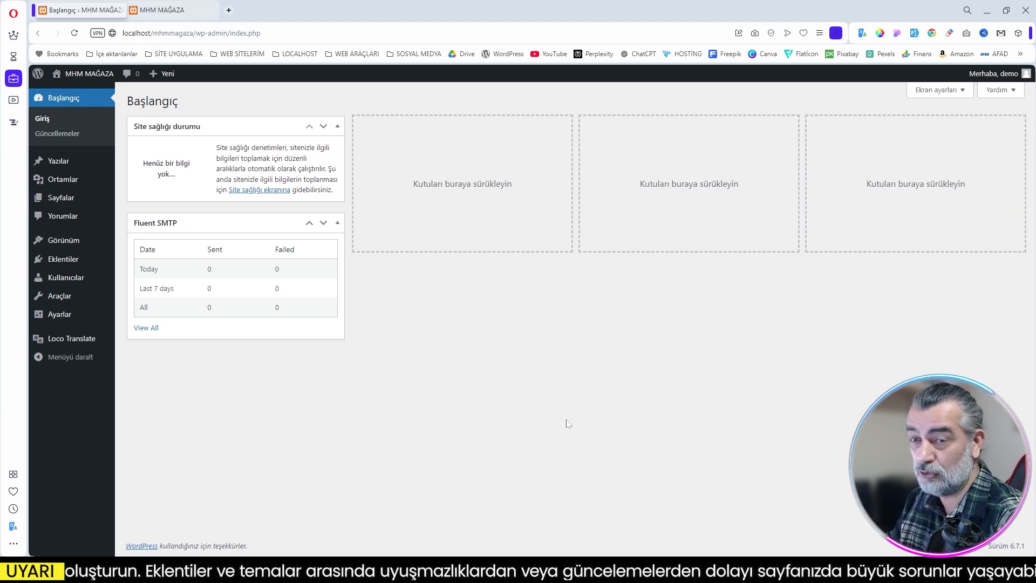
# Step: Go to the installed themes and open the page for adding a new theme
pyautogui.moveTo(66, 246)
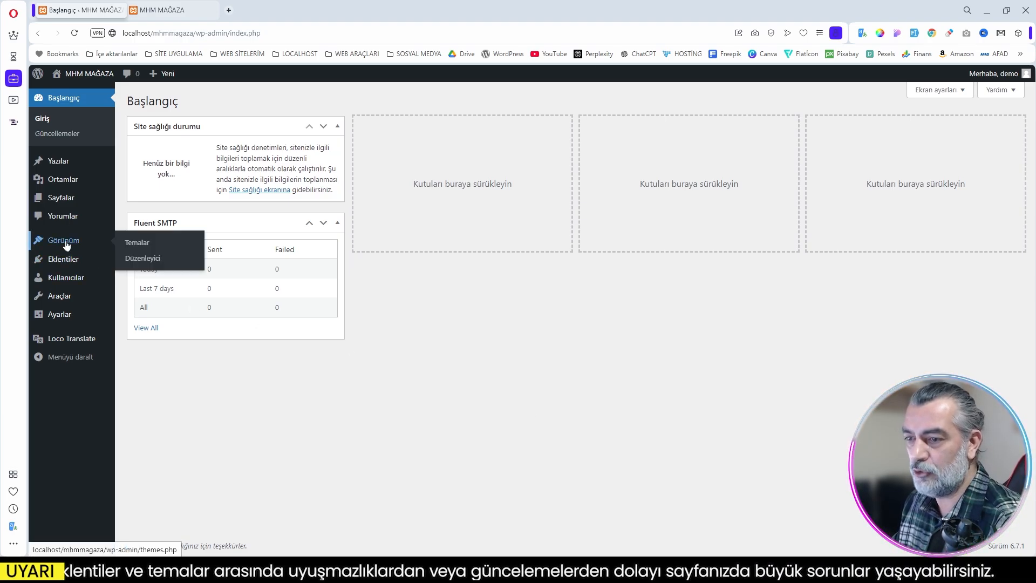
pyautogui.click(139, 244)
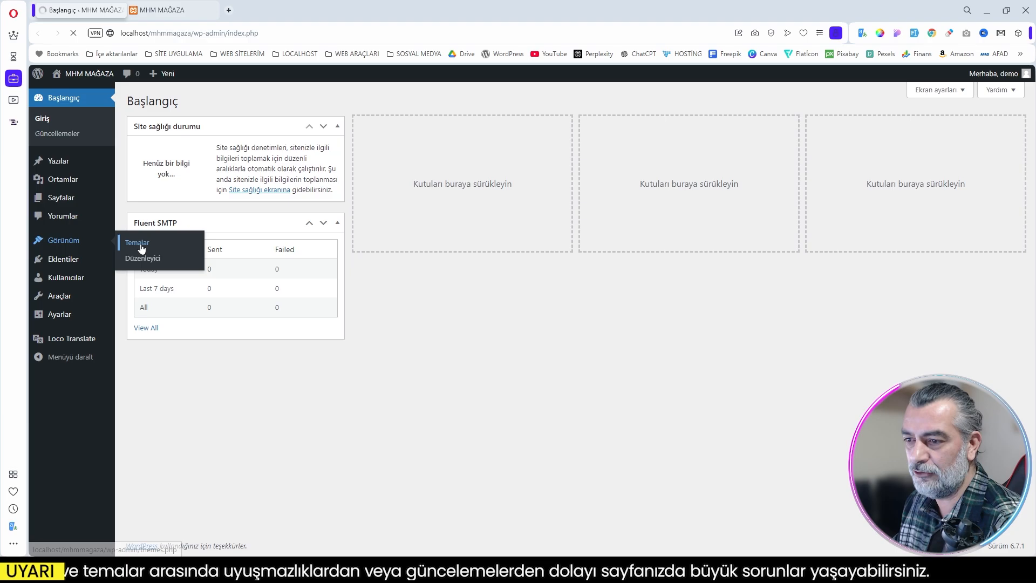
pyautogui.click(241, 103)
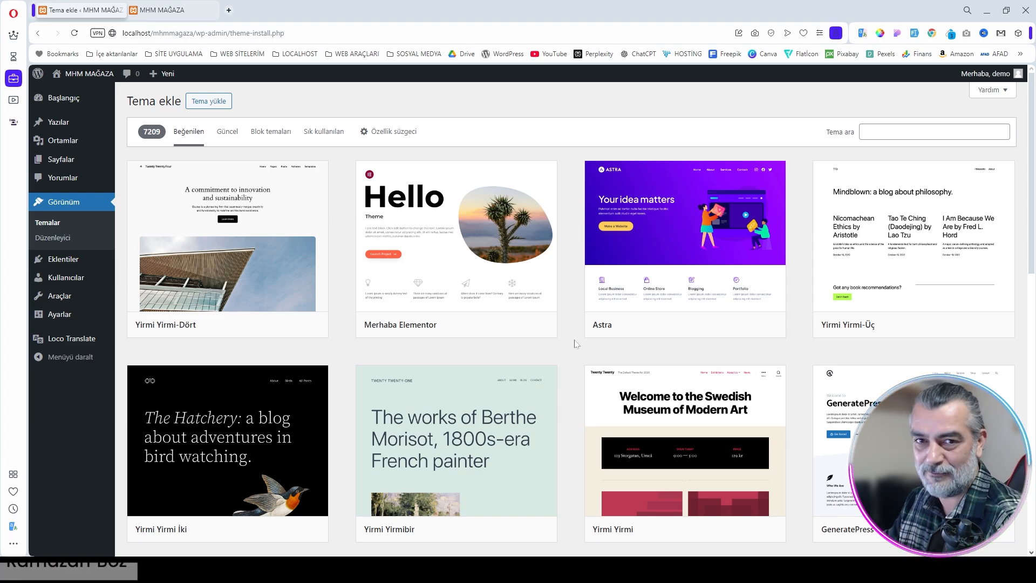
# Step: Browse the popular themes in the theme directory to see which free themes are available
pyautogui.scroll(-2, 575, 344)
pyautogui.scroll(-1, 576, 343)
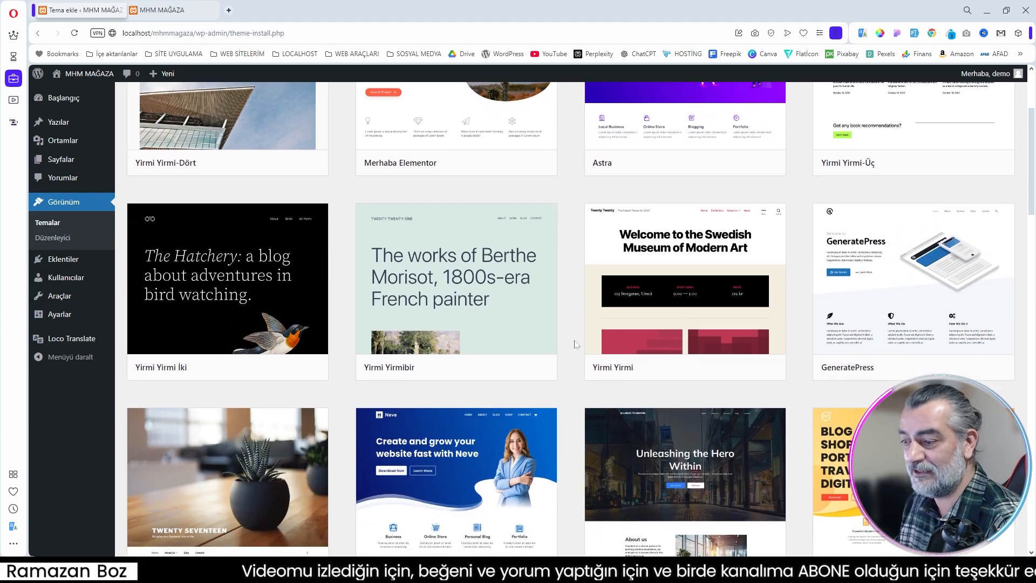
pyautogui.scroll(-1, 575, 344)
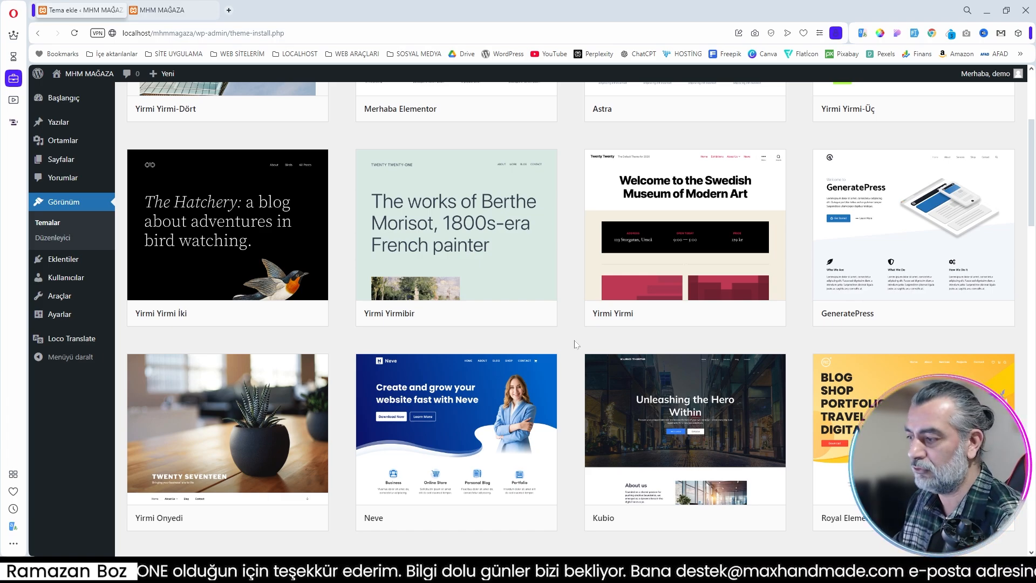
pyautogui.scroll(4, 577, 343)
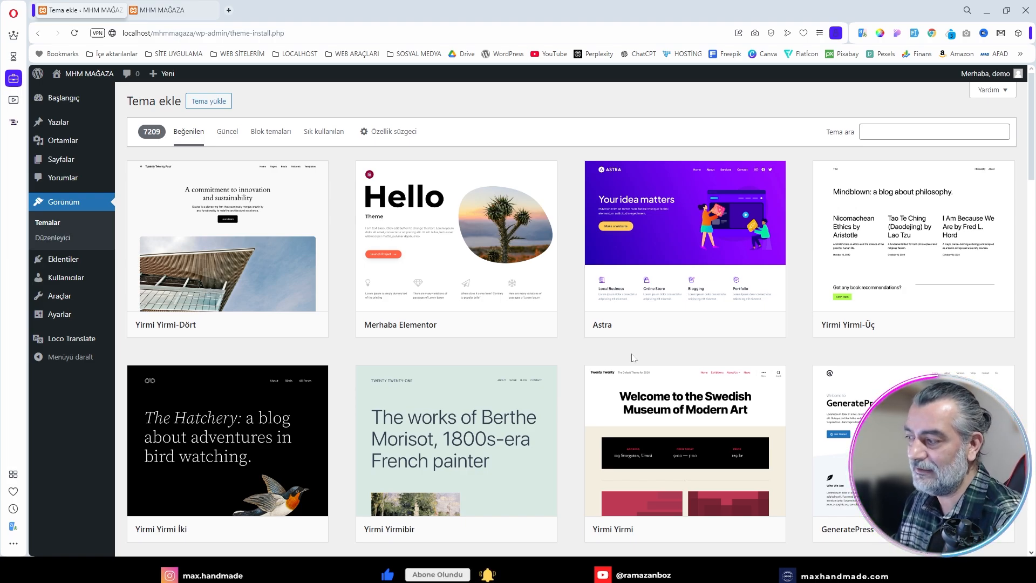
pyautogui.scroll(-8, 632, 356)
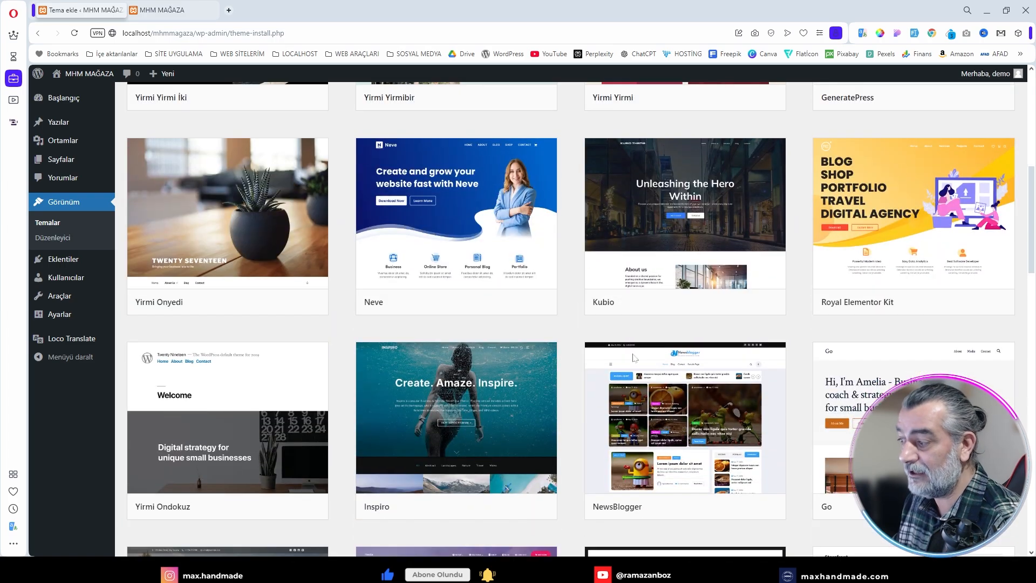
pyautogui.scroll(-2, 766, 387)
pyautogui.scroll(-2, 804, 389)
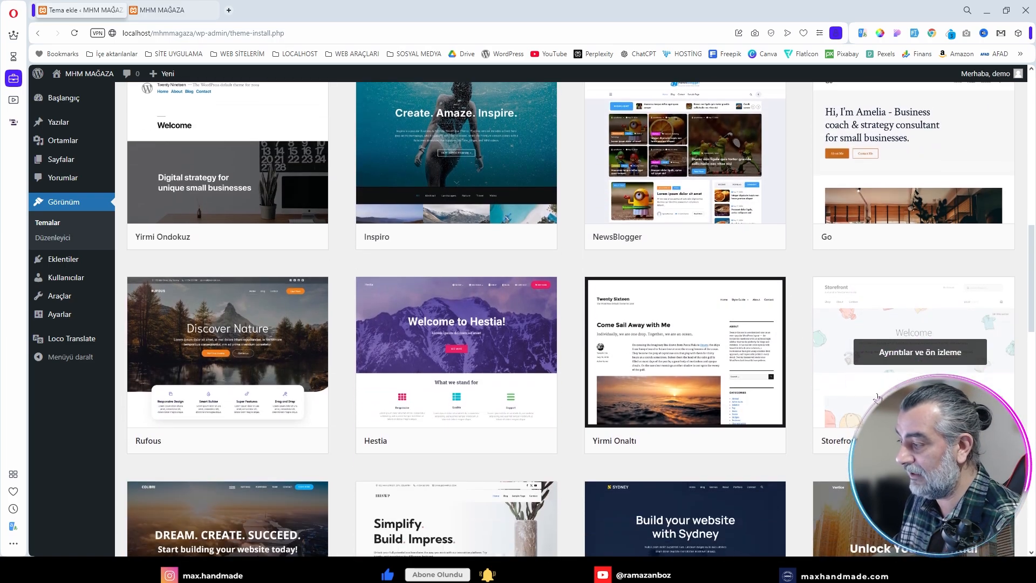
pyautogui.scroll(-6, 713, 400)
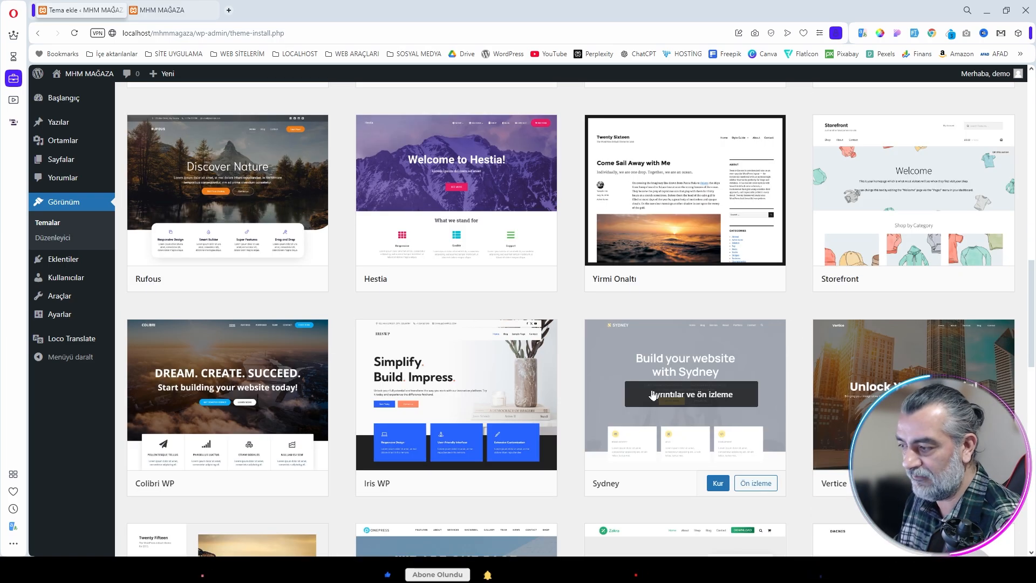
pyautogui.scroll(-5, 712, 399)
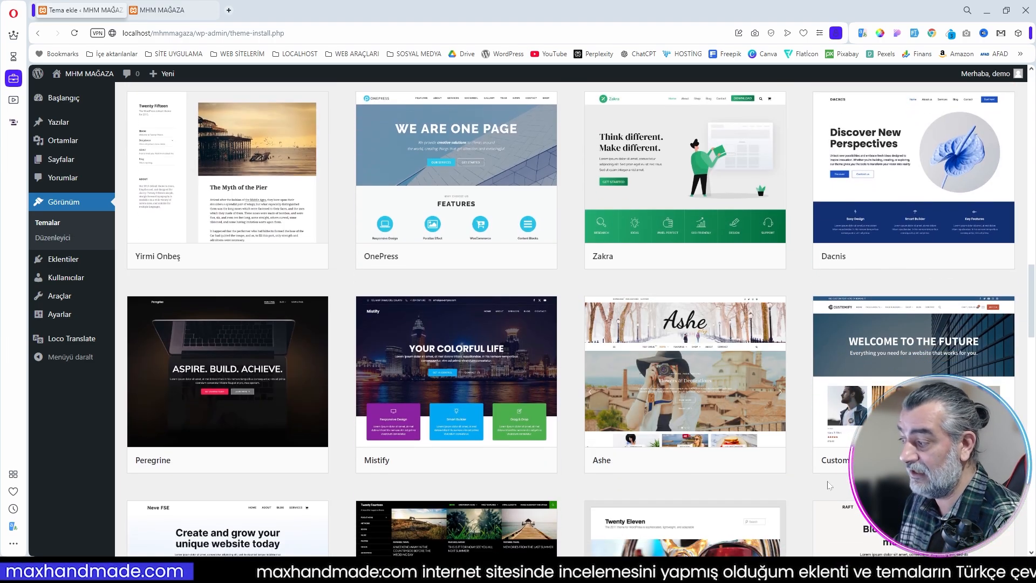
pyautogui.scroll(20, 661, 395)
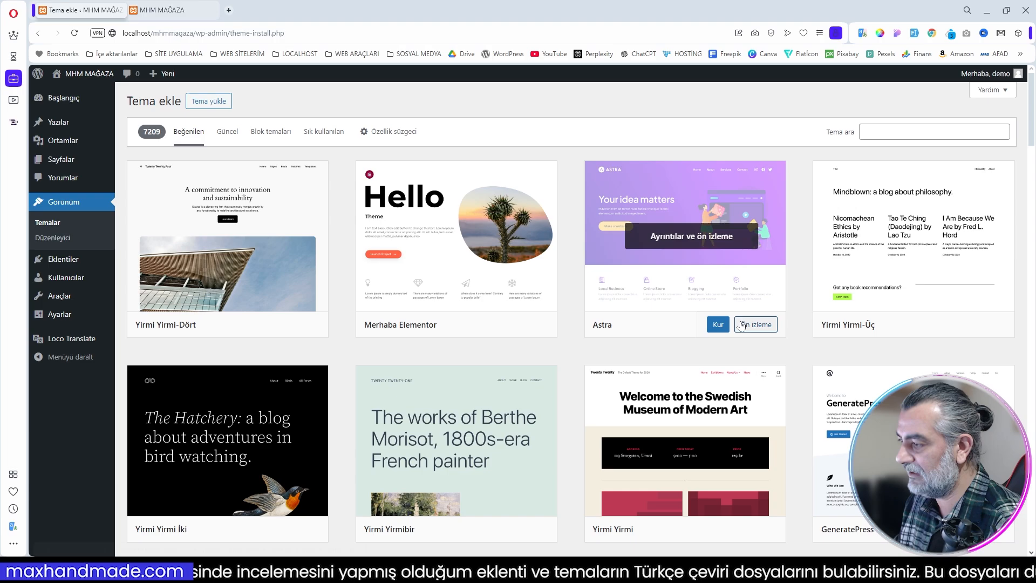
# Step: Install and activate the Astra theme, and dismiss its AI site-building banner
pyautogui.click(720, 328)
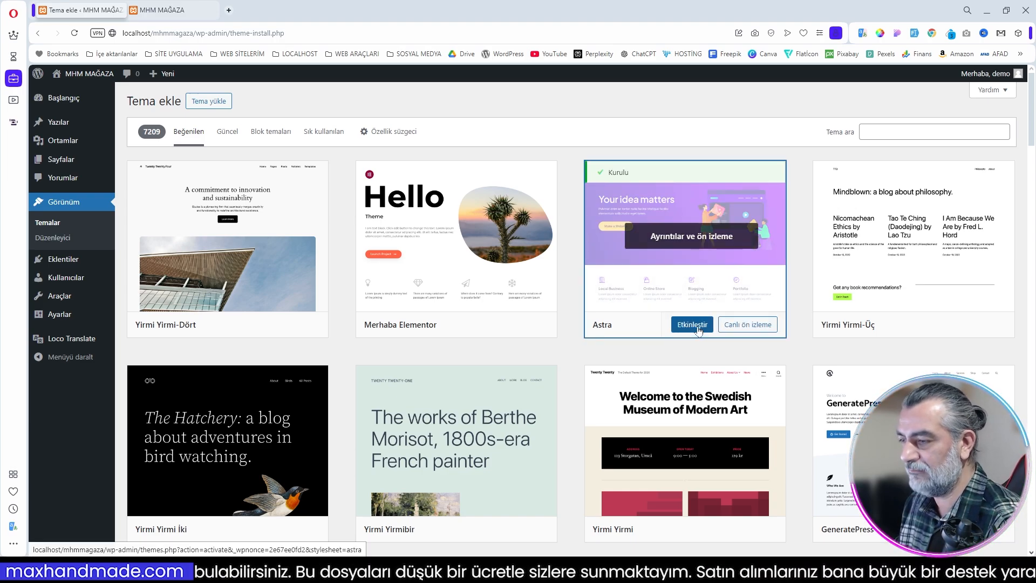
pyautogui.click(693, 325)
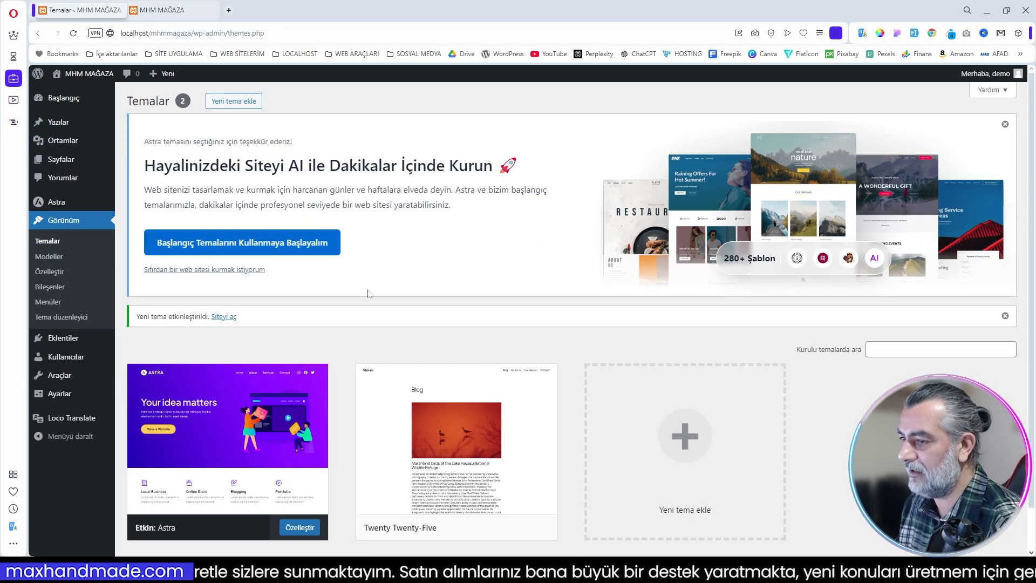
pyautogui.click(1004, 124)
# Step: Open the Astra dashboard and review its quick settings, Pro modules and suggested plugins
pyautogui.moveTo(56, 206)
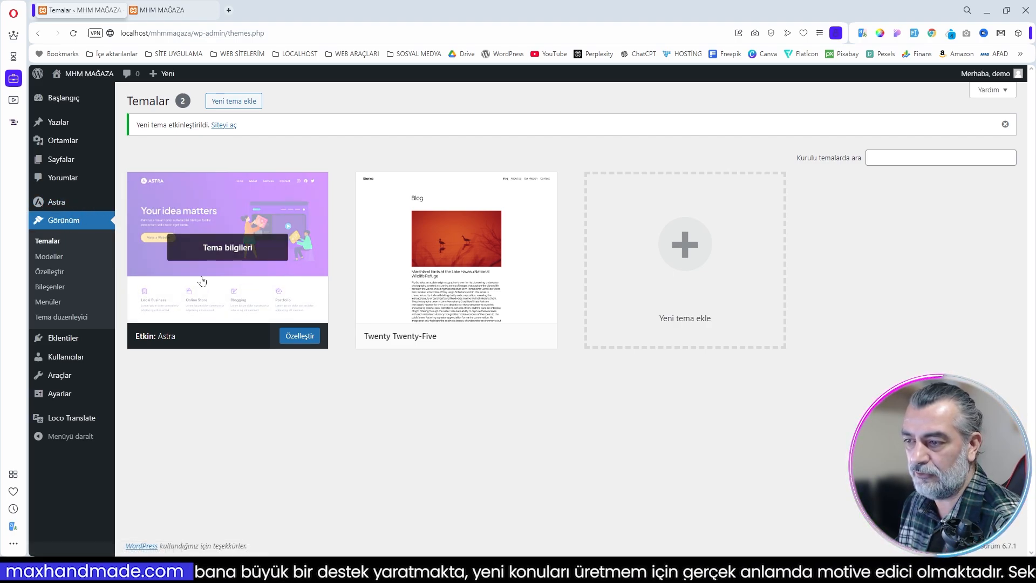
pyautogui.click(56, 204)
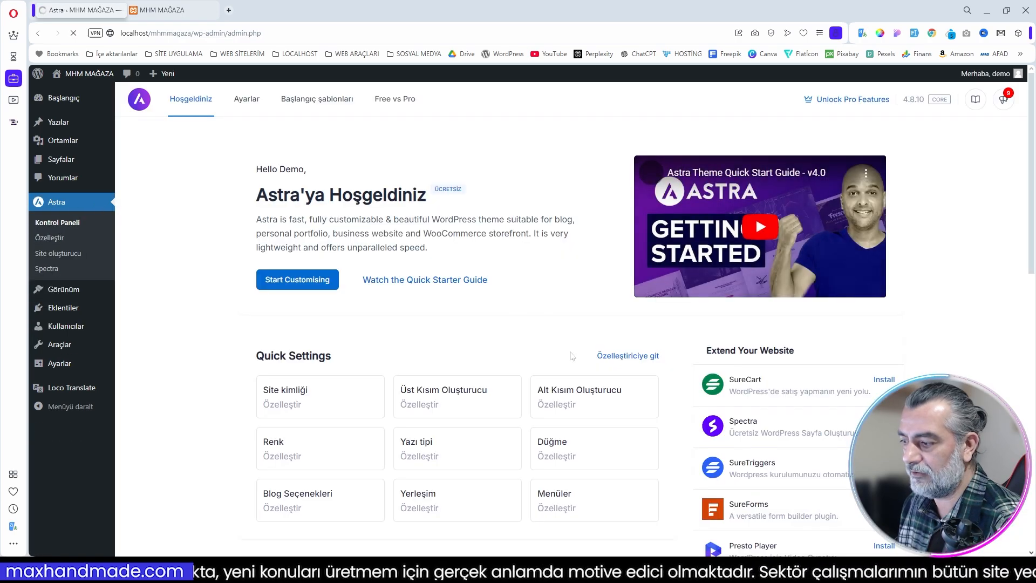
pyautogui.scroll(-6, 484, 323)
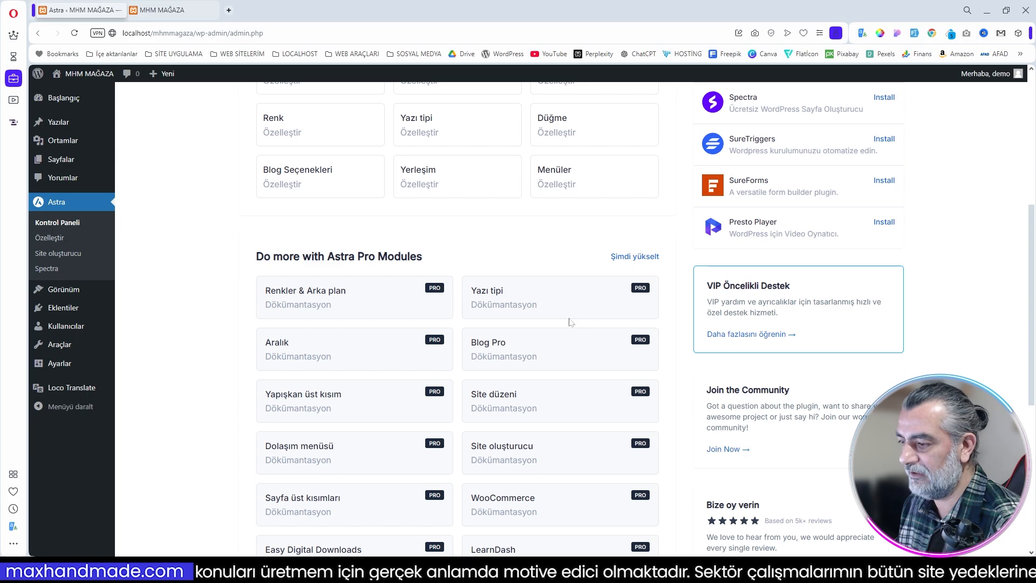
pyautogui.scroll(4, 569, 319)
pyautogui.scroll(2, 485, 269)
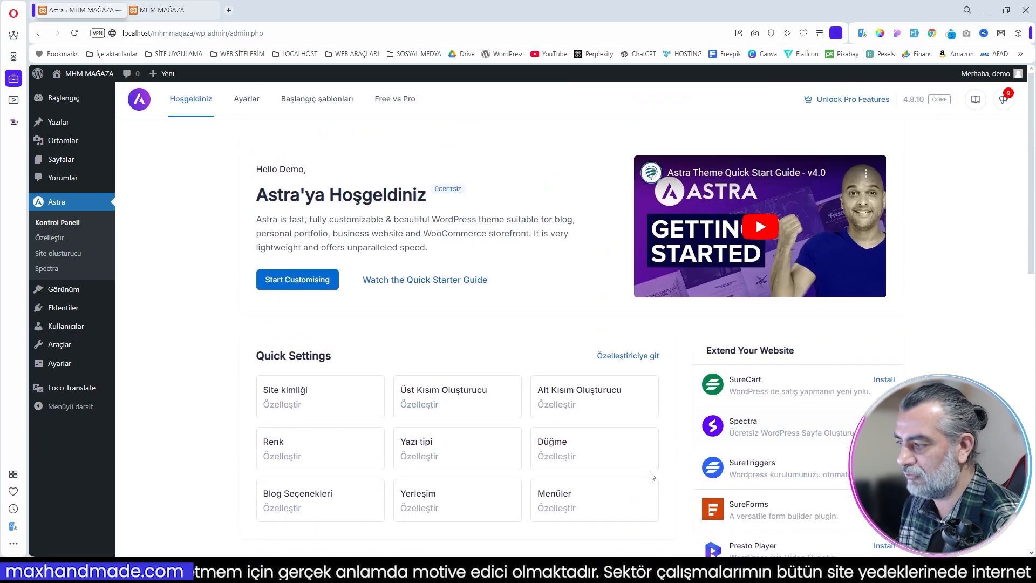
pyautogui.scroll(-1, 337, 373)
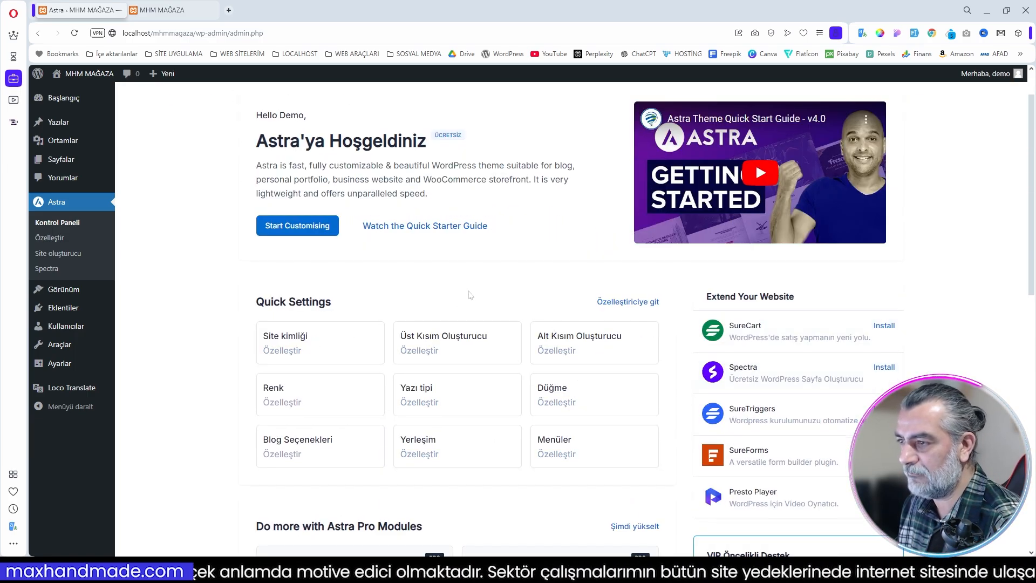
pyautogui.scroll(1, 468, 294)
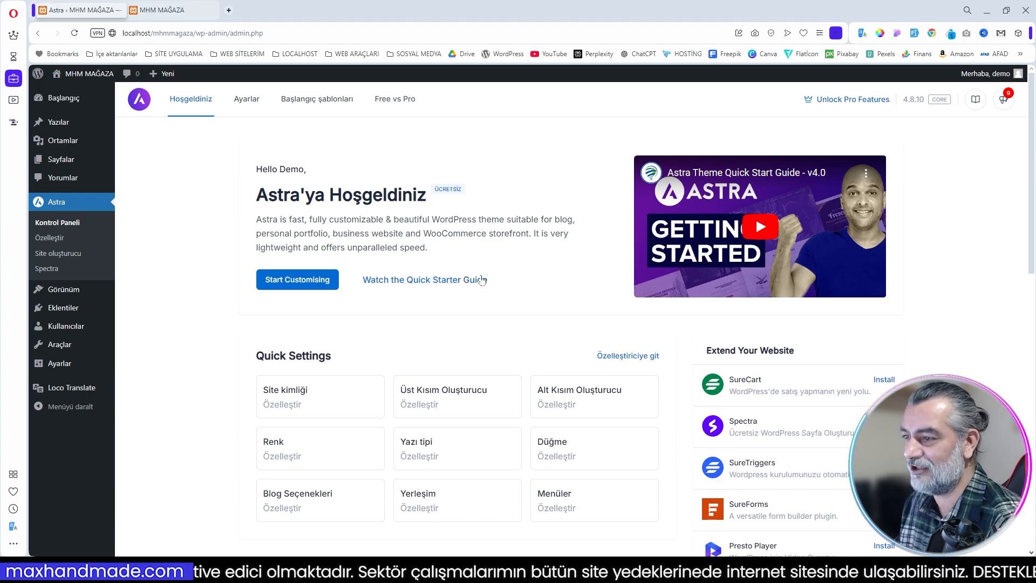
# Step: Install and activate the Başlangıç şablonları (Starter Templates) add-on for Astra
pyautogui.click(319, 104)
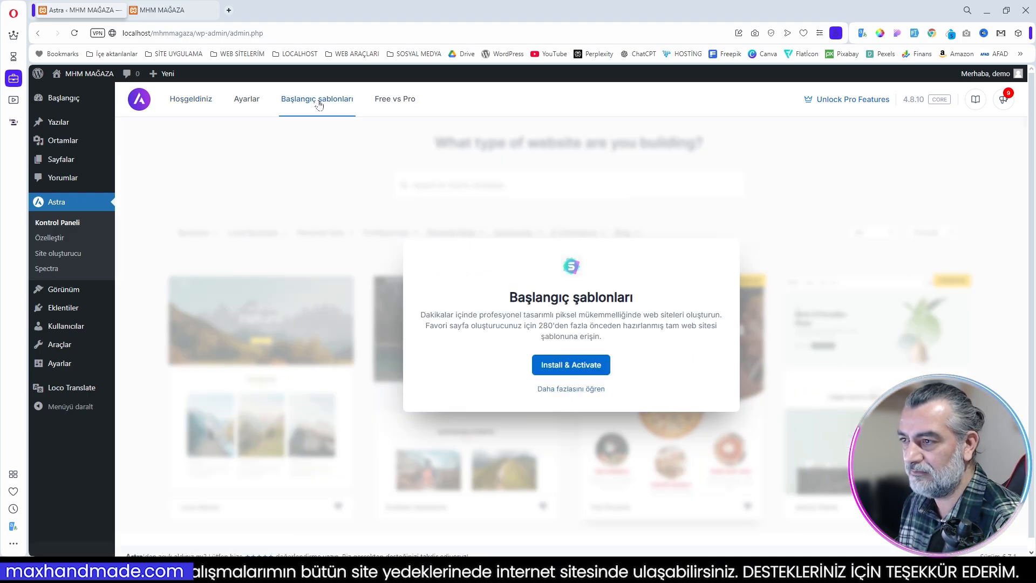
pyautogui.click(569, 371)
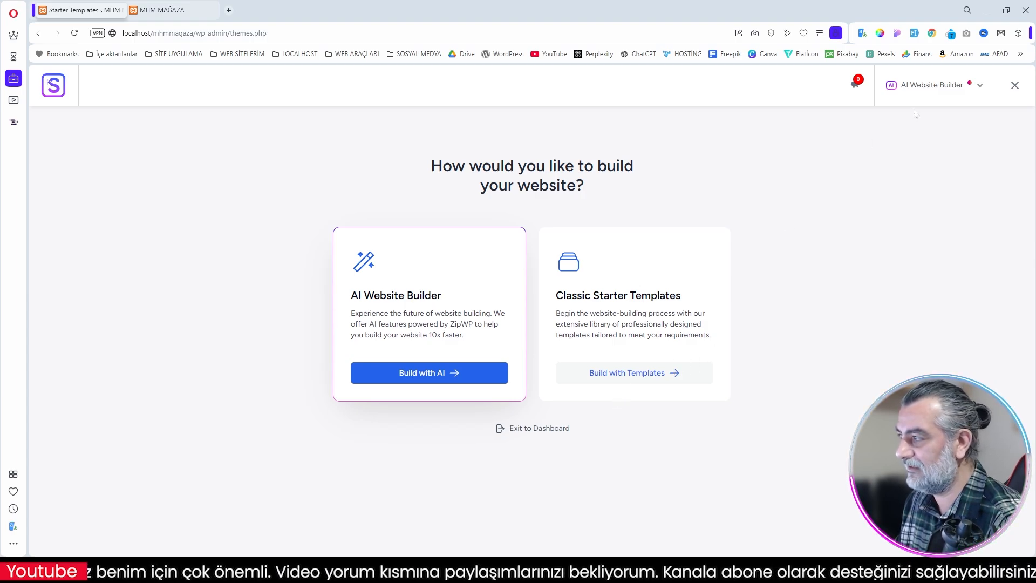
# Step: Choose Elementor as the page builder and look through its starter templates
pyautogui.click(981, 89)
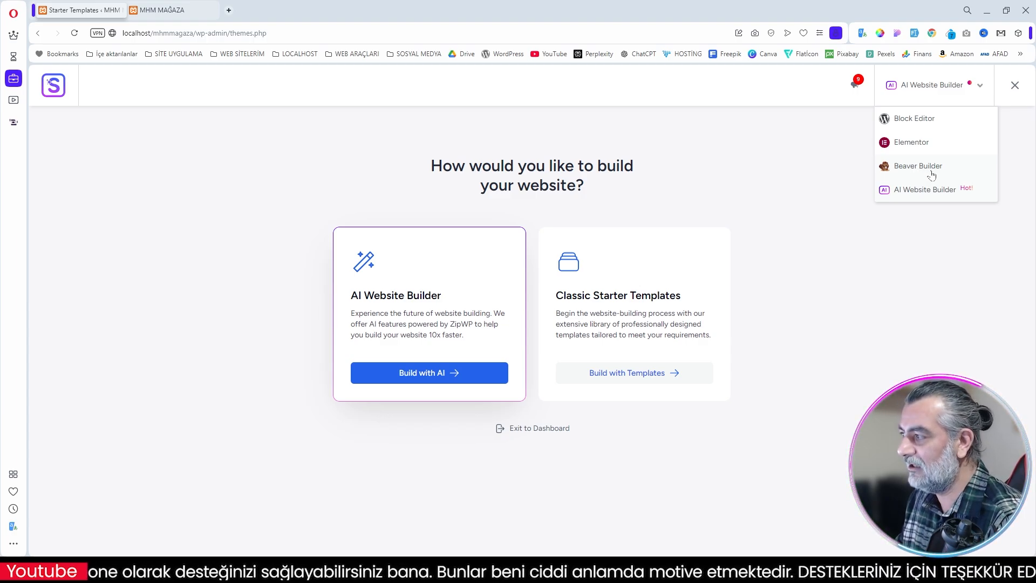
pyautogui.click(913, 145)
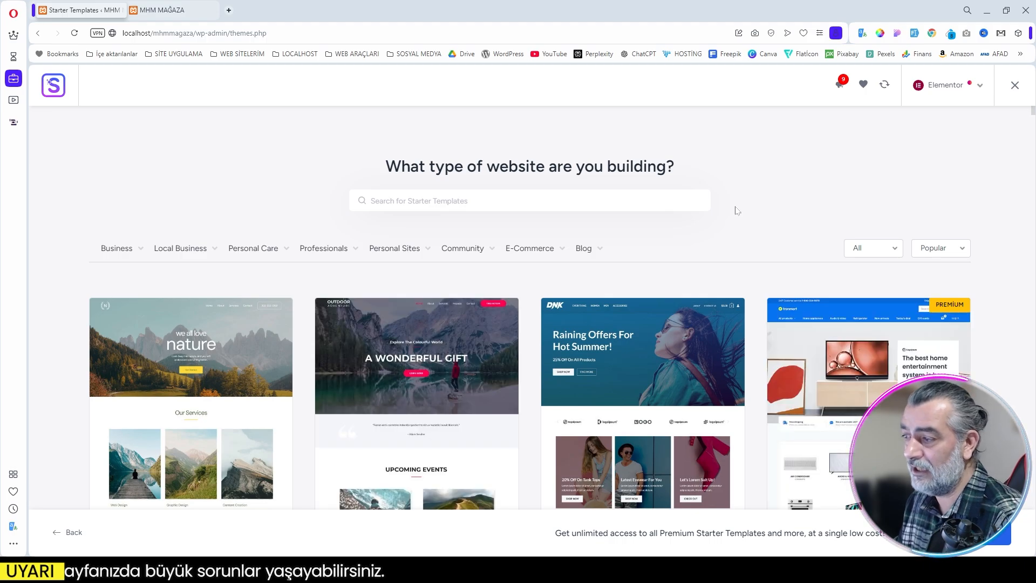
pyautogui.scroll(-3, 737, 210)
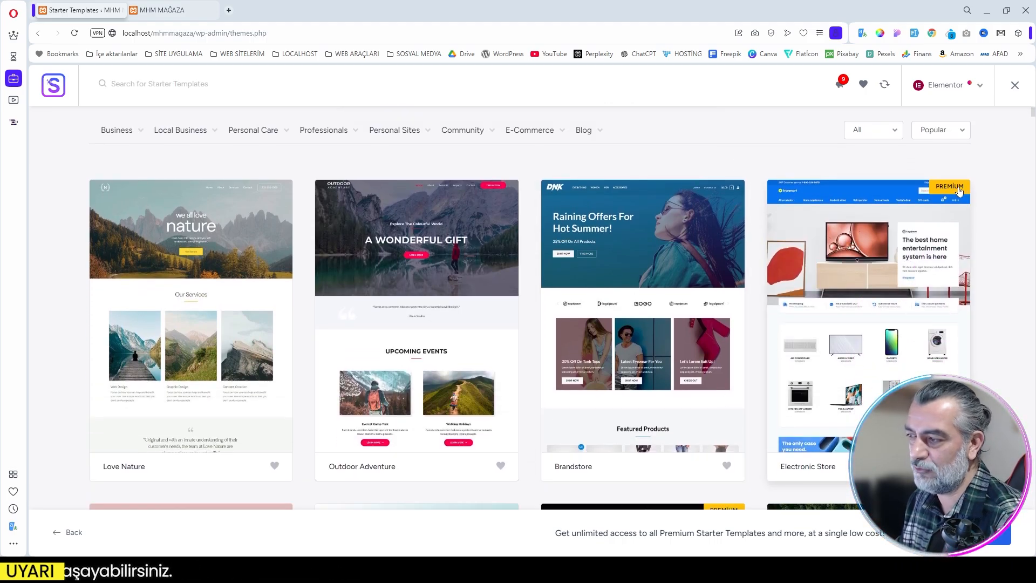
# Step: Filter the starter templates by the Online Shop type in the E-Commerce category
pyautogui.scroll(-1, 824, 340)
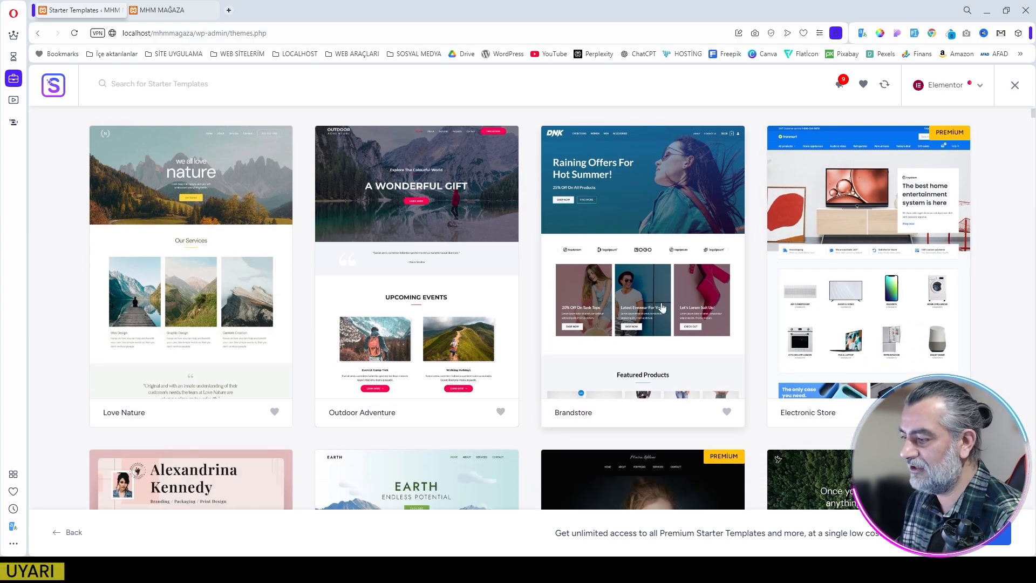
pyautogui.scroll(4, 663, 307)
pyautogui.moveTo(532, 254)
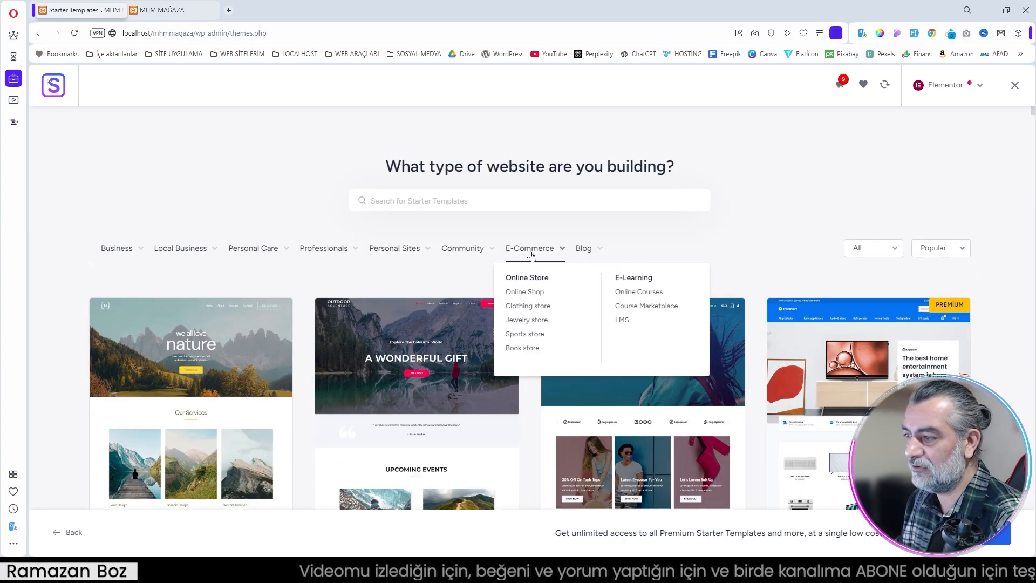
pyautogui.click(524, 293)
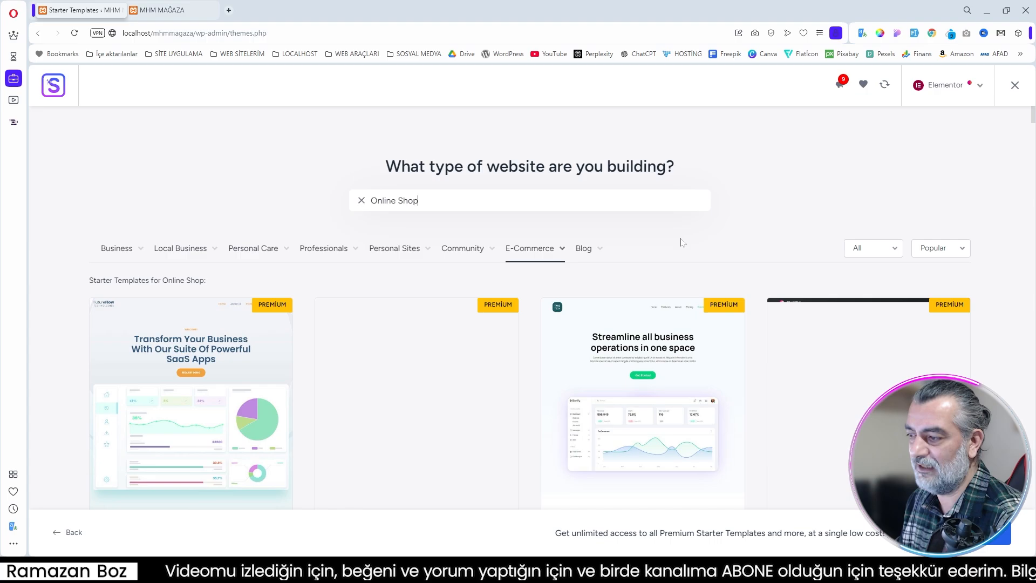
# Step: Look through the agency, business and blog designs in the Online Shop results to find the store templates
pyautogui.scroll(-5, 676, 255)
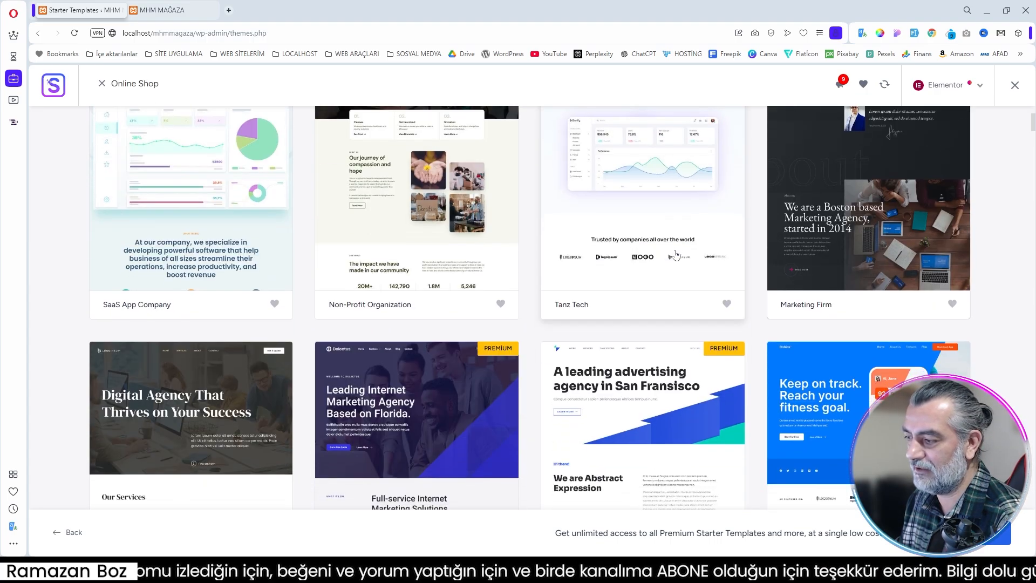
pyautogui.scroll(-12, 676, 253)
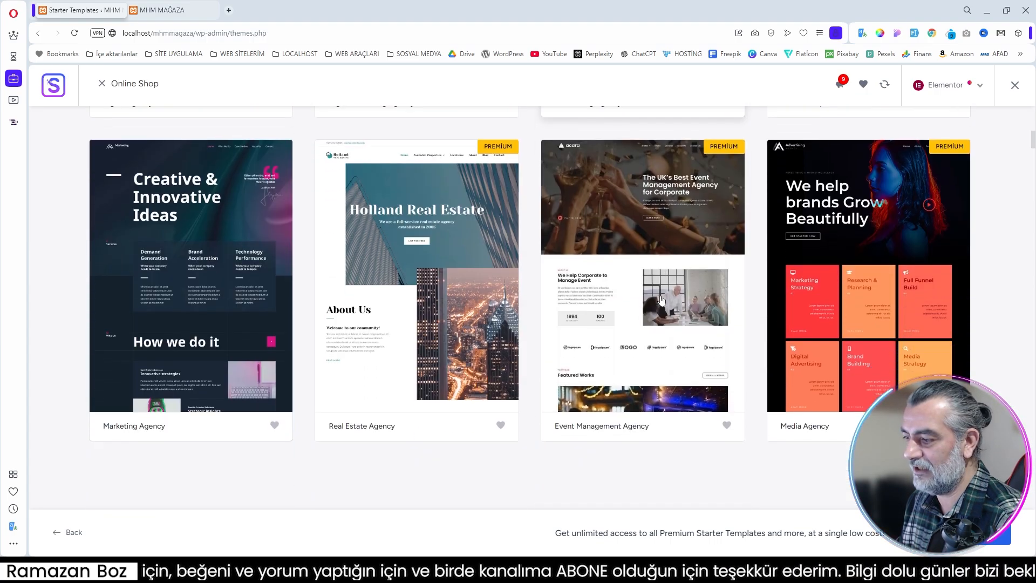
pyautogui.scroll(-7, 662, 300)
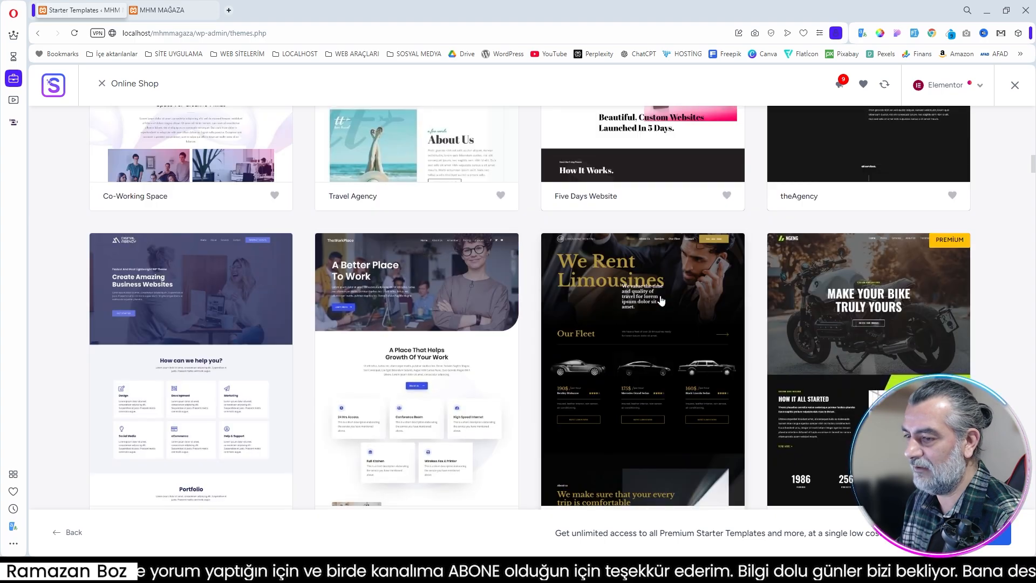
pyautogui.scroll(-7, 661, 300)
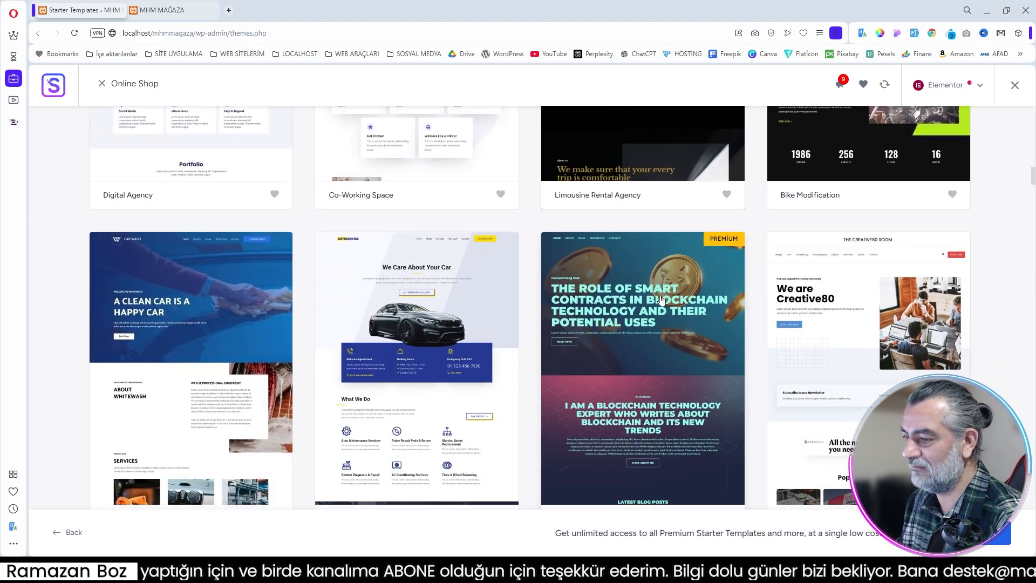
pyautogui.scroll(-10, 662, 300)
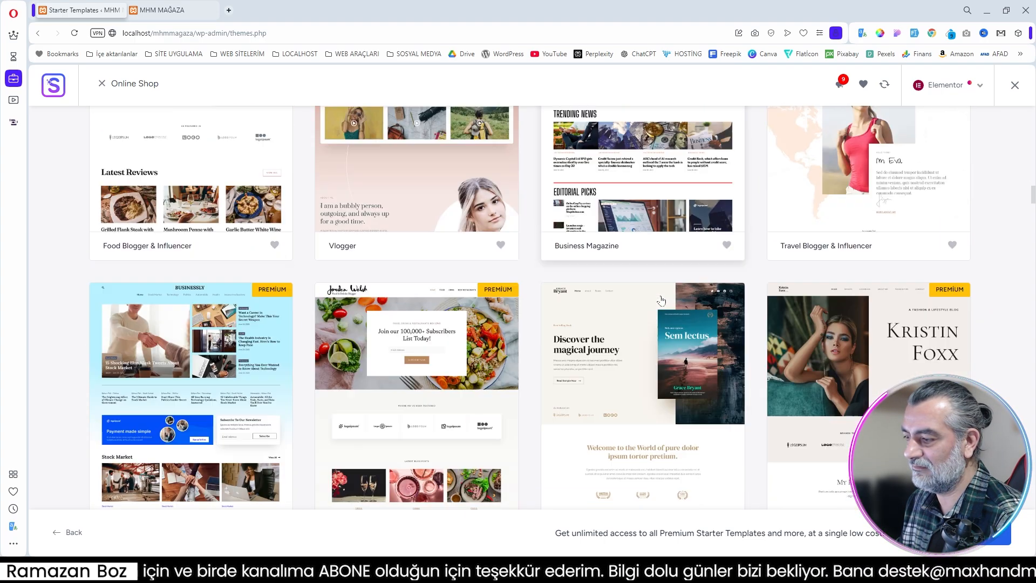
pyautogui.scroll(-10, 662, 300)
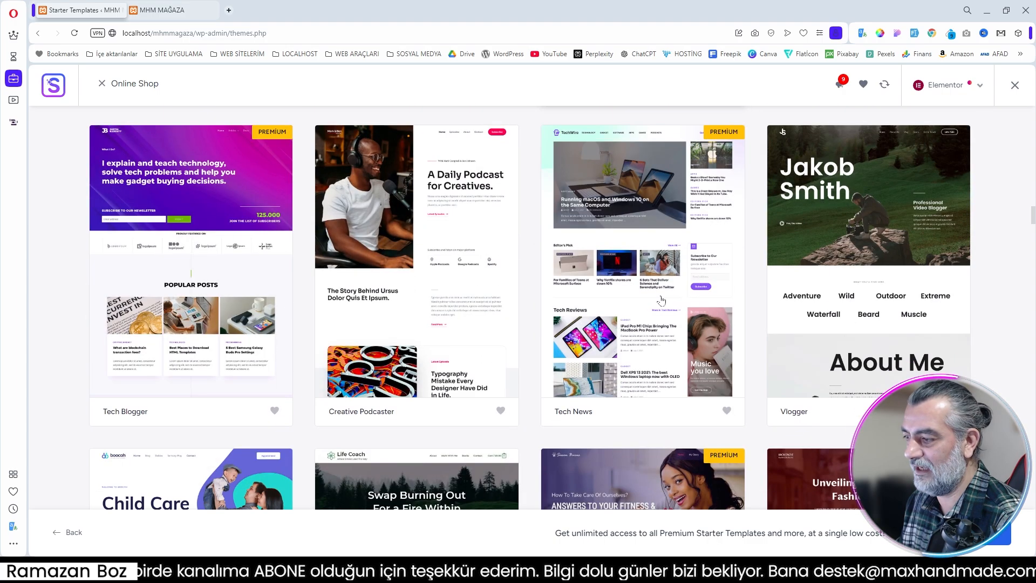
pyautogui.scroll(-5, 662, 300)
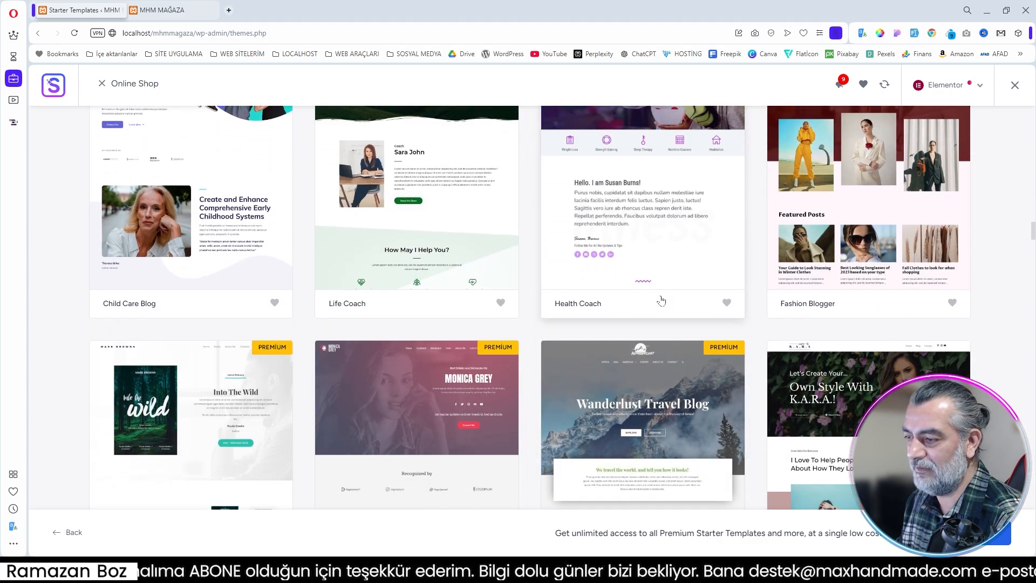
pyautogui.scroll(4, 661, 300)
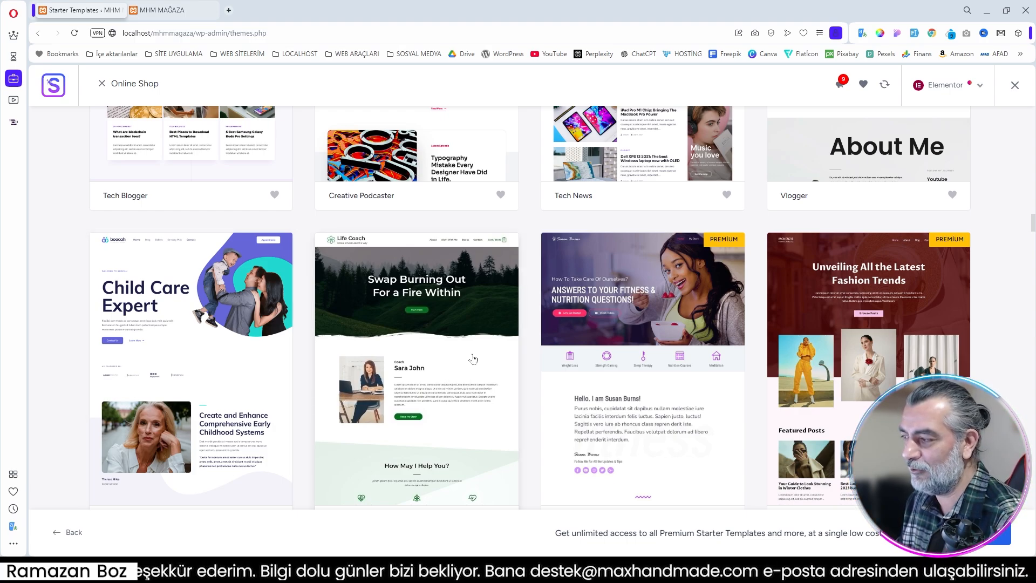
pyautogui.scroll(-8, 473, 359)
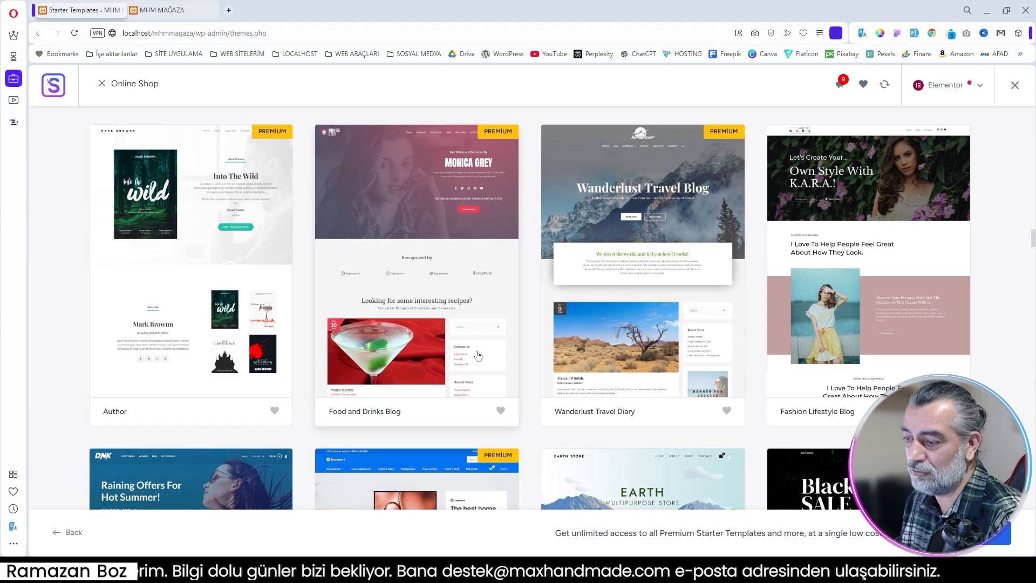
# Step: Examine the store templates in the results, comparing the free designs with those marked Premium
pyautogui.scroll(-6, 477, 355)
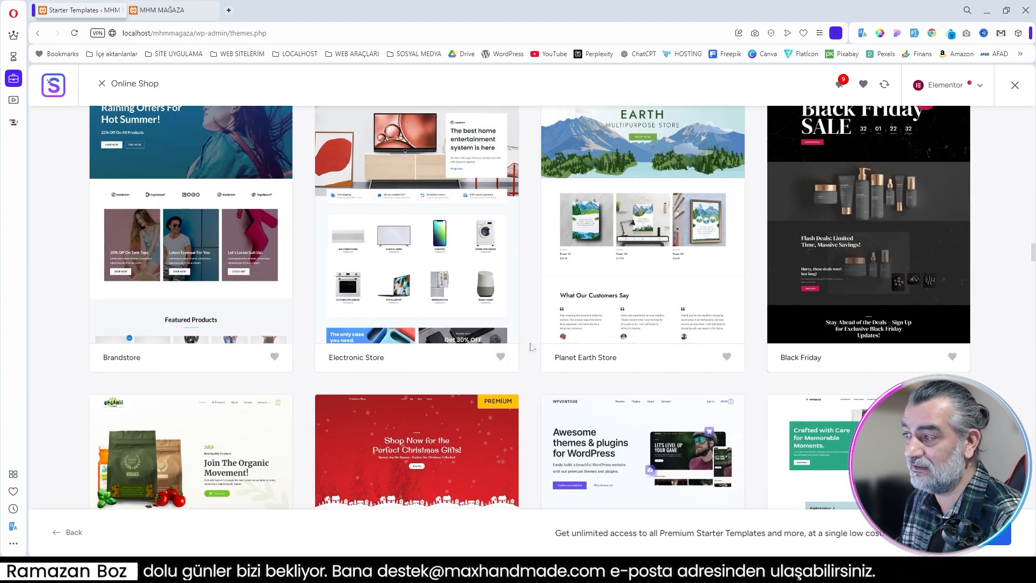
pyautogui.scroll(-4, 532, 347)
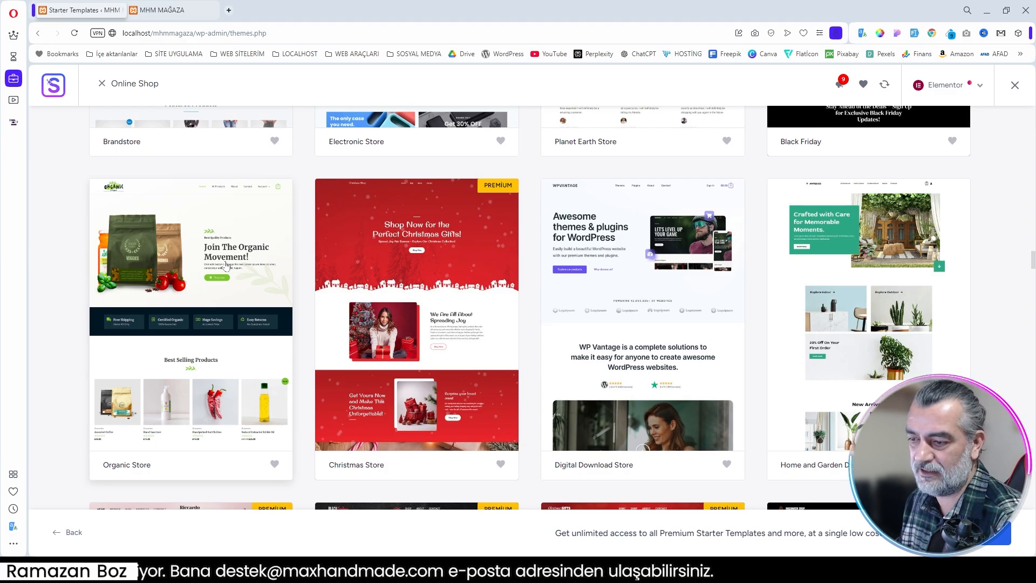
pyautogui.scroll(4, 227, 270)
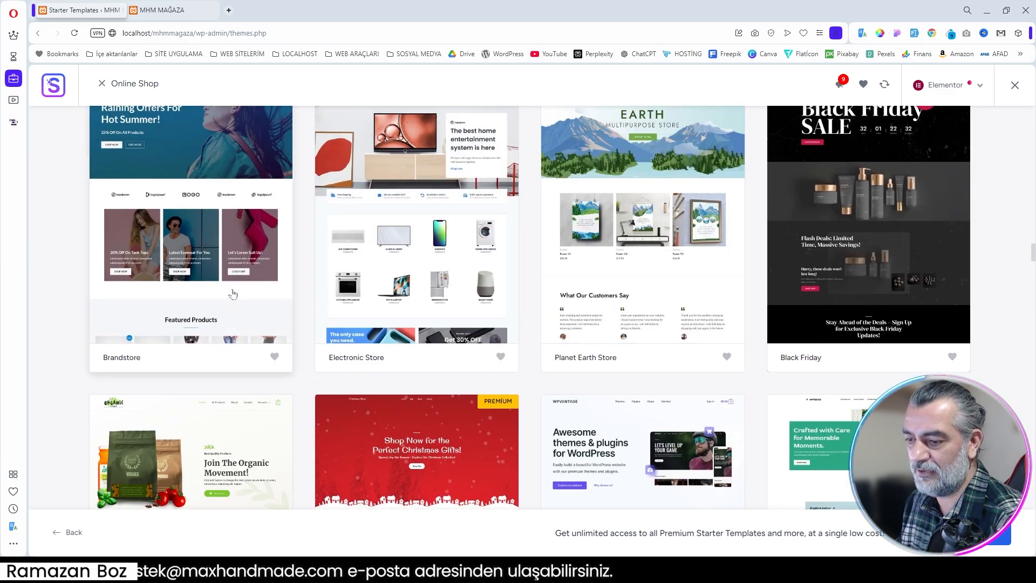
pyautogui.scroll(-3, 233, 293)
pyautogui.scroll(-3, 240, 300)
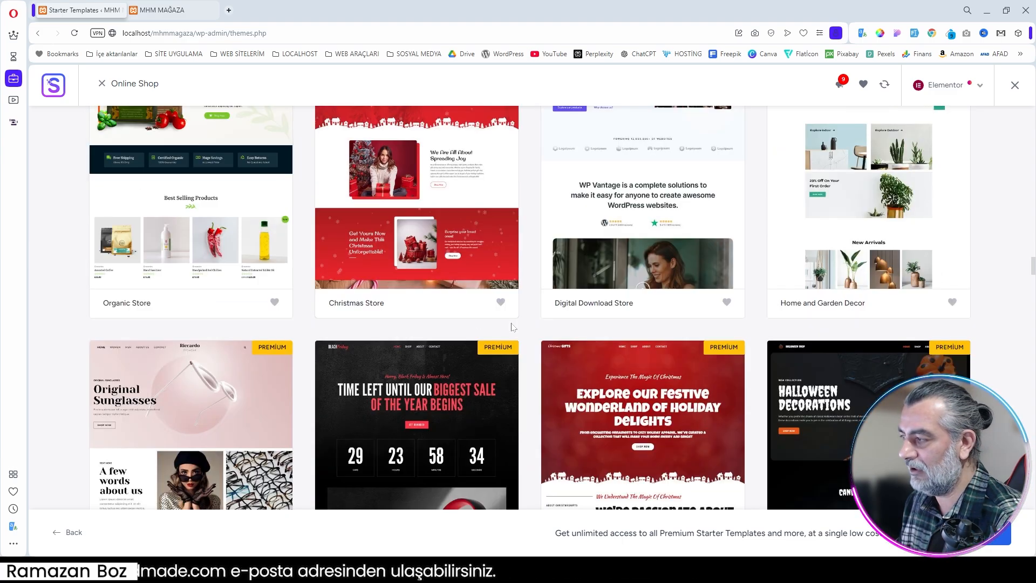
pyautogui.scroll(-4, 511, 324)
pyautogui.scroll(6, 860, 400)
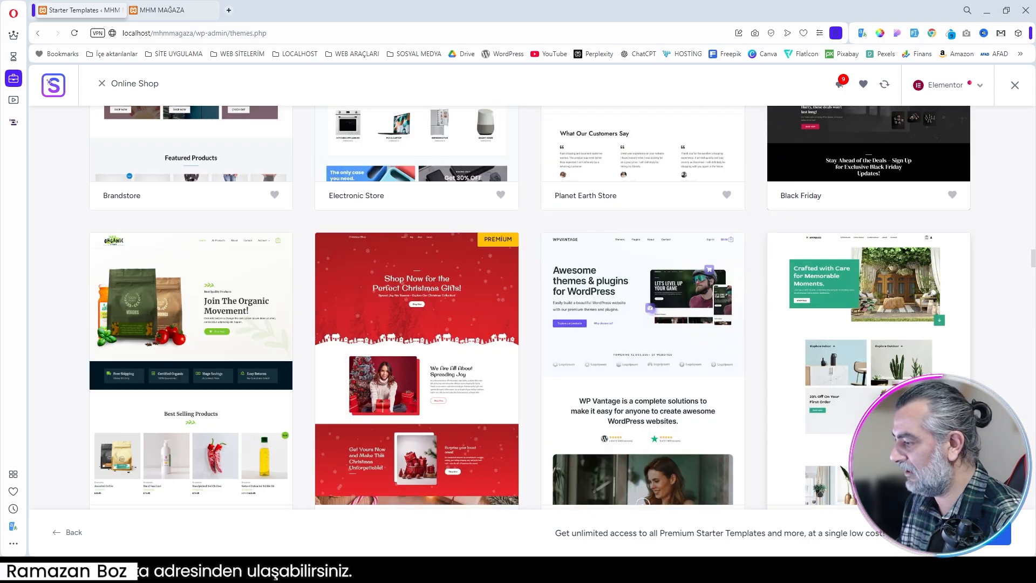
pyautogui.scroll(-2, 858, 413)
pyautogui.scroll(-5, 926, 355)
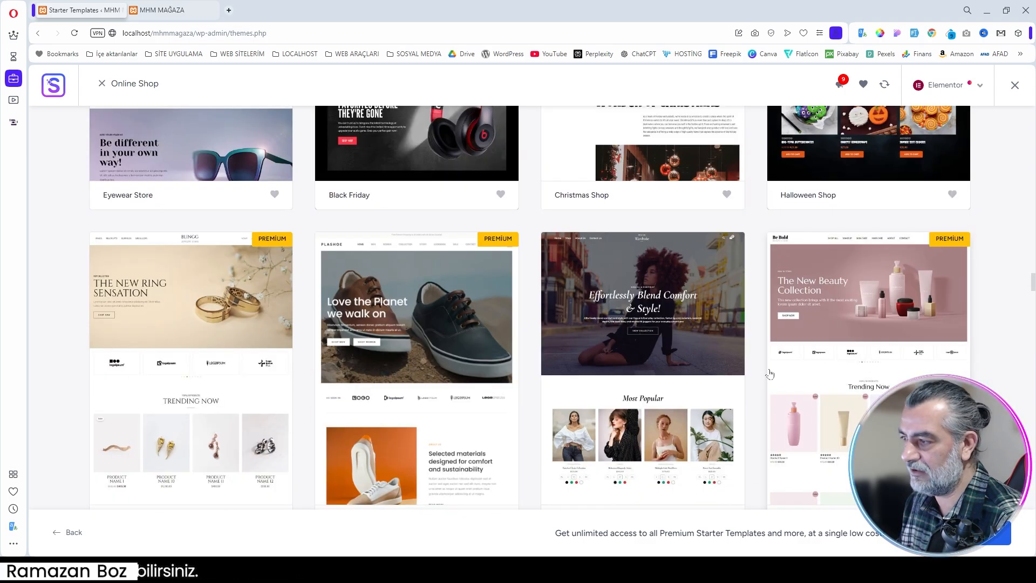
pyautogui.scroll(-2, 686, 315)
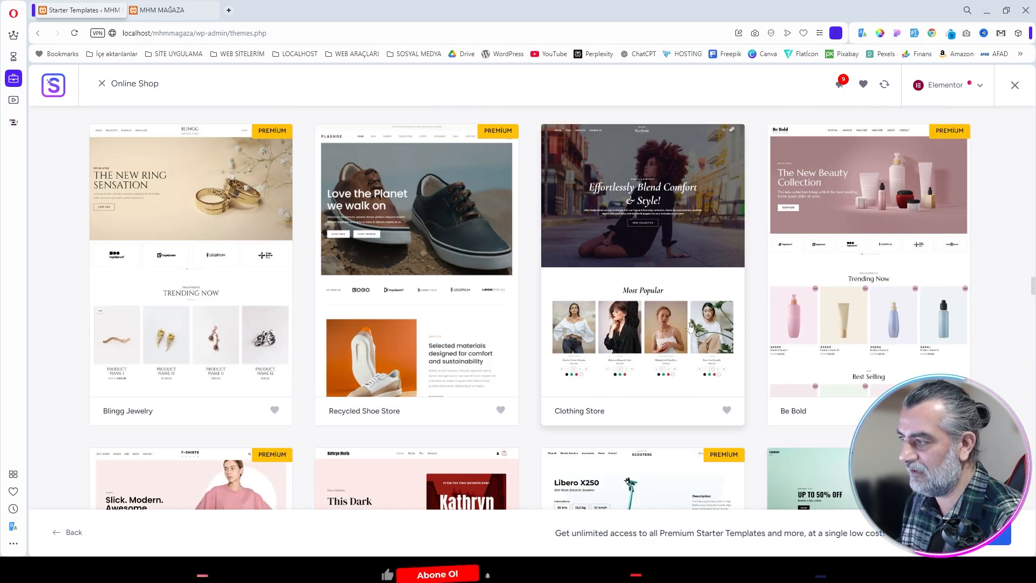
pyautogui.scroll(-2, 669, 323)
pyautogui.scroll(3, 331, 347)
pyautogui.scroll(-8, 331, 347)
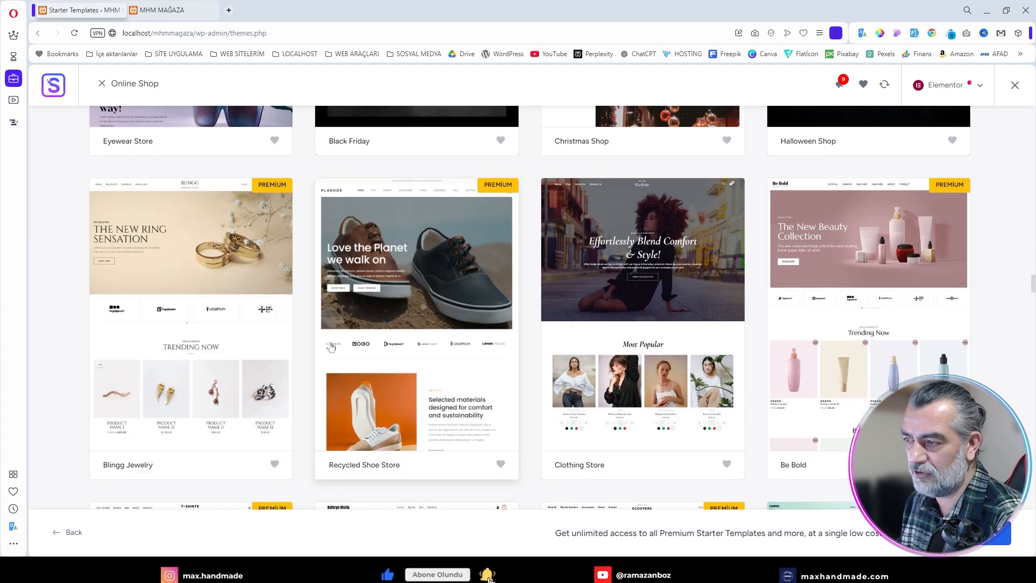
pyautogui.scroll(-6, 331, 346)
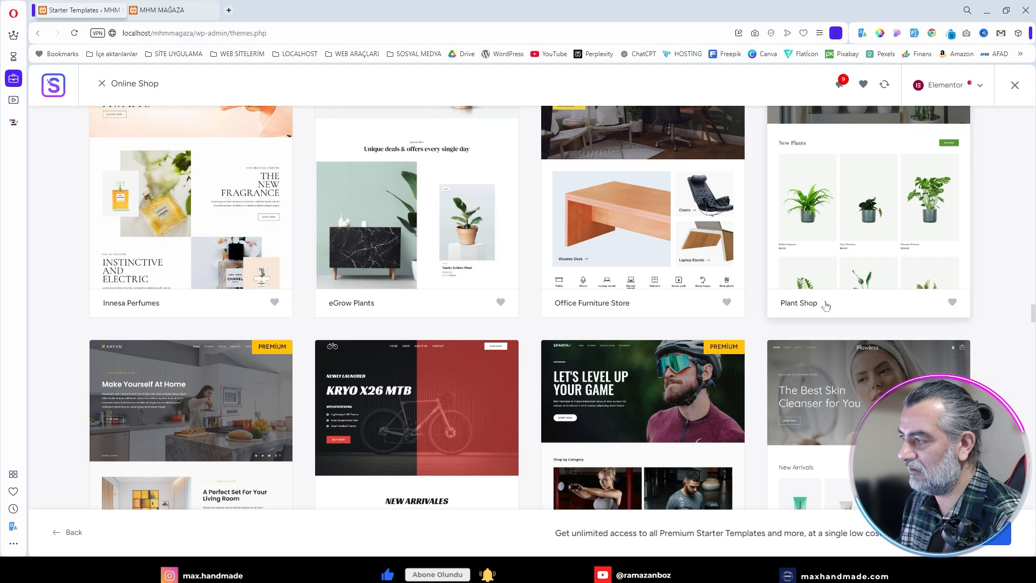
pyautogui.scroll(-3, 564, 302)
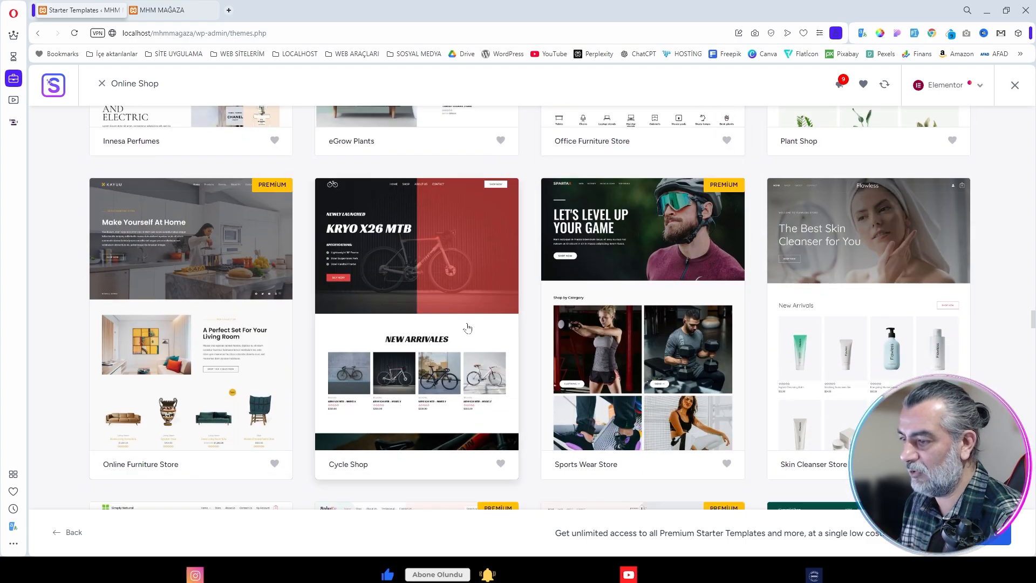
pyautogui.scroll(-12, 484, 336)
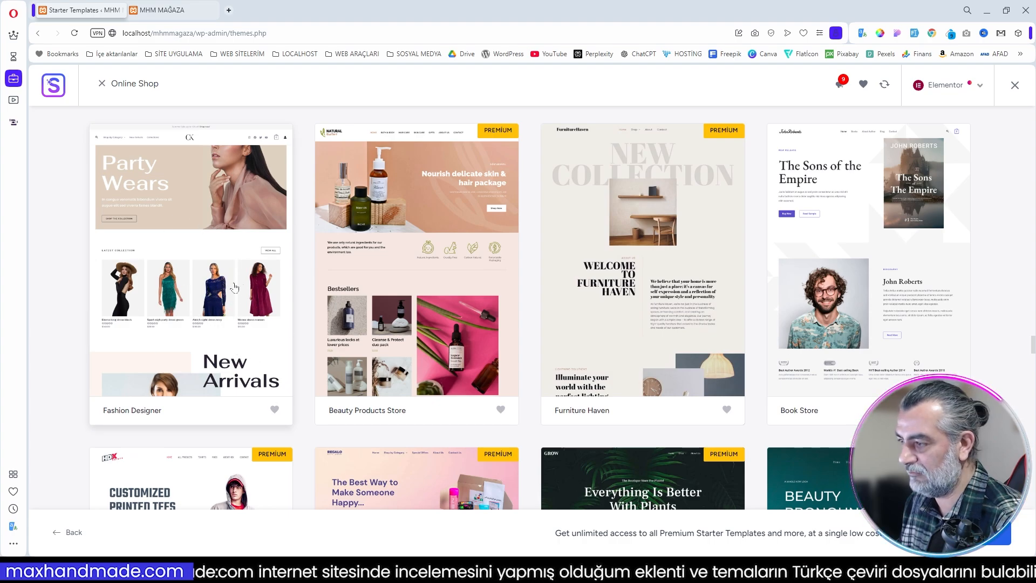
pyautogui.scroll(-3, 529, 323)
pyautogui.scroll(-3, 529, 318)
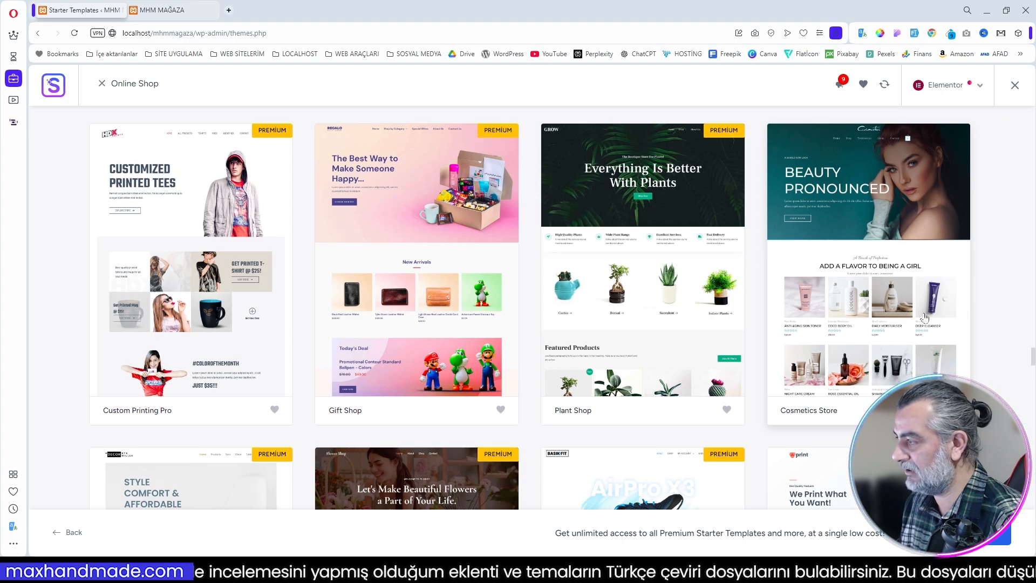
# Step: Compare the neighbouring store designs and select the free Custom Printing template for customization
pyautogui.scroll(-7, 885, 323)
pyautogui.scroll(3, 885, 322)
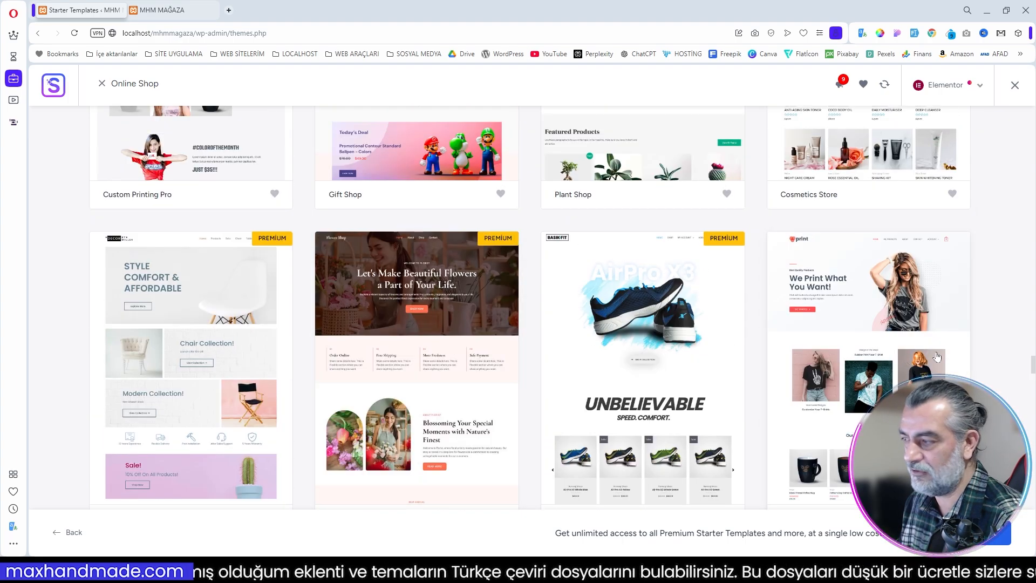
pyautogui.scroll(-3, 829, 363)
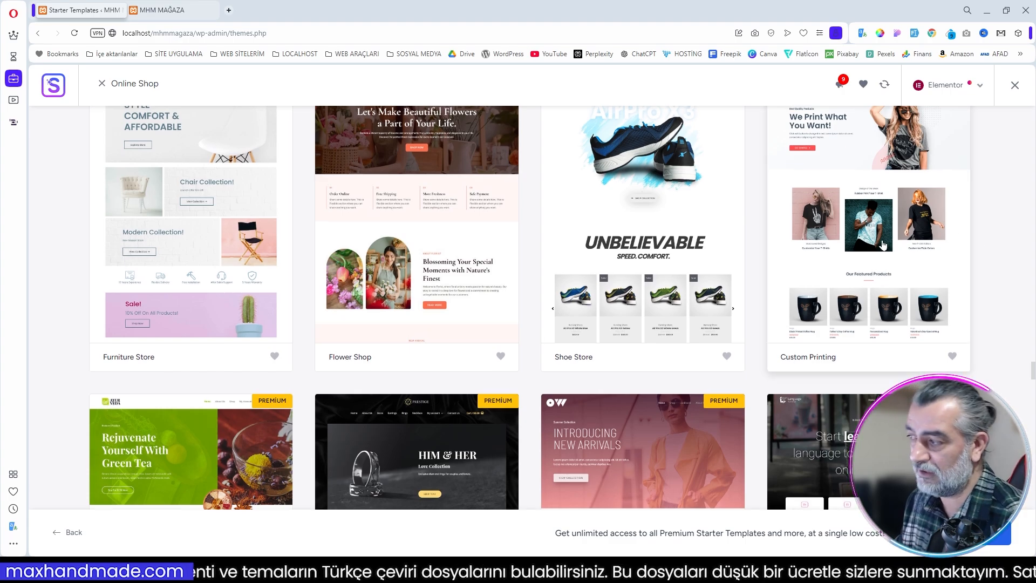
pyautogui.scroll(1, 910, 253)
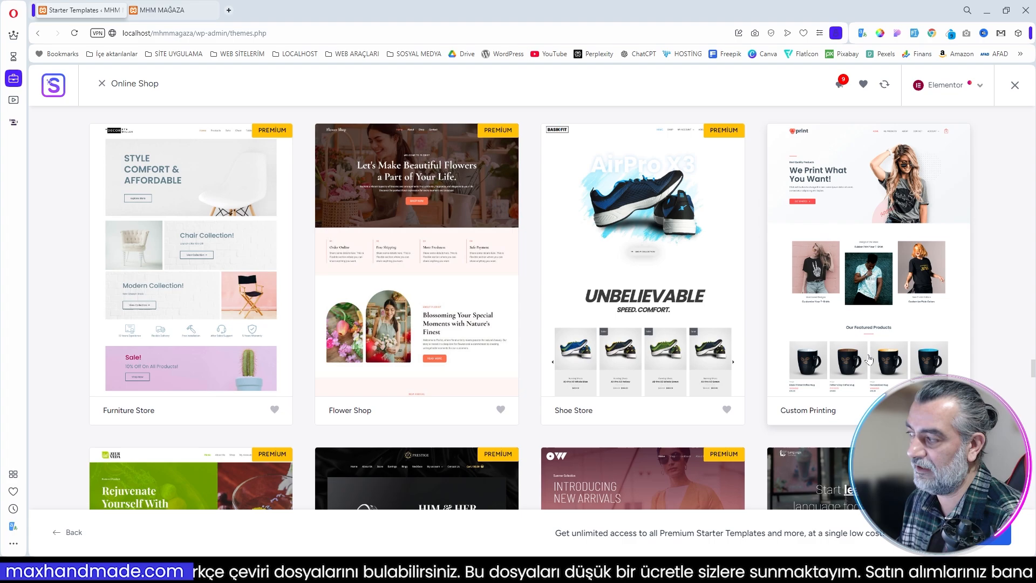
pyautogui.scroll(-2, 900, 289)
pyautogui.scroll(-1, 901, 289)
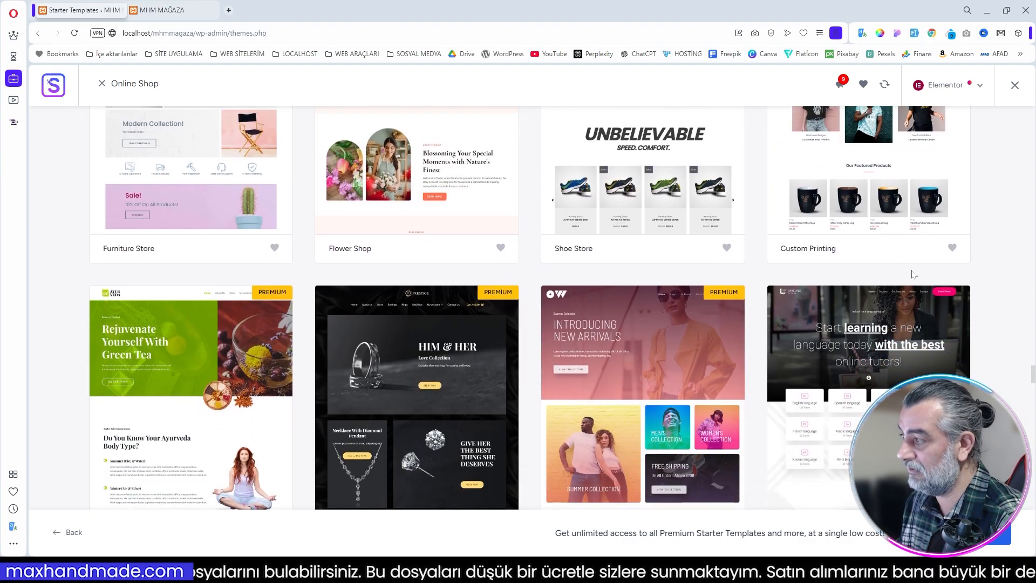
pyautogui.scroll(4, 919, 274)
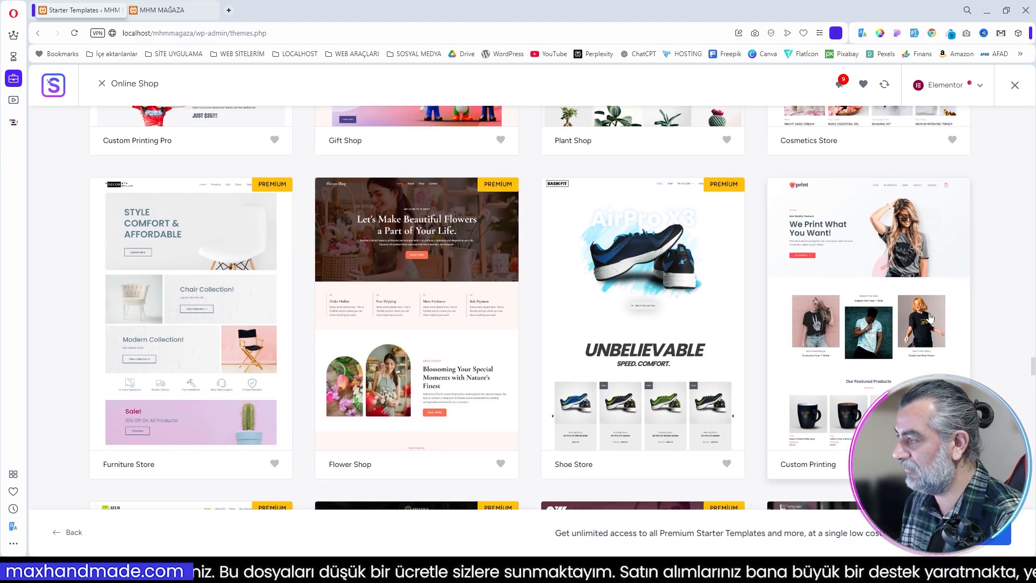
pyautogui.click(891, 312)
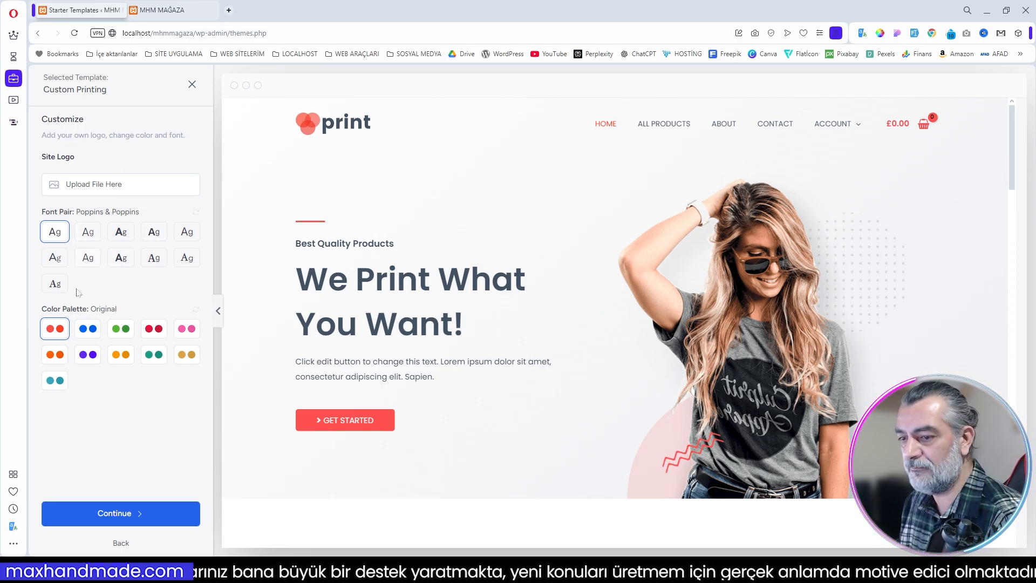
# Step: Try the Style 1 and Style 8 color palettes, choose Style 10, and review the template's home page preview
pyautogui.click(87, 333)
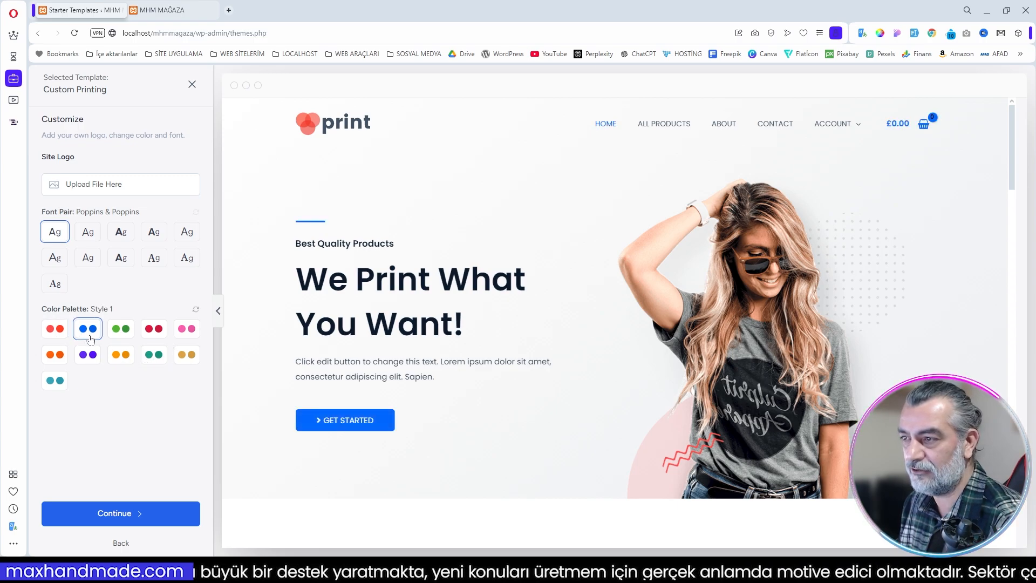
pyautogui.click(153, 356)
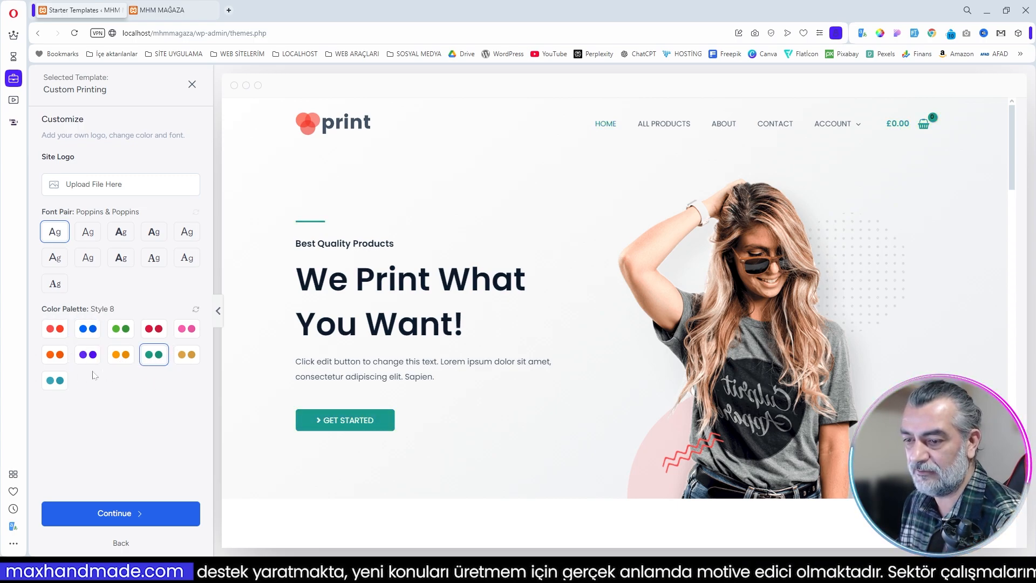
pyautogui.click(55, 381)
pyautogui.scroll(-10, 428, 291)
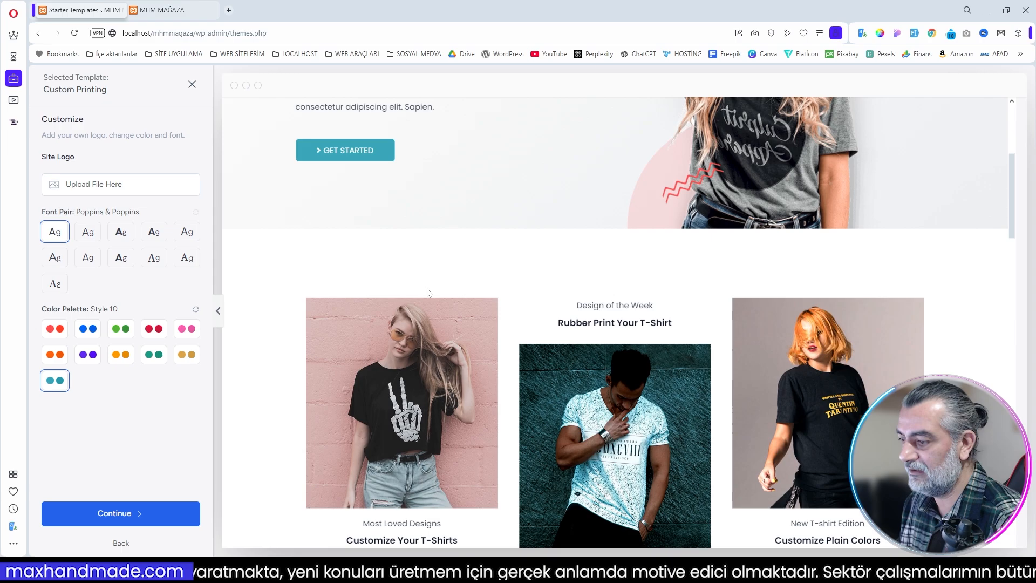
pyautogui.scroll(-10, 605, 311)
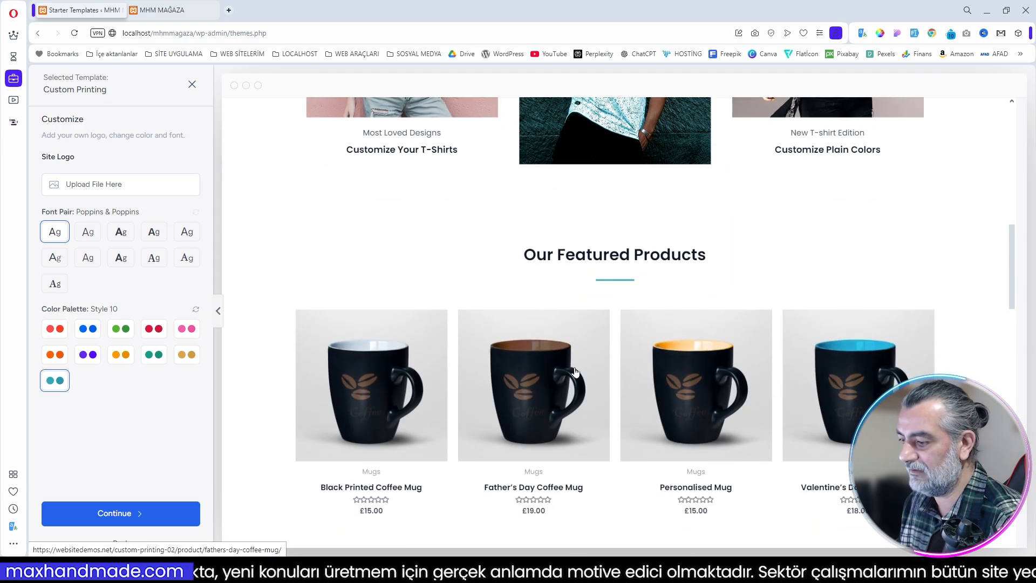
pyautogui.scroll(-10, 624, 400)
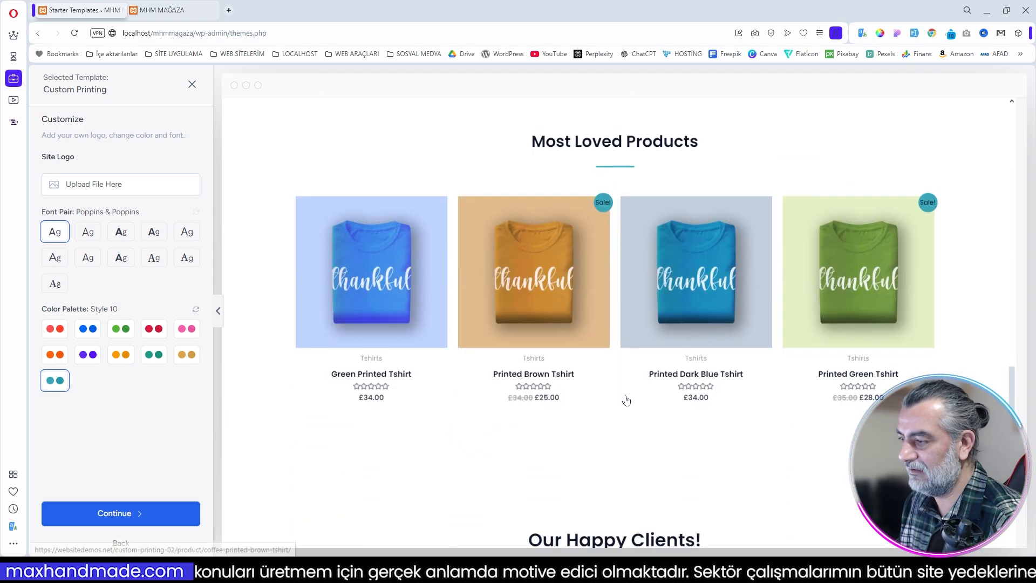
# Step: Try the Style 4 color palette on the Custom Printing template and choose Style 1 instead
pyautogui.scroll(10, 625, 398)
pyautogui.scroll(10, 627, 398)
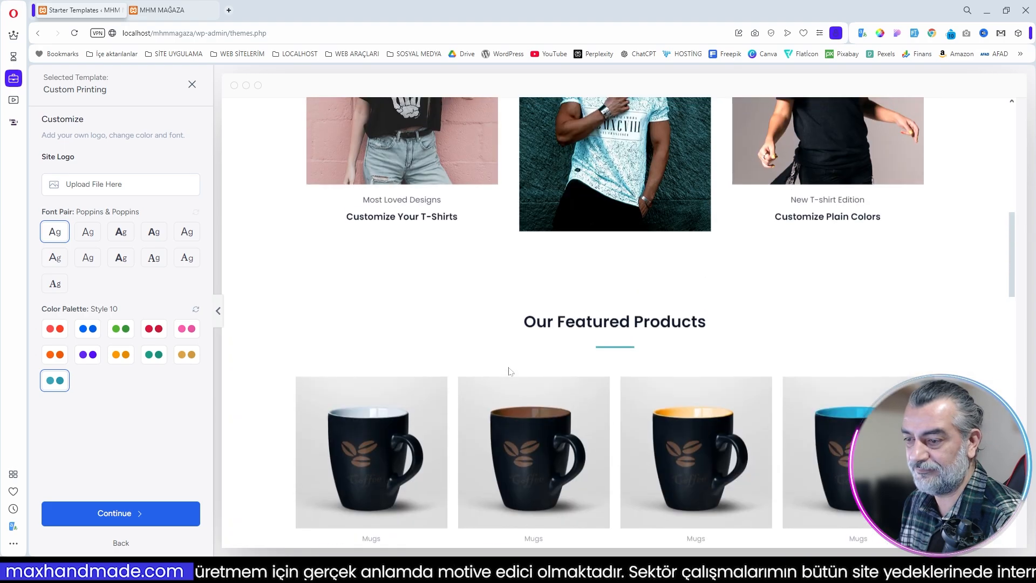
pyautogui.click(186, 328)
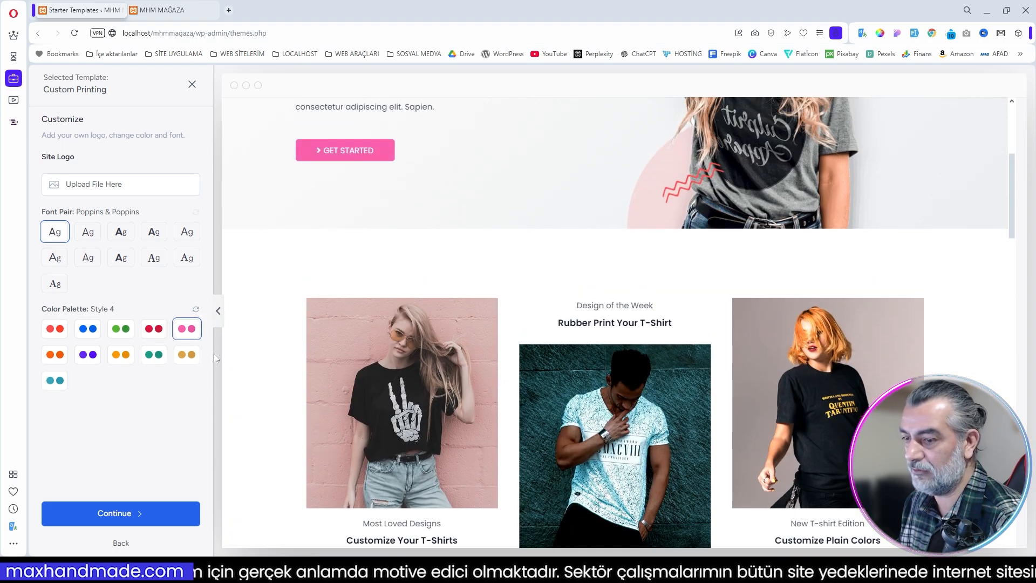
pyautogui.click(92, 332)
pyautogui.scroll(5, 578, 264)
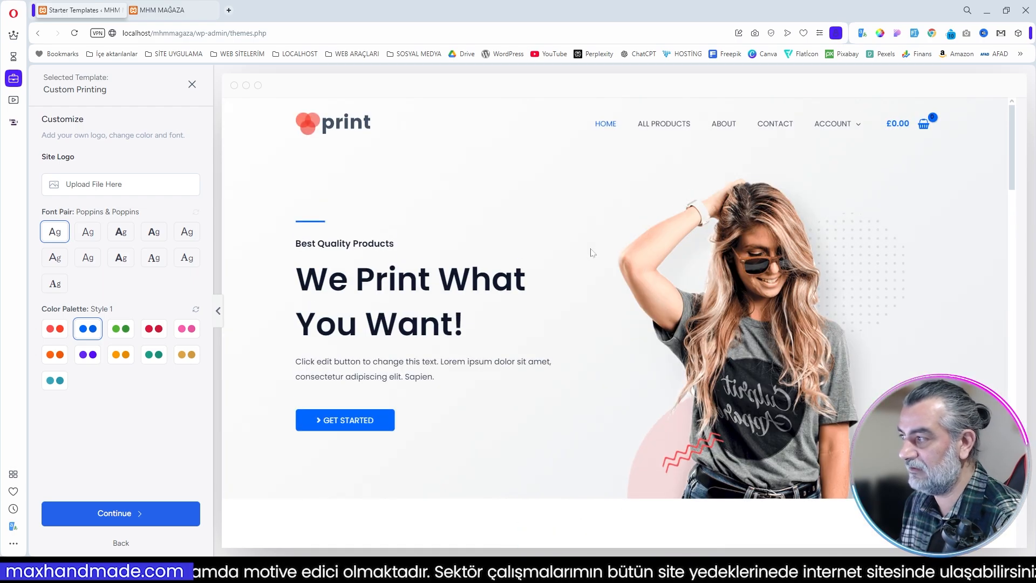
# Step: Keep the preselected Page Builder, Contact Form and eCommerce features, accept the site overwrite, and build the website
pyautogui.click(120, 516)
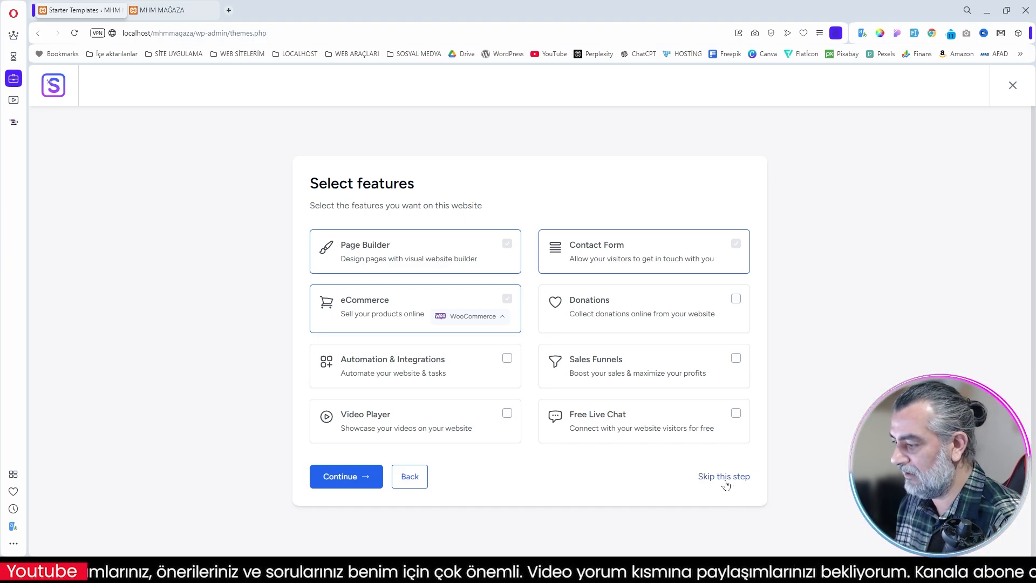
pyautogui.click(350, 478)
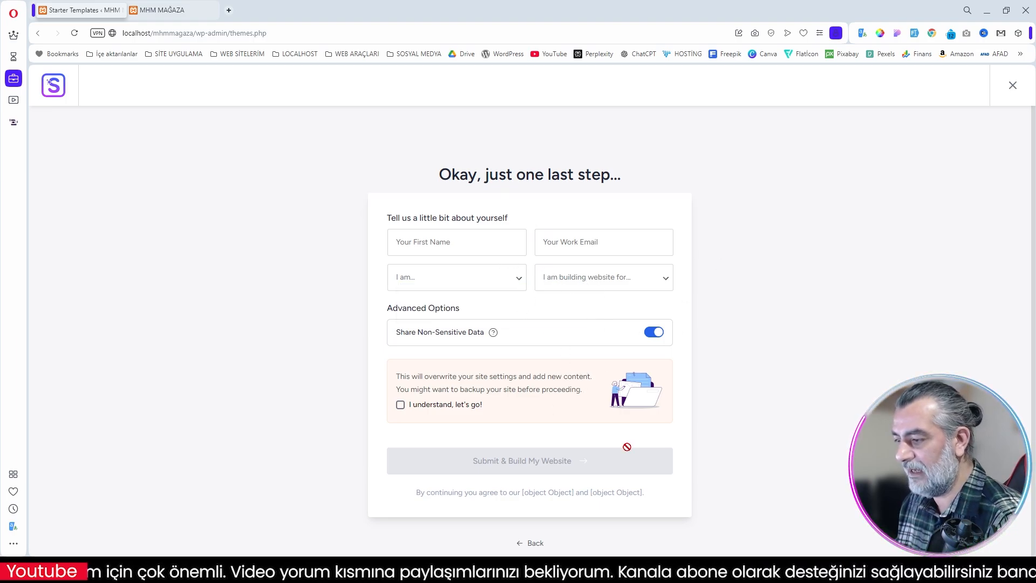
pyautogui.click(400, 405)
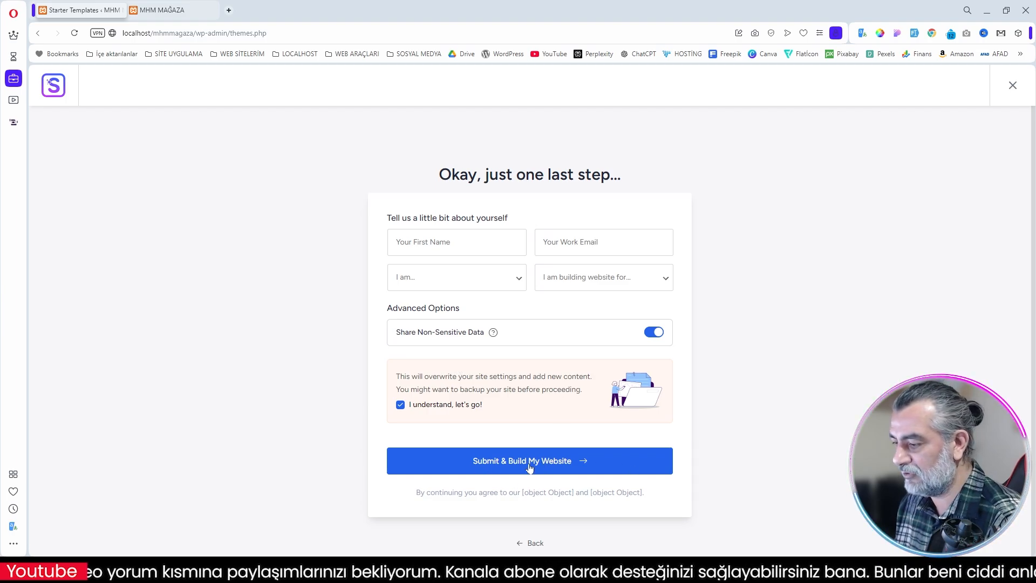
pyautogui.click(553, 461)
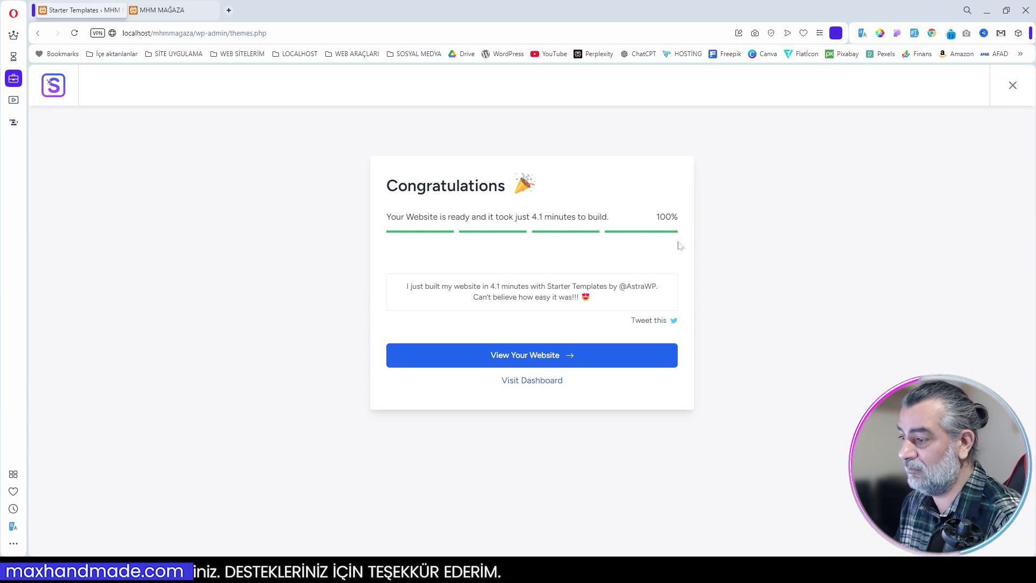
# Step: Open the built website and review its home page, from the hero banner through the featured products to the client reviews
pyautogui.click(546, 360)
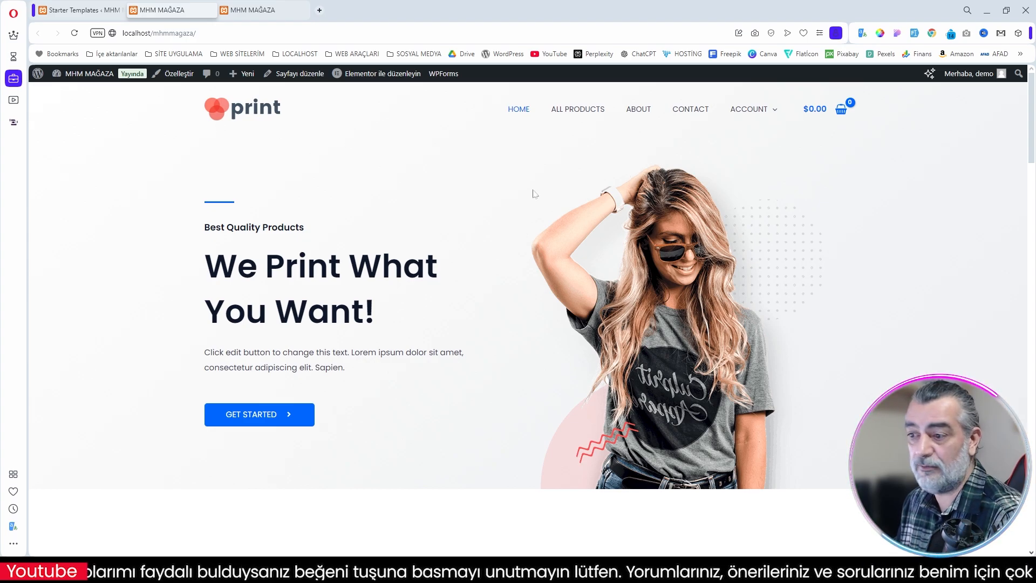
pyautogui.scroll(-1, 594, 211)
pyautogui.scroll(-10, 604, 213)
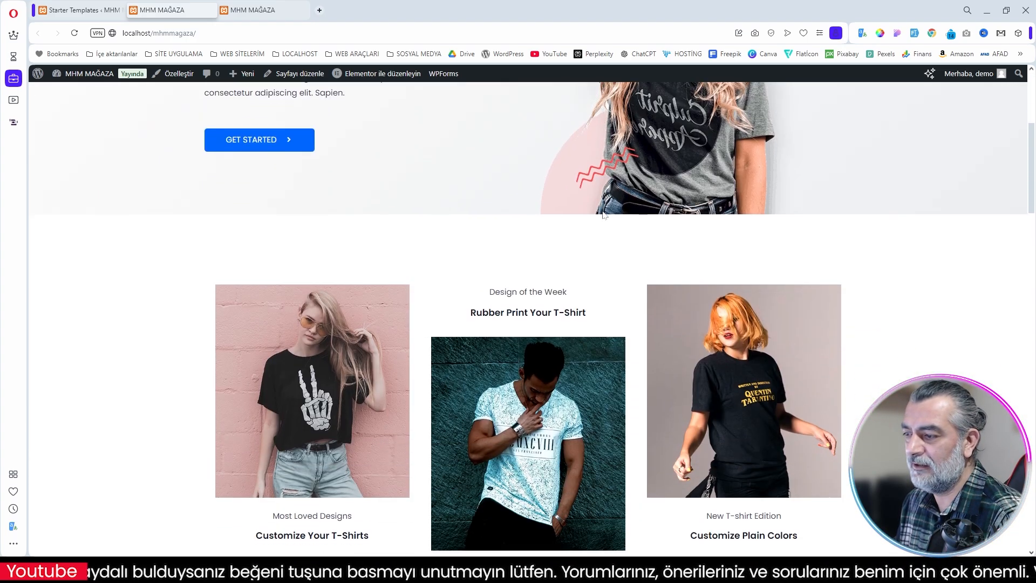
pyautogui.scroll(-6, 603, 215)
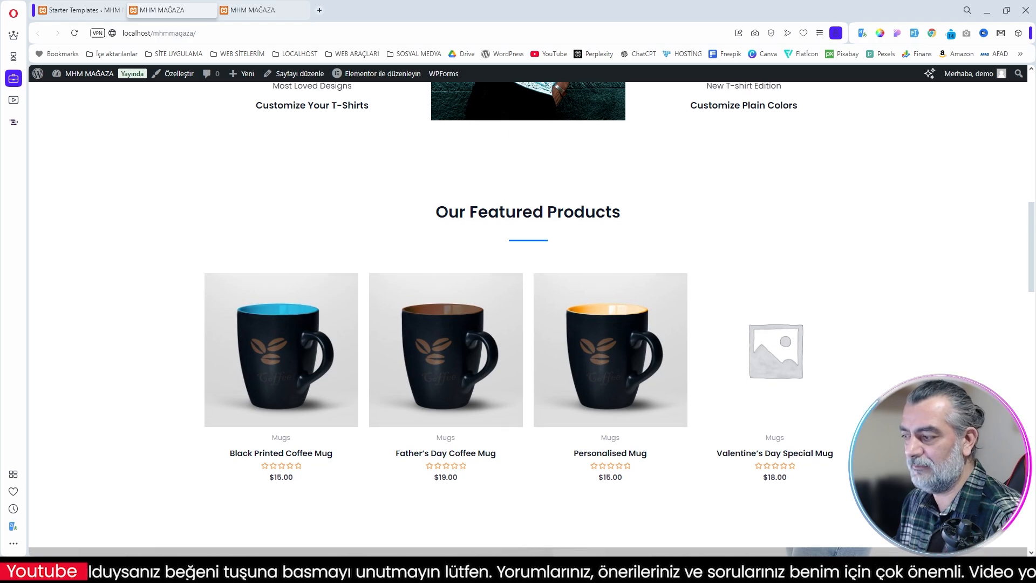
pyautogui.scroll(-13, 603, 214)
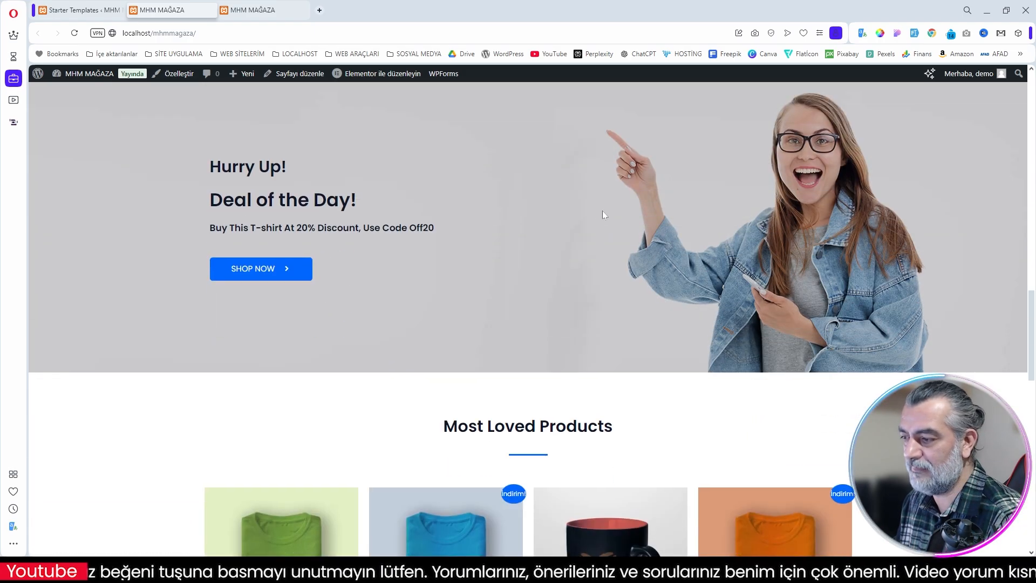
pyautogui.scroll(-3, 757, 277)
pyautogui.scroll(15, 758, 275)
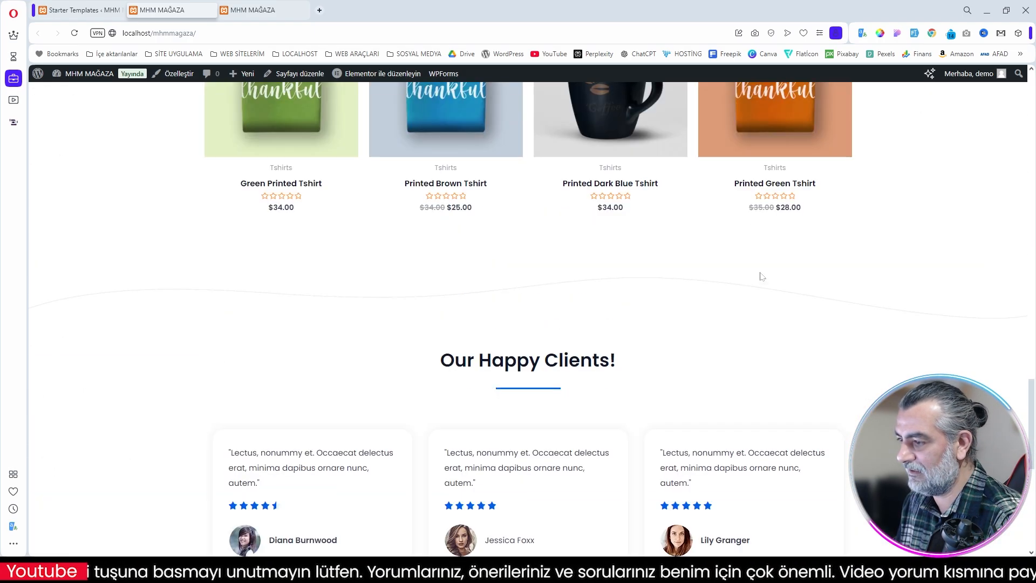
pyautogui.scroll(2, 766, 277)
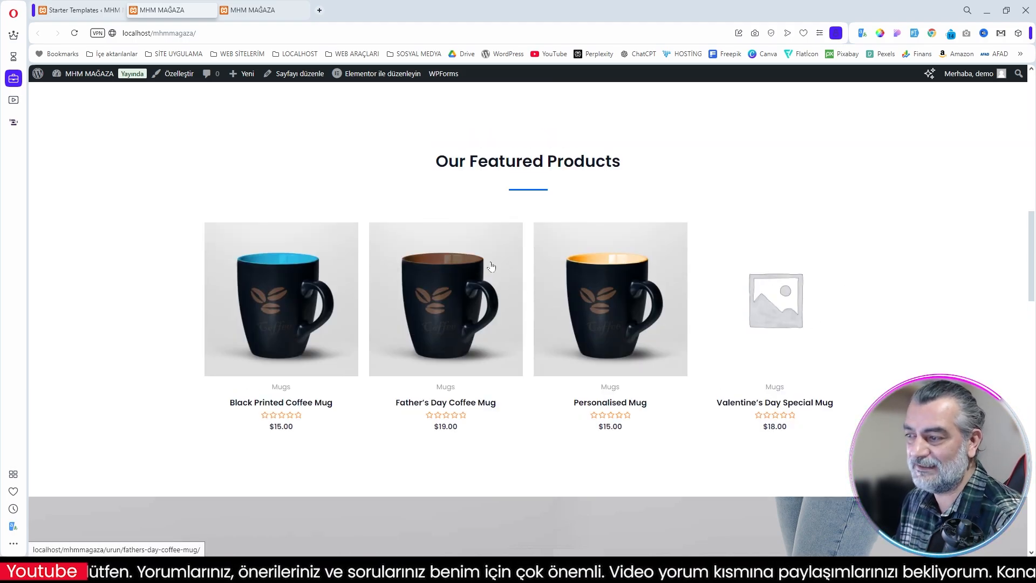
pyautogui.scroll(12, 491, 266)
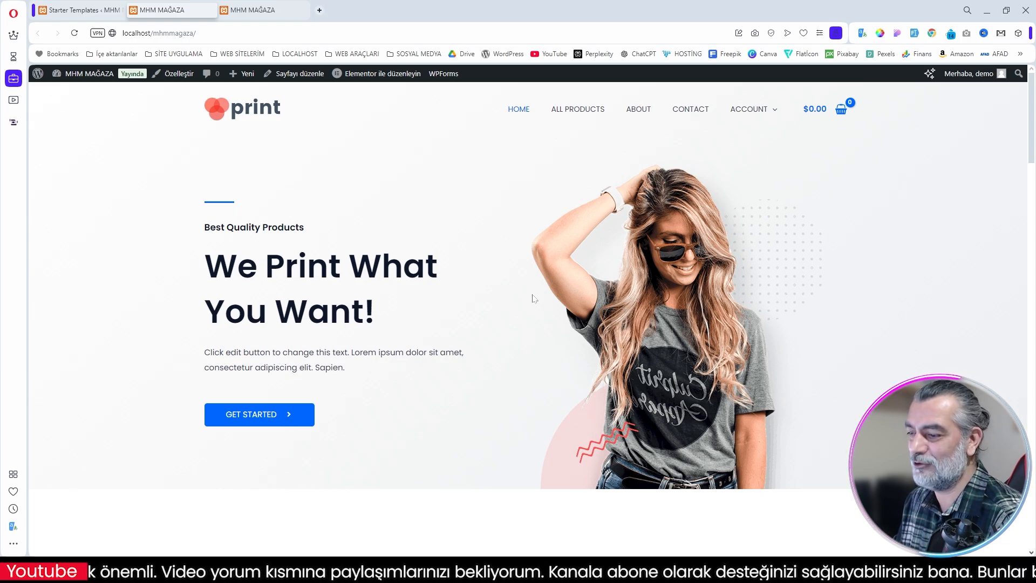
# Step: Go over the home page's design showcase, product sections and footer columns once more, ending at the header menu
pyautogui.scroll(-7, 534, 296)
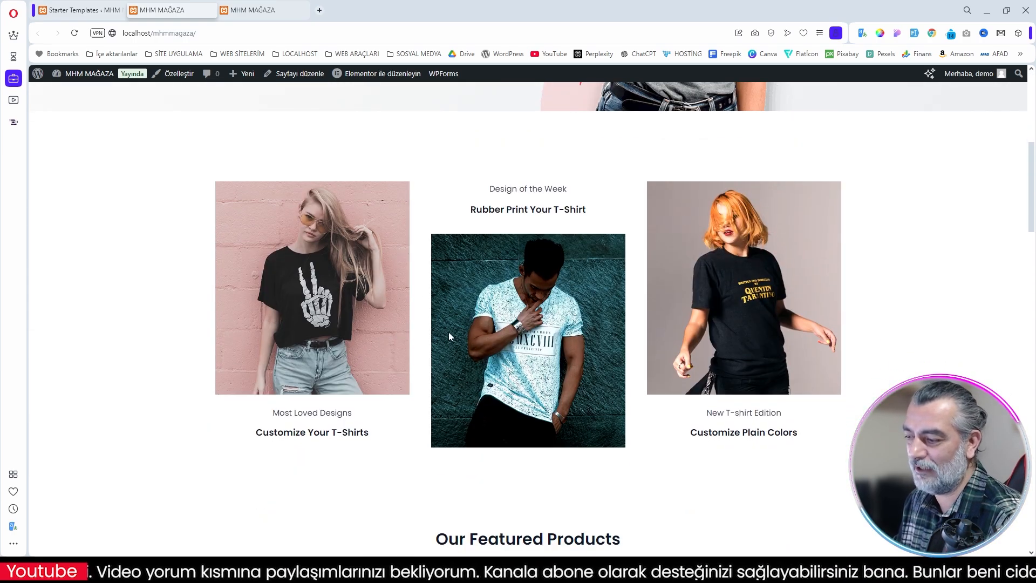
pyautogui.scroll(-7, 448, 336)
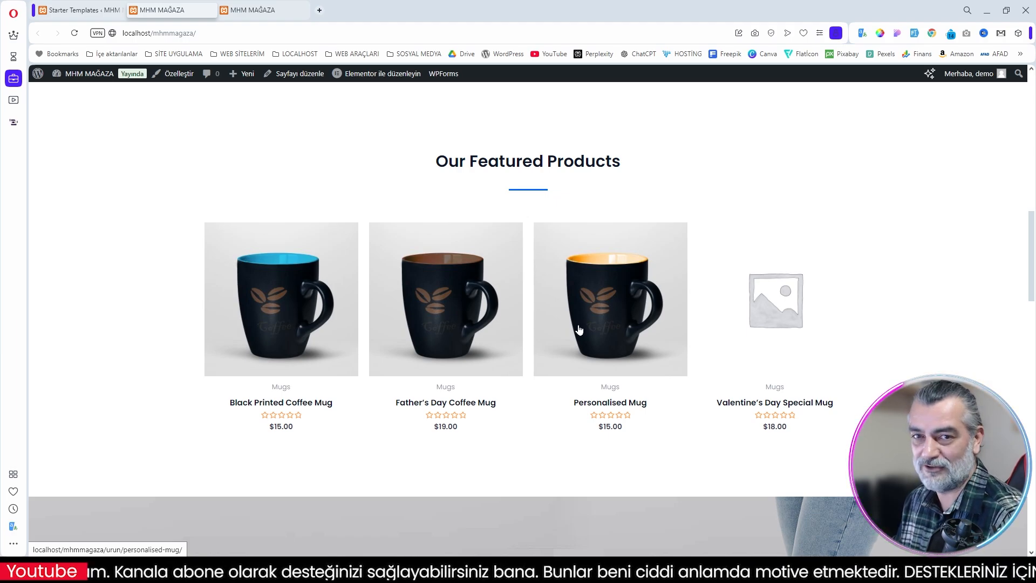
pyautogui.scroll(-20, 580, 330)
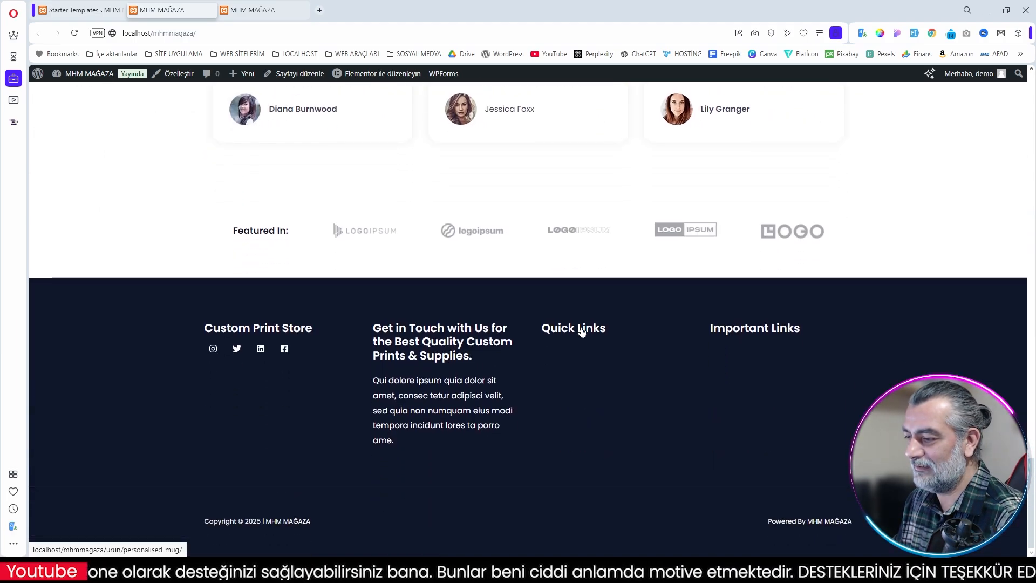
pyautogui.scroll(10, 633, 356)
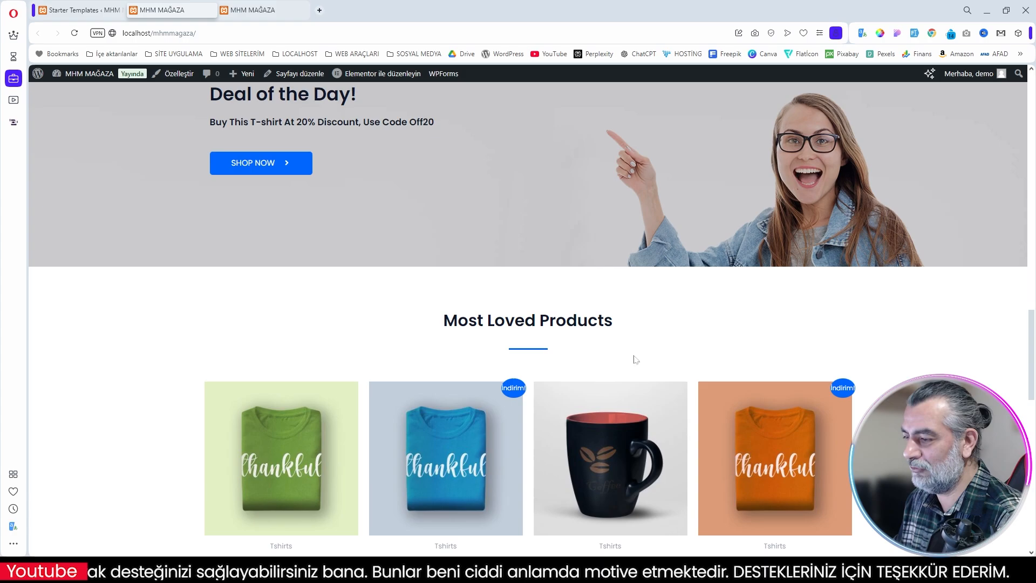
pyautogui.scroll(10, 634, 359)
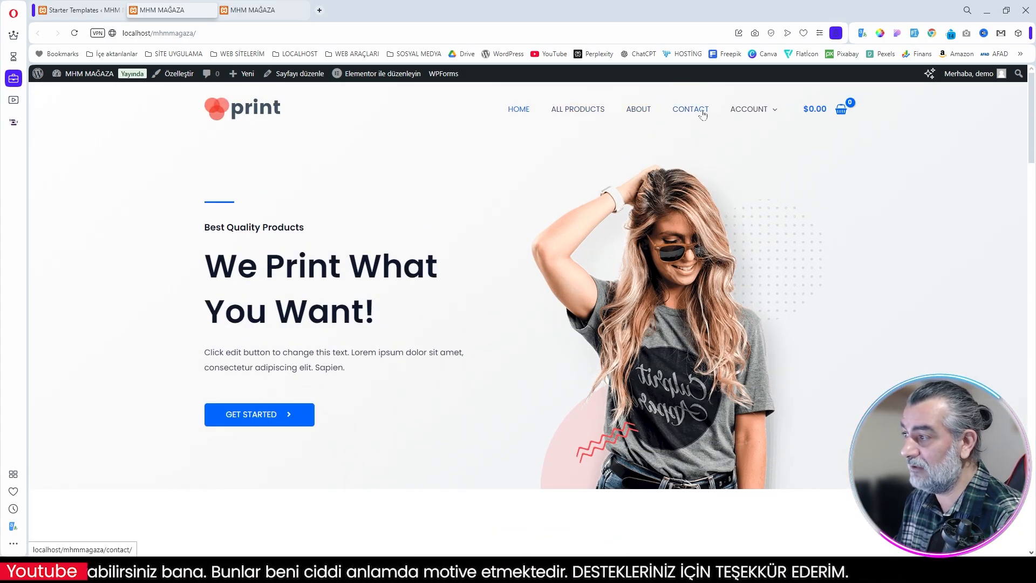
# Step: Open the store's Contact page and examine its contact details, query form and footer
pyautogui.click(701, 111)
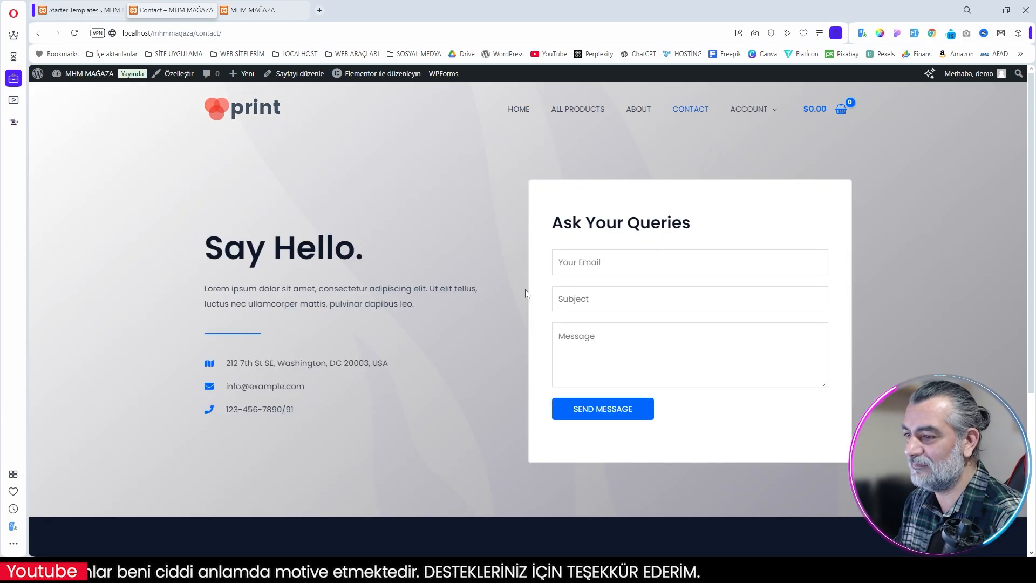
pyautogui.scroll(-5, 464, 253)
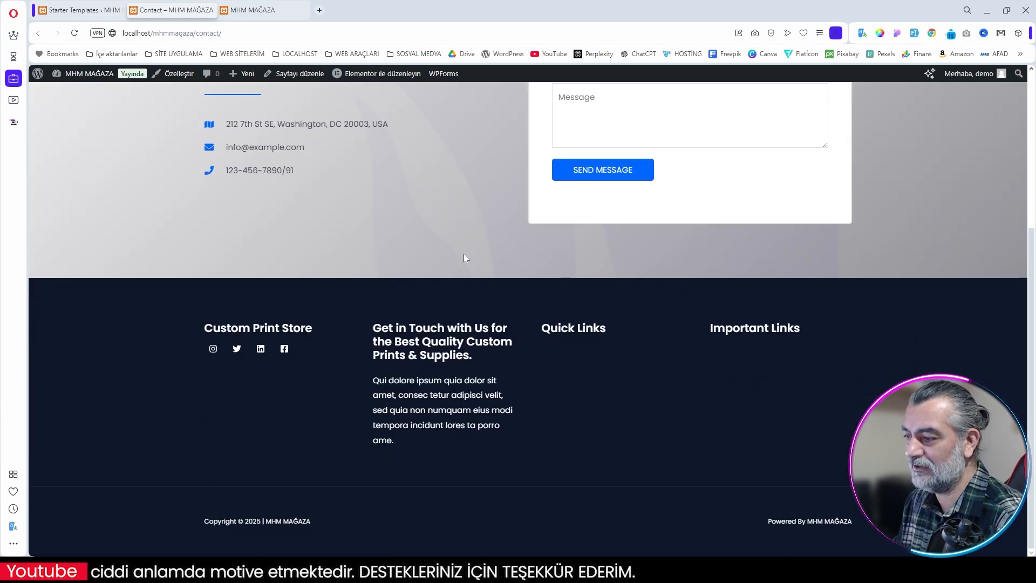
pyautogui.scroll(5, 464, 254)
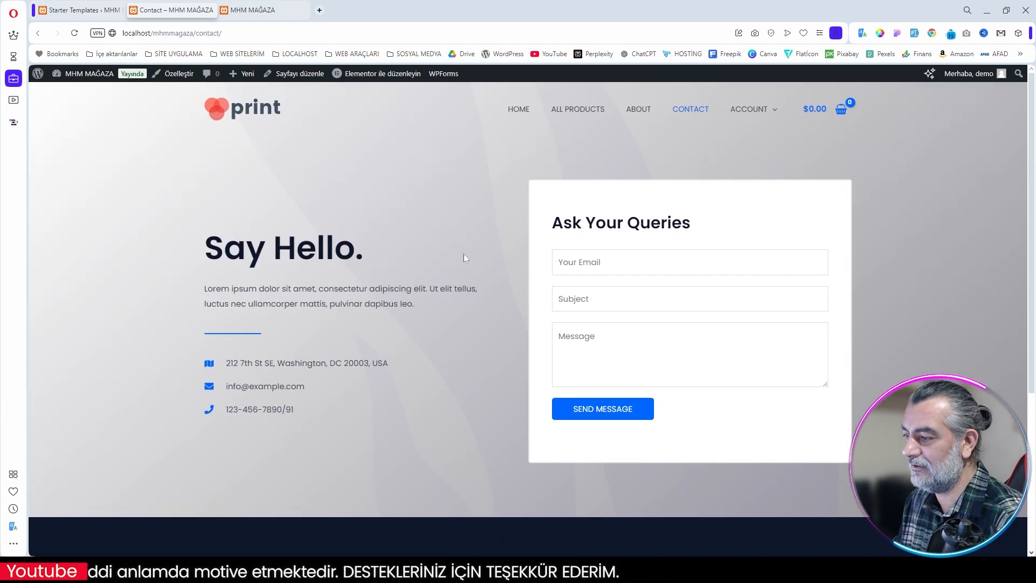
# Step: Open the About page and review its store introduction, team, accordion and service sections
pyautogui.click(638, 114)
pyautogui.scroll(-10, 651, 179)
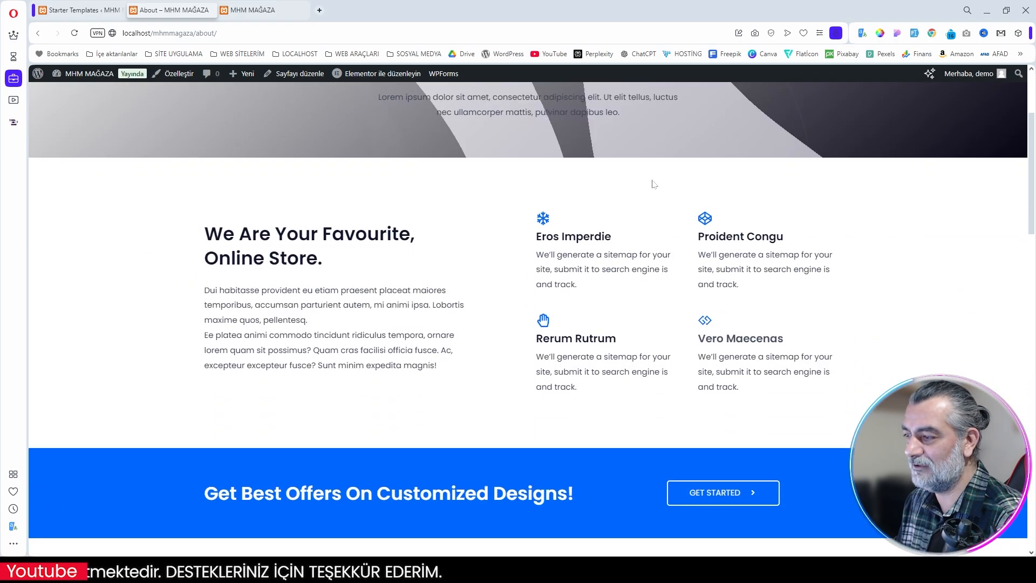
pyautogui.scroll(-8, 652, 185)
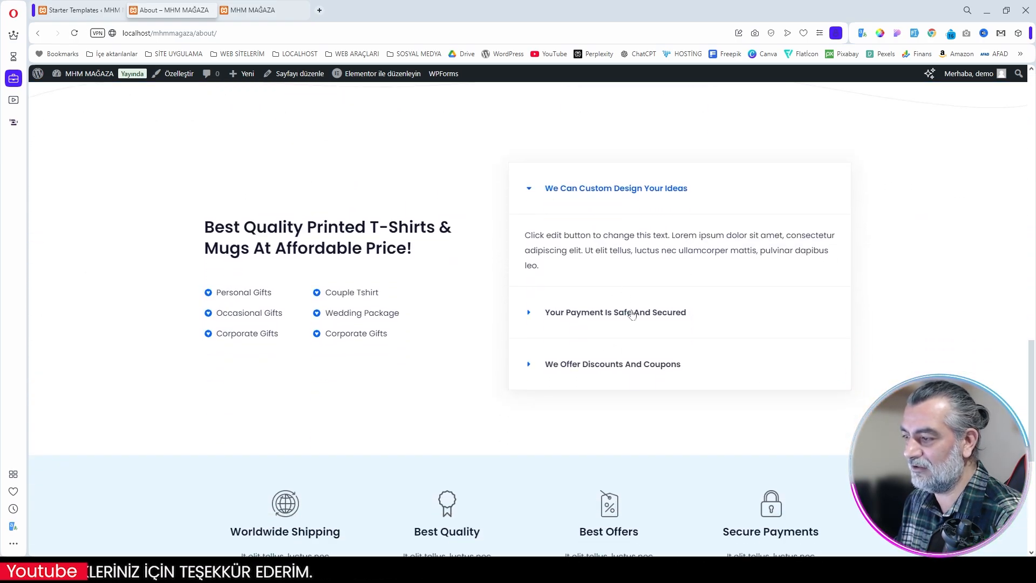
pyautogui.scroll(-4, 695, 247)
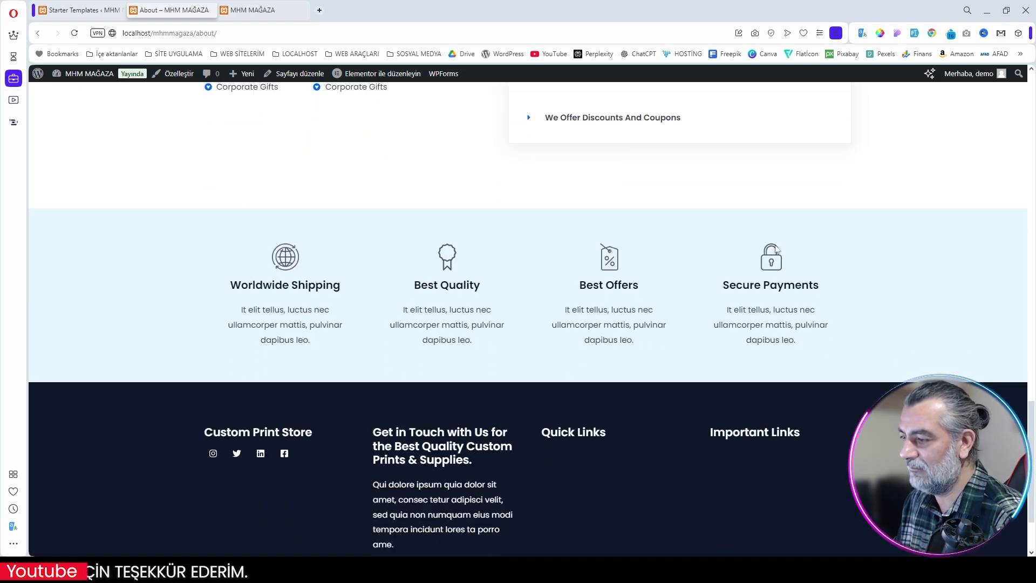
pyautogui.scroll(15, 780, 248)
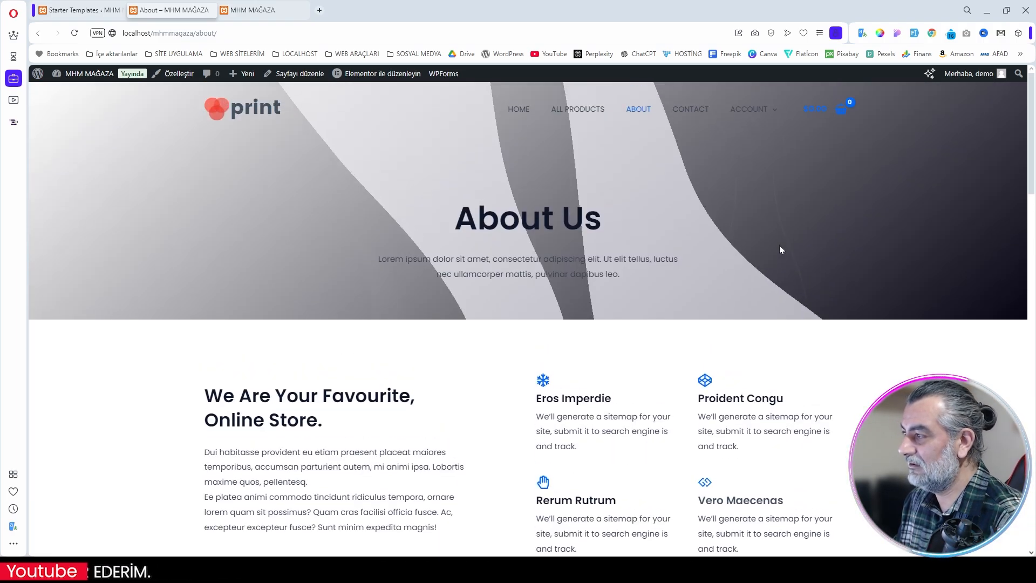
# Step: View the shopping cart panel, close it, and return to the store's home page through the site logo
pyautogui.moveTo(766, 110)
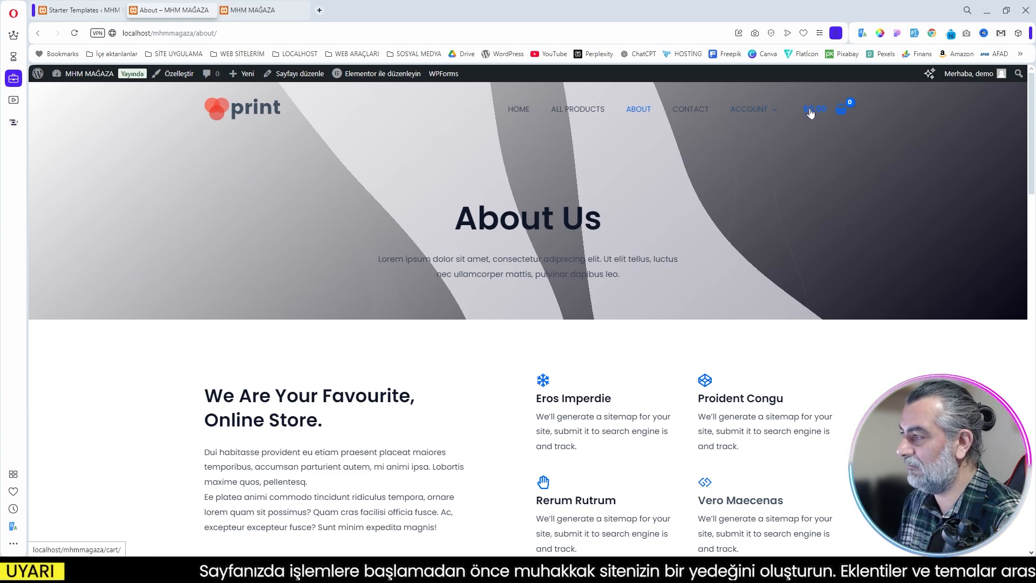
pyautogui.click(840, 113)
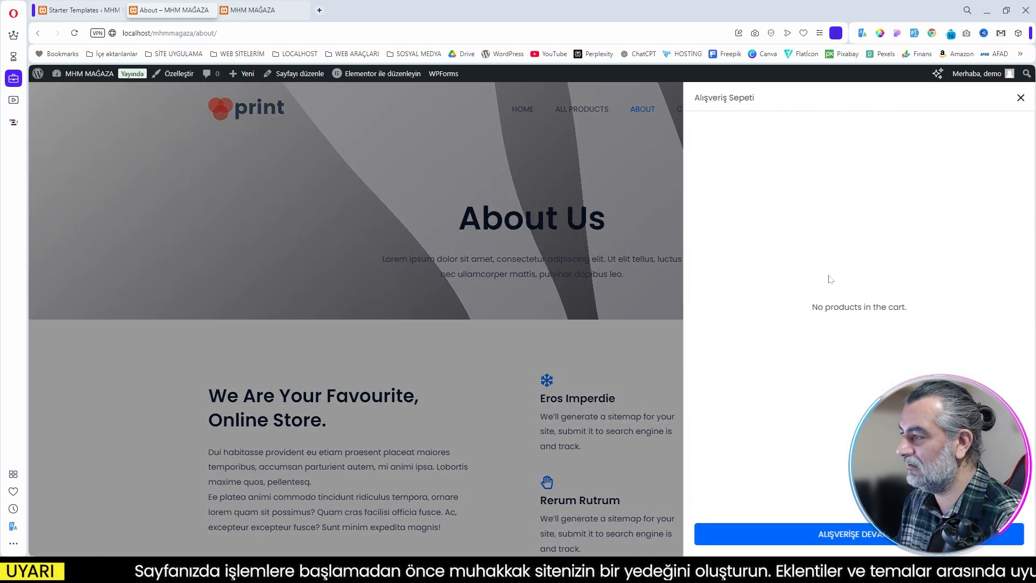
pyautogui.click(1020, 99)
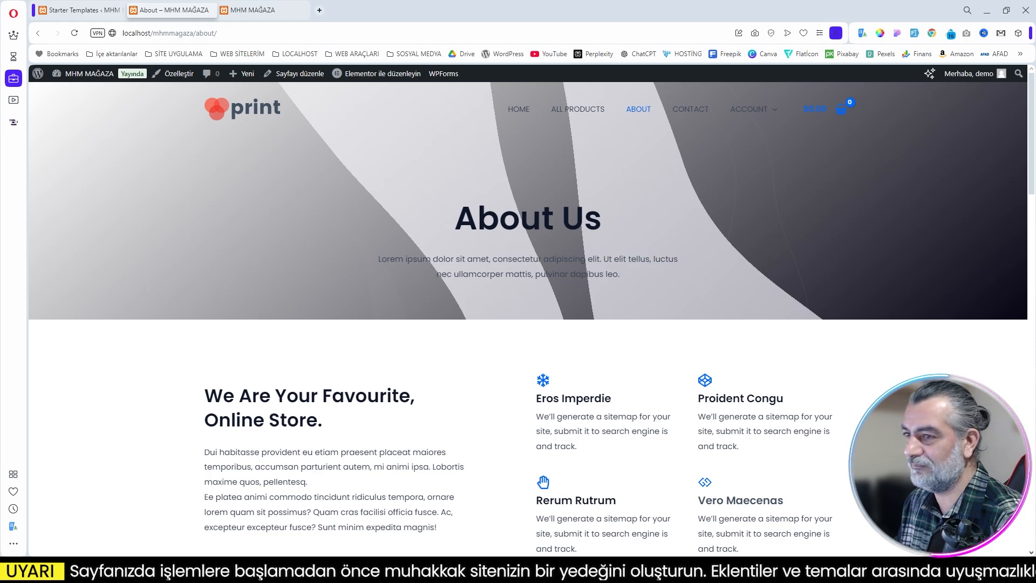
pyautogui.click(248, 109)
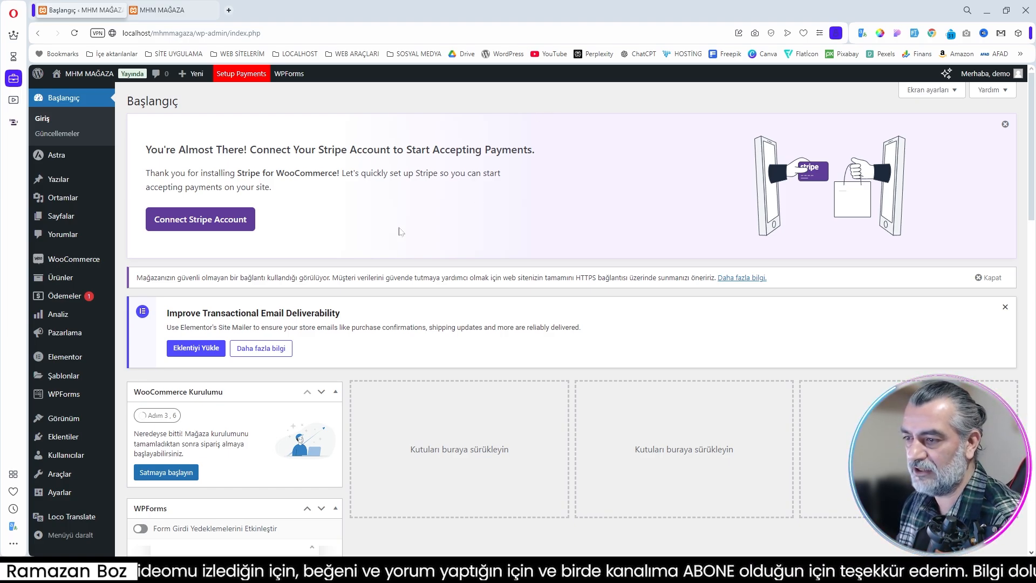
# Step: Dismiss the Stripe, Elementor Site Mailer and HTTPS connection notices on the dashboard, and briefly check the store's home page
pyautogui.click(1005, 125)
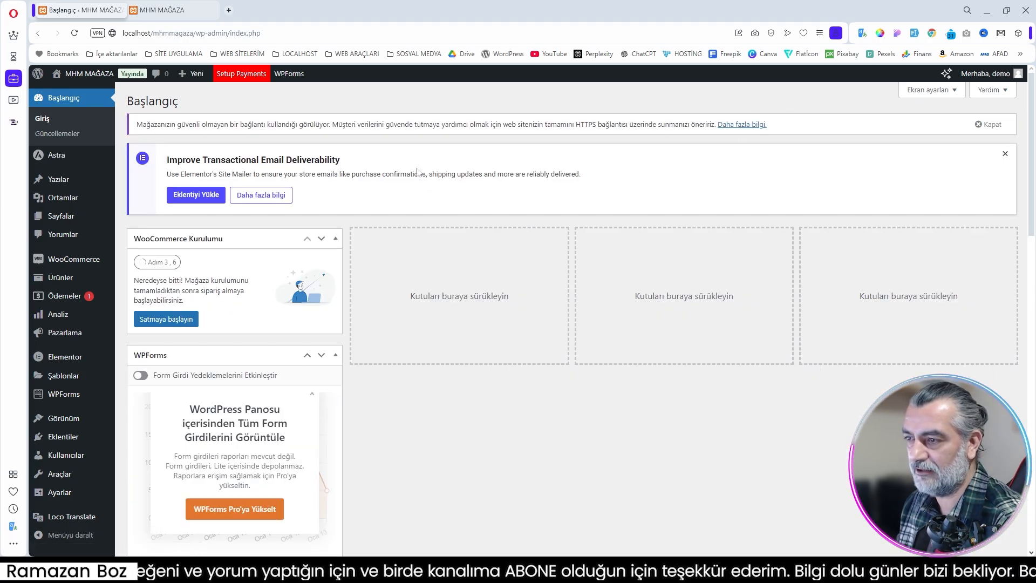
pyautogui.click(1005, 155)
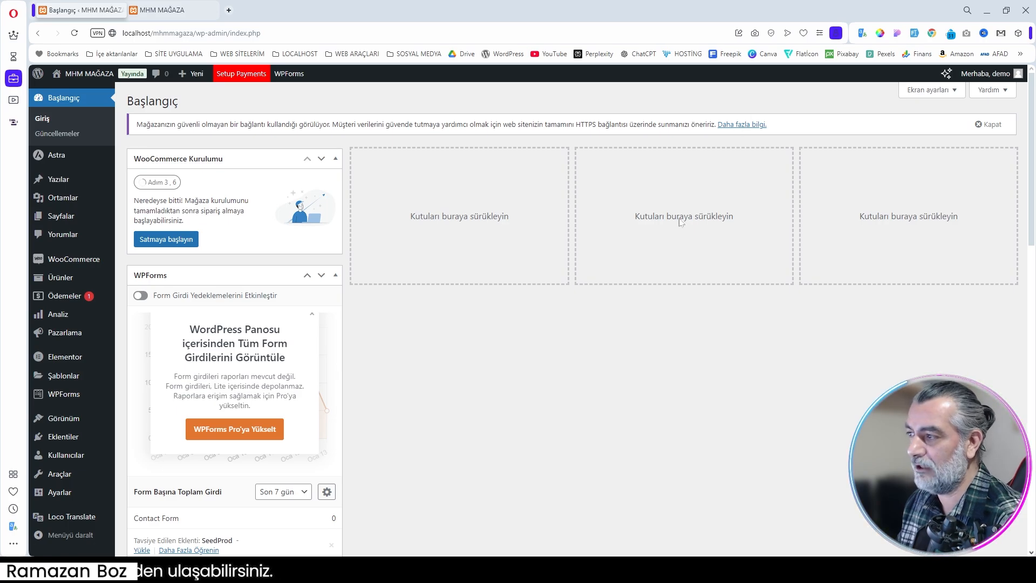
pyautogui.click(994, 125)
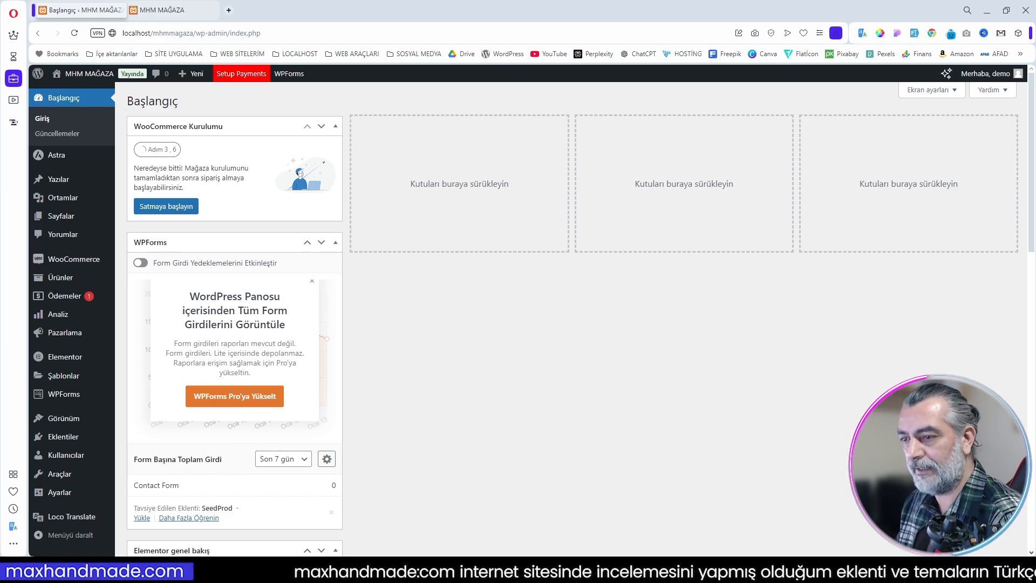
pyautogui.click(173, 9)
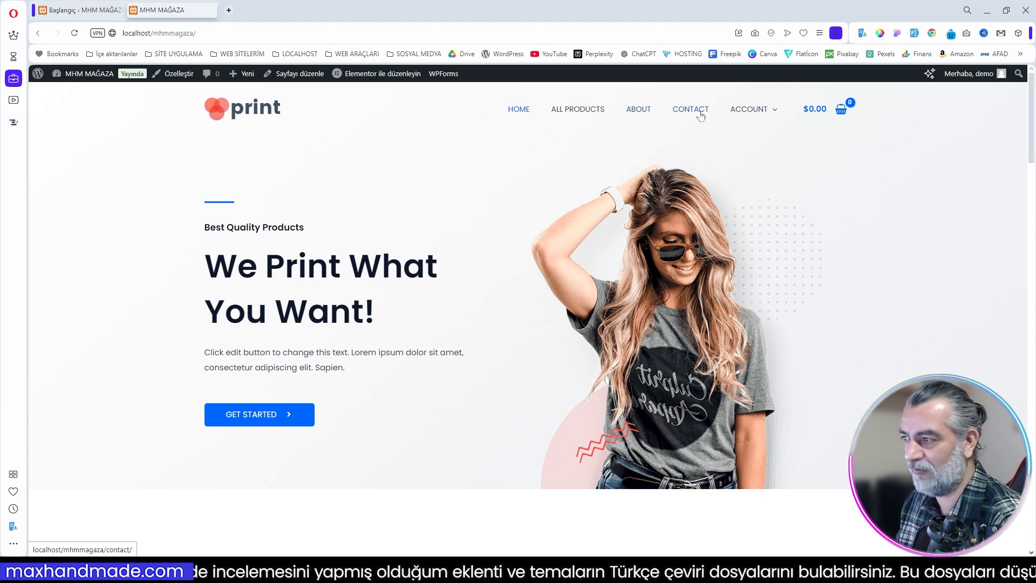
pyautogui.click(99, 15)
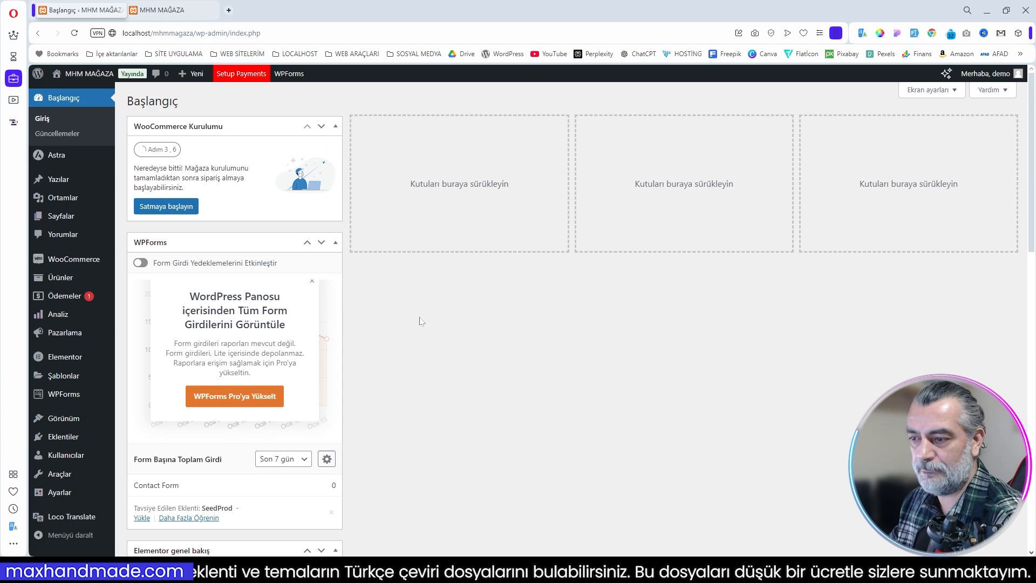
# Step: Look through the dashboard's WPForms, Elementor overview, site health and checkout plugin widgets
pyautogui.scroll(-5, 421, 321)
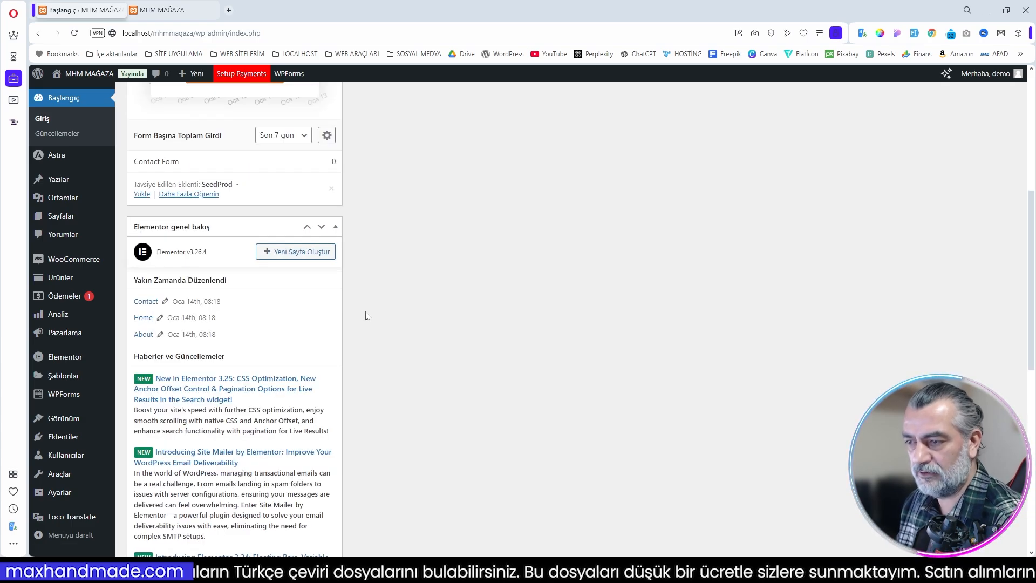
pyautogui.scroll(-10, 316, 321)
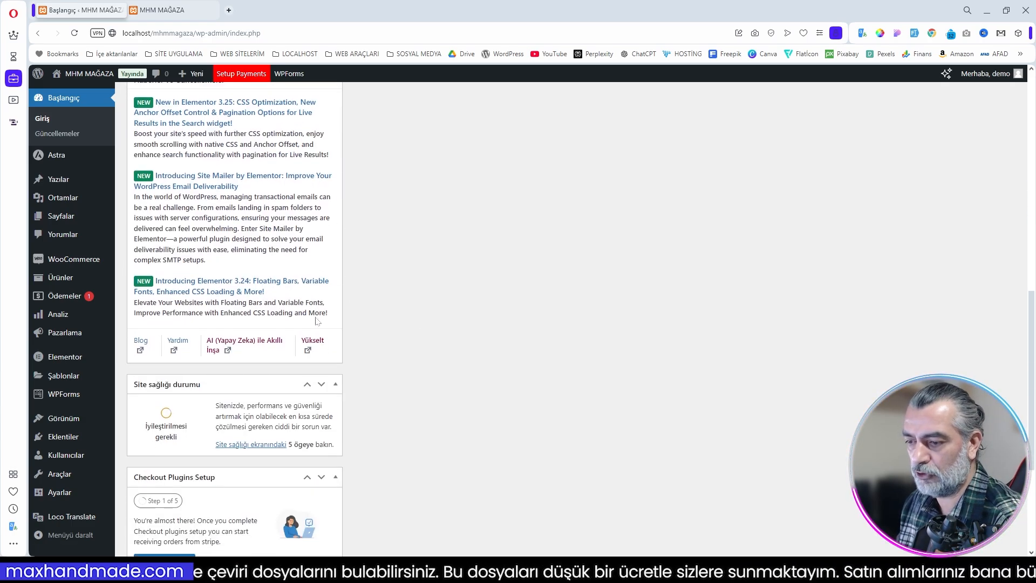
pyautogui.scroll(15, 266, 354)
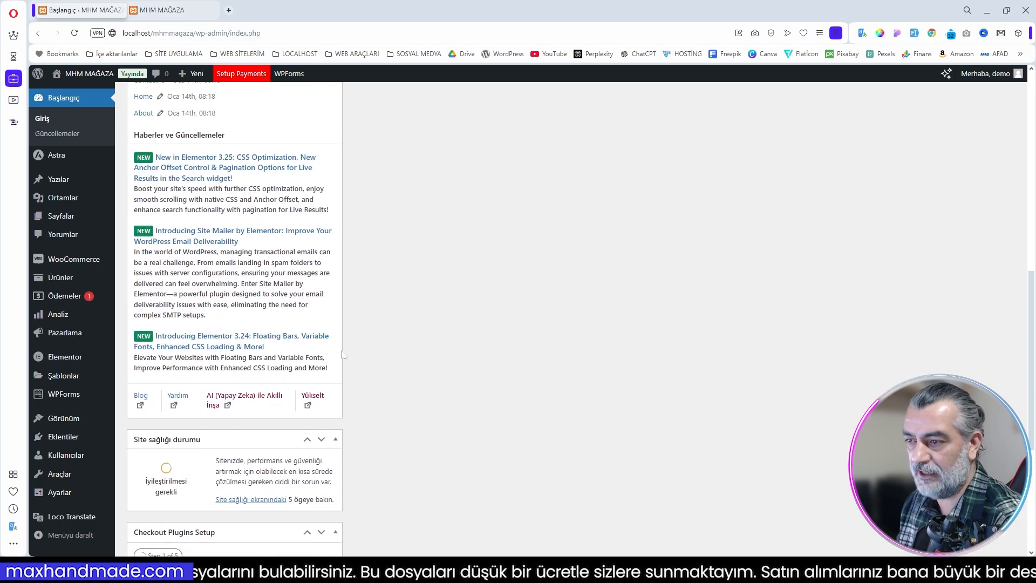
# Step: Deactivate the Checkout Plugins - Stripe for WooCommerce plugin and delete it from the installed plugins
pyautogui.moveTo(84, 263)
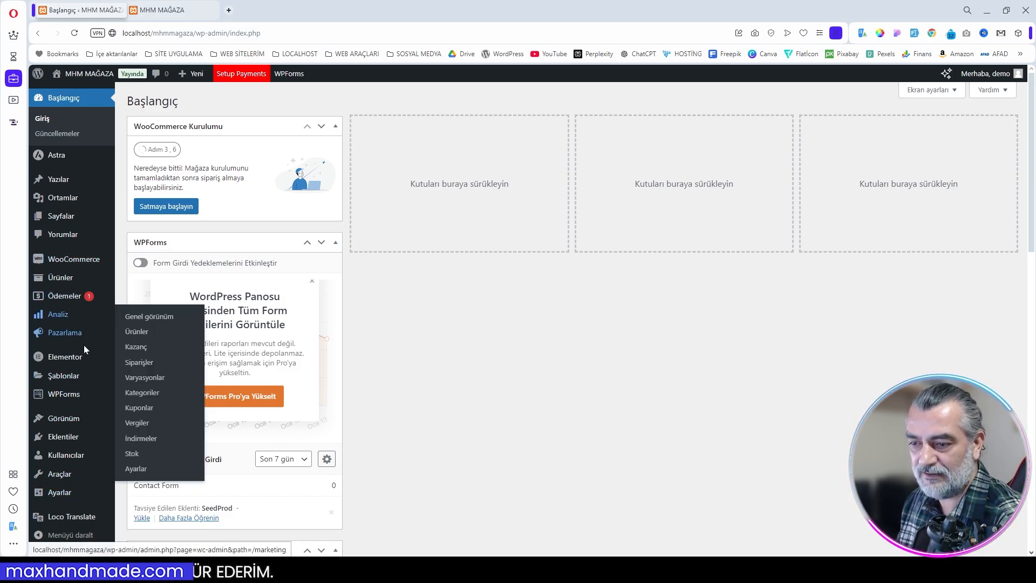
pyautogui.moveTo(79, 366)
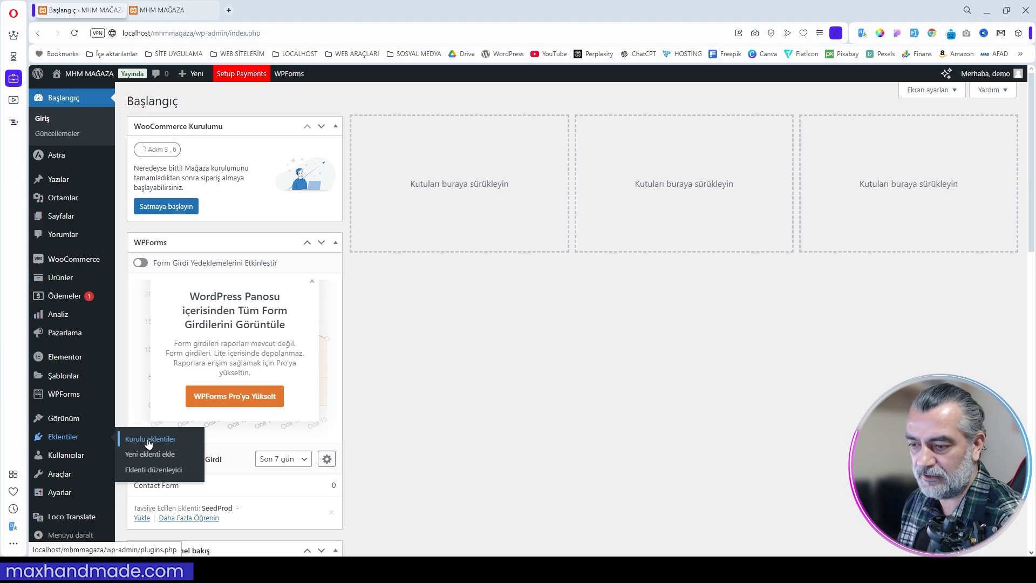
pyautogui.click(142, 439)
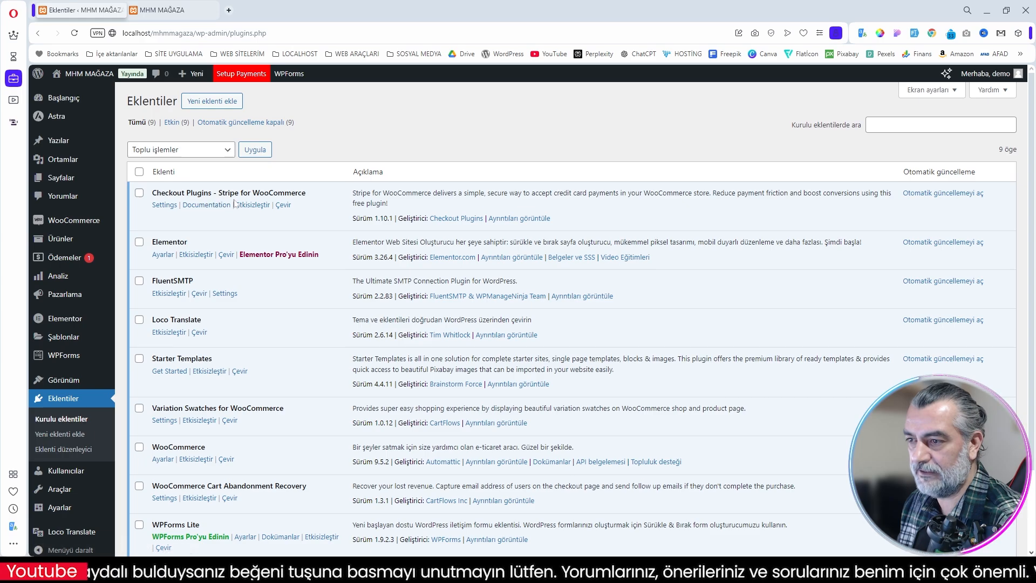
pyautogui.click(255, 208)
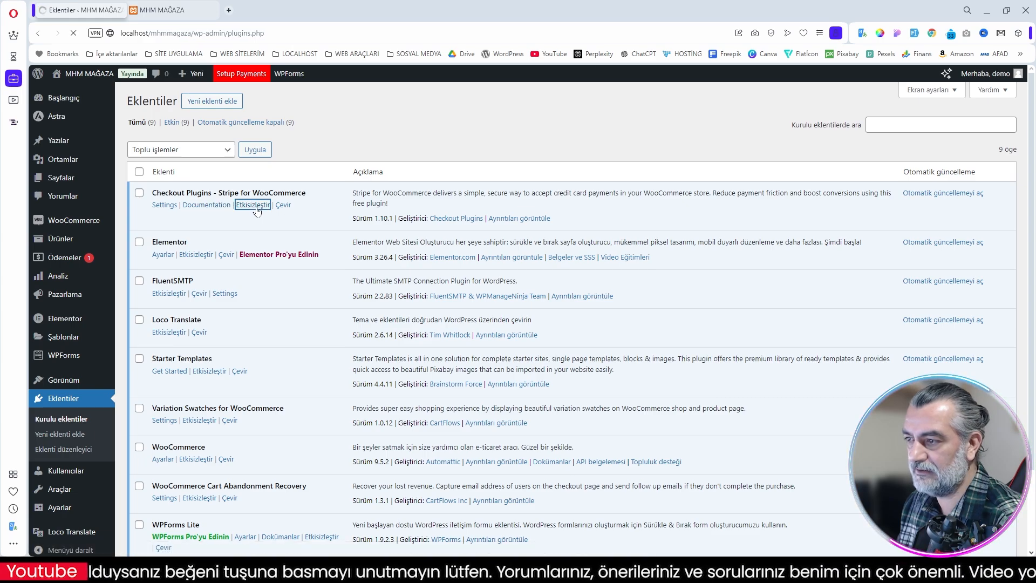
pyautogui.click(191, 237)
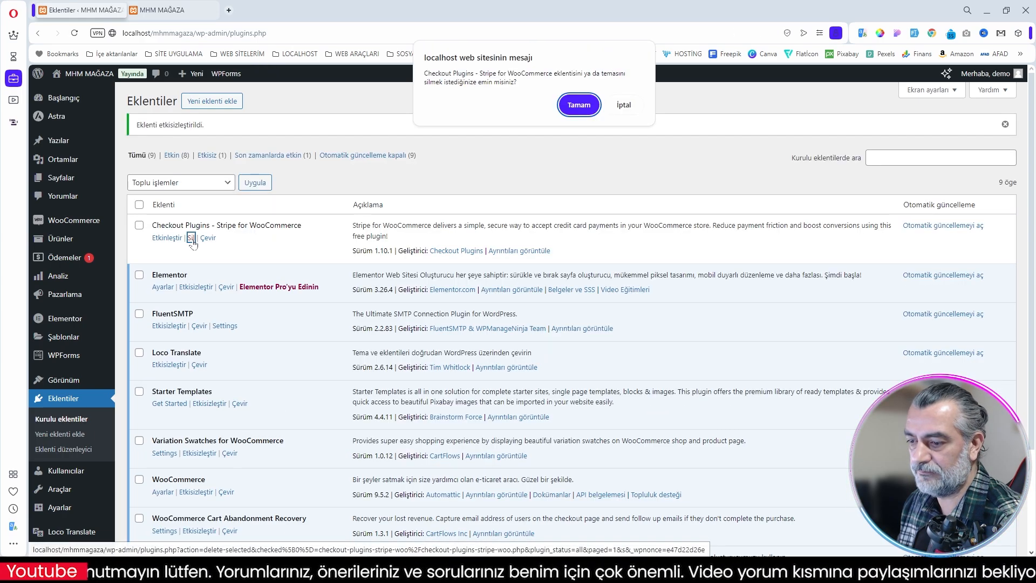
pyautogui.click(579, 105)
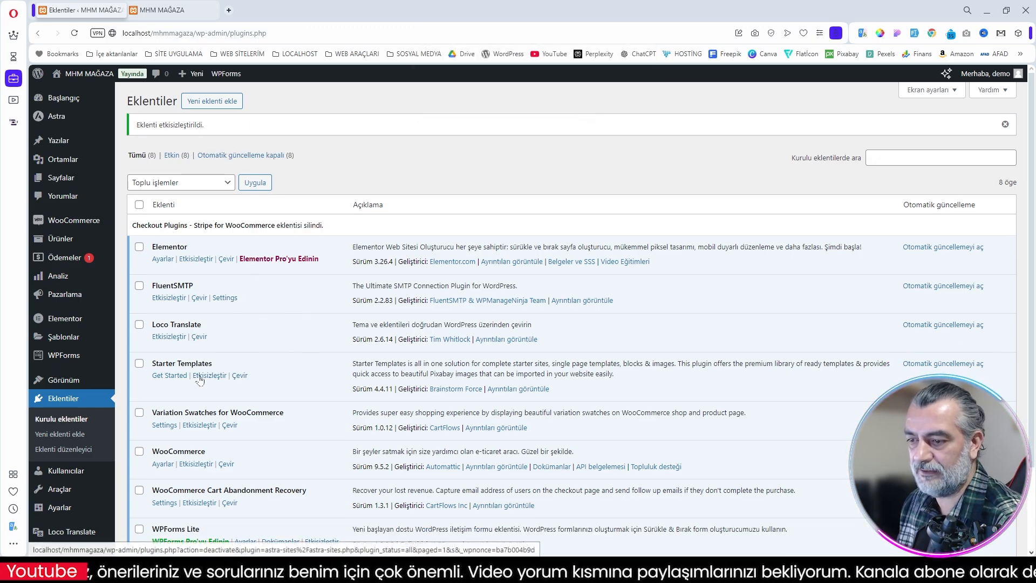
# Step: Check the remaining installed plugins, then open the WooCommerce settings and dismiss the Astra upgrade notice
pyautogui.scroll(-1, 291, 379)
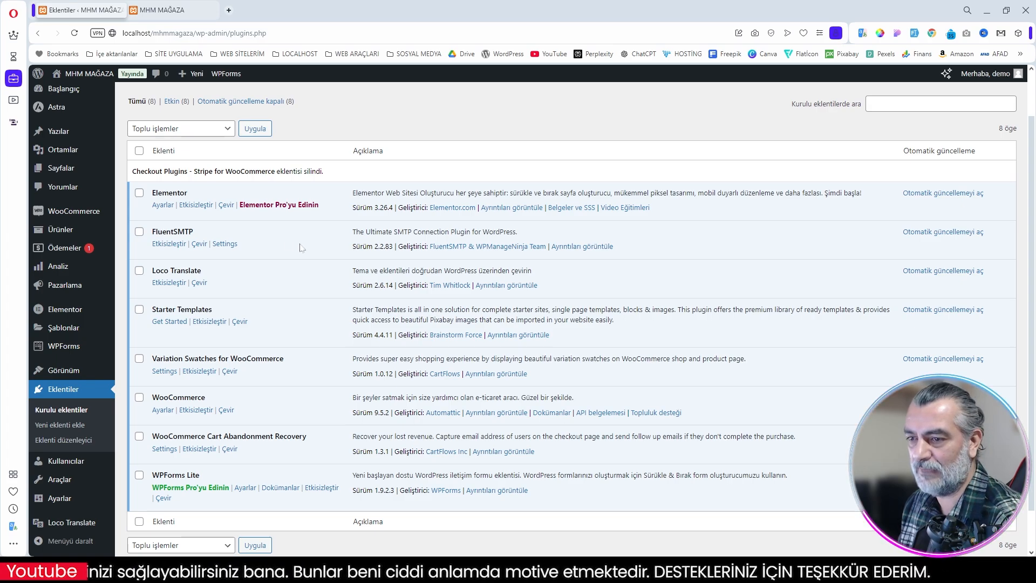
pyautogui.moveTo(87, 215)
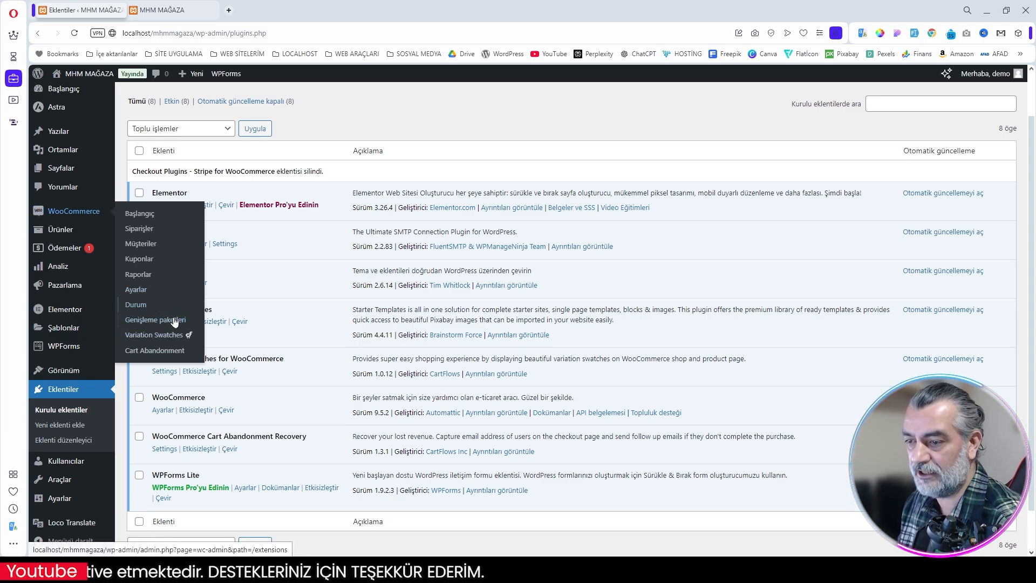
pyautogui.click(136, 291)
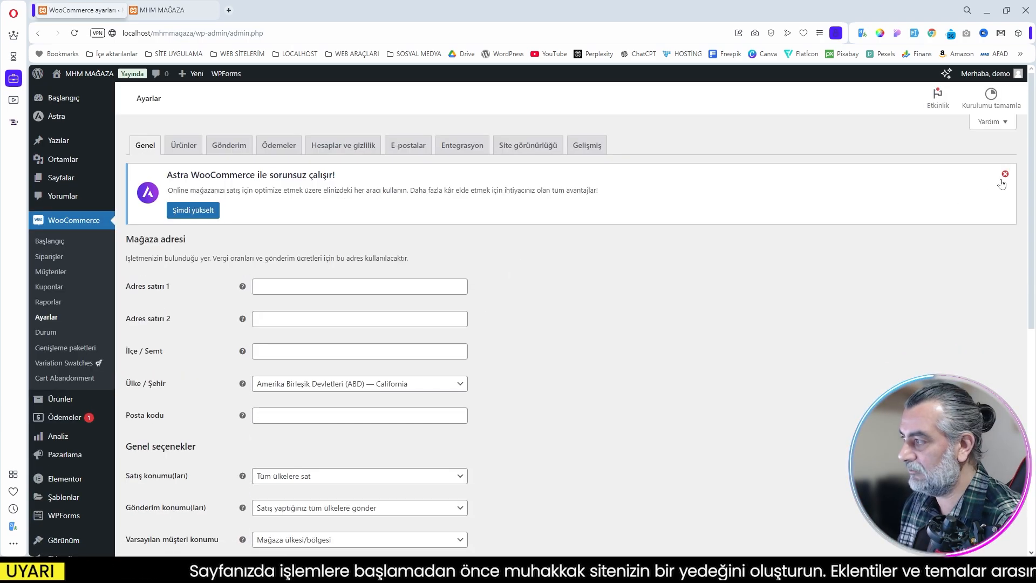
pyautogui.click(1004, 174)
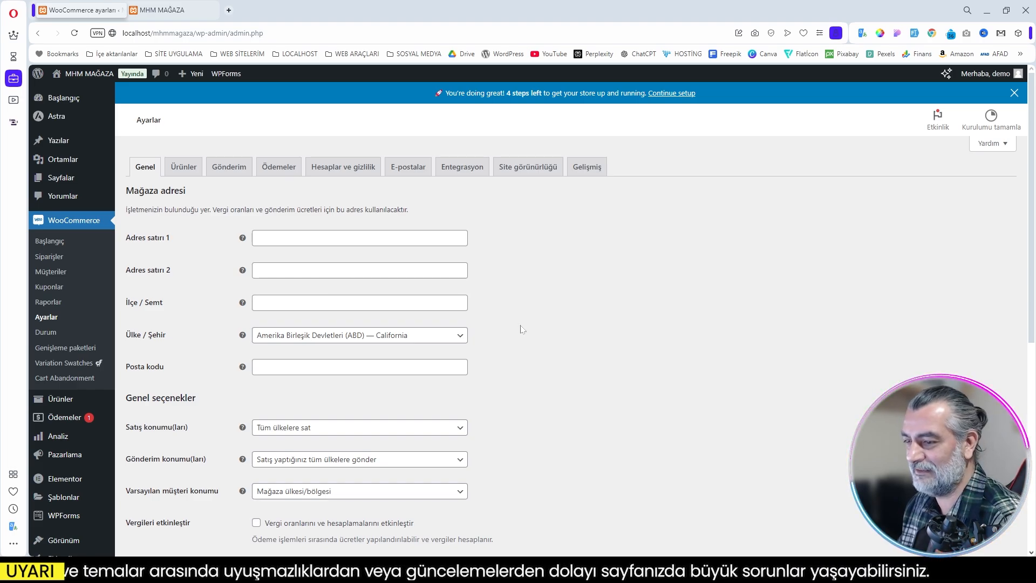
# Step: Set the store address country and city to Türkiye — Kocaeli and fill in the store's postal code
pyautogui.scroll(-2, 521, 329)
pyautogui.scroll(2, 522, 330)
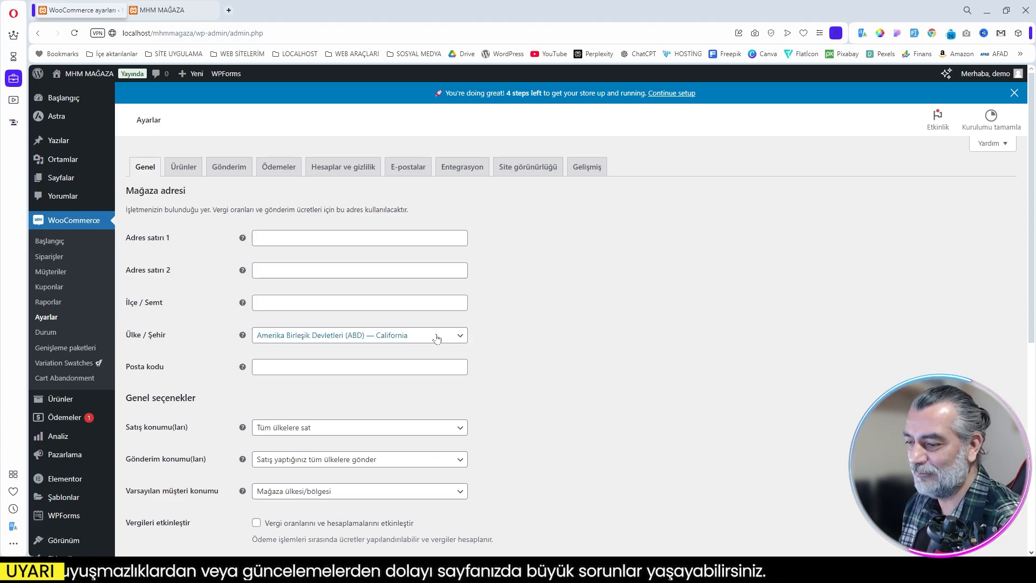
pyautogui.click(402, 336)
pyautogui.write('türki')
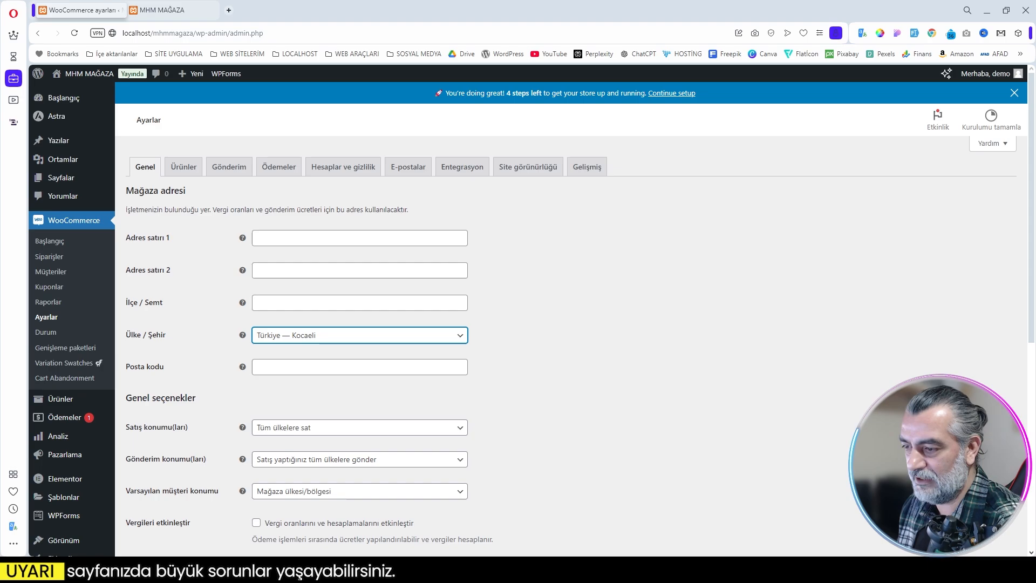
pyautogui.click(365, 363)
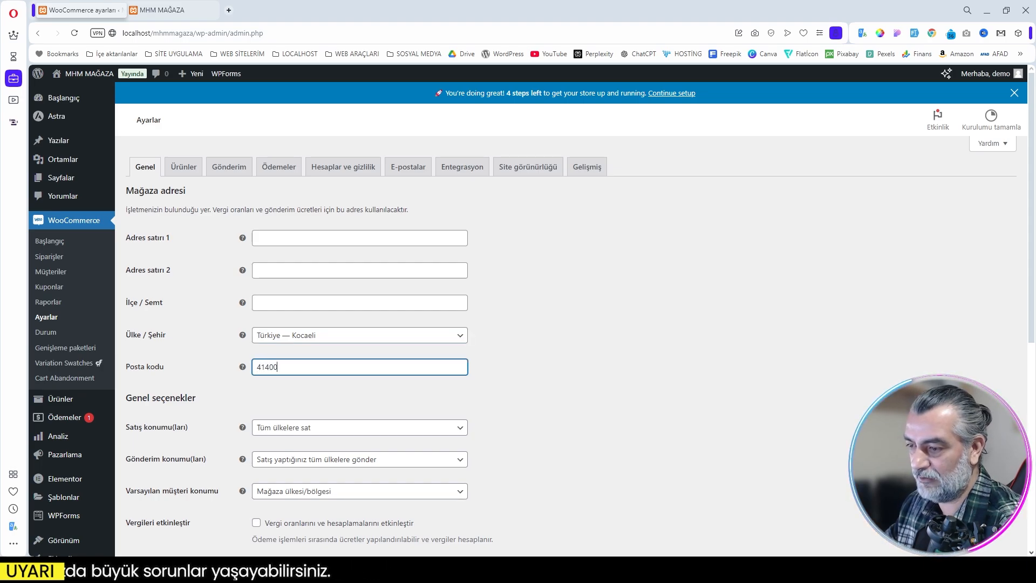
pyautogui.click(543, 425)
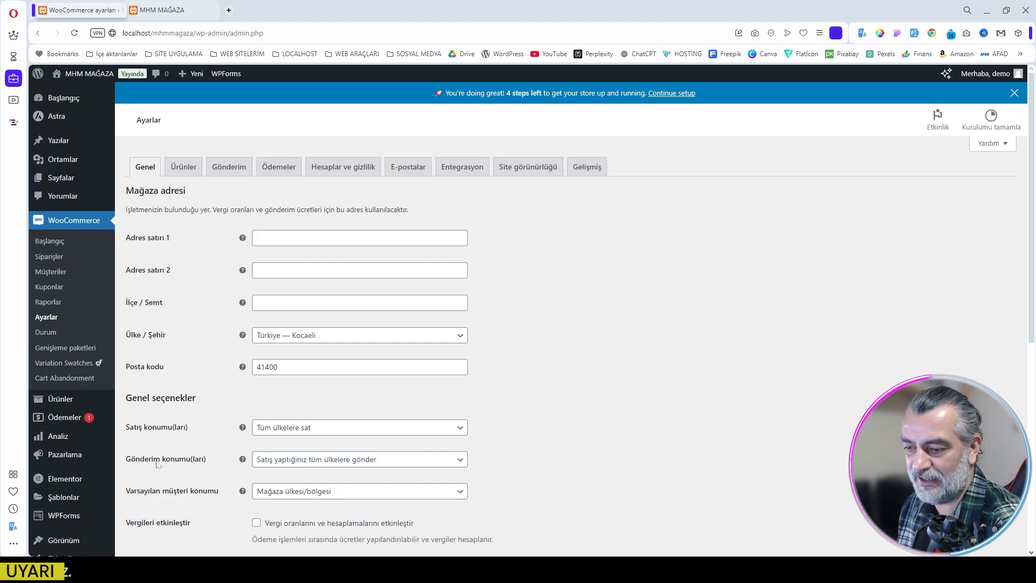
# Step: Set the store currency to Türk lirası (₺) — TRY with the position Sağda boşlukla, and save the general settings
pyautogui.scroll(-2, 208, 421)
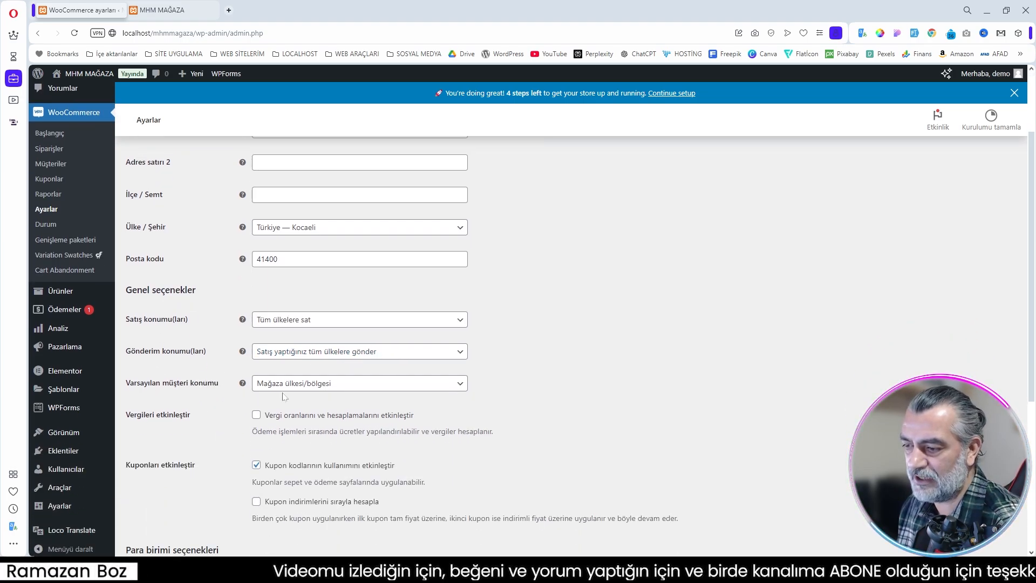
pyautogui.scroll(-4, 205, 433)
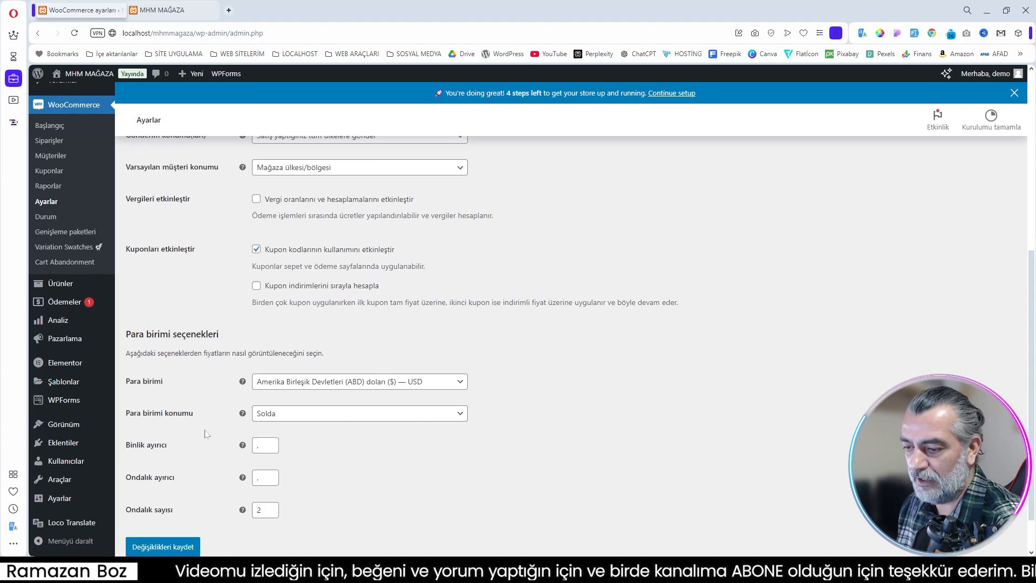
pyautogui.click(328, 388)
pyautogui.write('tü')
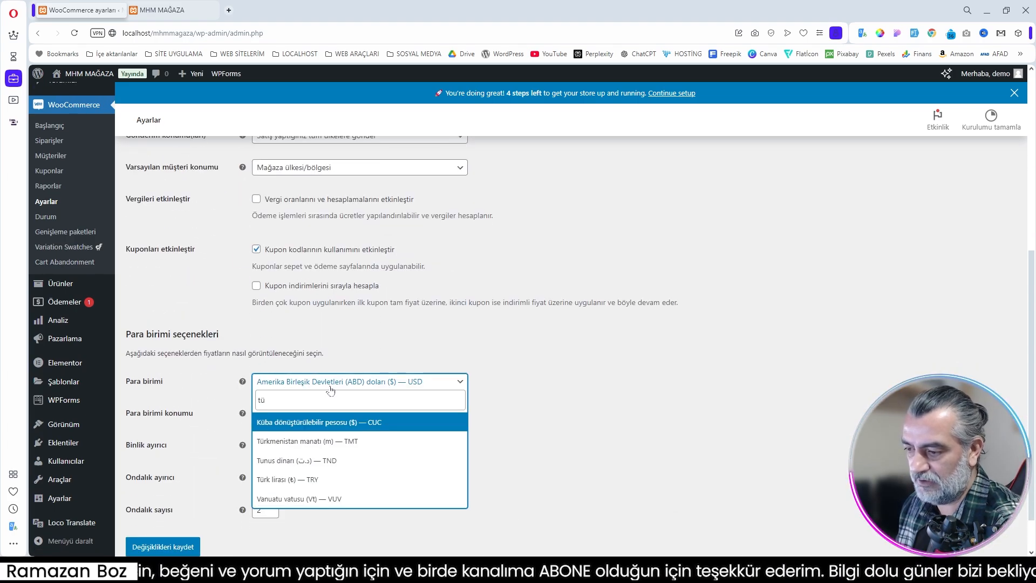
pyautogui.click(309, 479)
pyautogui.click(325, 415)
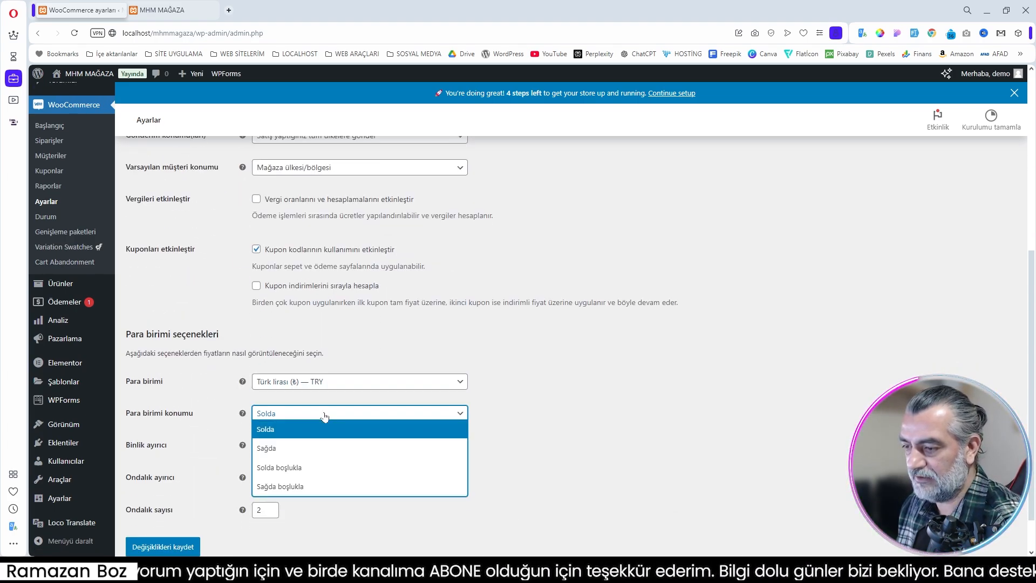
pyautogui.click(321, 486)
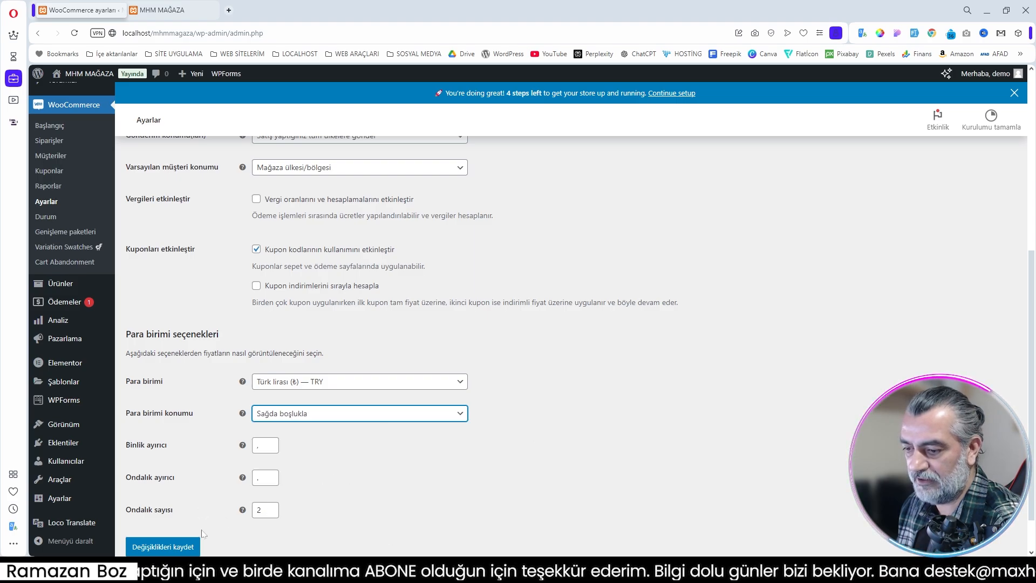
pyautogui.scroll(4, 238, 402)
pyautogui.scroll(-5, 270, 458)
pyautogui.click(168, 497)
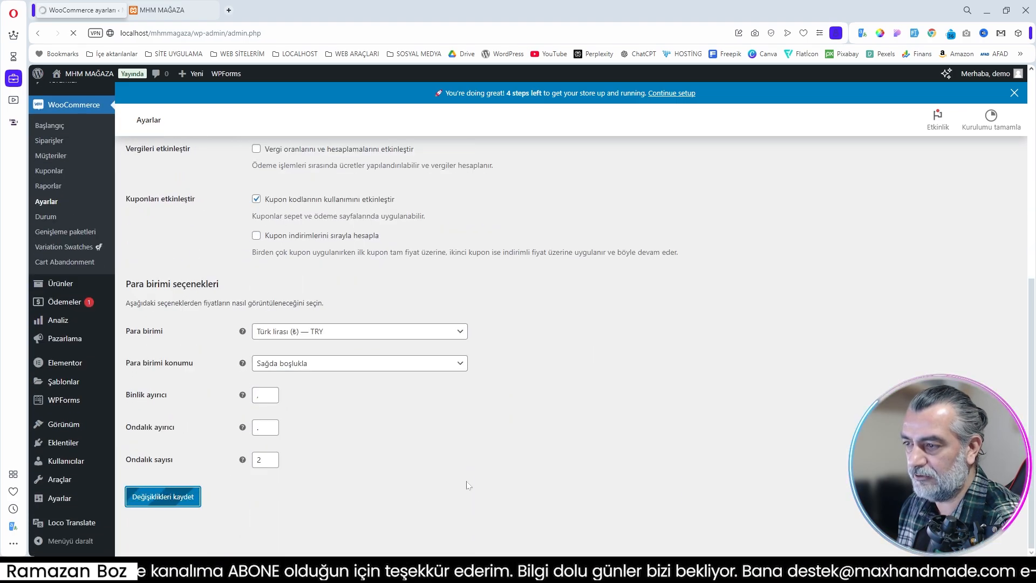
# Step: Open the WooCommerce product settings and bring up the list of all site pages in a separate browser tab
pyautogui.click(183, 146)
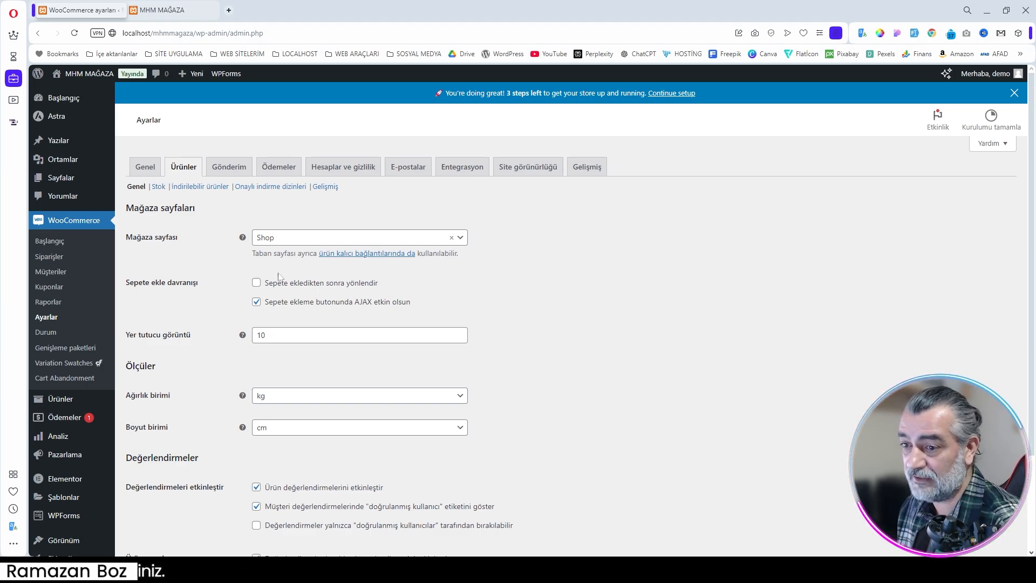
pyautogui.rightClick(166, 186)
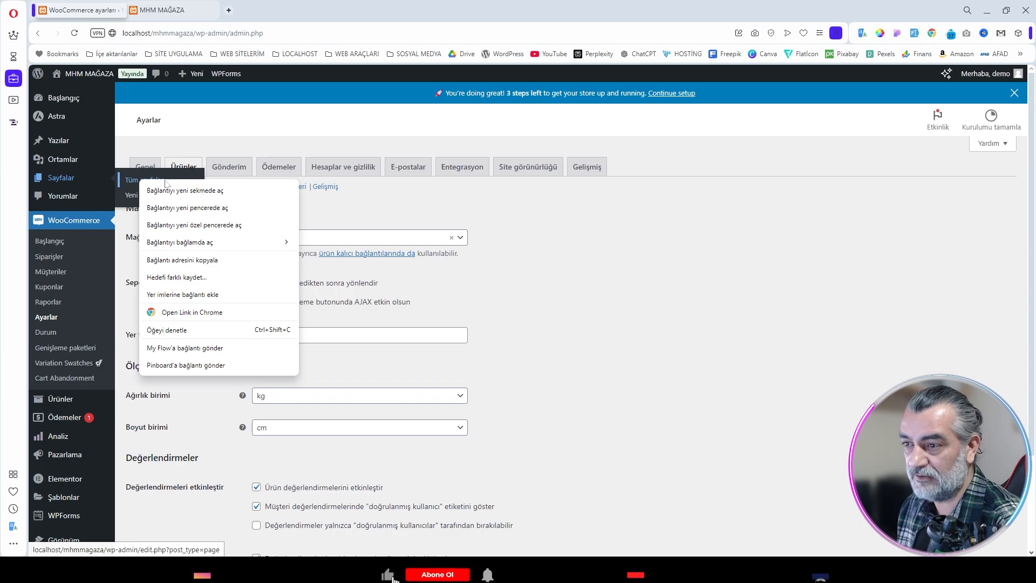
pyautogui.click(162, 192)
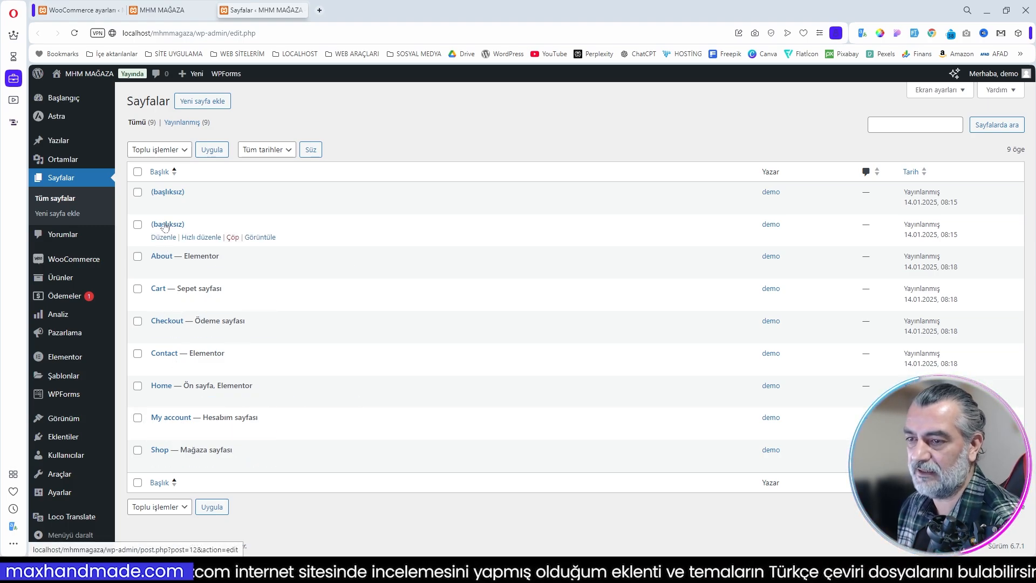
# Step: Return to the product settings and review the general, stock, downloadable products, approved download directories and advanced sections
pyautogui.click(86, 10)
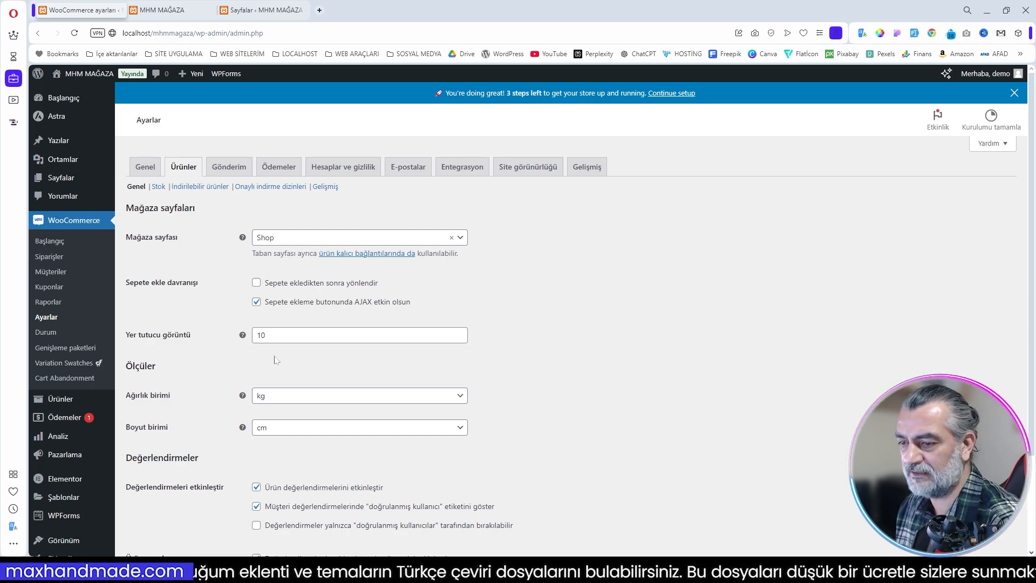
pyautogui.scroll(-1, 511, 379)
pyautogui.scroll(-2, 511, 378)
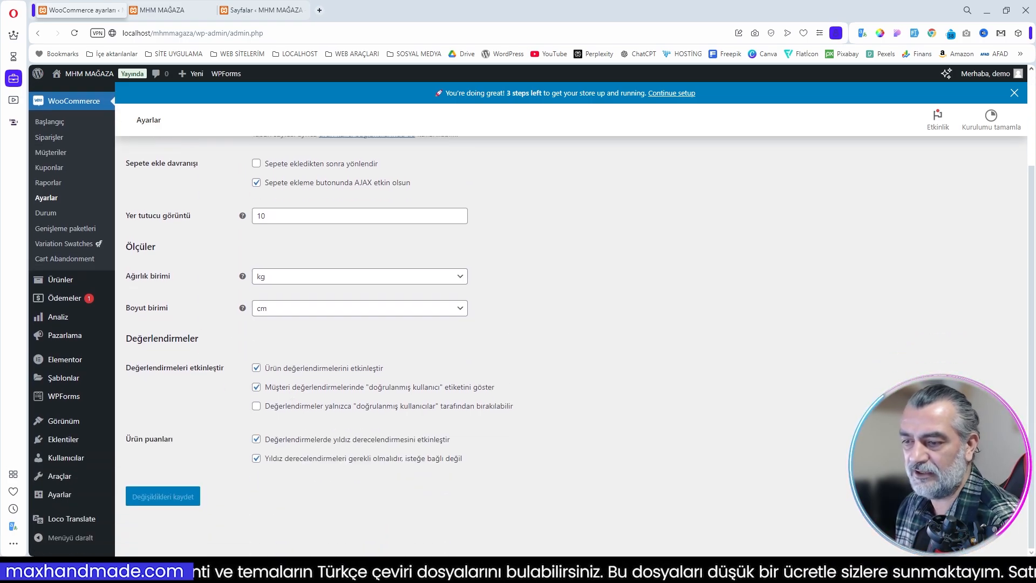
pyautogui.scroll(3, 341, 371)
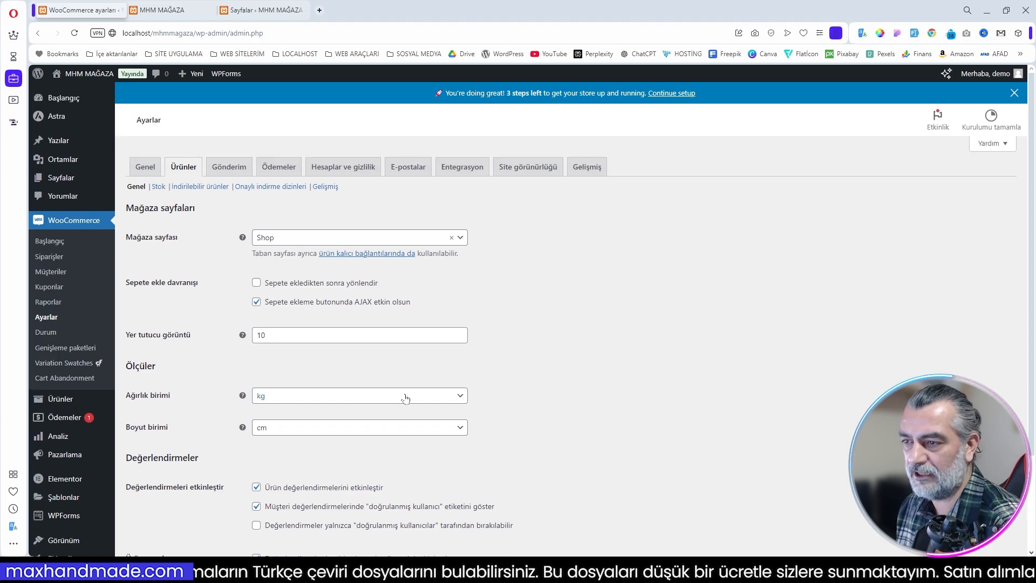
pyautogui.click(165, 190)
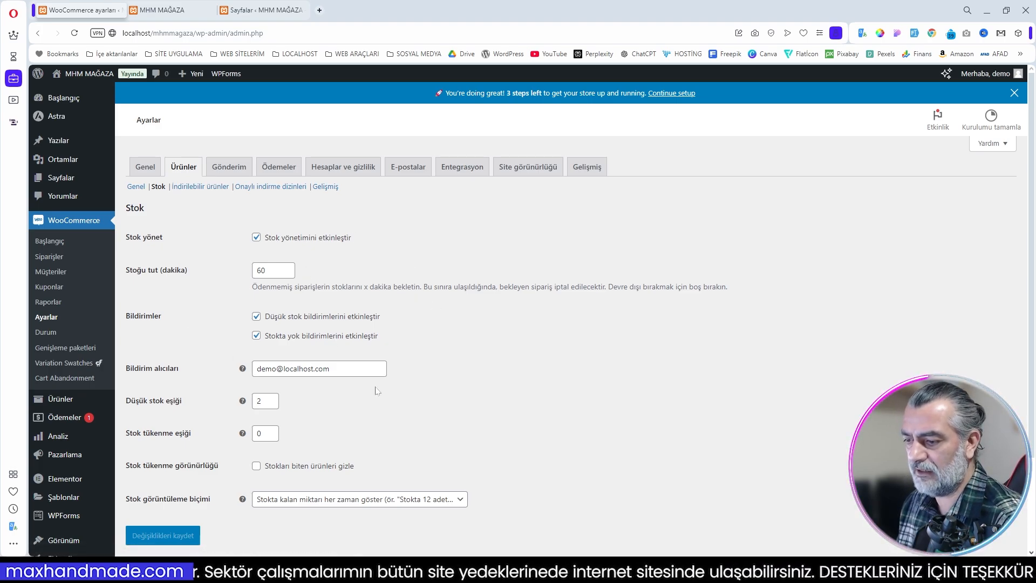
pyautogui.click(200, 186)
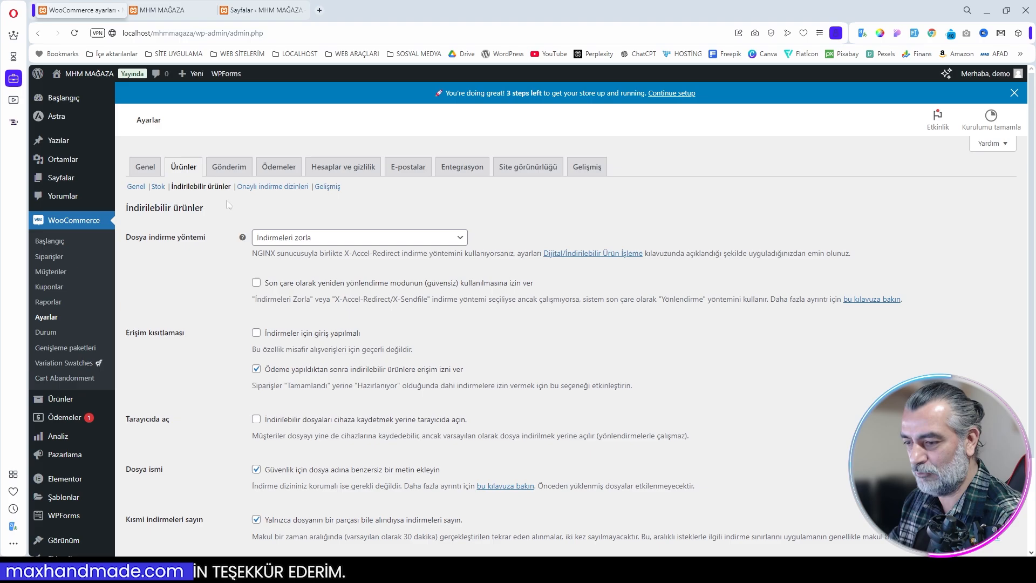
pyautogui.click(265, 188)
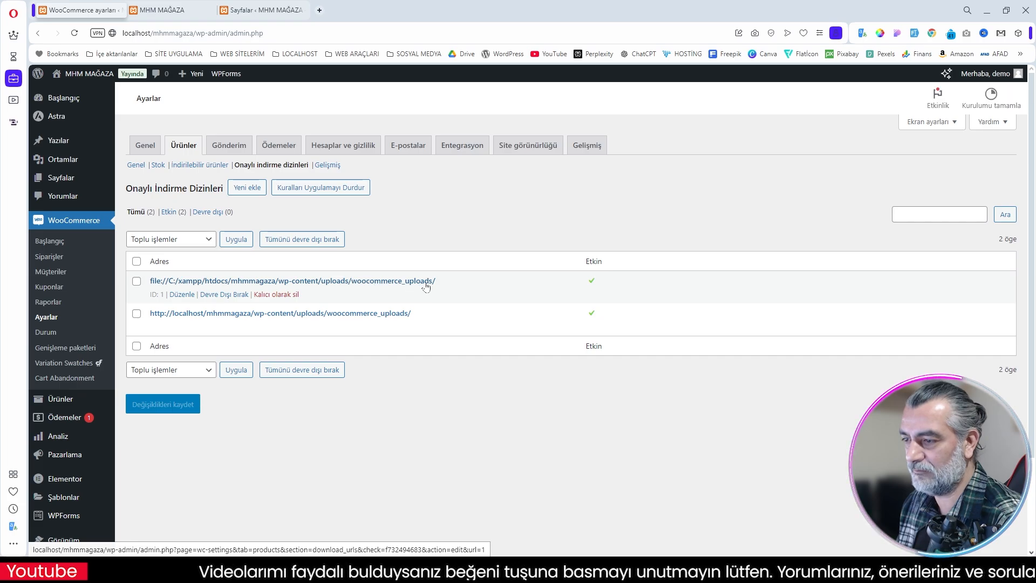
pyautogui.click(327, 165)
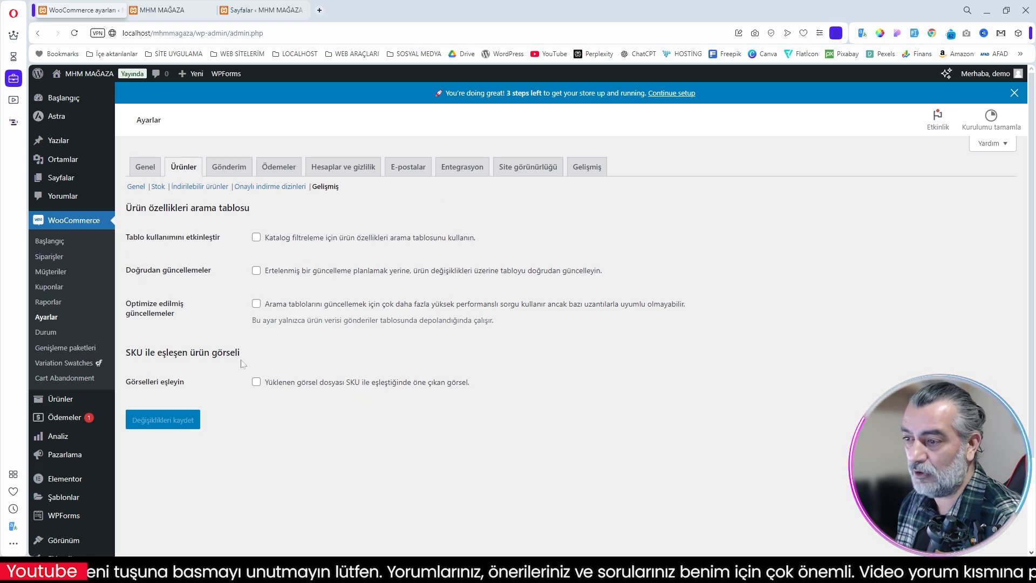
# Step: Add a new shipping zone in the WooCommerce shipping settings and name it Yurt İçi
pyautogui.click(229, 168)
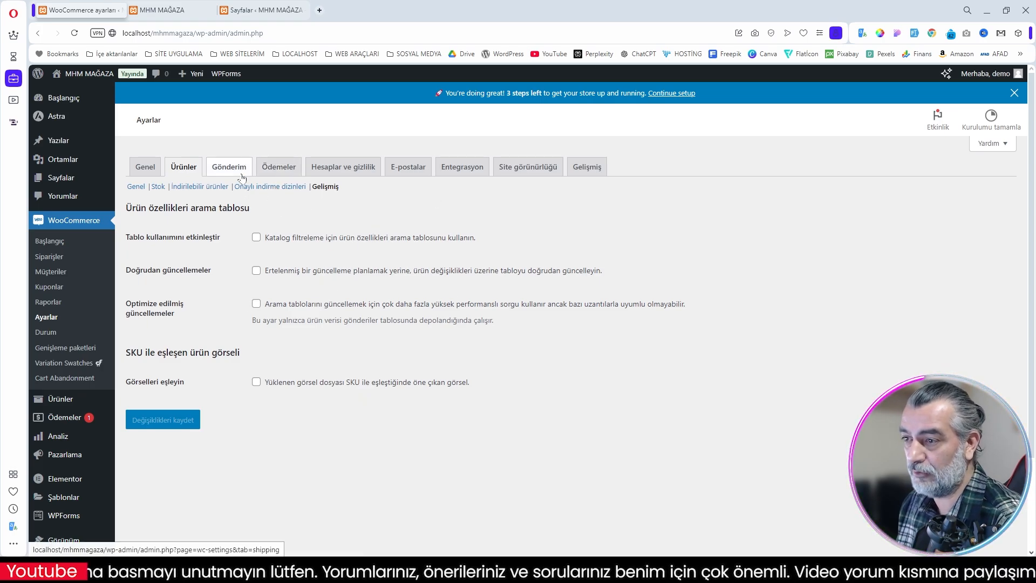
pyautogui.scroll(-1, 517, 219)
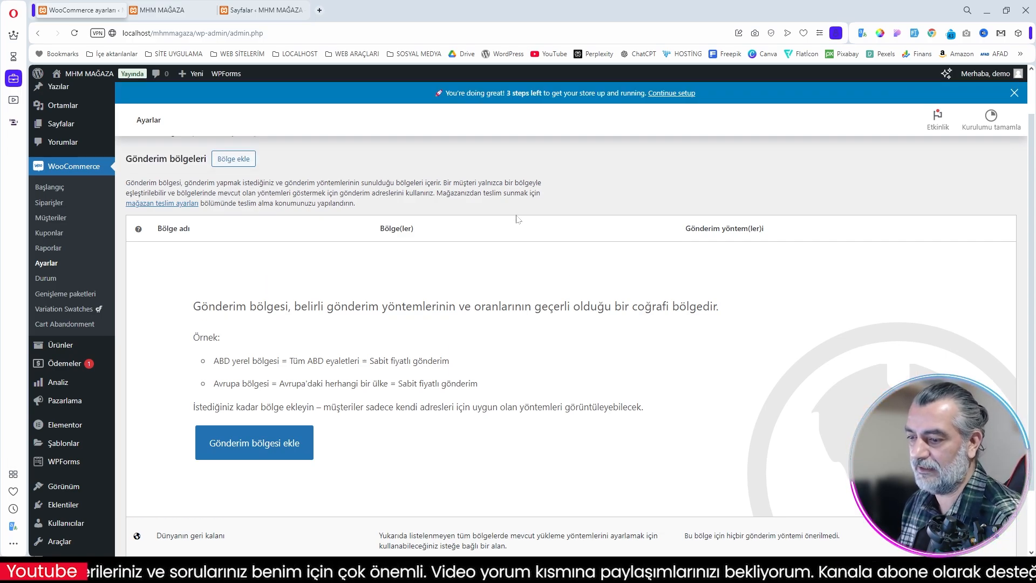
pyautogui.scroll(-1, 517, 218)
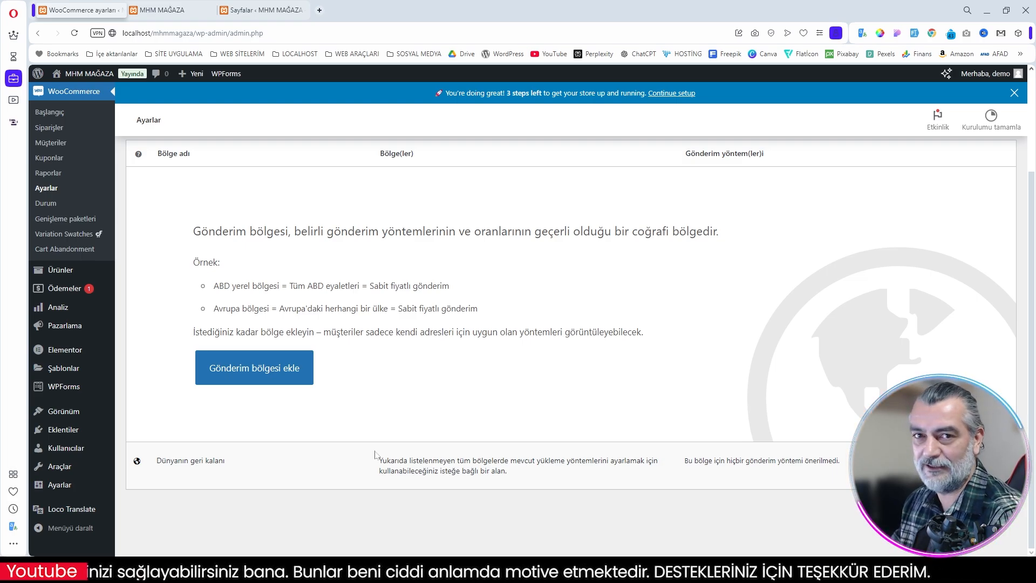
pyautogui.click(286, 373)
pyautogui.click(284, 238)
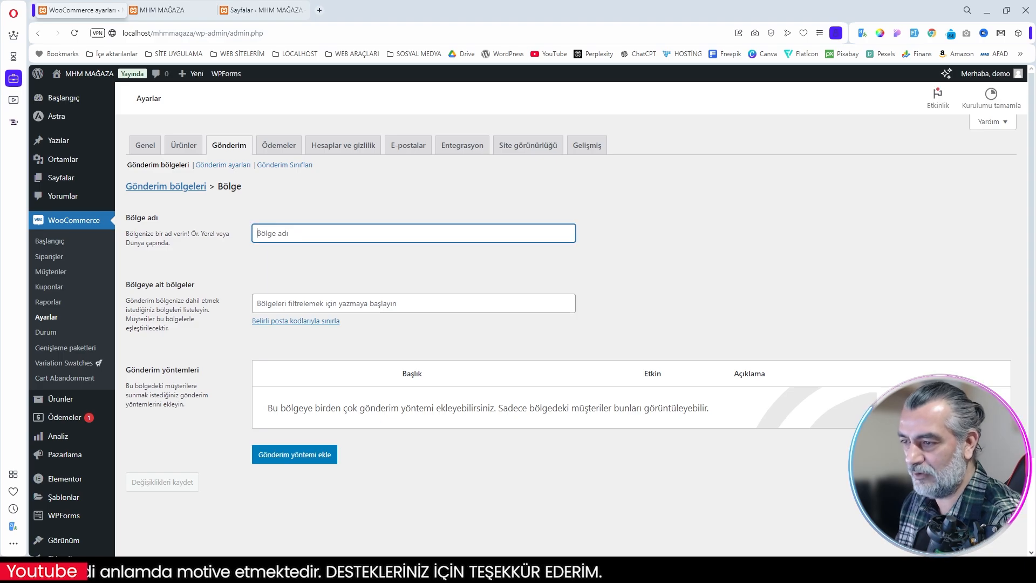
pyautogui.write('Yurt İçi')
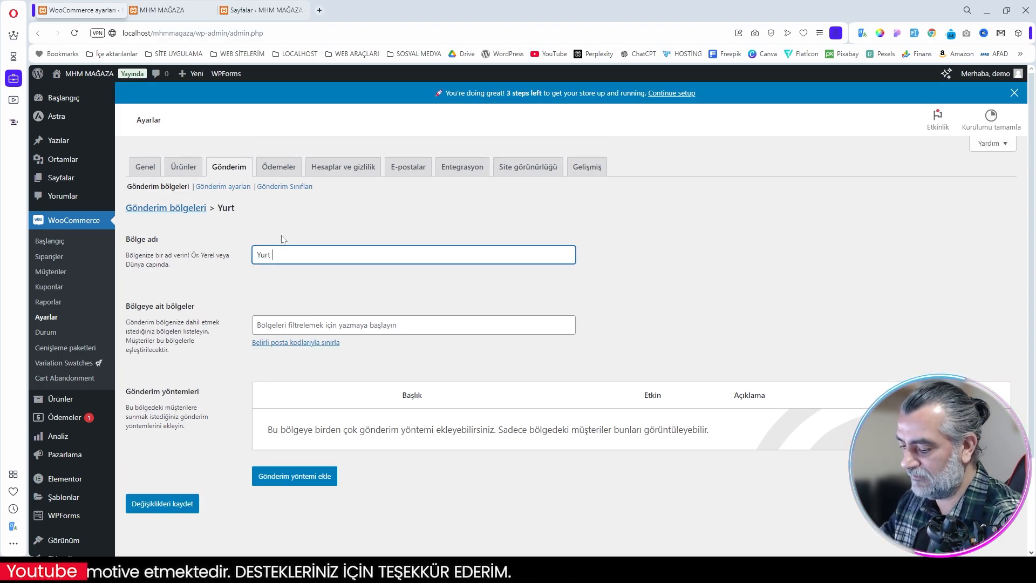
# Step: Add a Sabit fiyat shipping method to the Yurt İçi zone with tax status Yok and a cost of 150 ₺, and save it
pyautogui.click(305, 481)
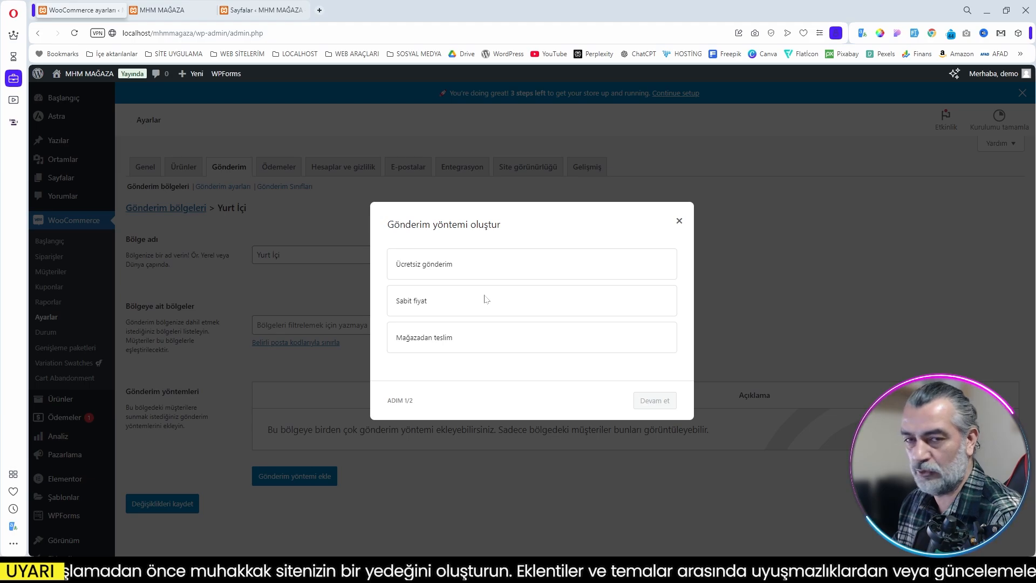
pyautogui.click(437, 307)
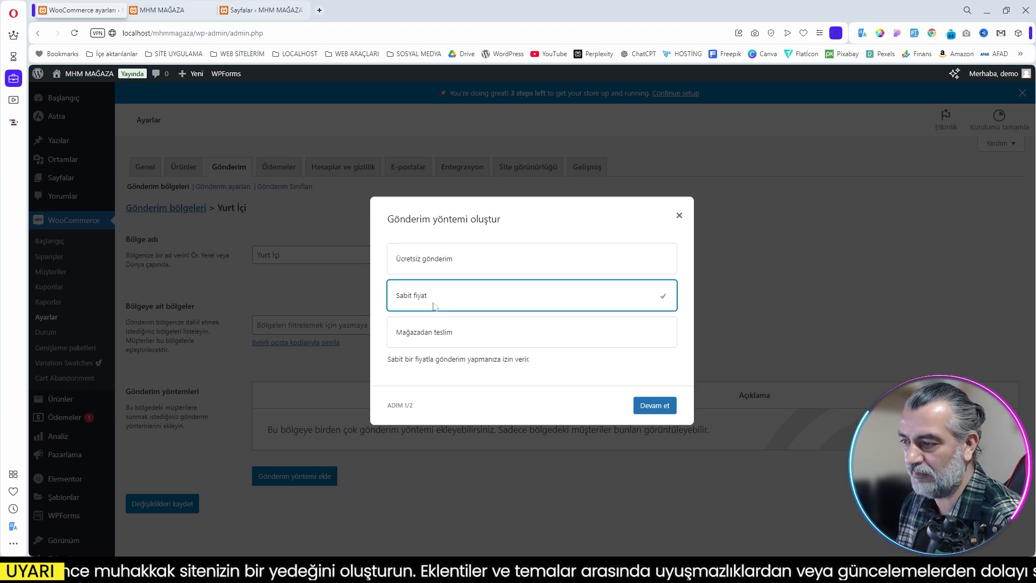
pyautogui.click(642, 404)
pyautogui.click(485, 310)
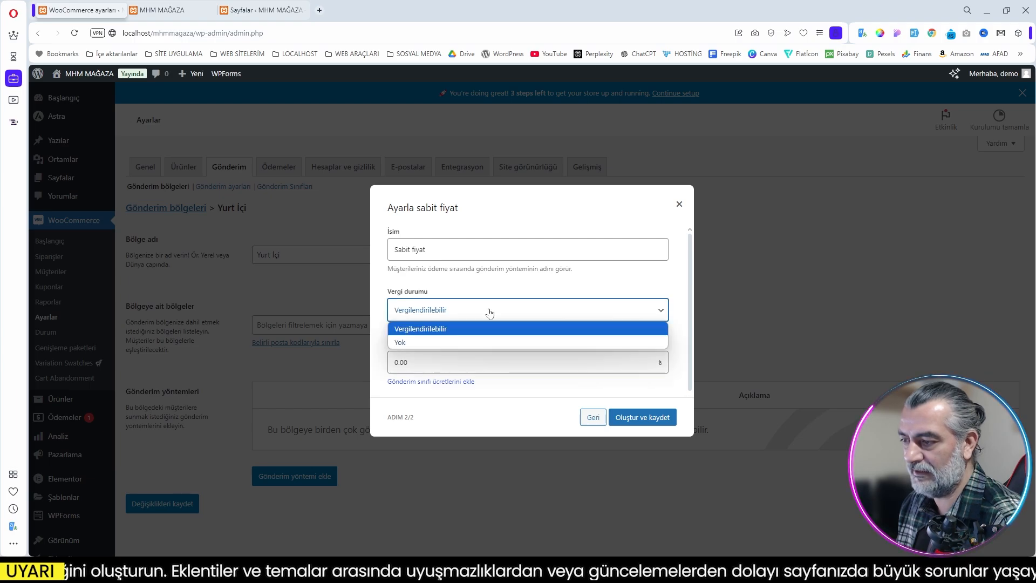
pyautogui.click(431, 342)
pyautogui.press('Tab')
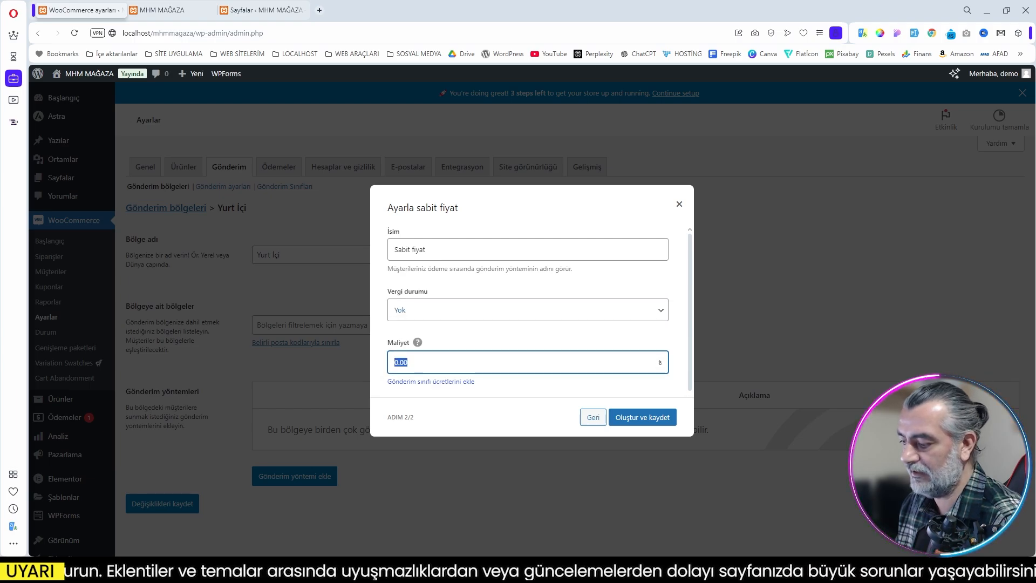
pyautogui.write('150')
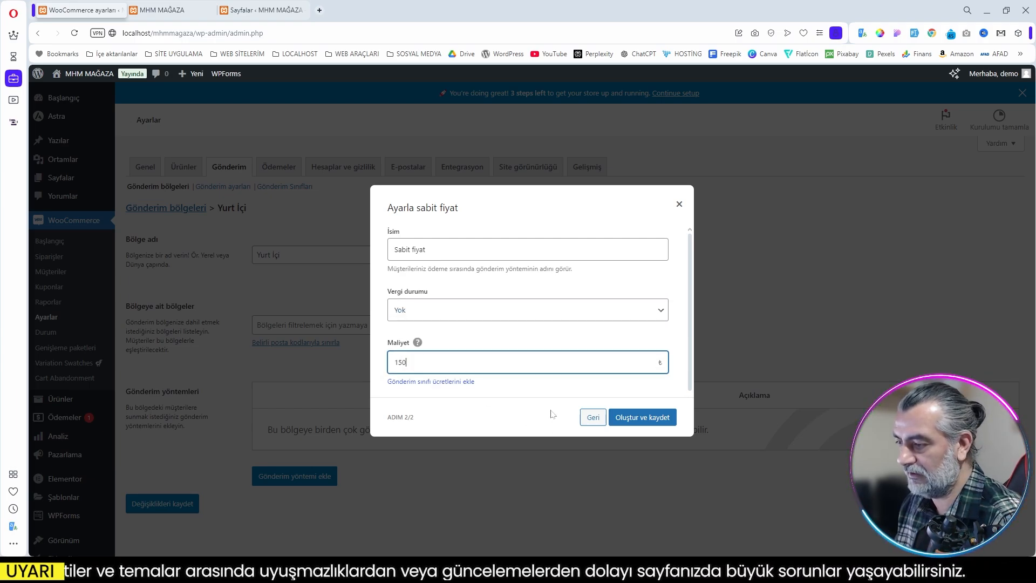
pyautogui.click(542, 388)
pyautogui.click(646, 421)
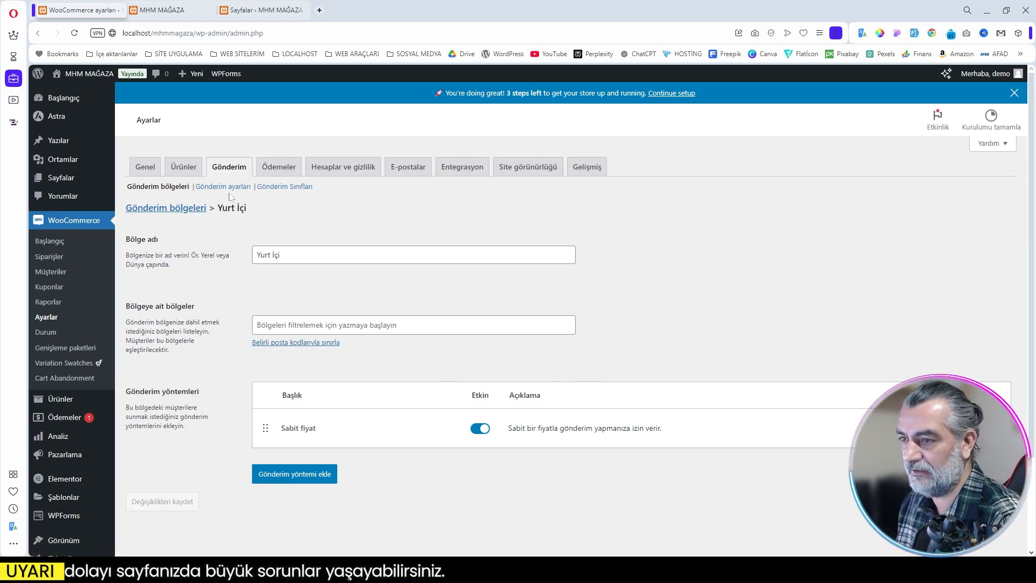
# Step: Review the shipping settings and shipping classes, and bring up the list of payment methods
pyautogui.click(223, 187)
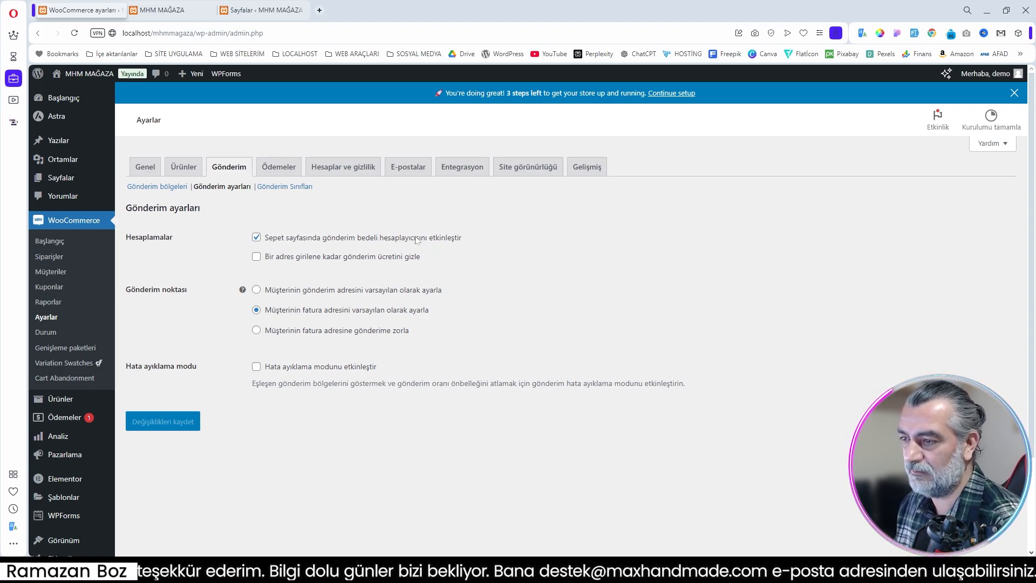
pyautogui.click(306, 187)
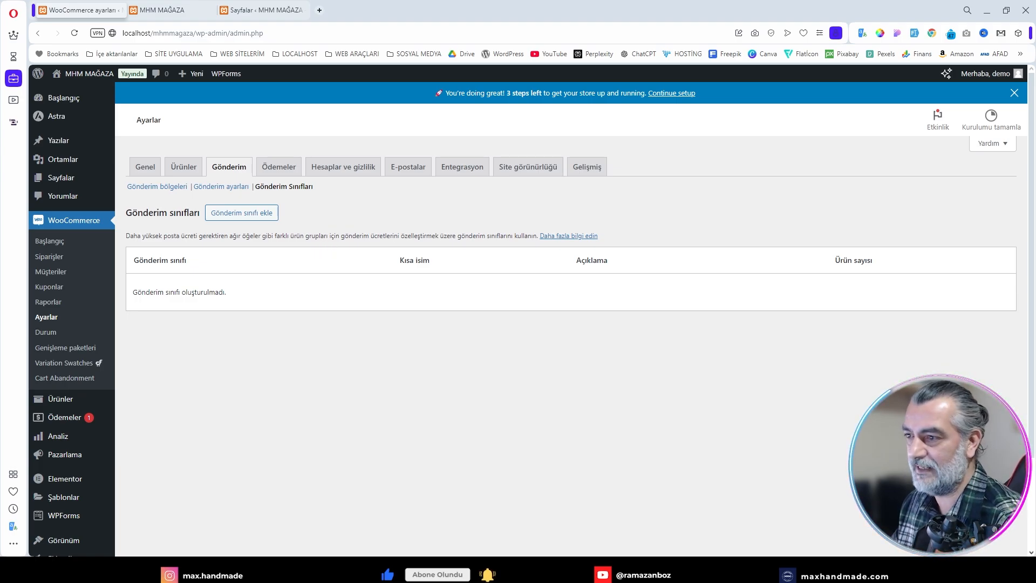
pyautogui.click(278, 167)
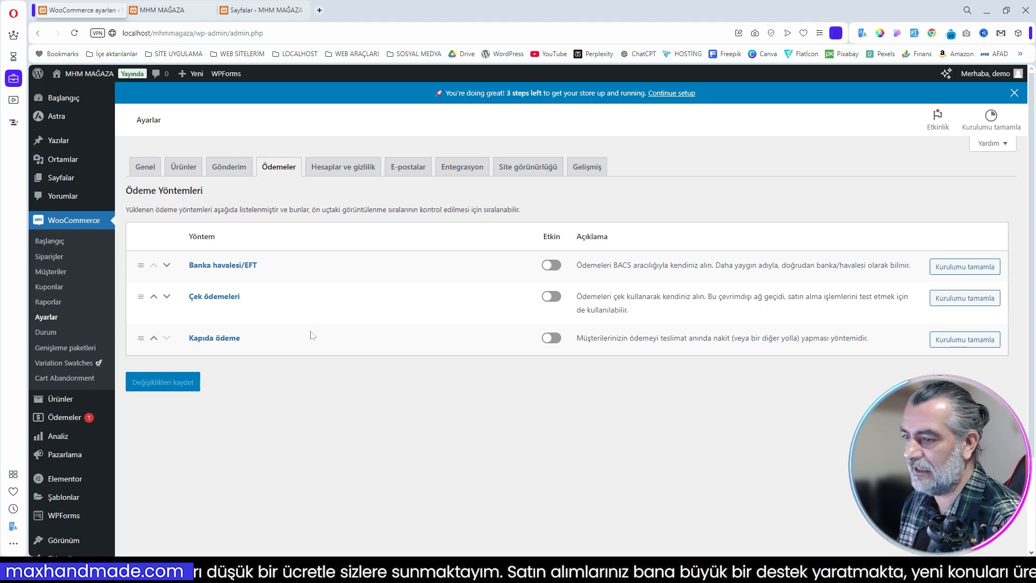
# Step: Fill in the Banka havalesi/EFT account details with bank name ÖRNEK BANK and the account's IBAN, and save with bank transfer enabled
pyautogui.click(965, 273)
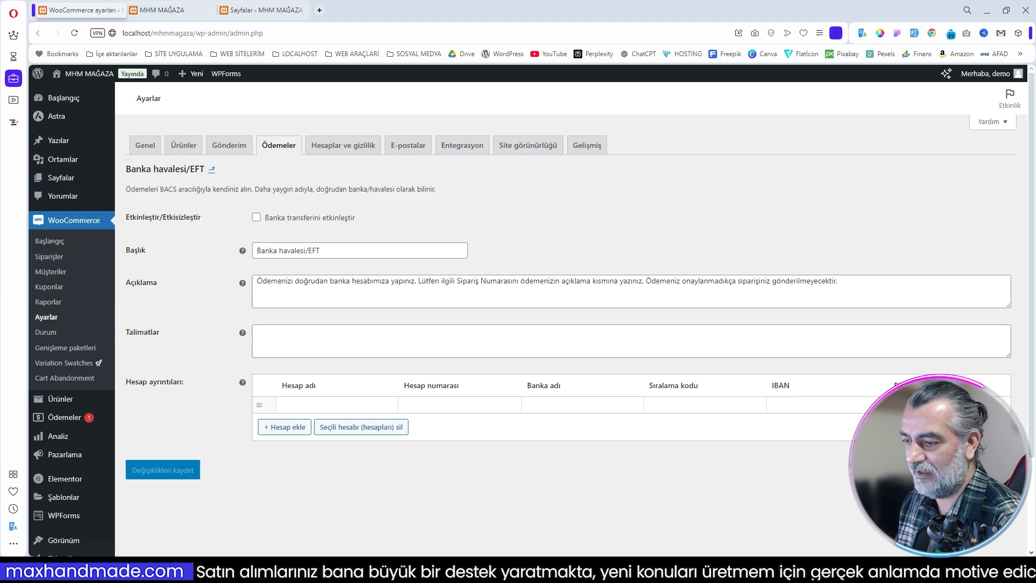
pyautogui.click(318, 404)
pyautogui.click(439, 405)
pyautogui.click(562, 404)
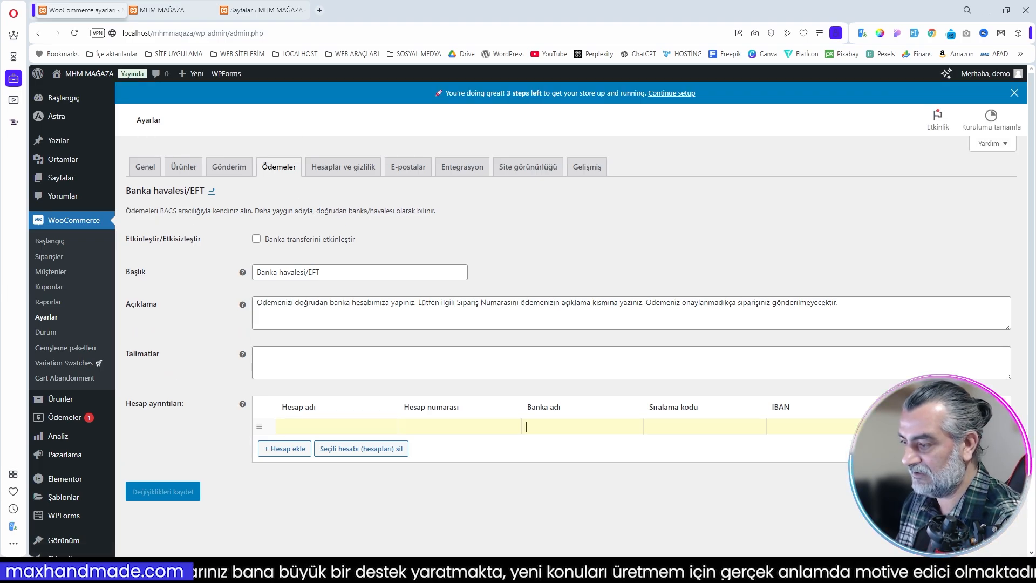
pyautogui.write('ÖRNEK ')
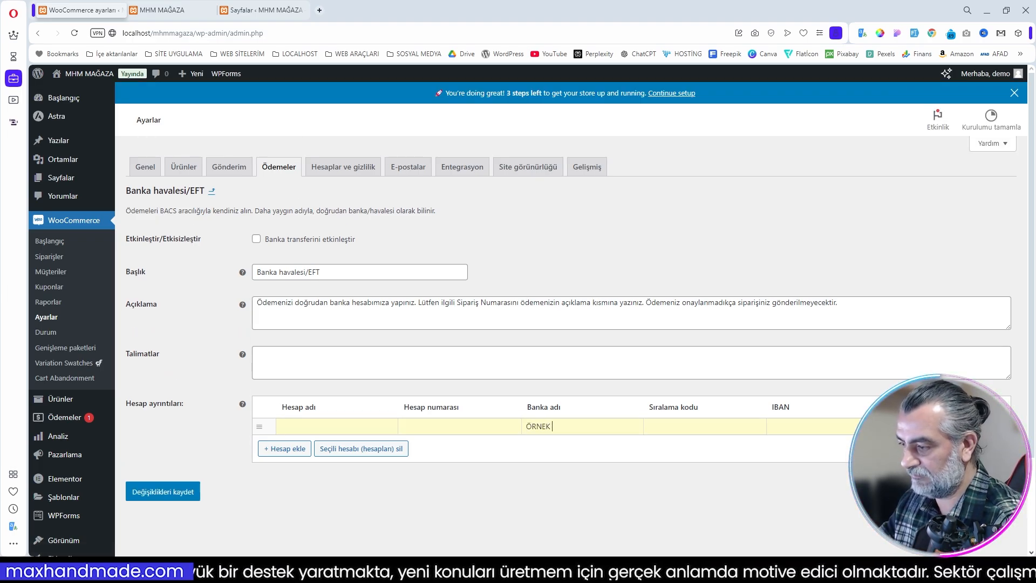
pyautogui.write('BANK')
pyautogui.click(806, 424)
pyautogui.write('TR')
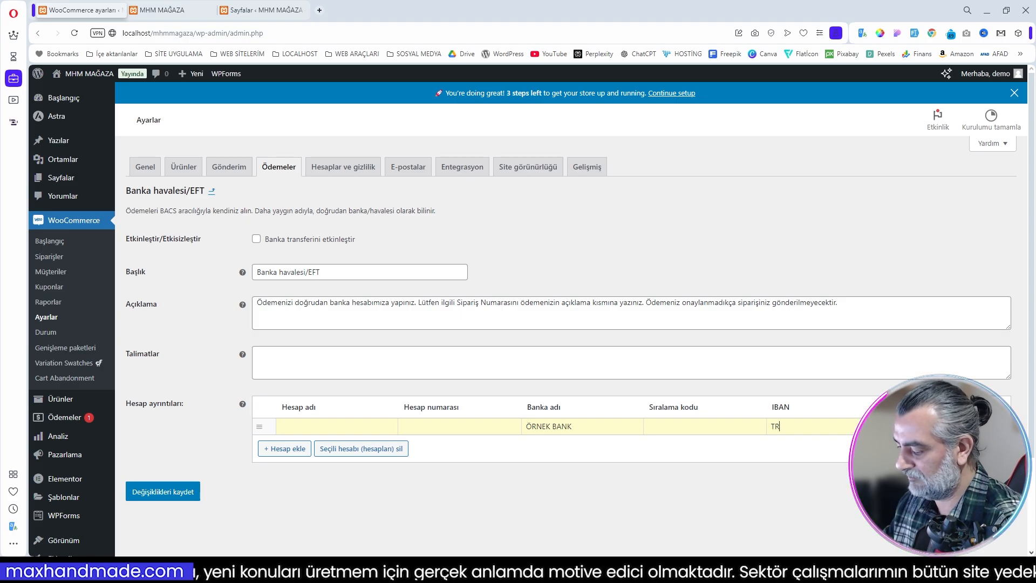
pyautogui.write('58 5858 5858 5858')
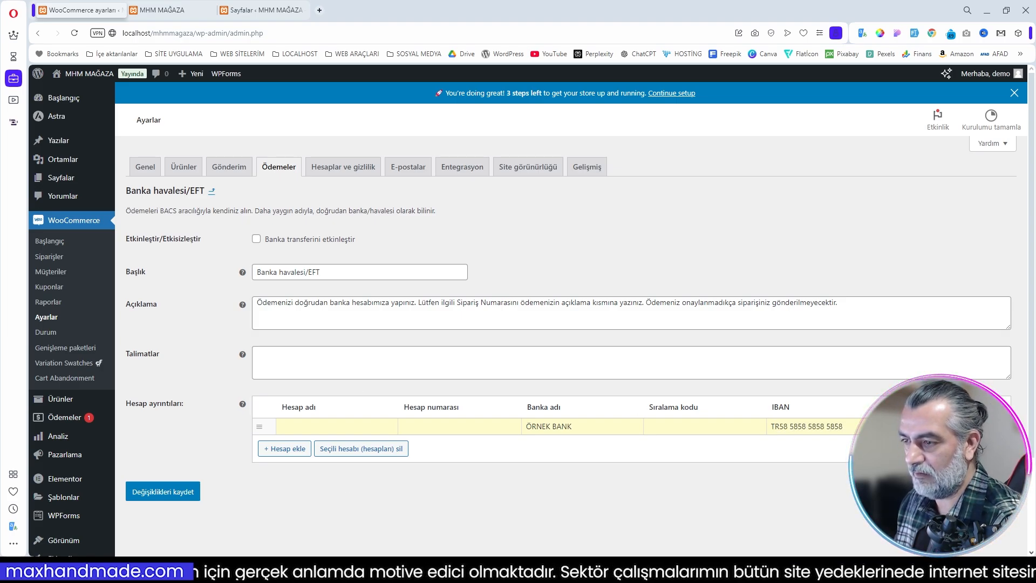
pyautogui.click(256, 239)
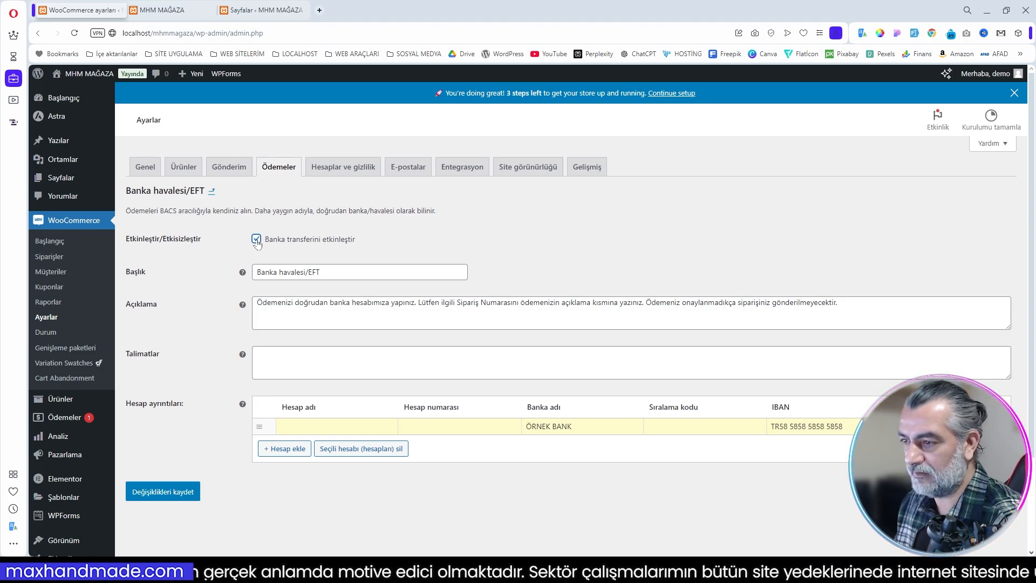
pyautogui.click(172, 492)
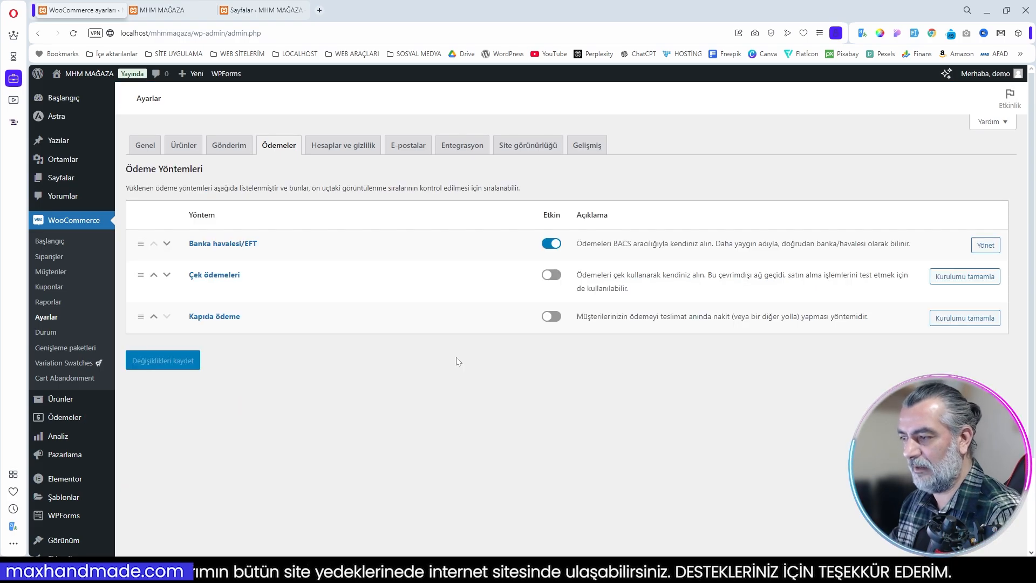
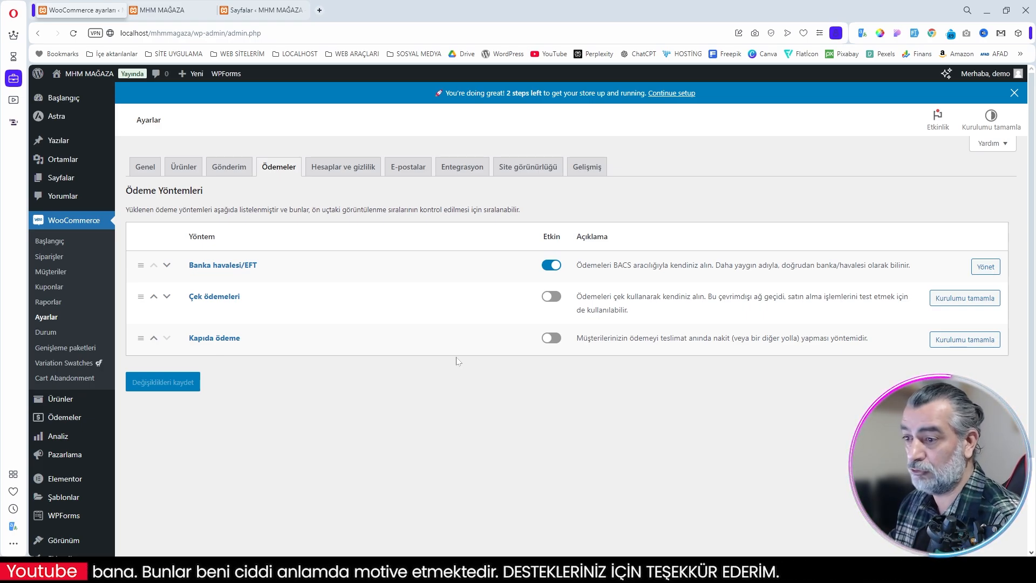
# Step: Review the Hesaplar ve gizlilik settings for guest checkout, account creation, privacy policy texts and personal data retention
pyautogui.click(344, 174)
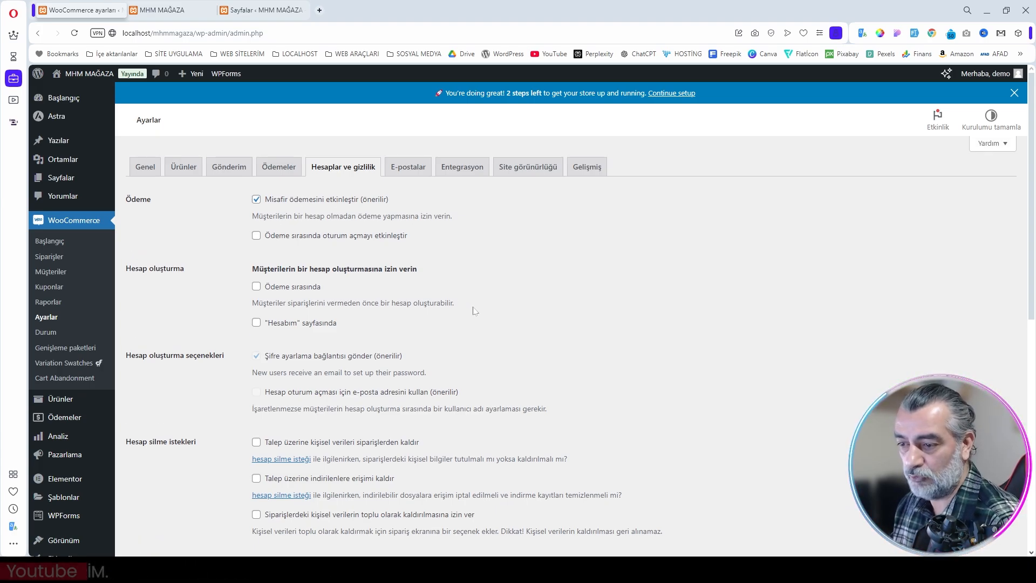
pyautogui.scroll(-7, 539, 388)
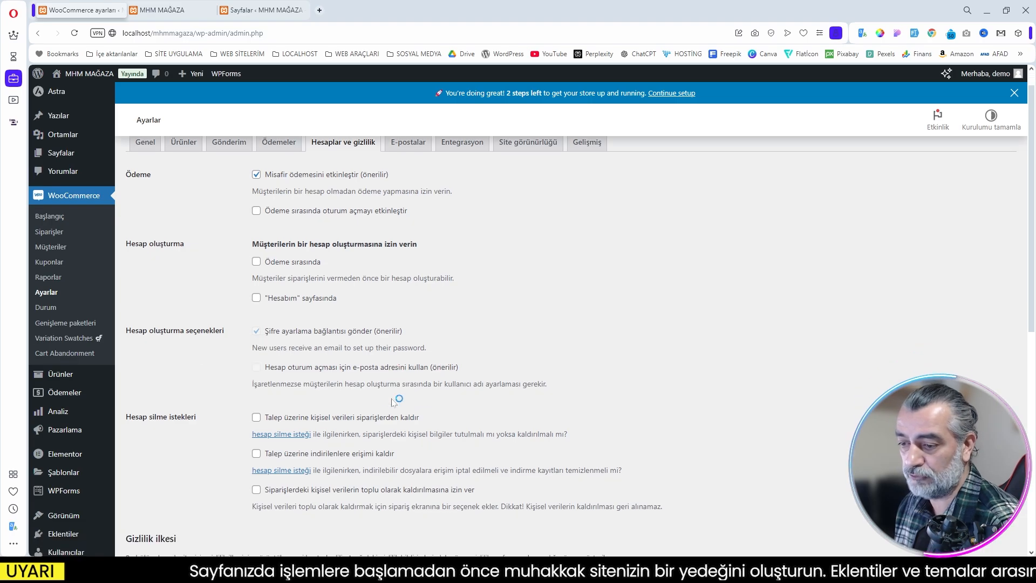
pyautogui.scroll(-2, 253, 350)
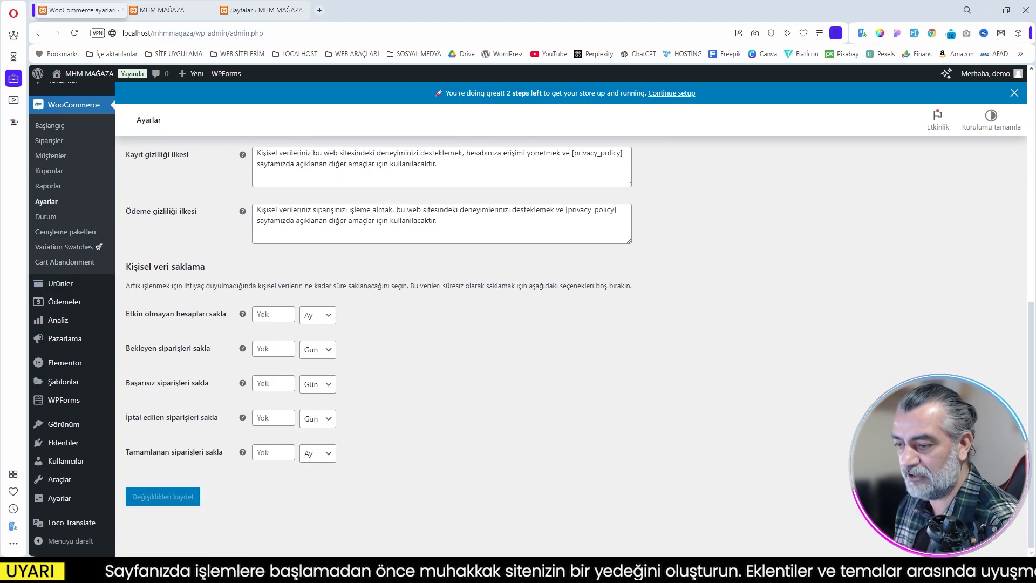
pyautogui.scroll(8, 254, 350)
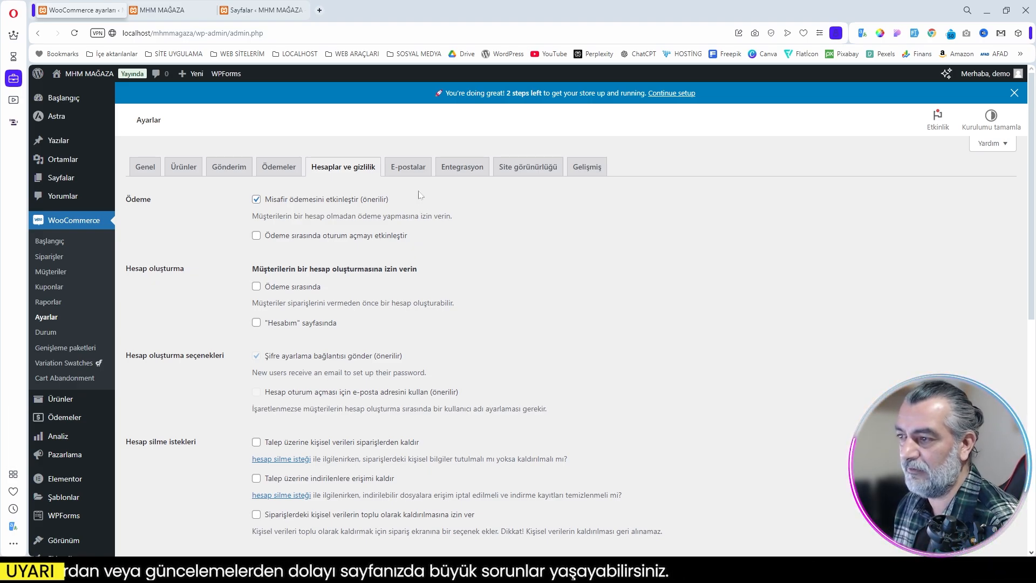
# Step: Review the WooCommerce e-mail notifications, sender details and e-mail theme colour settings
pyautogui.click(413, 167)
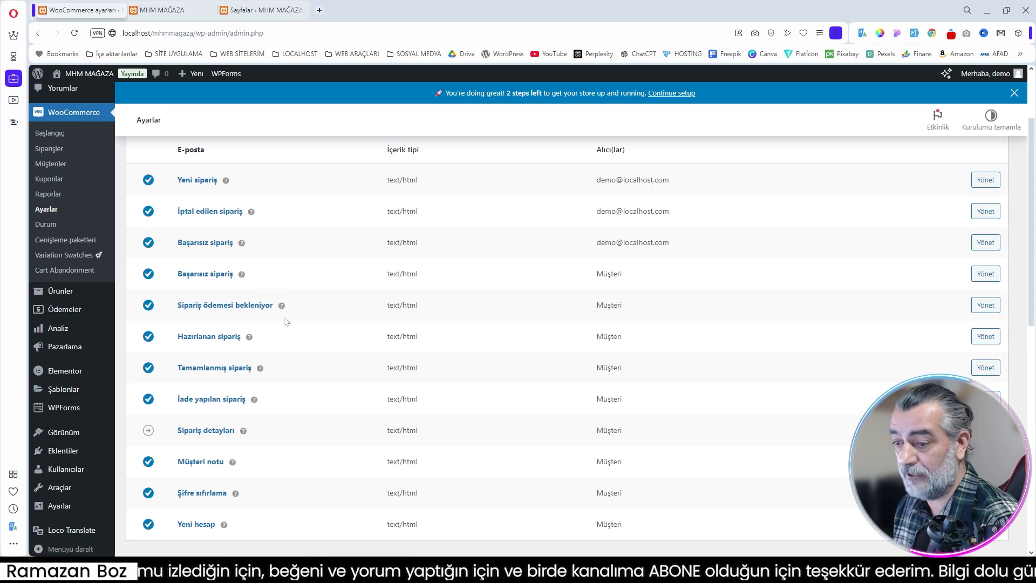
pyautogui.scroll(-10, 223, 372)
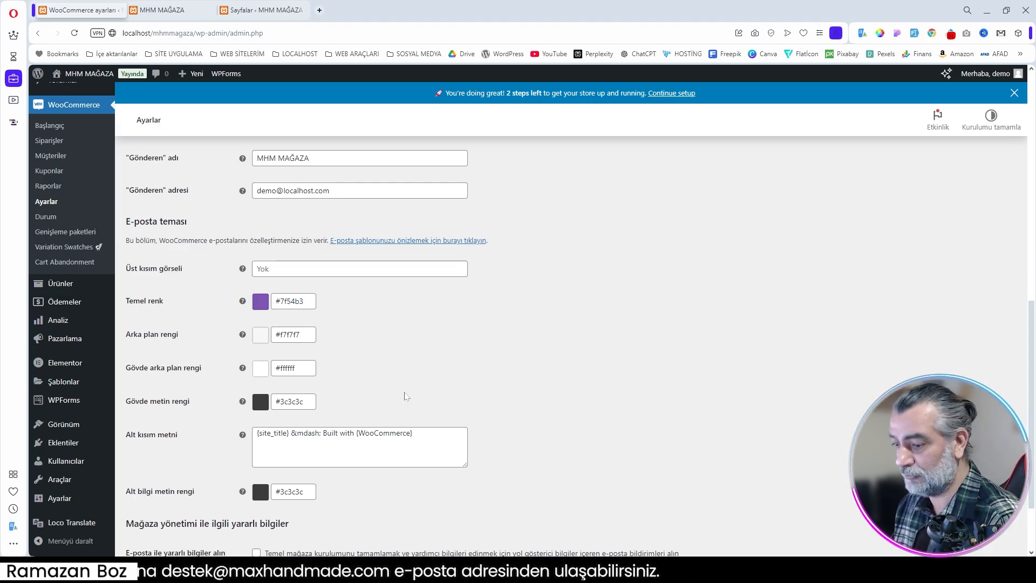
pyautogui.scroll(-1, 531, 387)
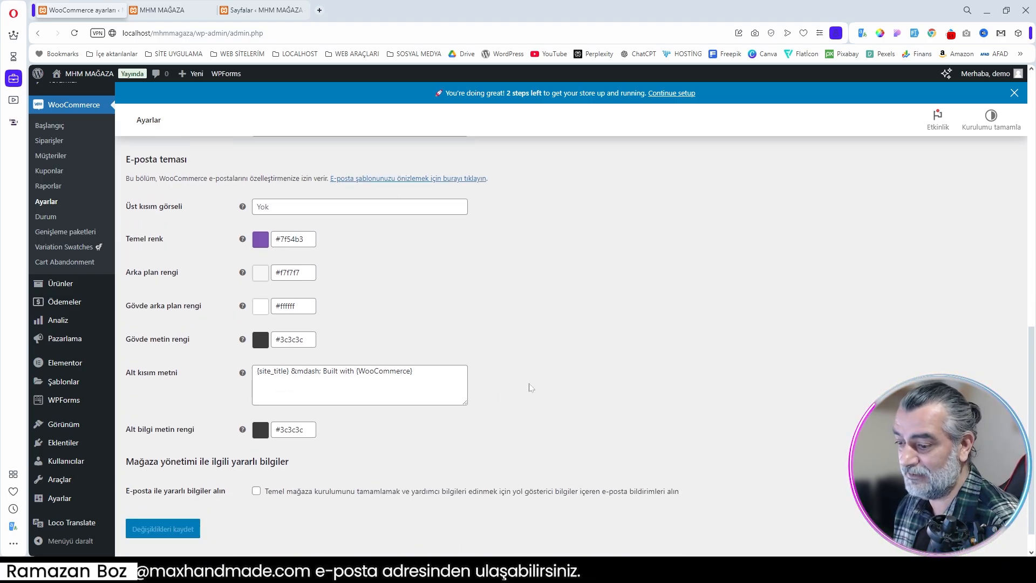
pyautogui.scroll(12, 606, 371)
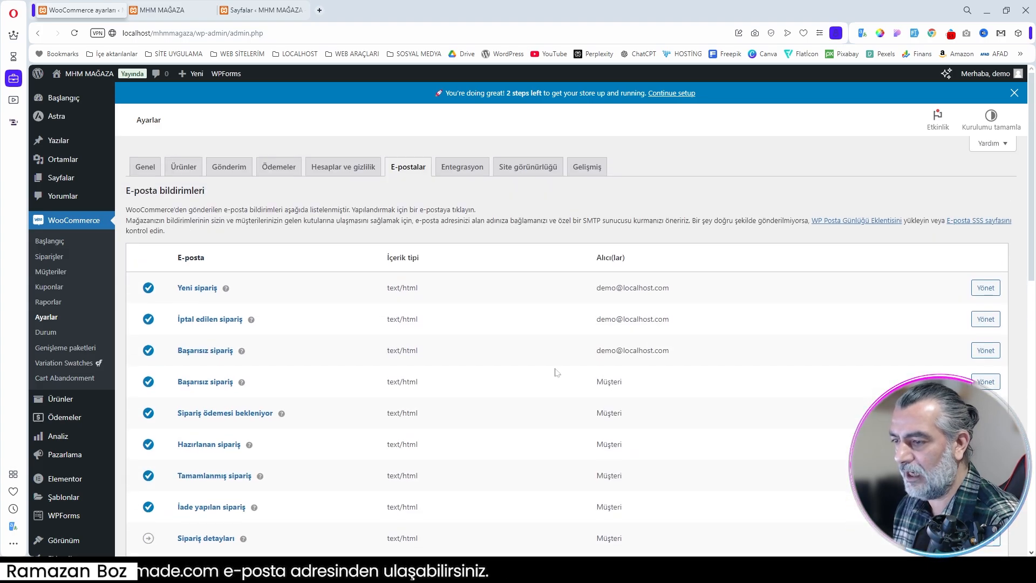
pyautogui.scroll(-2, 556, 373)
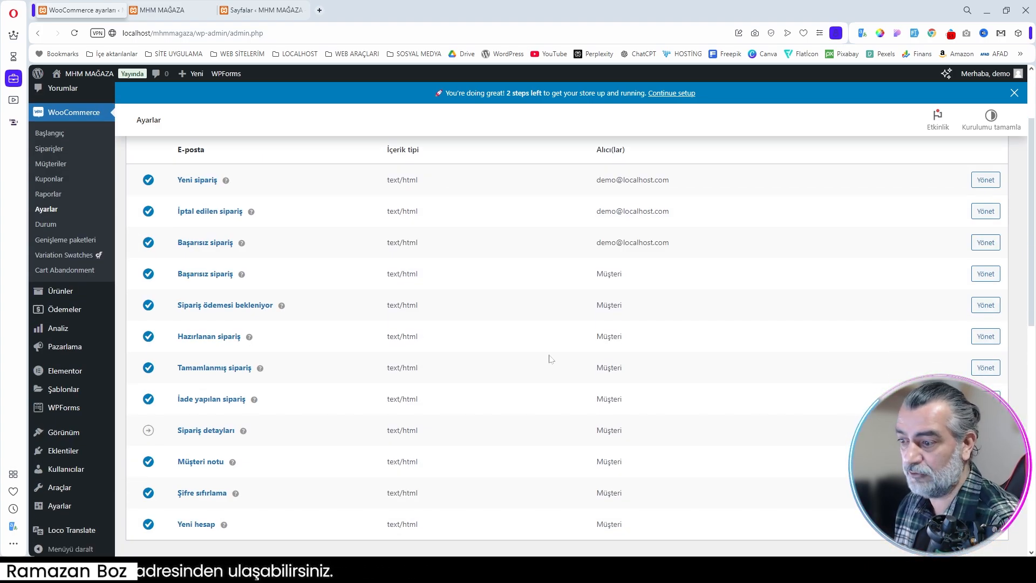
pyautogui.scroll(2, 547, 358)
# Step: Check the MaxMind Geolocation integration settings and the Site görünürlüğü options
pyautogui.click(465, 170)
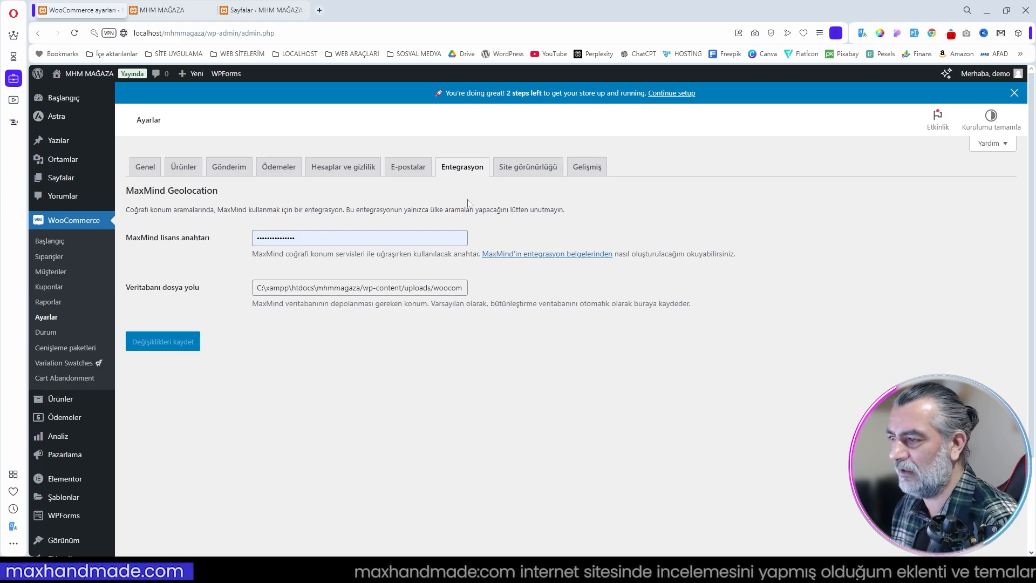
pyautogui.click(528, 235)
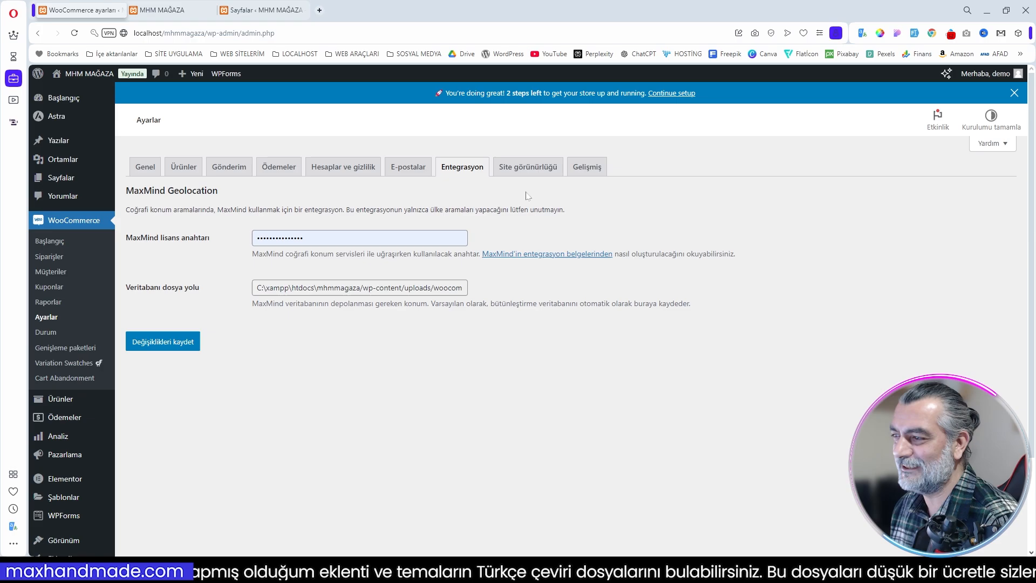
pyautogui.click(540, 168)
pyautogui.click(587, 93)
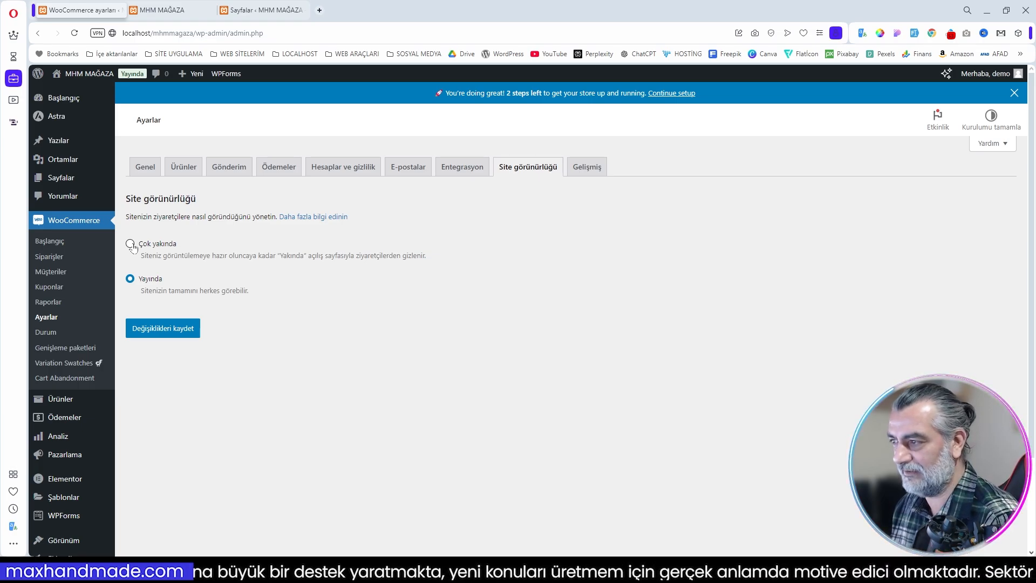
# Step: Review the Gelişmiş page setup, including the cart, checkout and account page assignments and the payment and account endpoints
pyautogui.click(589, 171)
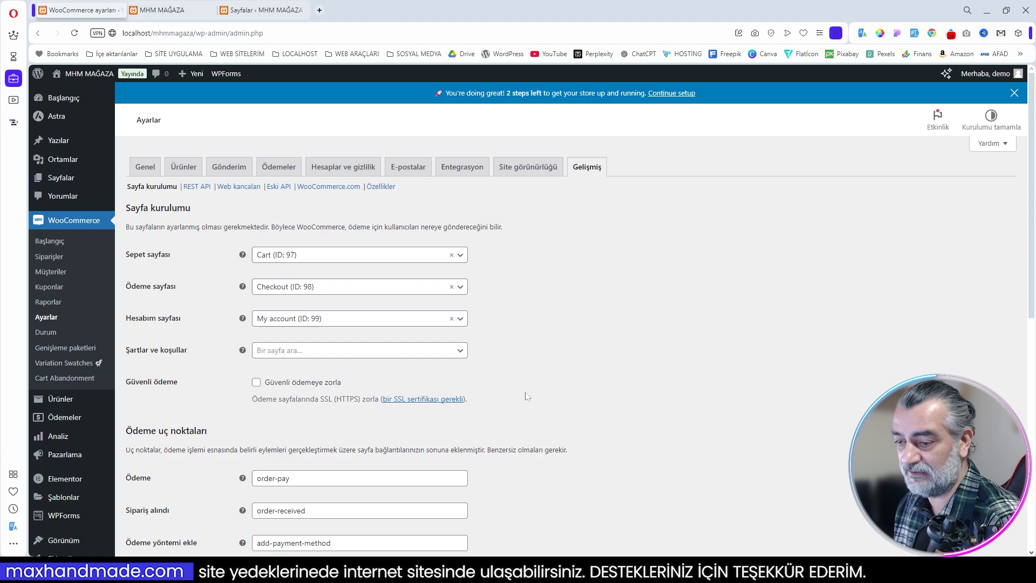
pyautogui.scroll(-3, 532, 397)
pyautogui.scroll(-5, 341, 374)
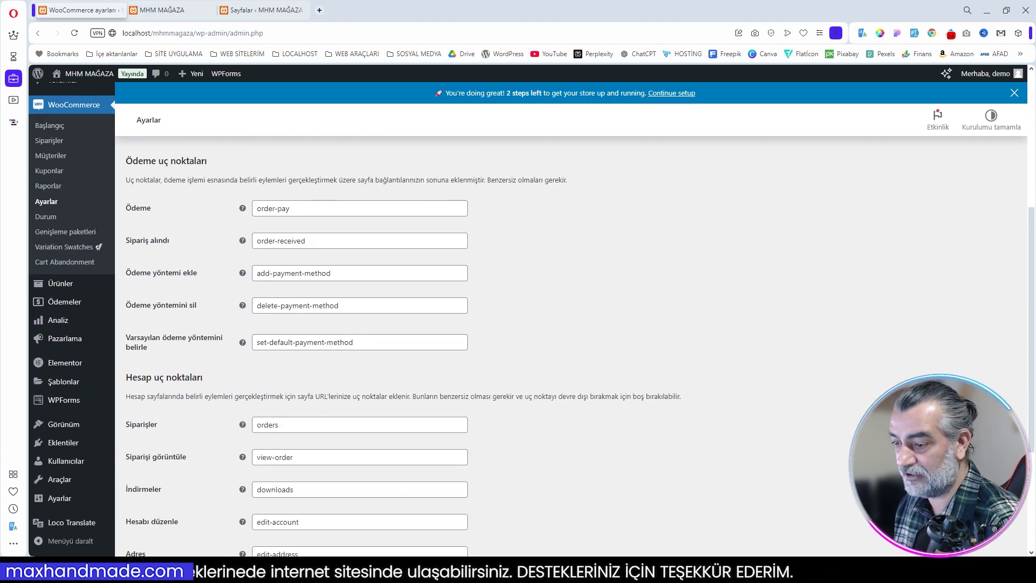
pyautogui.scroll(10, 341, 374)
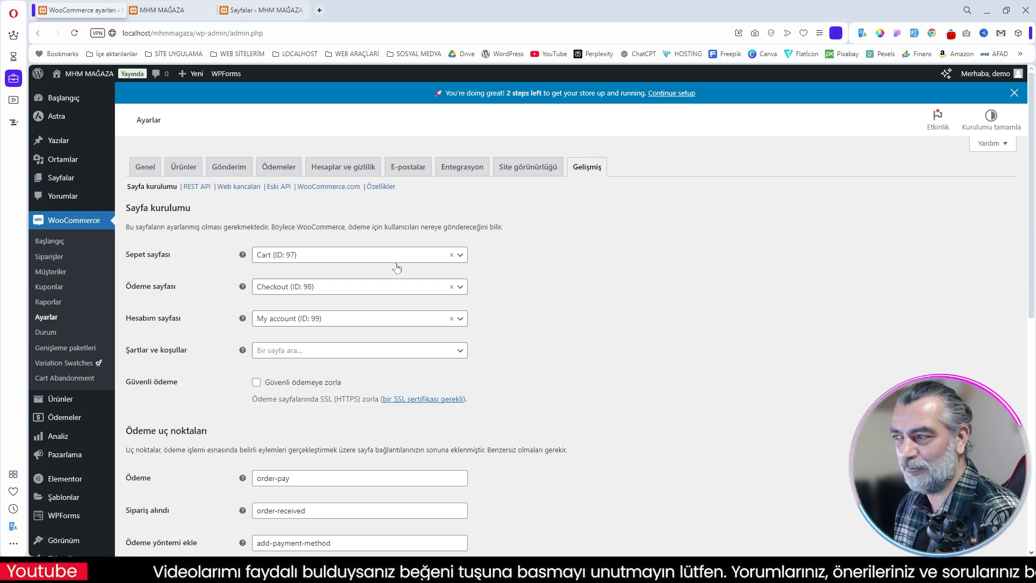
pyautogui.scroll(-2, 526, 278)
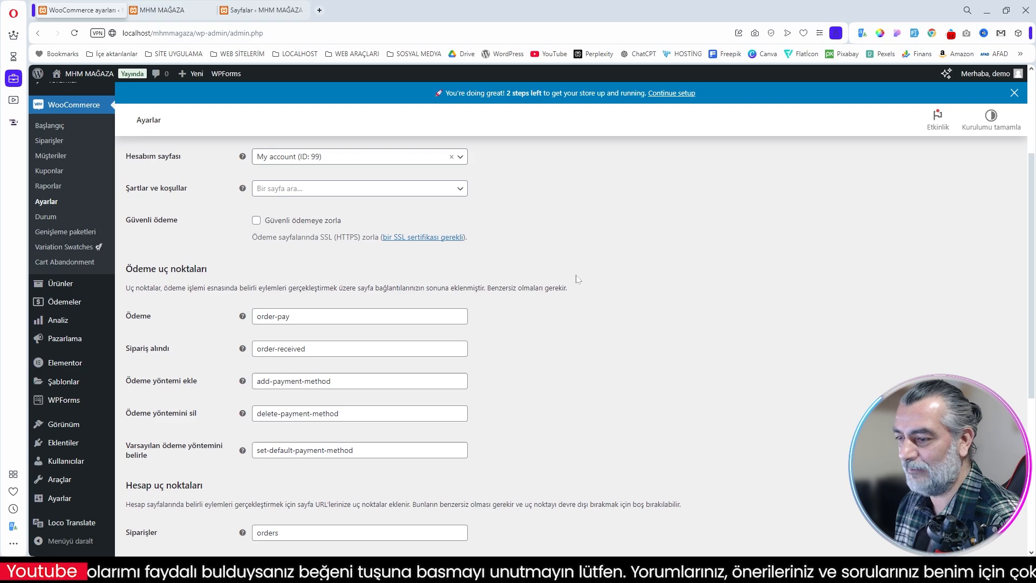
pyautogui.scroll(2, 578, 279)
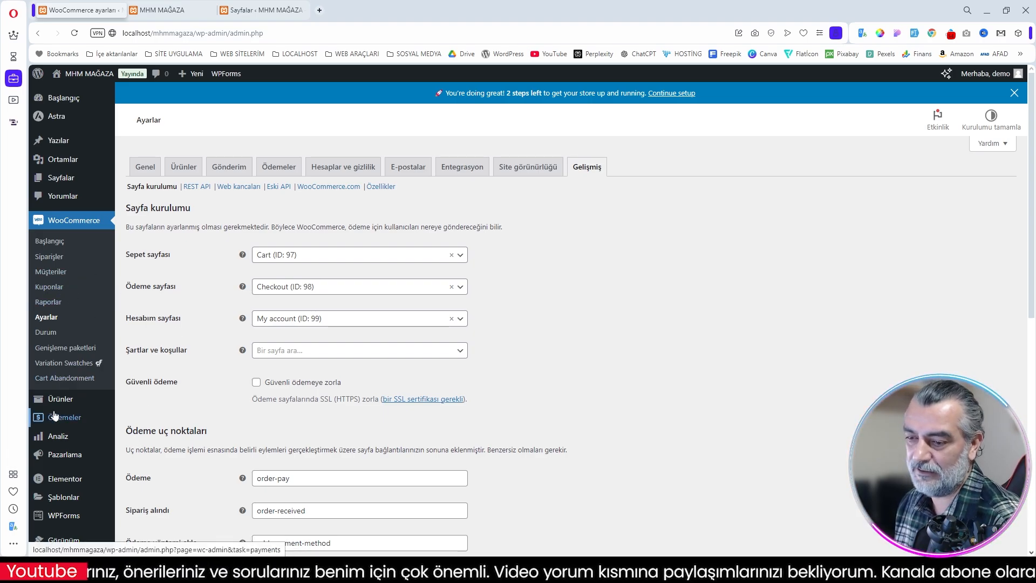
# Step: Bring up the list of all products and look through the template's demo mugs and T-shirts
pyautogui.moveTo(63, 405)
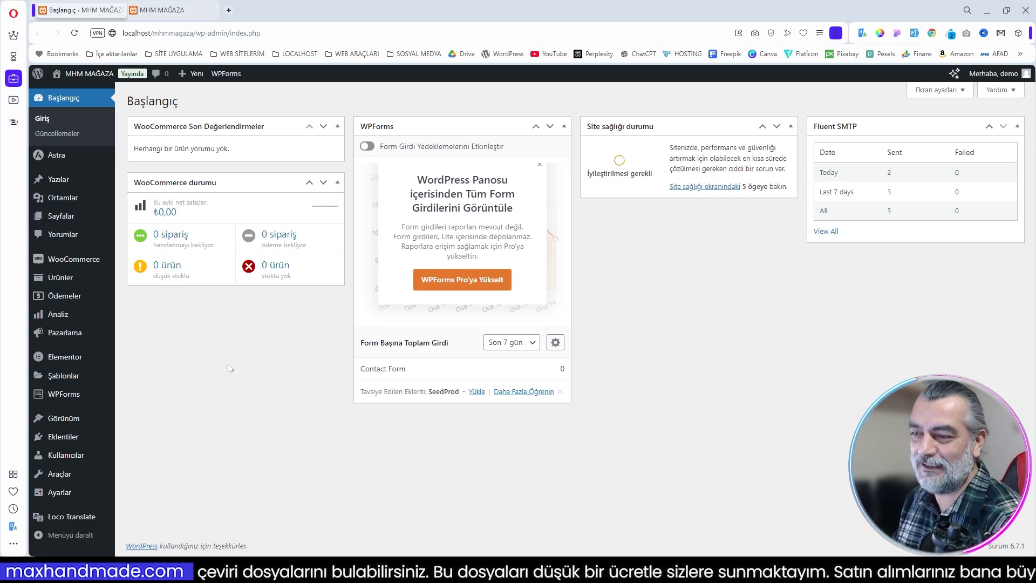
pyautogui.moveTo(86, 271)
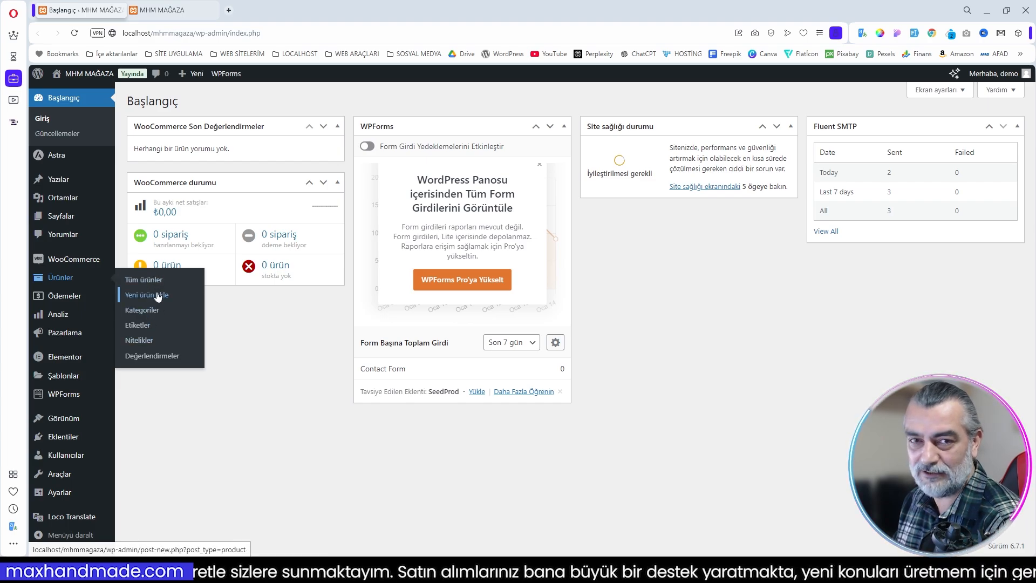
pyautogui.click(139, 285)
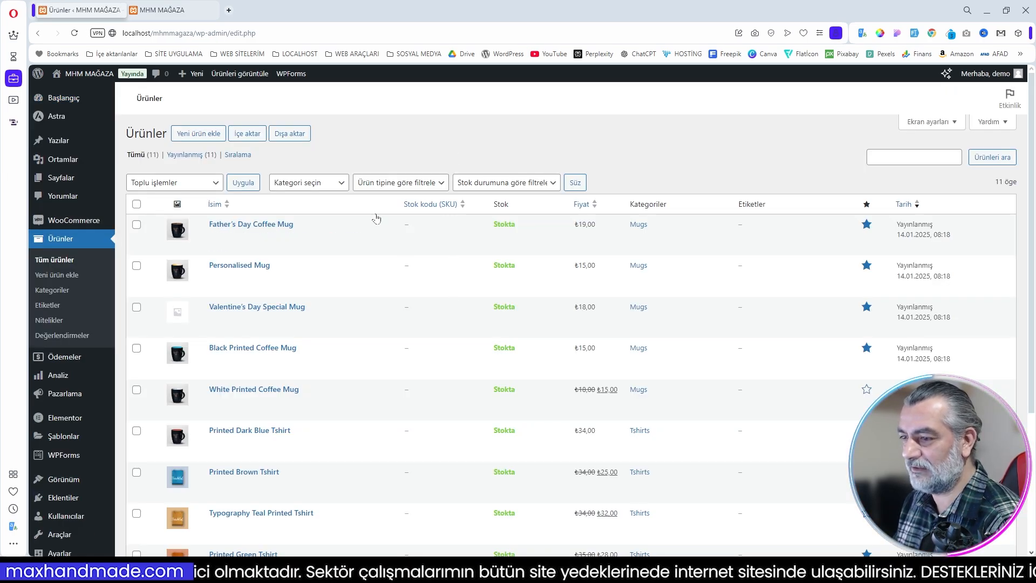
pyautogui.scroll(-3, 491, 348)
pyautogui.scroll(-1, 491, 348)
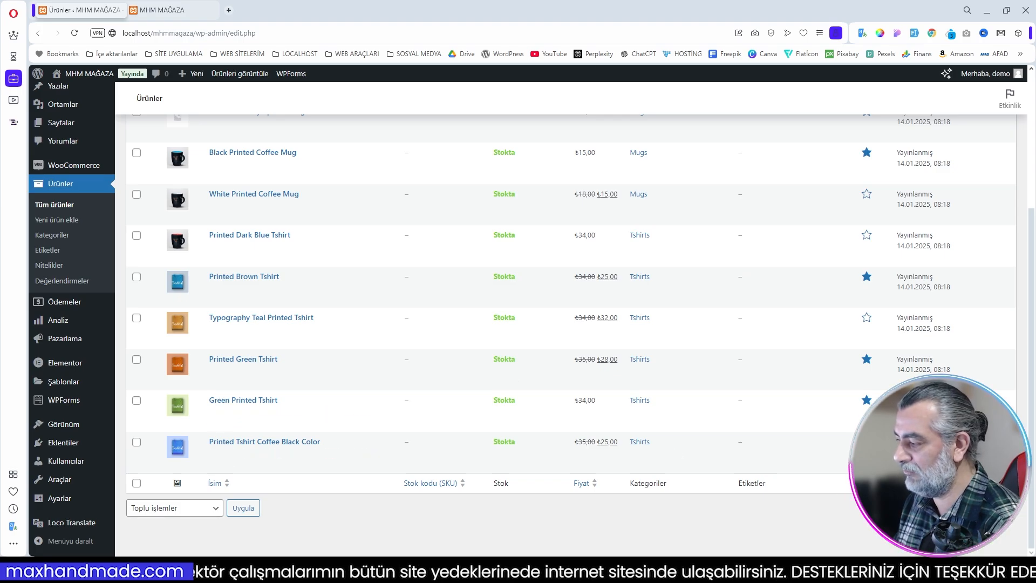
pyautogui.scroll(5, 448, 397)
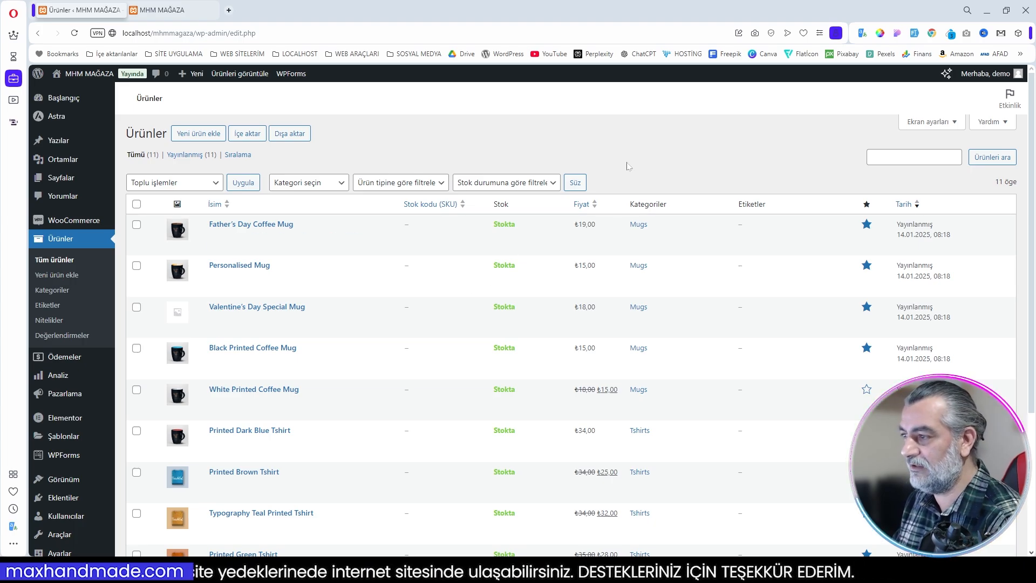
# Step: Start a new product and name it Karton Kahve Fincanı (Kişiye Özel Baskılı)
pyautogui.click(198, 134)
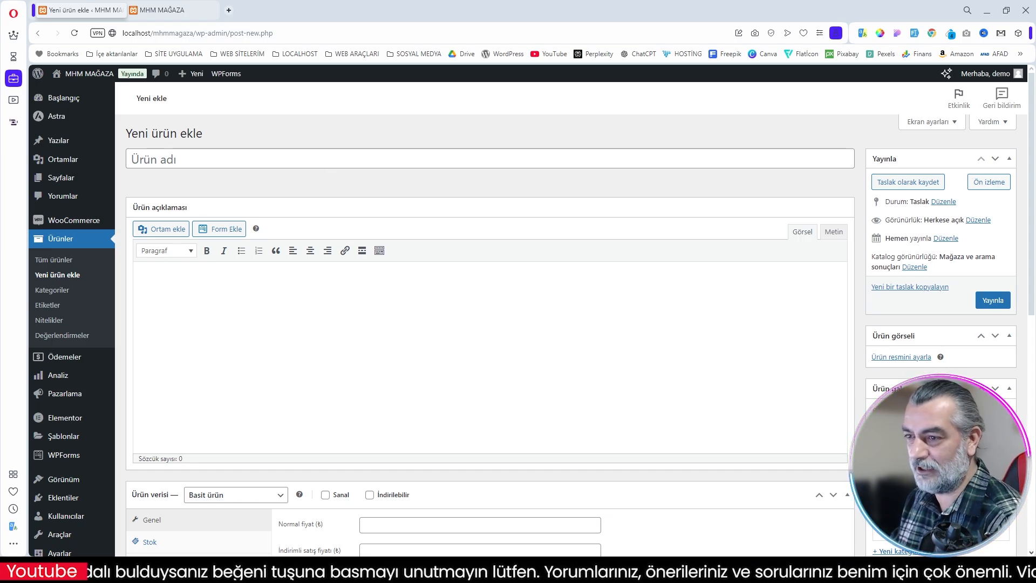
pyautogui.click(154, 159)
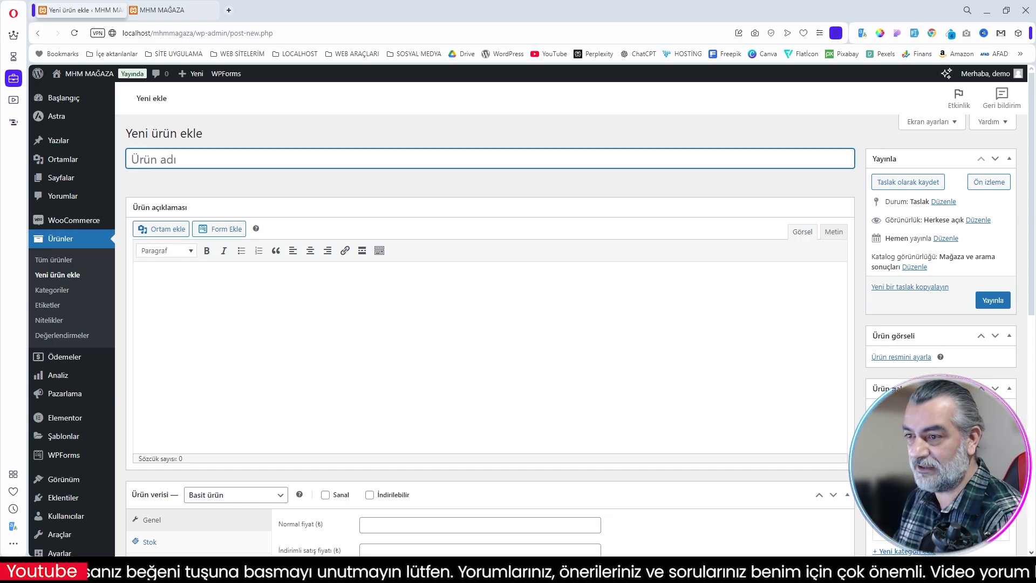
pyautogui.write('Karton Kahve Fincanı (Kişiye Özel Baskılı)')
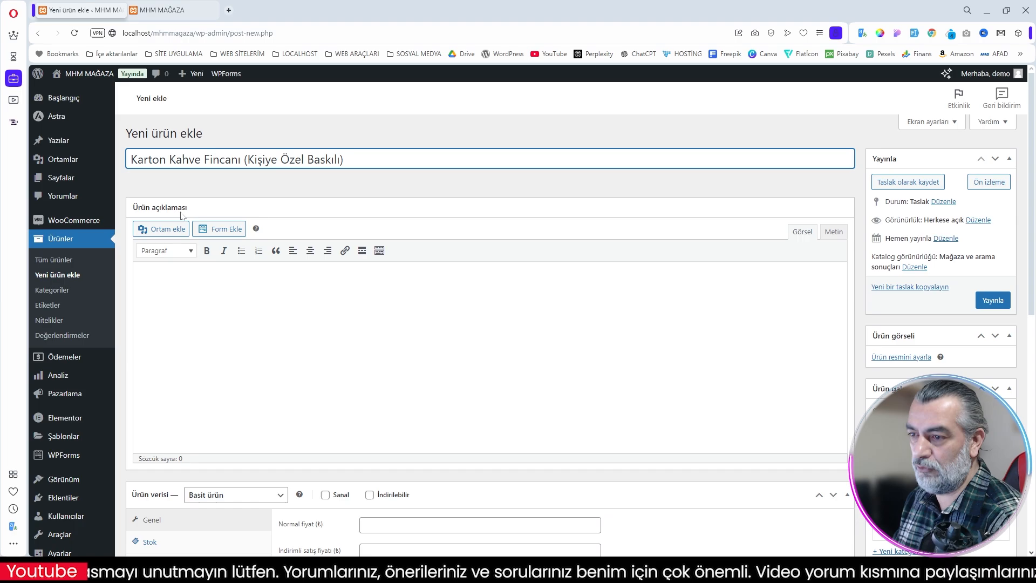
pyautogui.click(189, 292)
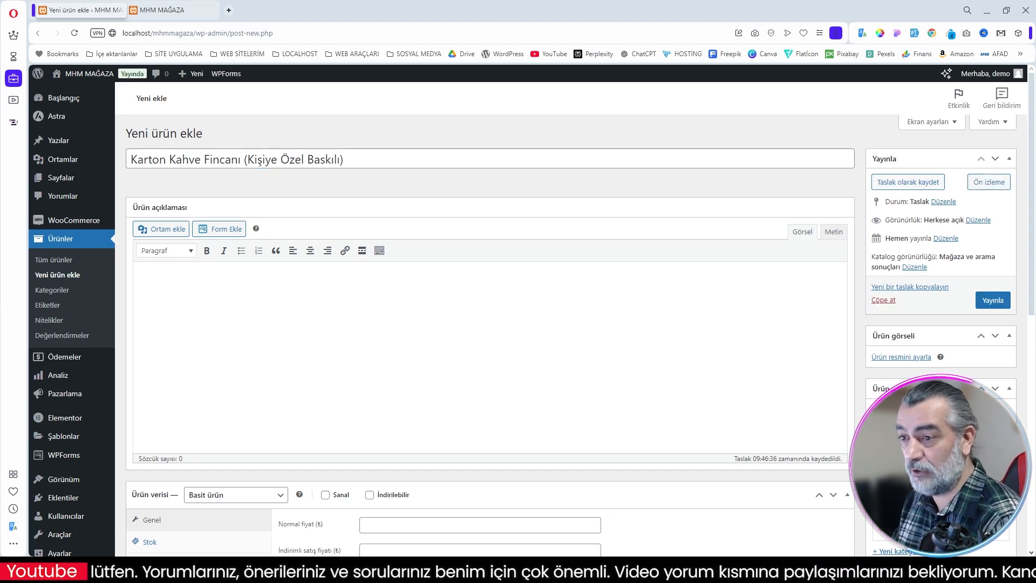
pyautogui.scroll(-10, 486, 313)
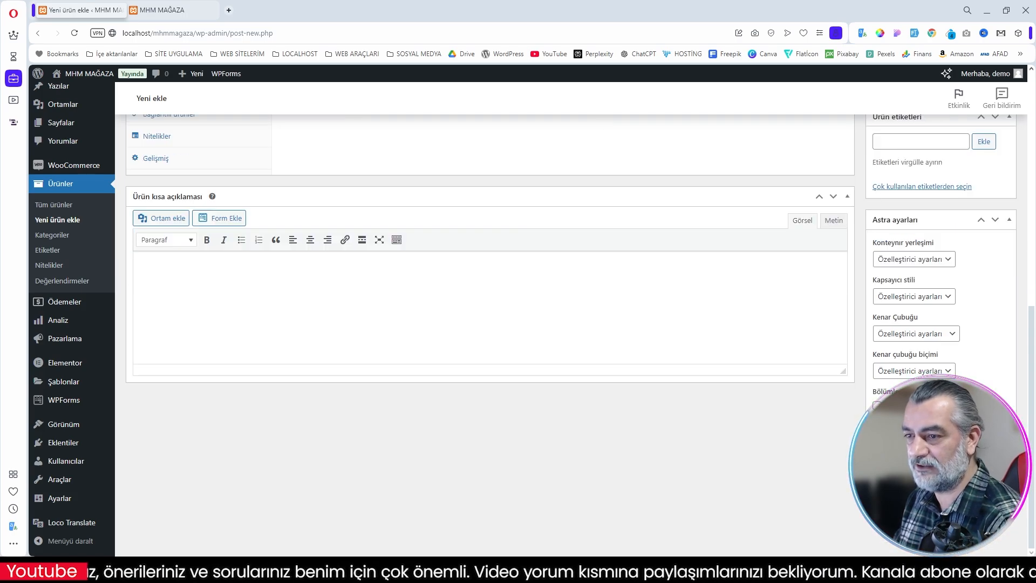
pyautogui.scroll(10, 486, 313)
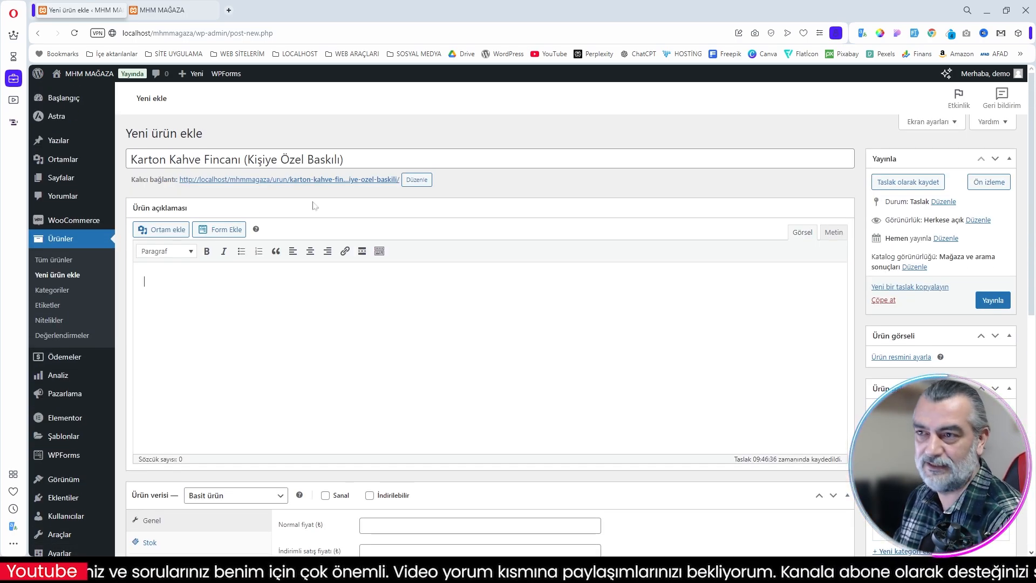
# Step: View the Black Printed Coffee Mug page in the storefront to examine where its short and full descriptions are placed
pyautogui.click(165, 10)
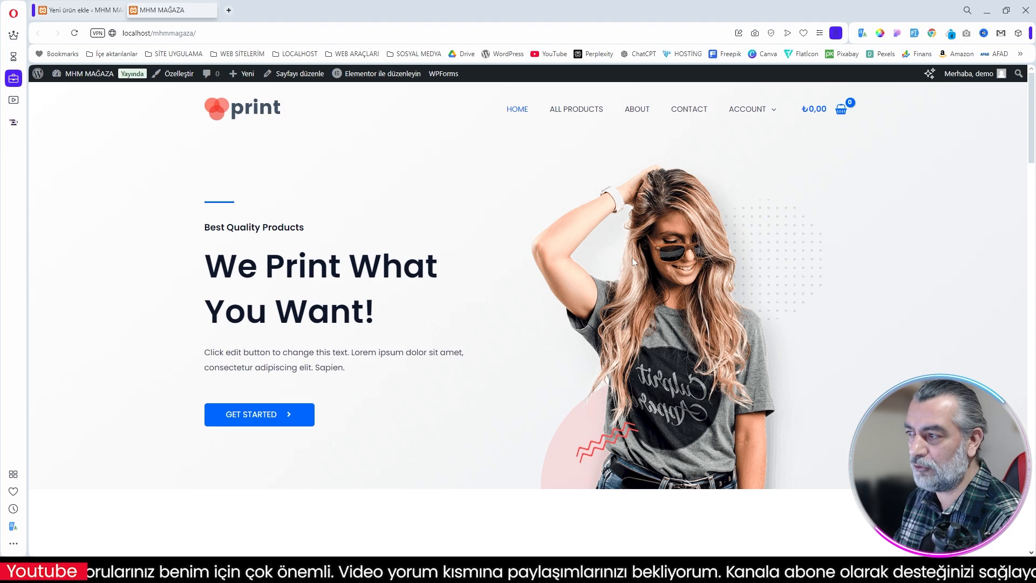
pyautogui.click(574, 109)
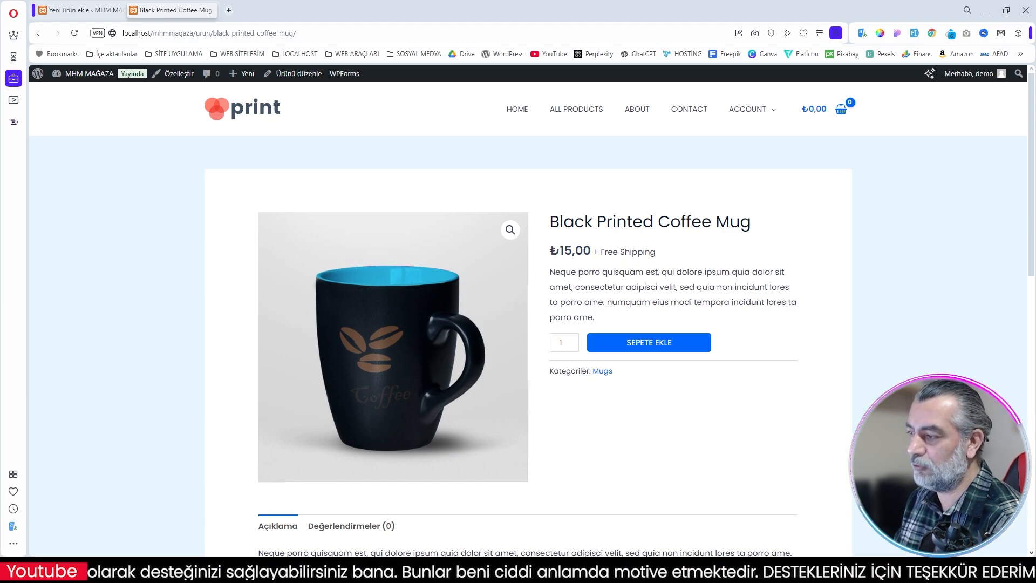
pyautogui.moveTo(738, 237); pyautogui.dragTo(765, 221)
pyautogui.moveTo(550, 273); pyautogui.dragTo(620, 316)
pyautogui.scroll(-5, 620, 315)
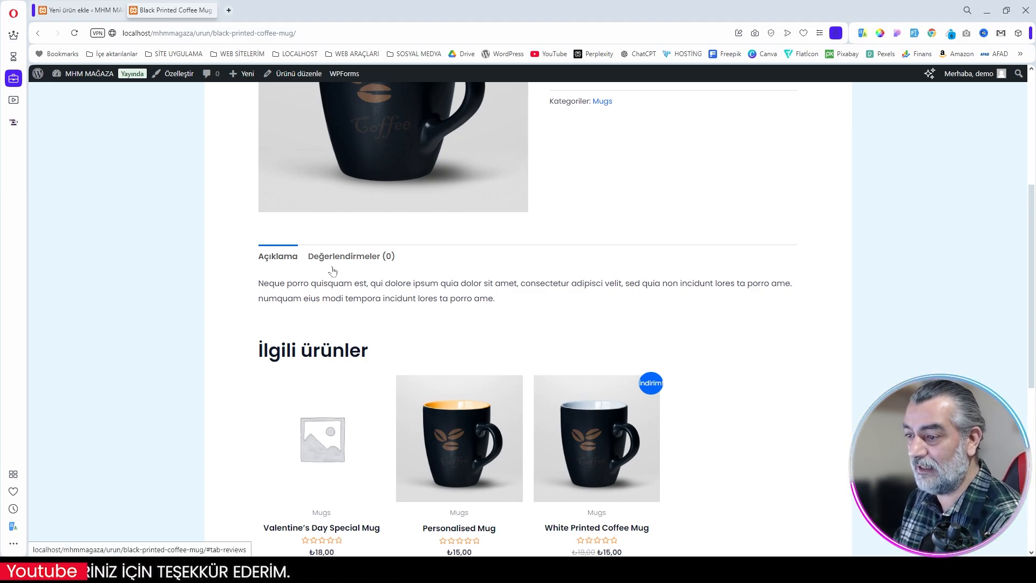
pyautogui.scroll(3, 506, 303)
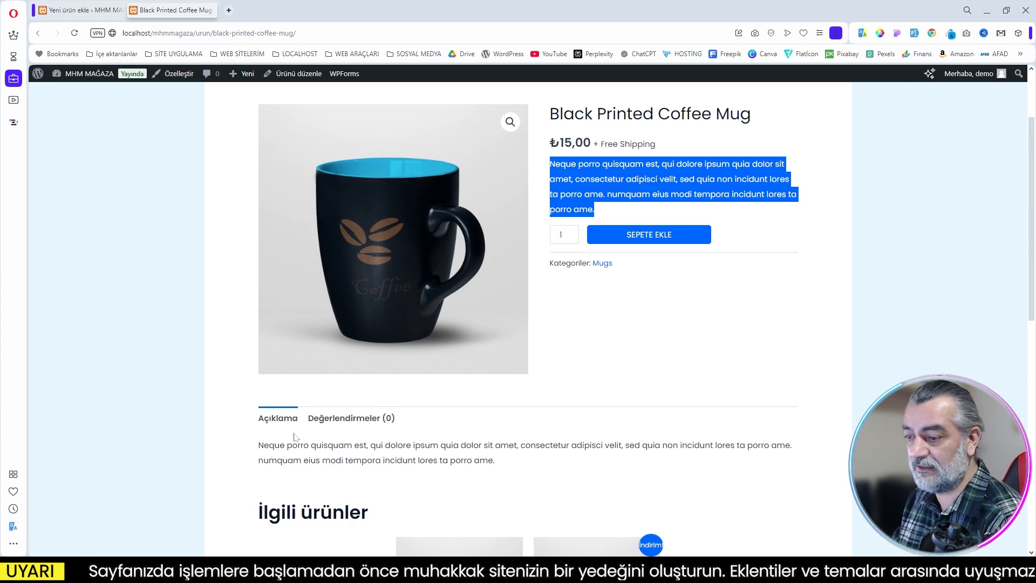
# Step: Return to the new product and paste the prepared Karton Kahve Fincanı text with features, pricing and uses as its product description
pyautogui.click(92, 11)
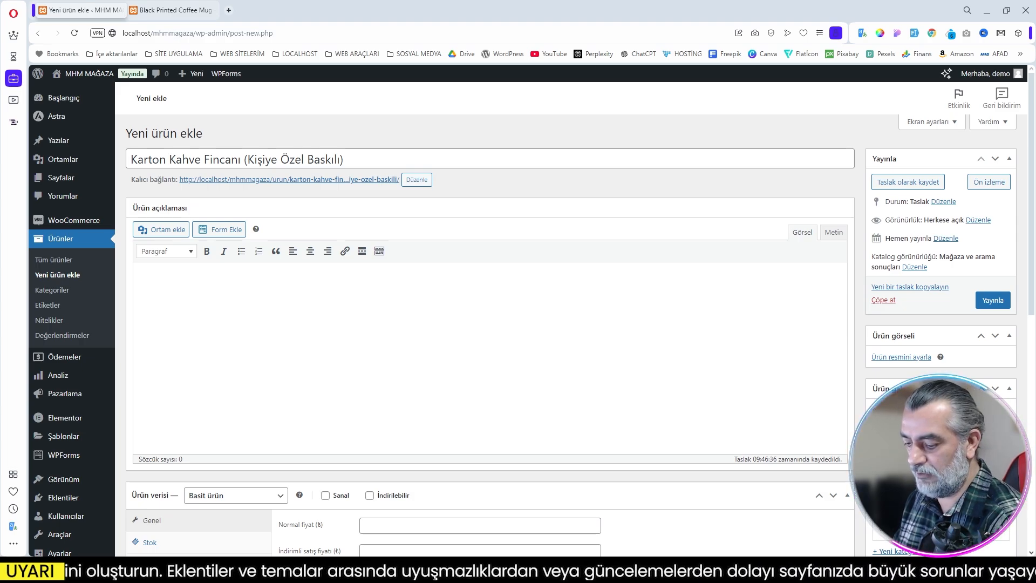
pyautogui.write('Karton Kahve Fincanı – Kişiye Özel Baskı Seçeneğiyle Şıklık ve İşlevsellik Bir Arada! İster kafe işletmeniz olsun ister özel bir etkinlik düzenliyor olun, karton kahve fincanları sizin için mükemmel bir seçenek! Çevre dostu malzemeden üretilmiş bu fincanlar, sıcak ve soğuk içecekler için uygundur. Öne Çıkan Özellikler: Çevre Dostu Malzeme: Geri dönüştürülebilir kağıt kartondan üretilmiştir. Baskı Seçeneği: Kafelerinize ya da markanıza özel logonuzla baskı yapılabilir. Dayanıklı ve Sızdırmaz: 300 ml kapasiteye sahip olup sıvı kaçırma yapmaz. Şık ve Profesyonel Görünüm: Hem iş yerinizde hem etkinliklerinizde profesyonel bir sunum sağlar. Fiyatlandırma: Baskısız: 2.50 TL/adet Baskılı: Adet sayısına göre fiyat değişmektedir. Detaylı bilgi için bizimle iletişime geçin. Kullanım Alanları: Kafeler ve restoranlar Şirket etkinlikleri Düğün, nişan gibi özel davetler Markanızın bilinirliğini artırmak ve müşterilerinize şık bir deneyim sunmak için karton kahve fincanı siparişlerinizi şimdi oluşturun! Sipariş vermek veya detaylı bilgi almak için bizimle iletişime geçebilirsiniz. 😊')
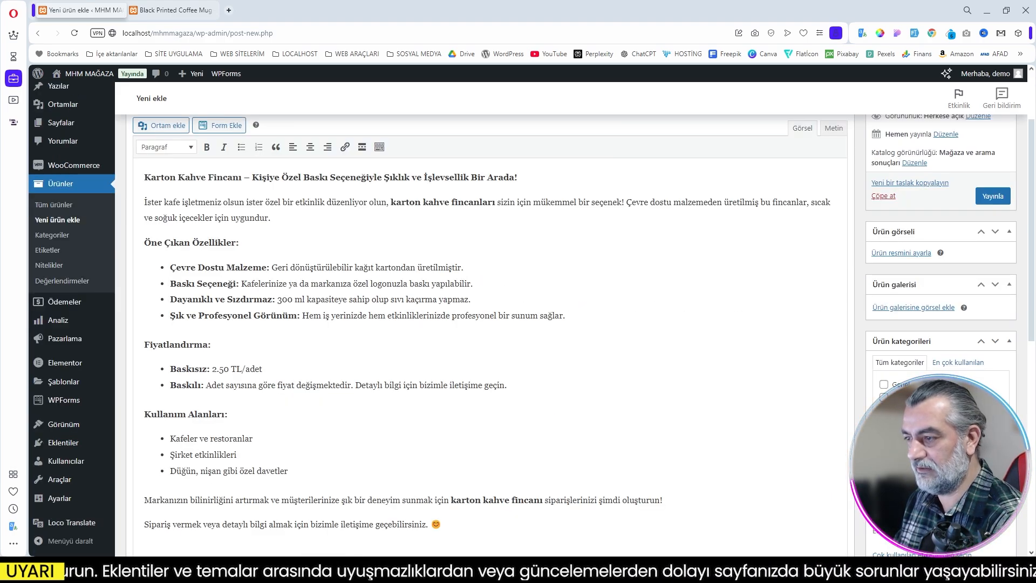
pyautogui.scroll(2, 486, 323)
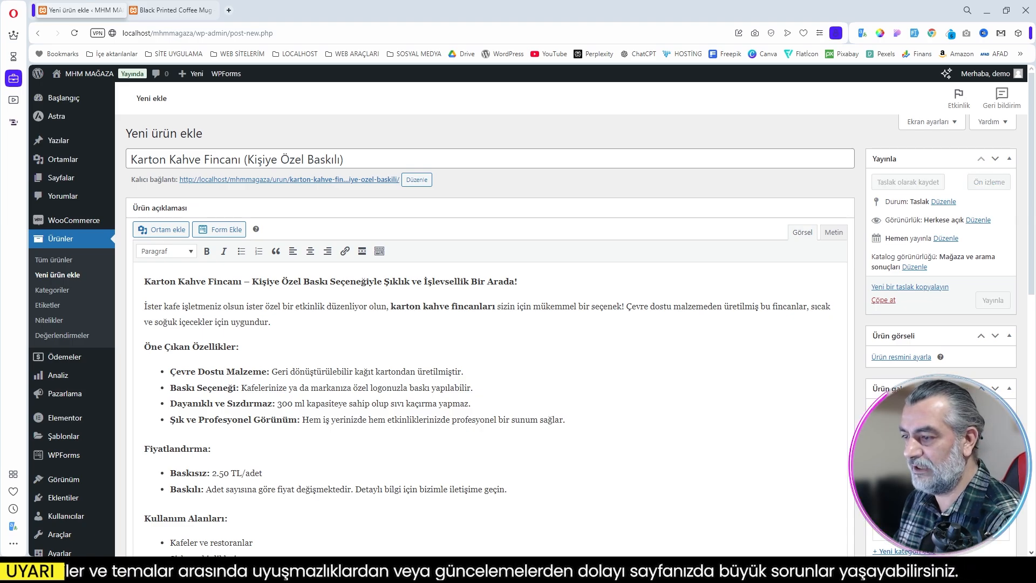
# Step: Look through the product type options, keep Basit ürün and set the product's normal price to 25 ₺
pyautogui.scroll(-7, 582, 406)
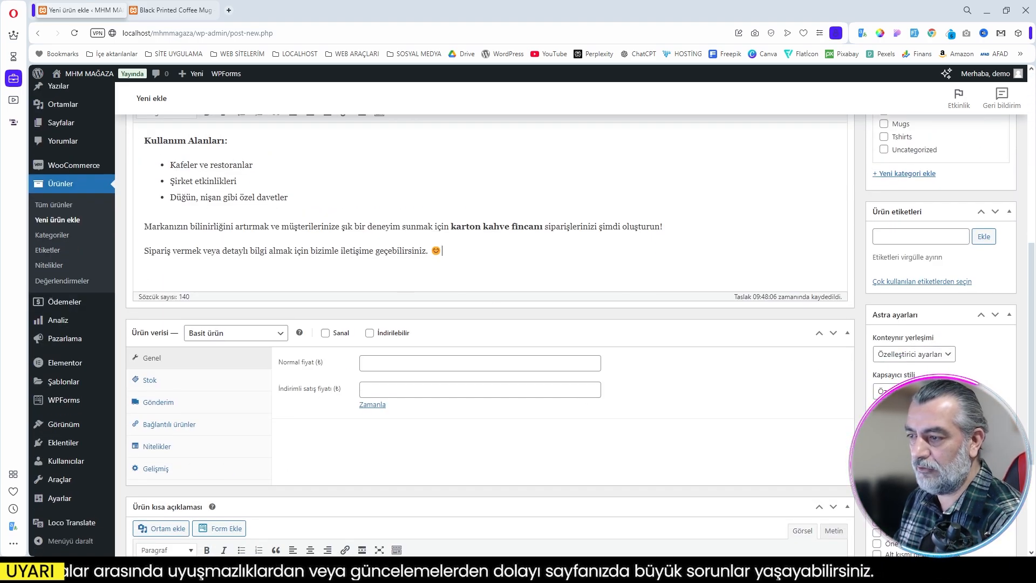
pyautogui.scroll(-2, 492, 271)
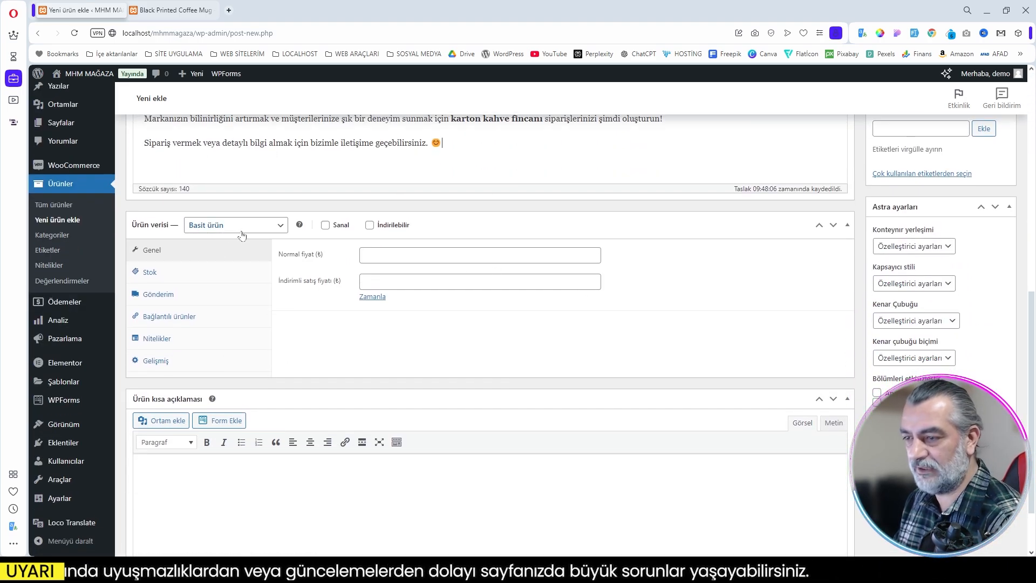
pyautogui.click(241, 226)
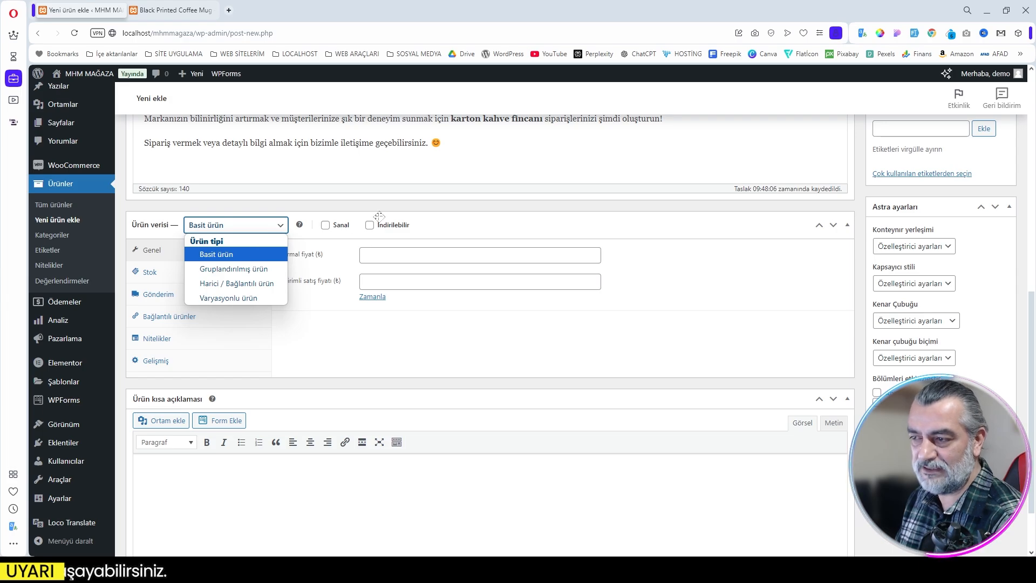
pyautogui.moveTo(327, 233)
pyautogui.click(427, 225)
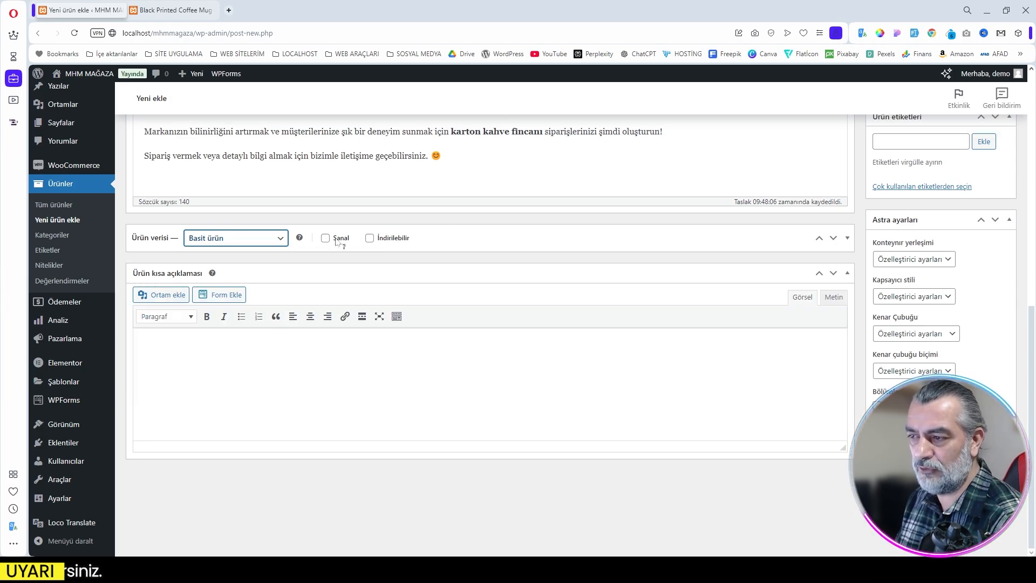
pyautogui.click(437, 235)
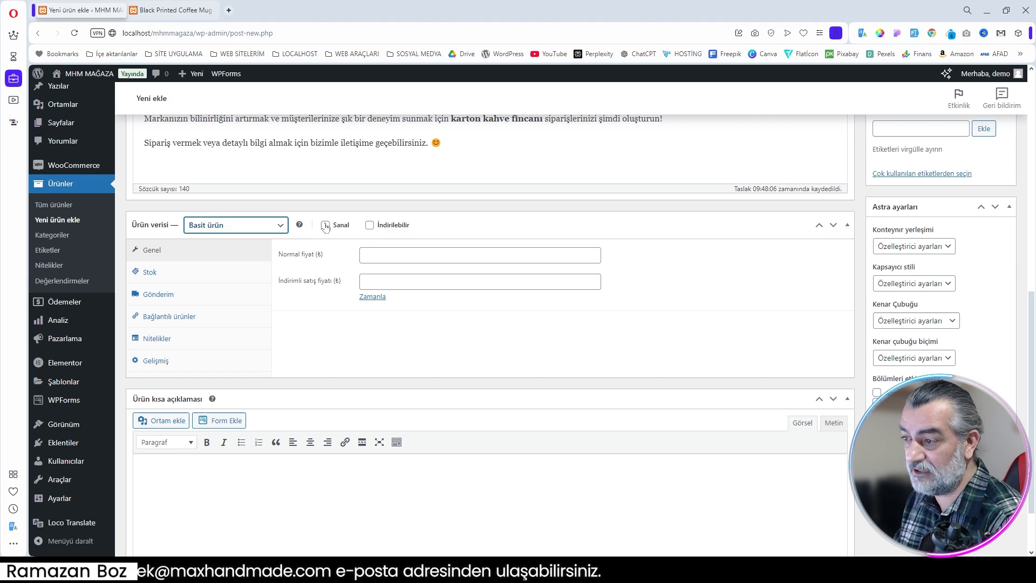
pyautogui.click(365, 256)
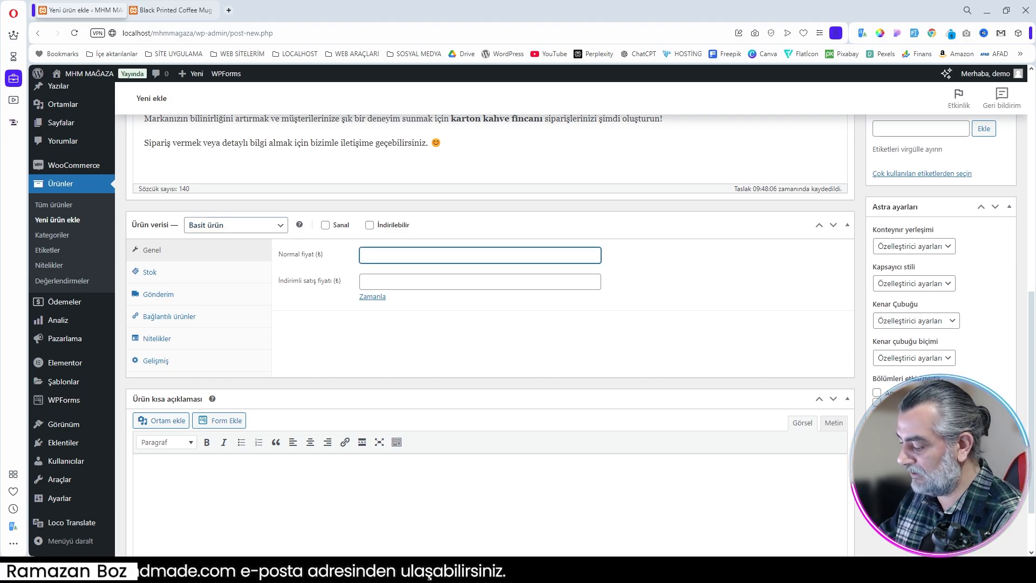
pyautogui.write('25')
pyautogui.click(411, 323)
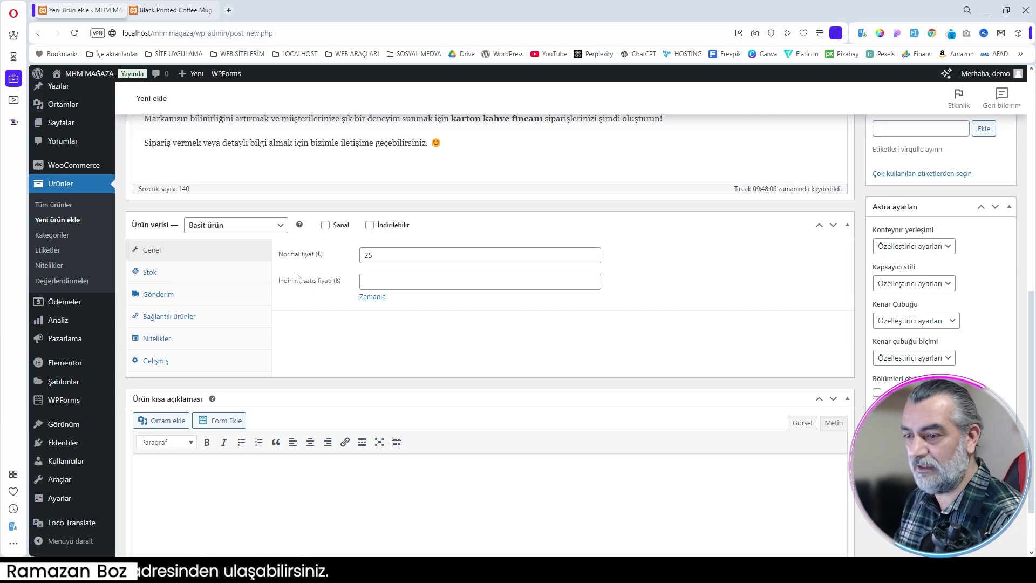
# Step: Turn on stock quantity tracking for the product and set the quantity to 1000
pyautogui.click(162, 275)
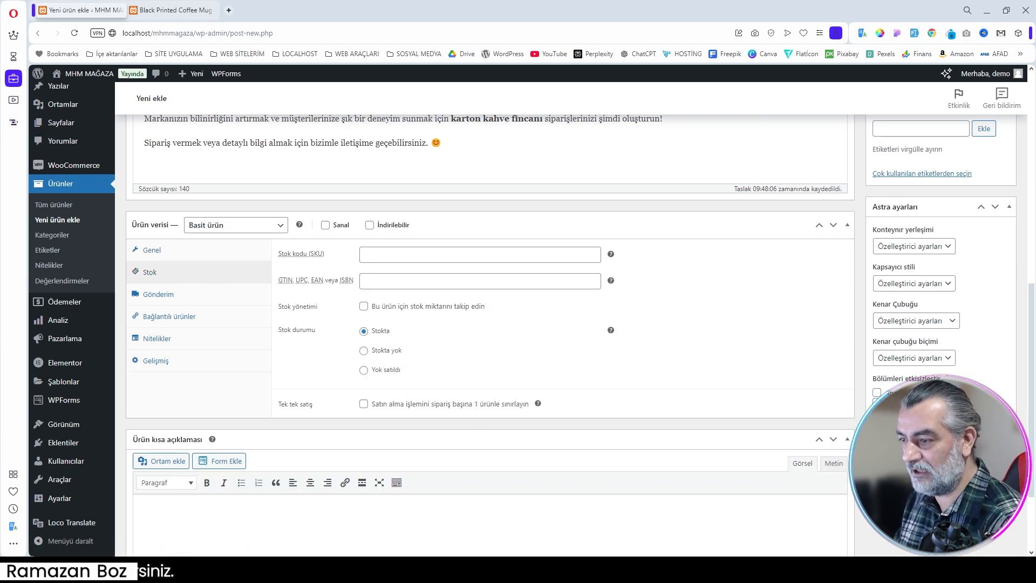
pyautogui.click(364, 307)
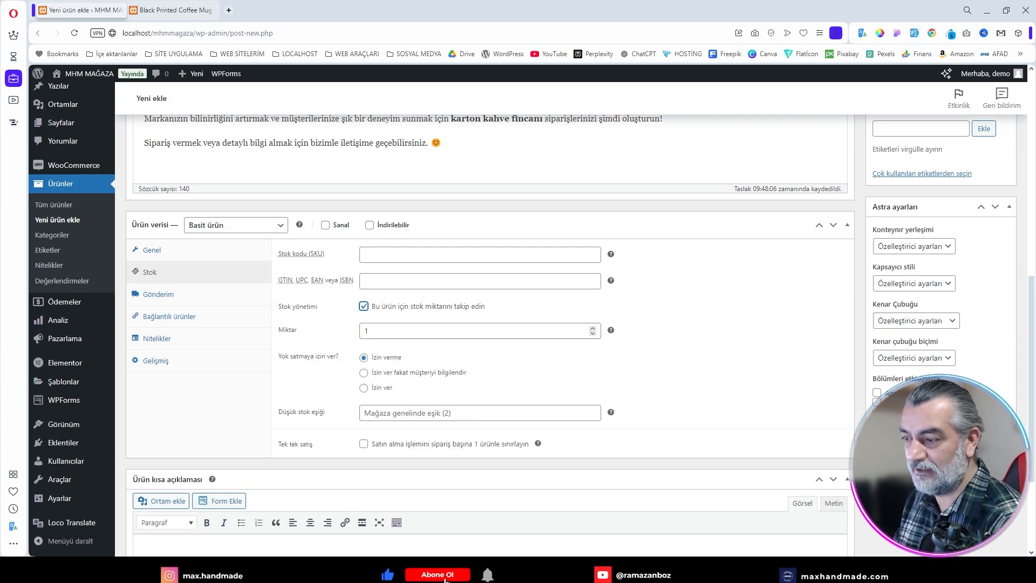
pyautogui.press('Tab')
pyautogui.write('1000')
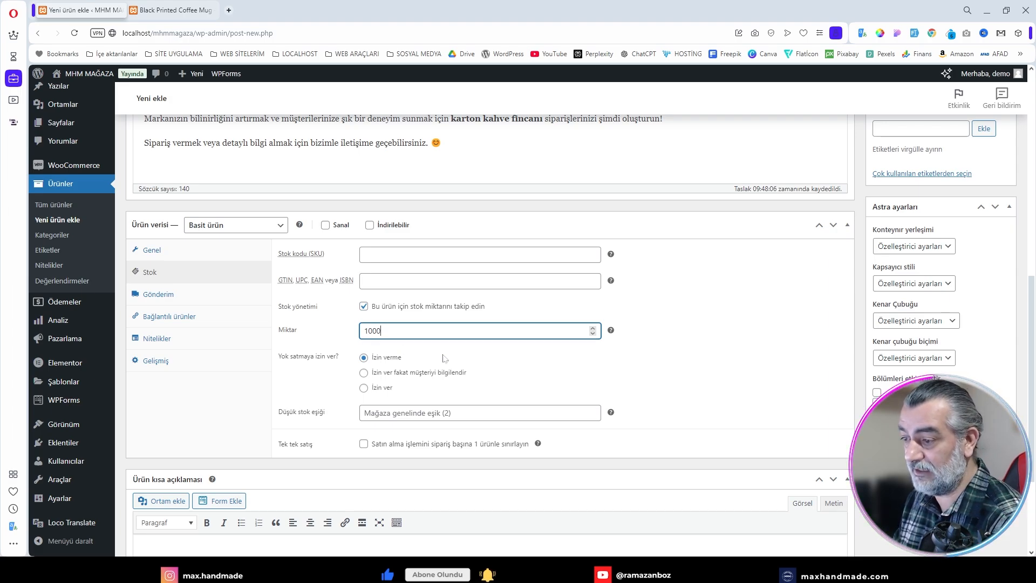
pyautogui.click(489, 360)
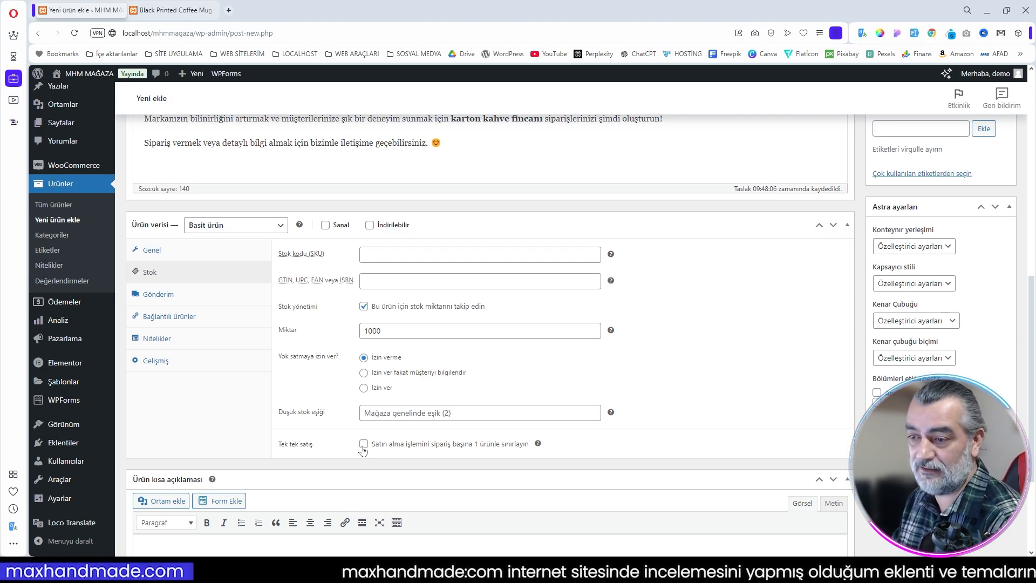
# Step: Look through the product's shipping, linked products and advanced settings
pyautogui.click(172, 296)
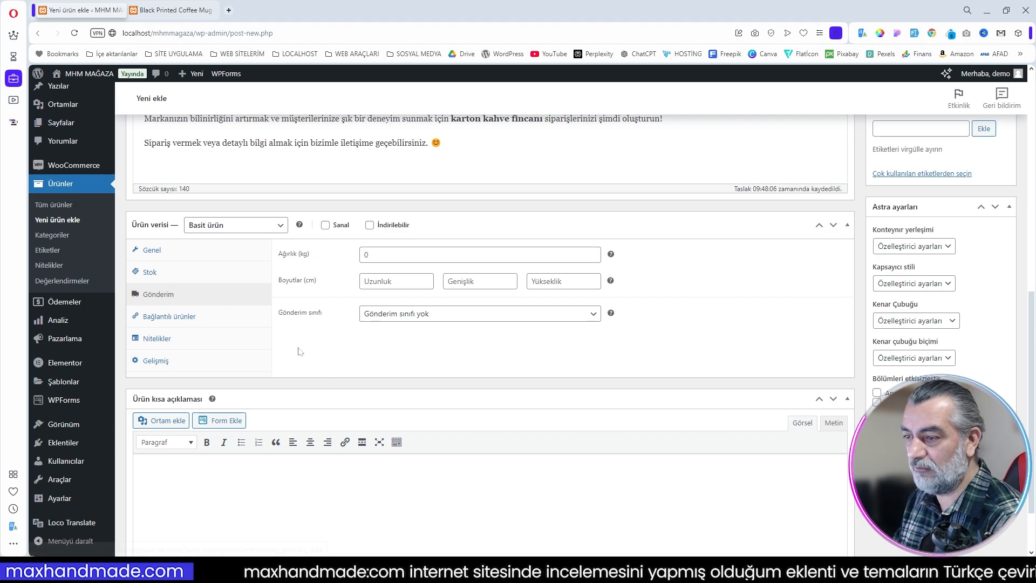
pyautogui.click(157, 318)
pyautogui.click(167, 361)
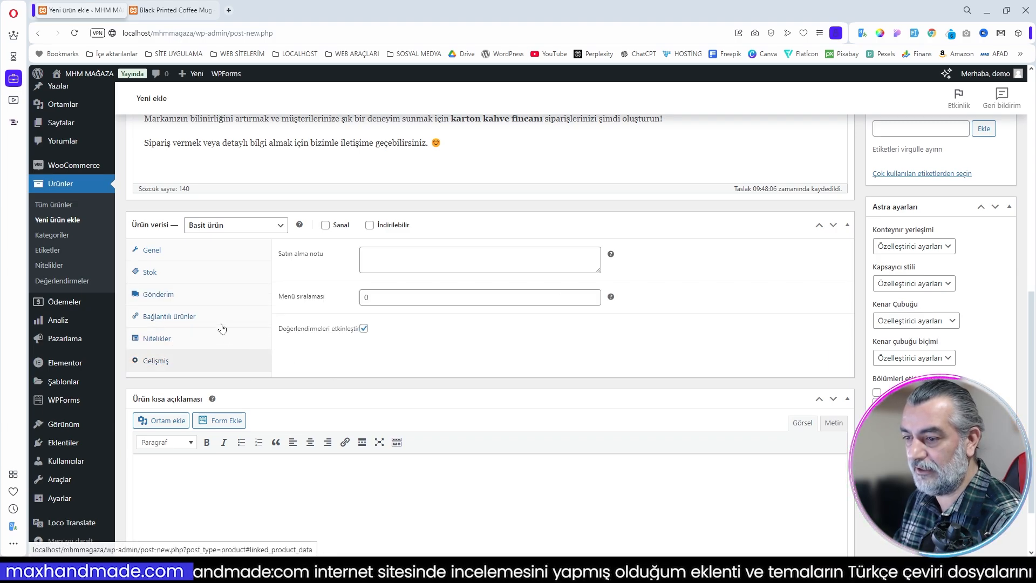
# Step: Paste the prepared short description covering eco-friendly design, custom printing, 300 ml capacity and the 2.50 TL/adet unprinted price
pyautogui.scroll(8, 425, 196)
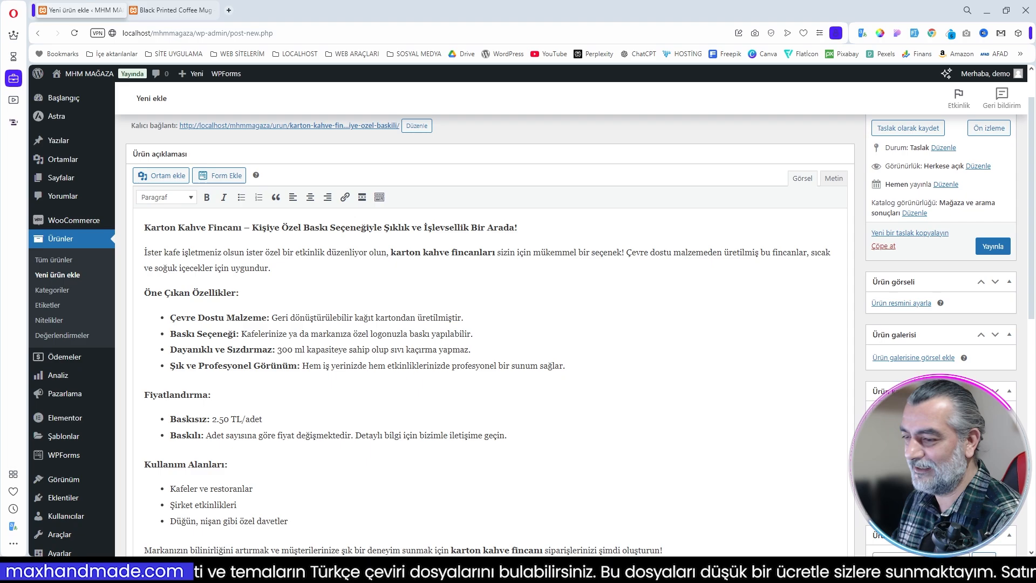
pyautogui.scroll(-6, 653, 297)
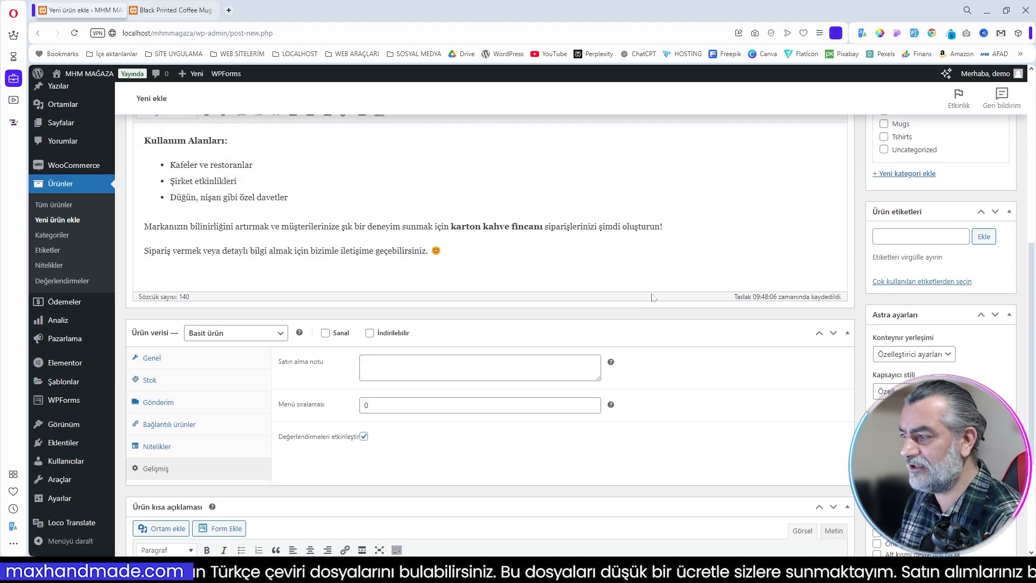
pyautogui.scroll(-3, 710, 301)
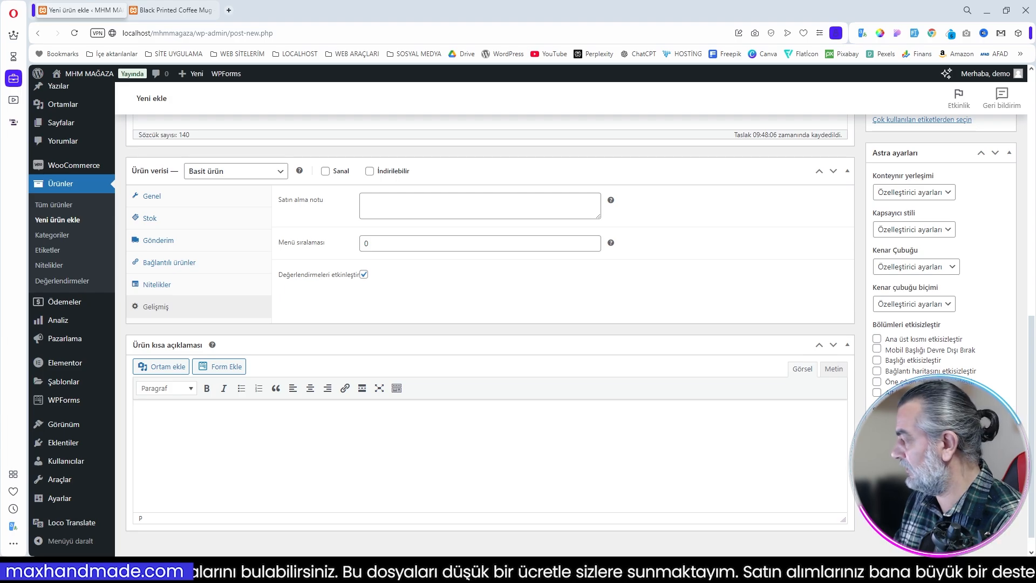
pyautogui.hotkey('ctrl', 'v')
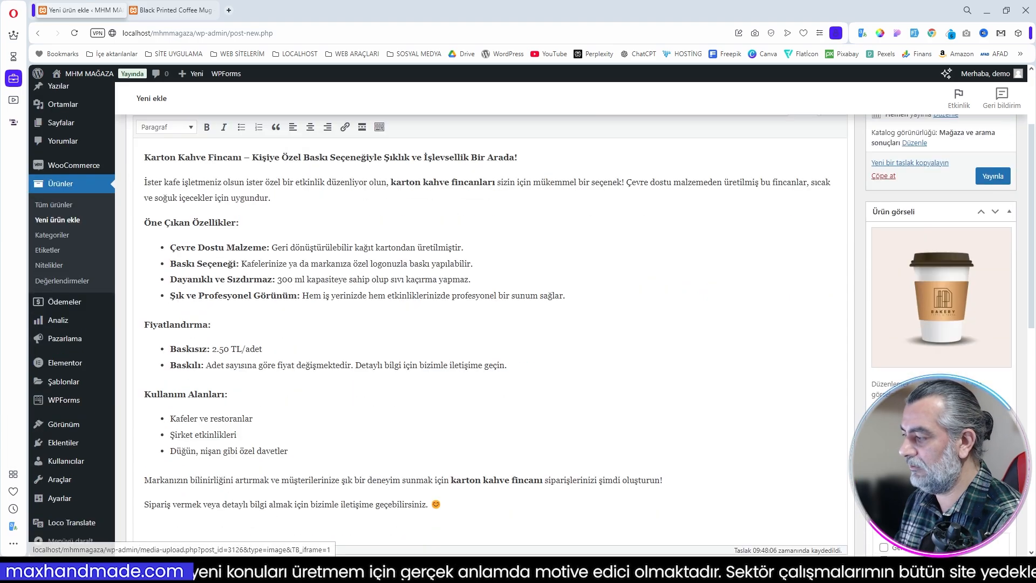
# Step: Set the Bakery paper cup picture as the product image, assign the Mugs category and add the tag fincan
pyautogui.scroll(-1, 531, 334)
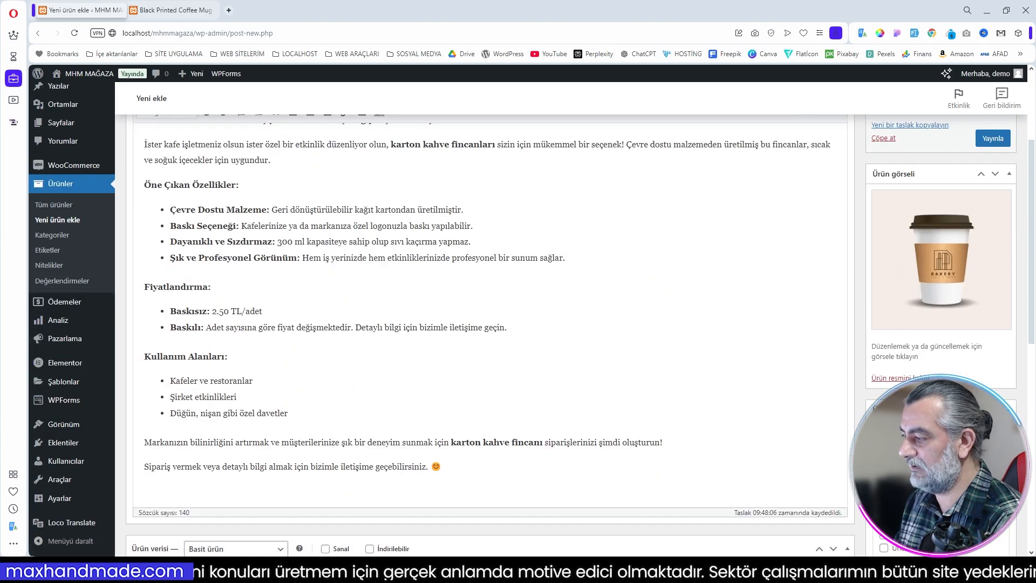
pyautogui.scroll(-3, 485, 323)
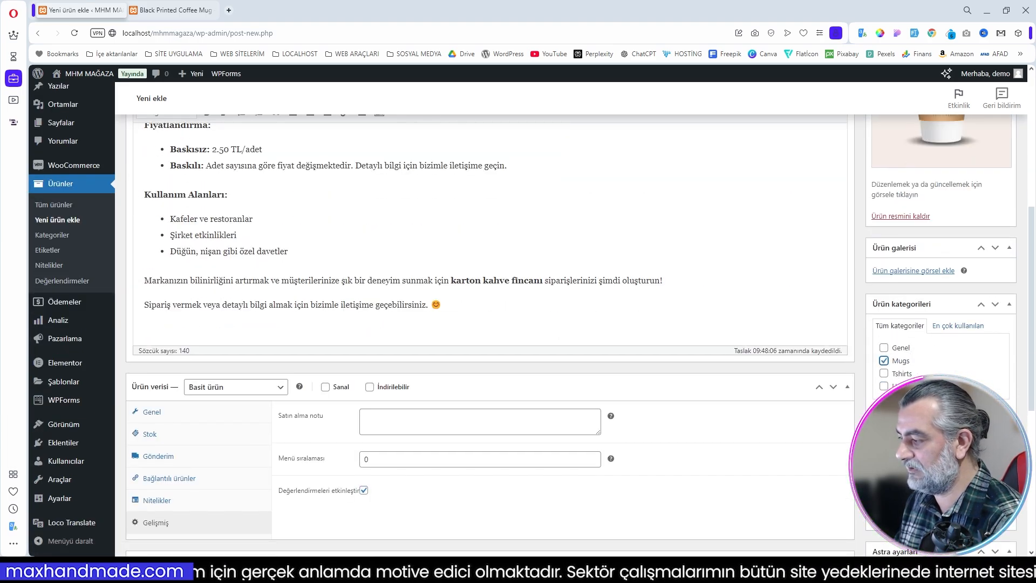
pyautogui.scroll(-1, 486, 323)
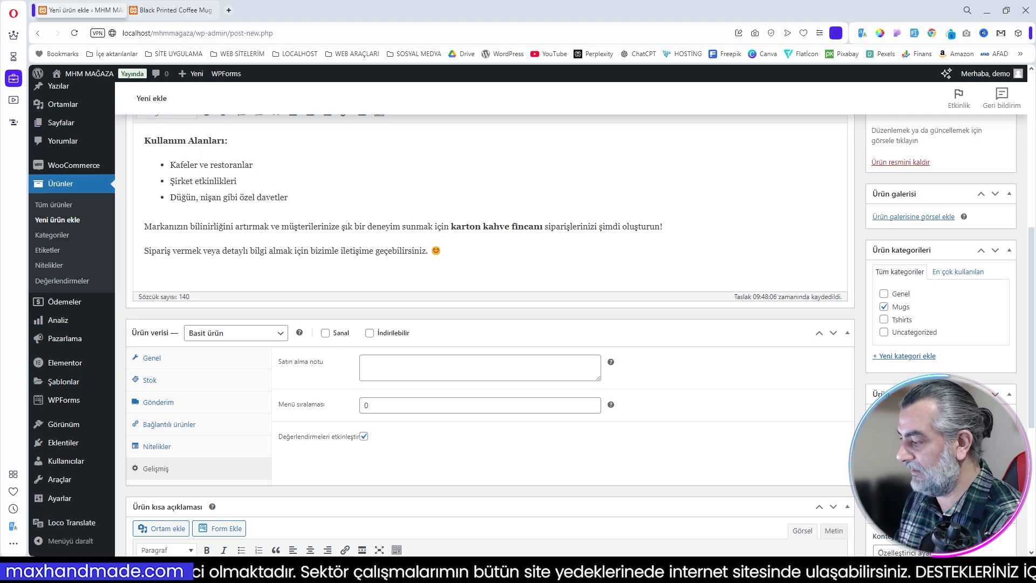
pyautogui.scroll(-6, 486, 324)
pyautogui.scroll(10, 486, 324)
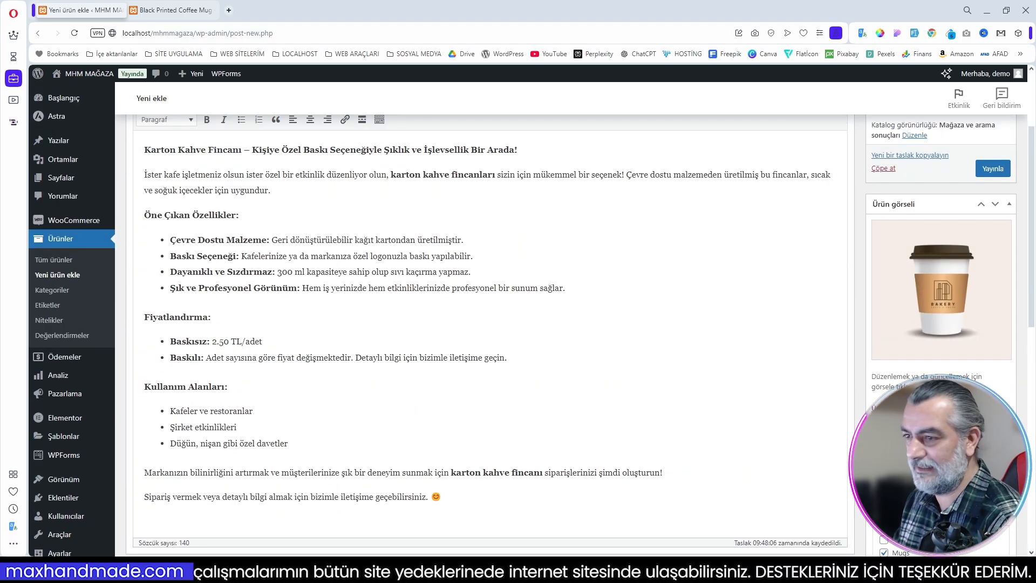
pyautogui.scroll(3, 997, 306)
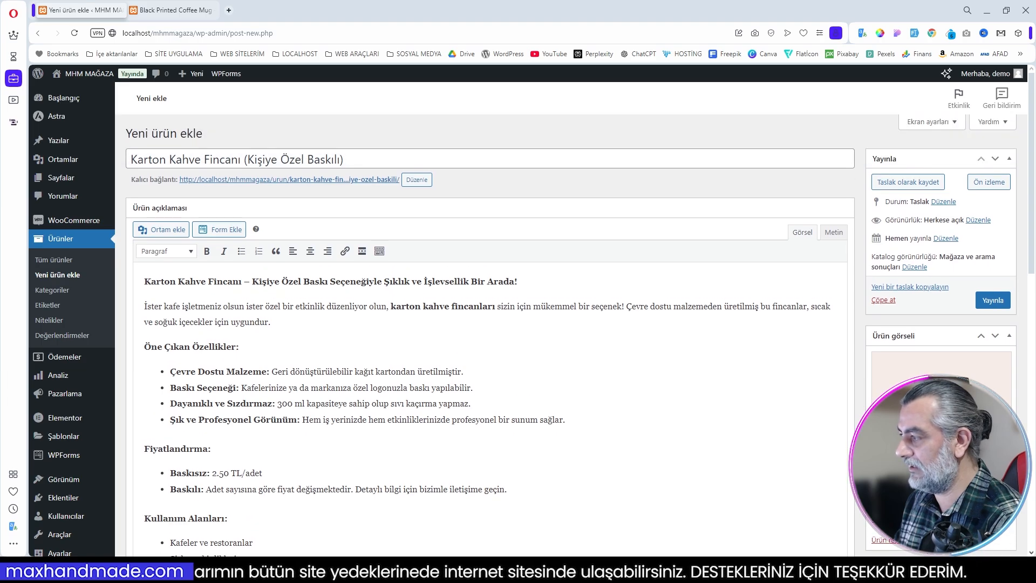
# Step: Publish the product and view its storefront page to check the image, price, stock, descriptions and related products
pyautogui.click(992, 300)
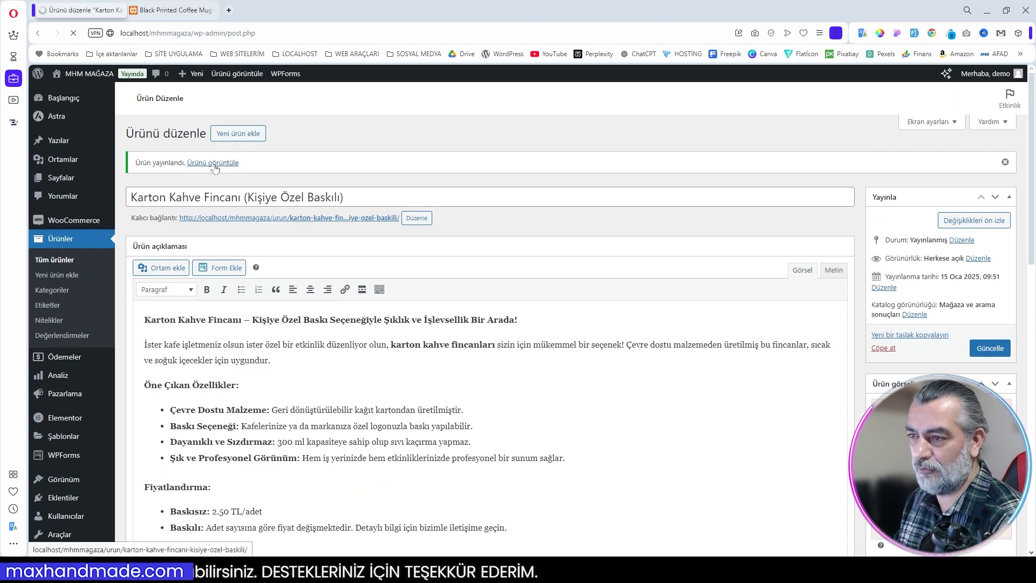
pyautogui.keyDown('ctrl'); pyautogui.click(215, 165); pyautogui.keyUp('ctrl')
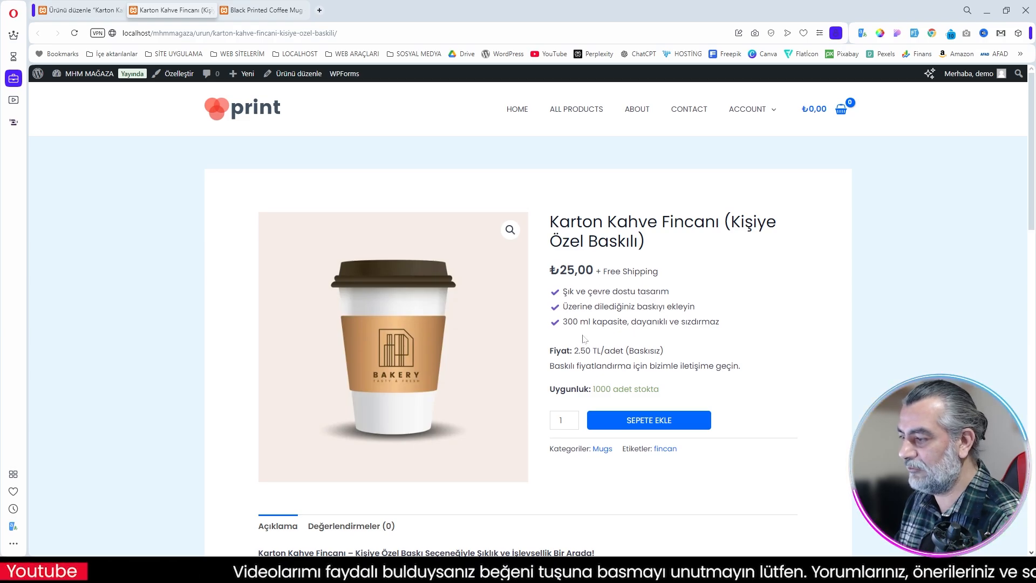
pyautogui.scroll(-4, 275, 330)
pyautogui.scroll(-6, 276, 319)
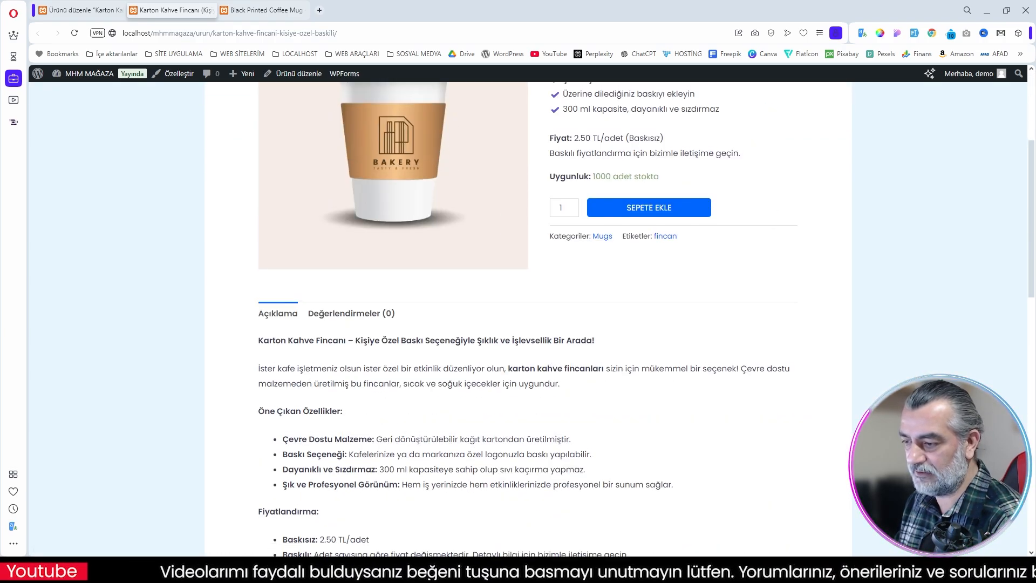
pyautogui.scroll(-3, 663, 424)
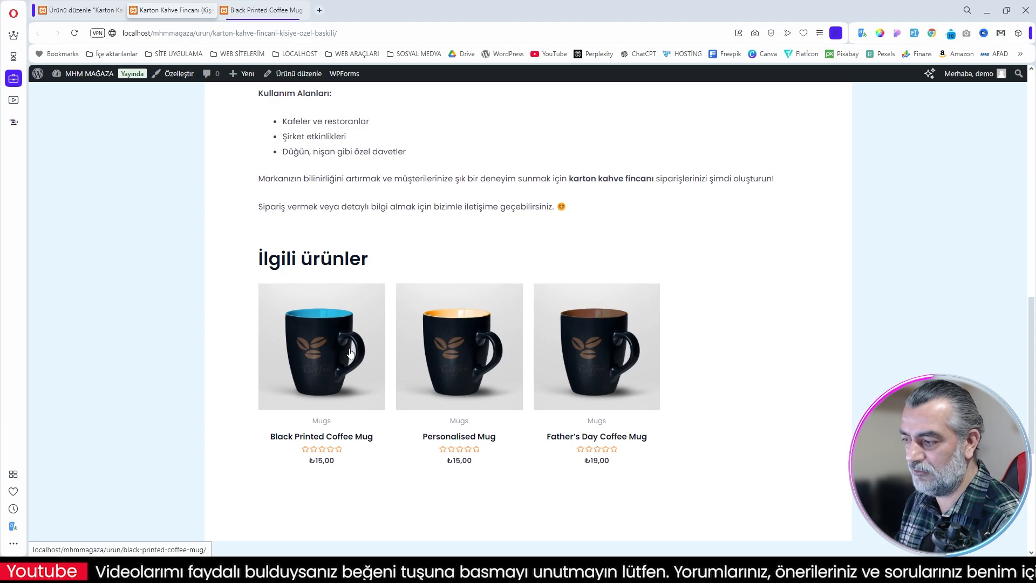
pyautogui.scroll(10, 663, 424)
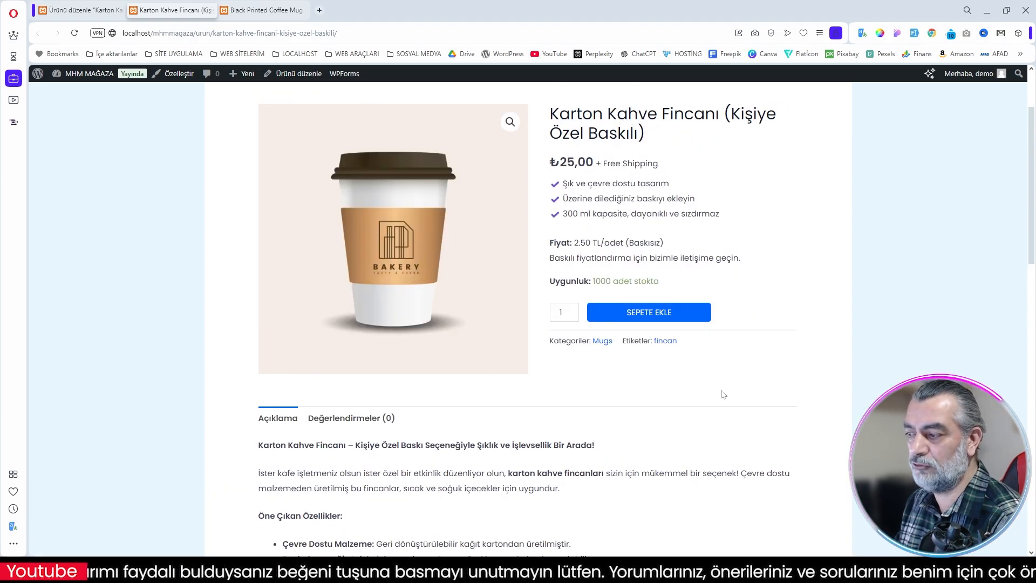
pyautogui.scroll(2, 730, 365)
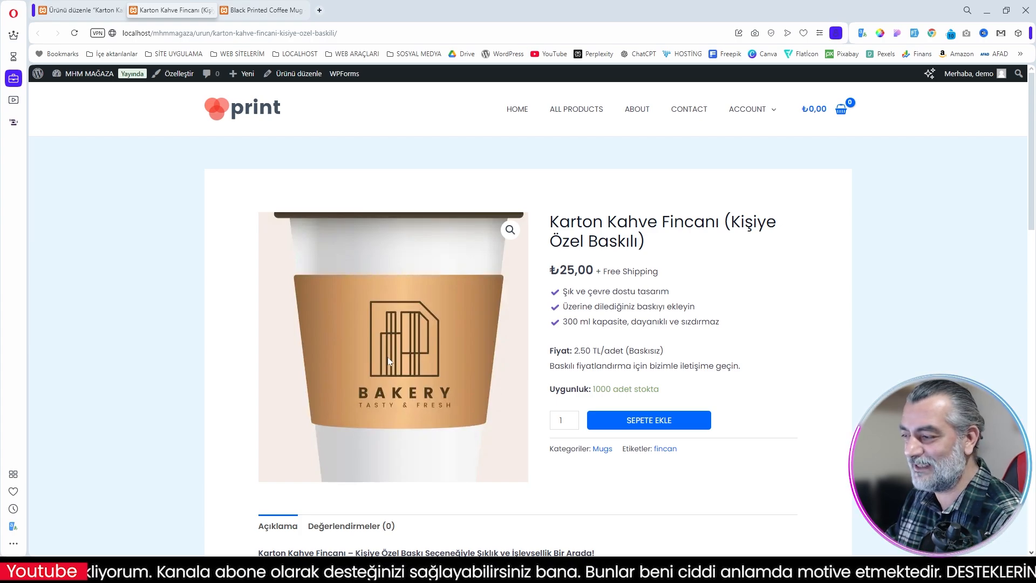
pyautogui.scroll(-1, 820, 411)
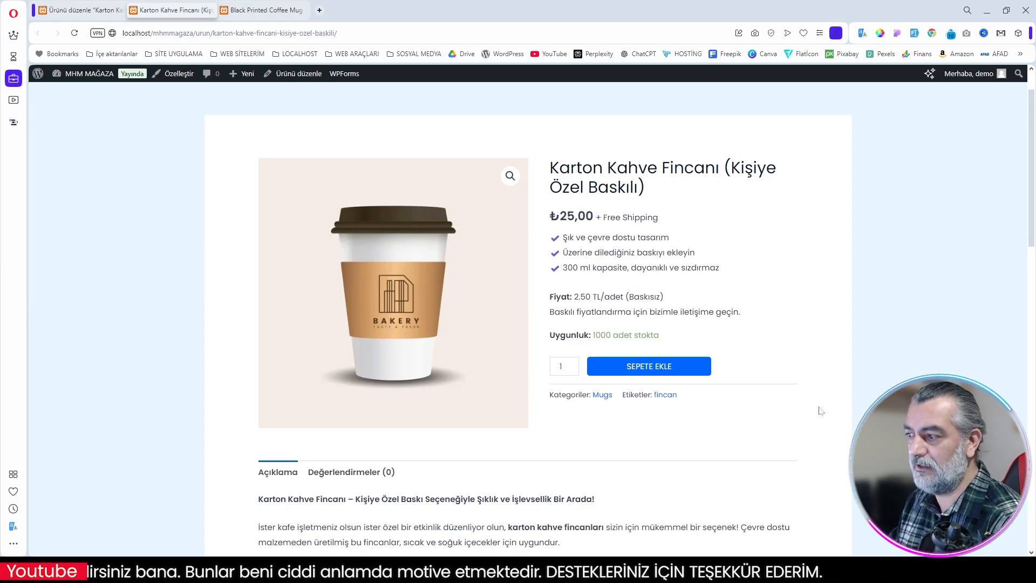
pyautogui.scroll(1, 817, 409)
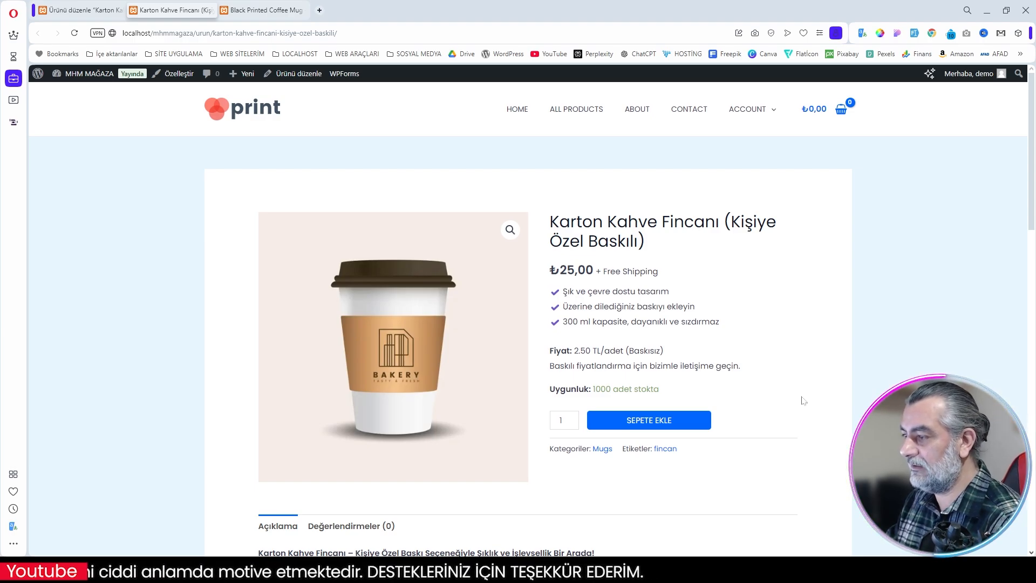
# Step: Return to the product editor, then bring up the product attributes page and examine the variation swatch types available for a new attribute
pyautogui.click(81, 10)
pyautogui.scroll(-10, 674, 333)
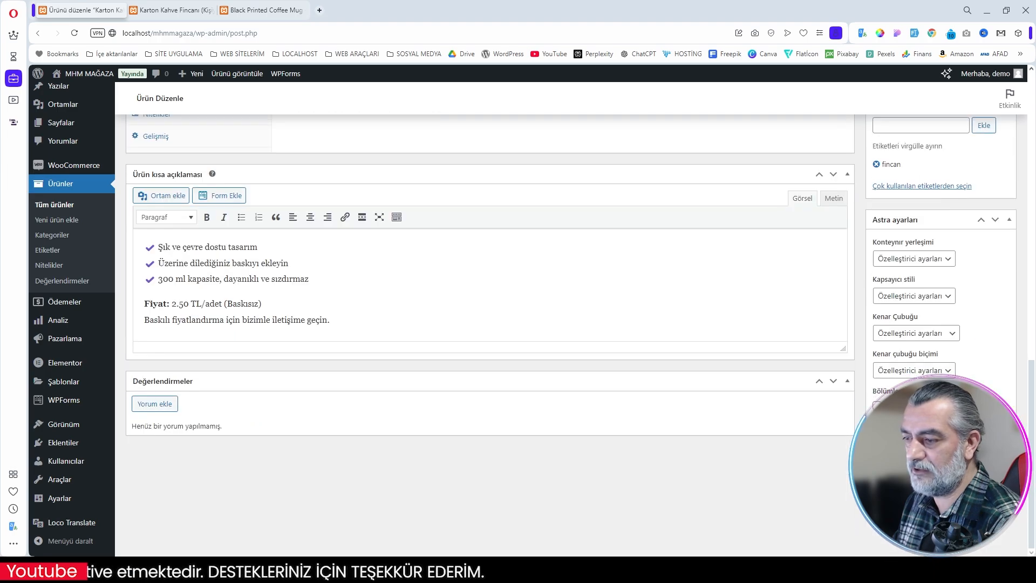
pyautogui.scroll(5, 675, 332)
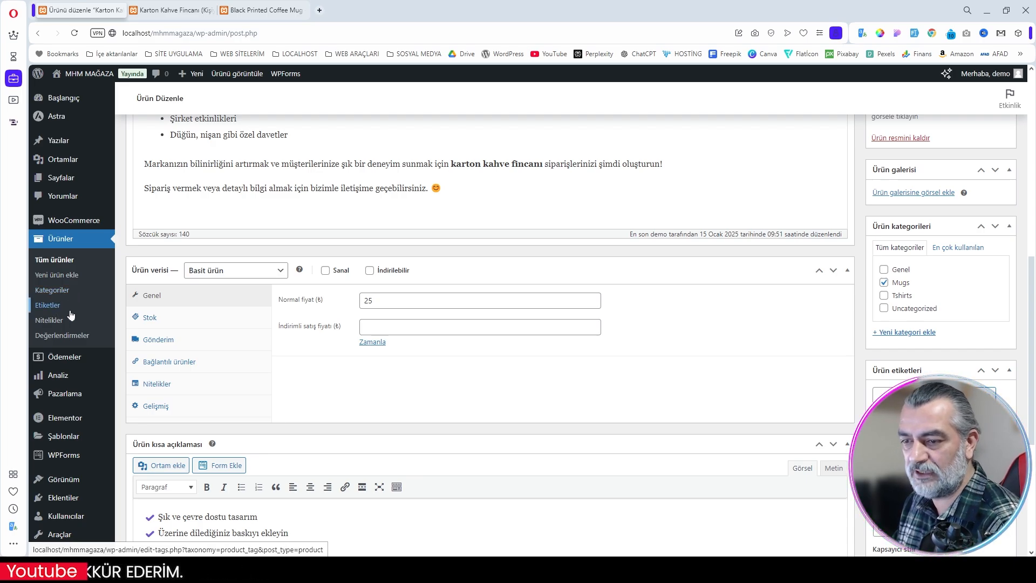
pyautogui.click(60, 340)
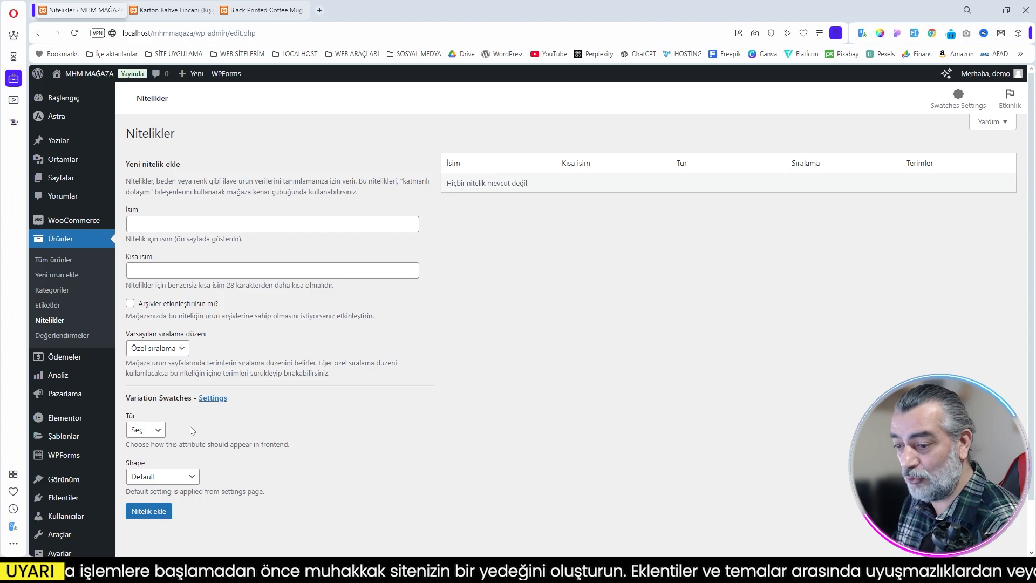
pyautogui.click(157, 431)
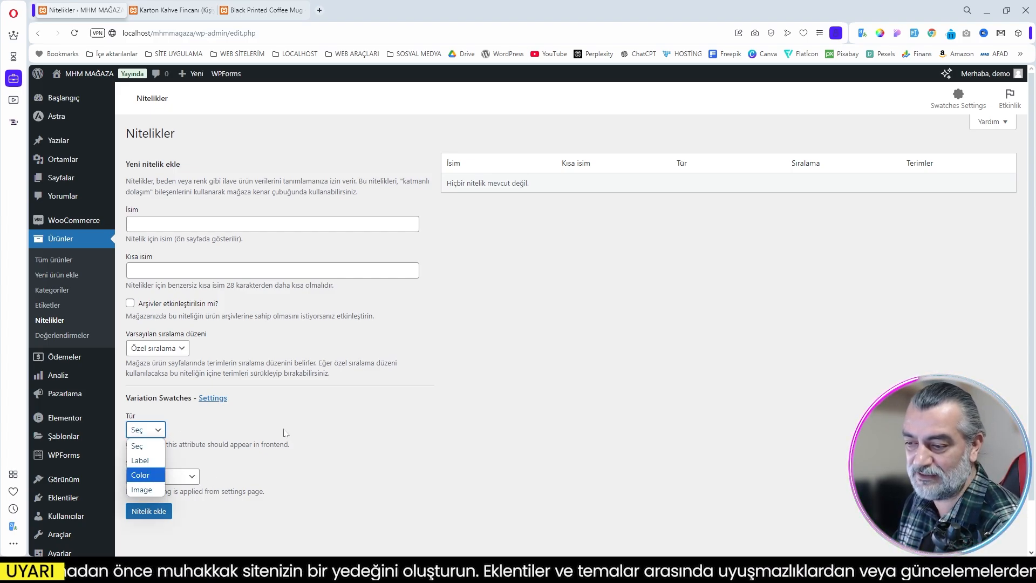
pyautogui.click(303, 425)
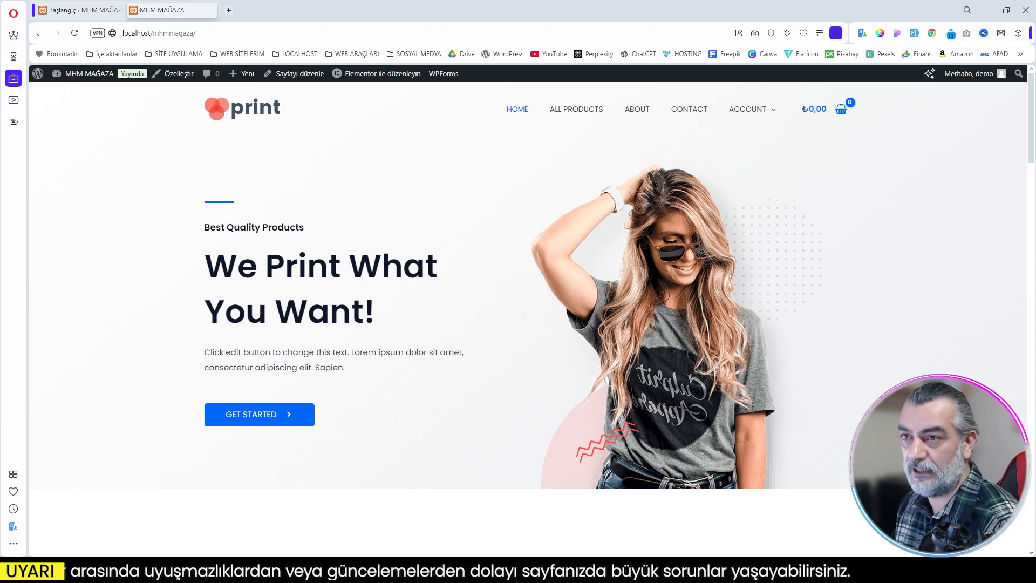
# Step: In the WordPress general settings, allow anyone to register an account and save the changes
pyautogui.click(81, 12)
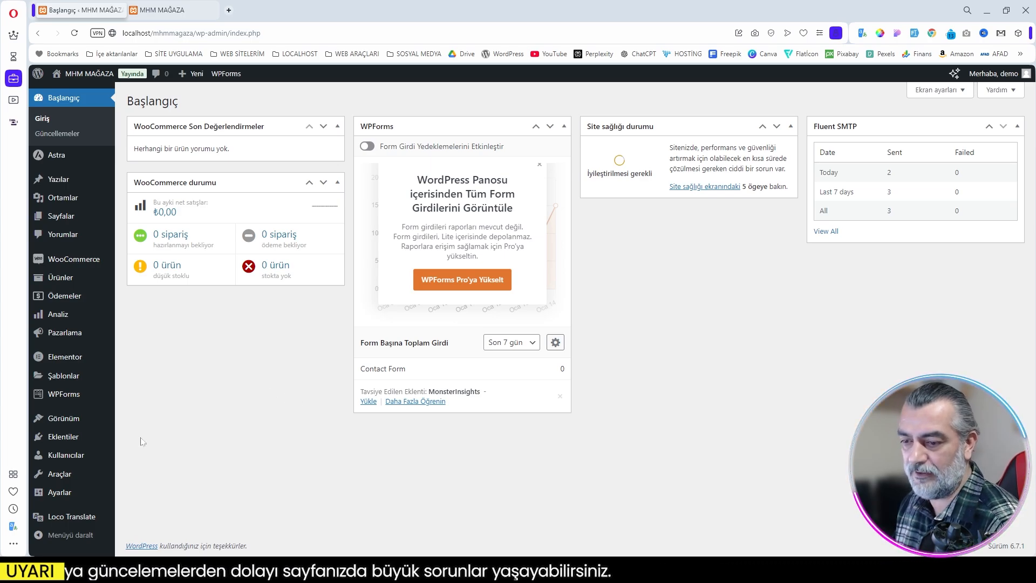
pyautogui.moveTo(64, 491)
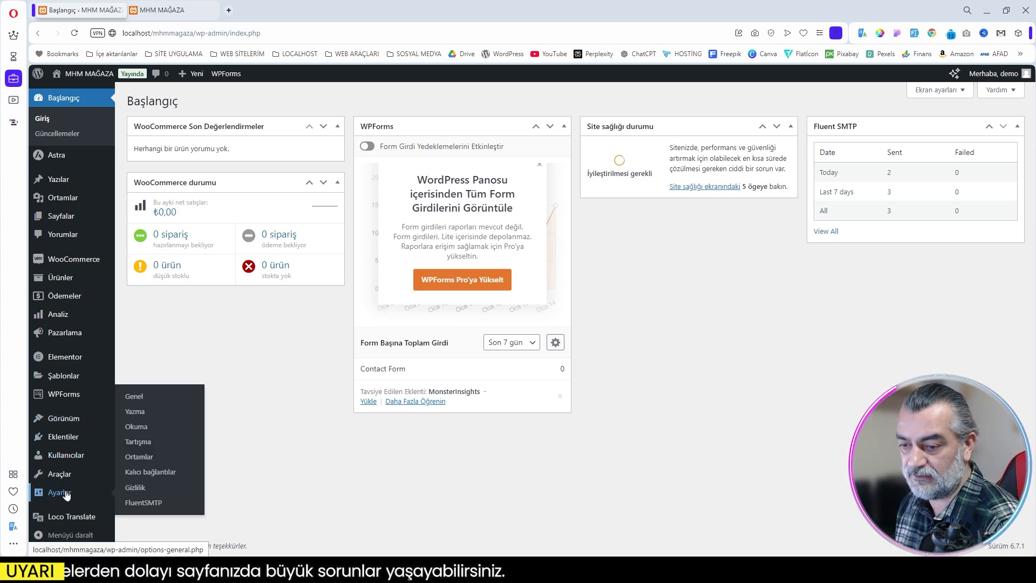
pyautogui.click(135, 403)
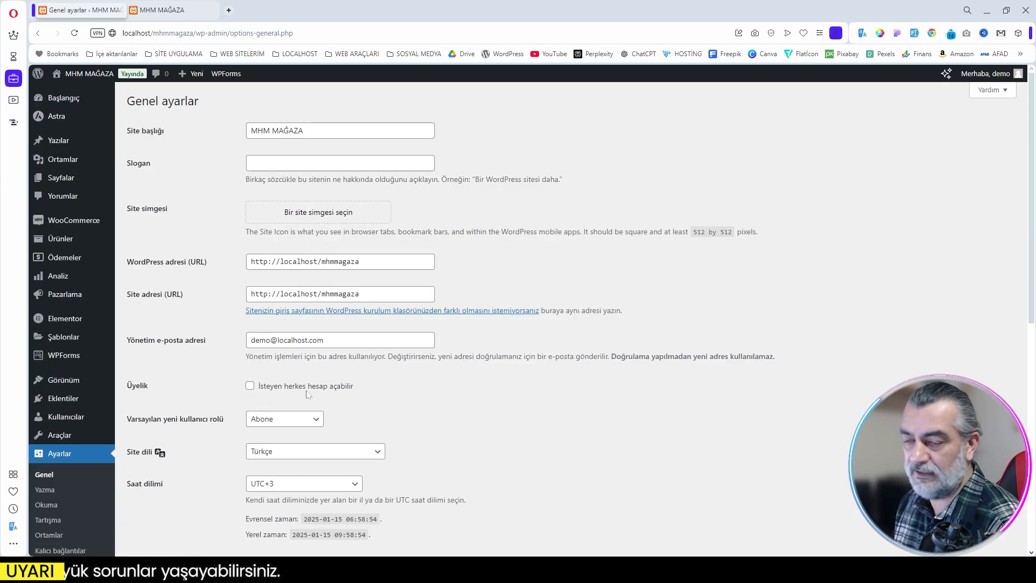
pyautogui.click(249, 385)
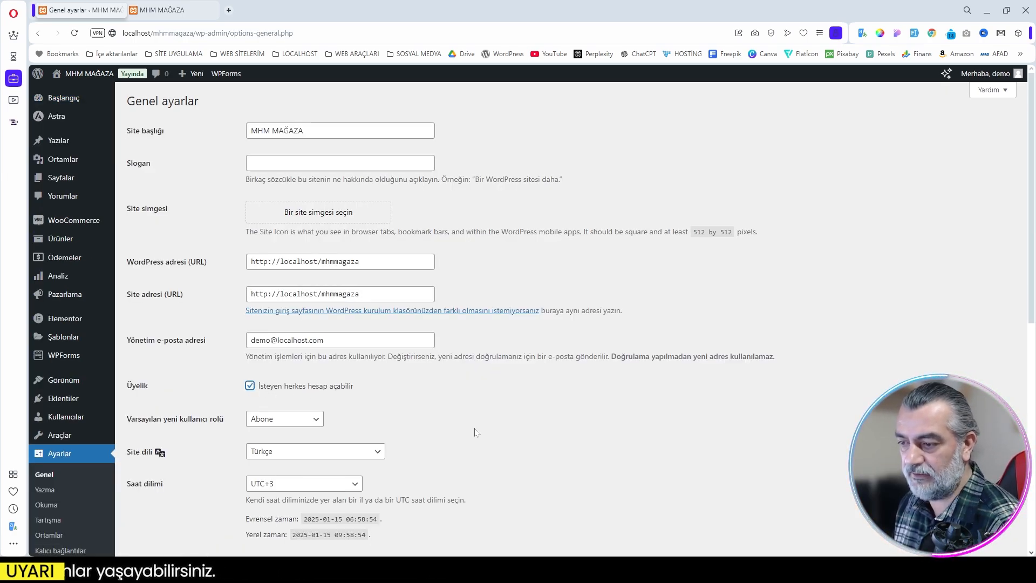
pyautogui.scroll(-8, 475, 430)
pyautogui.click(183, 500)
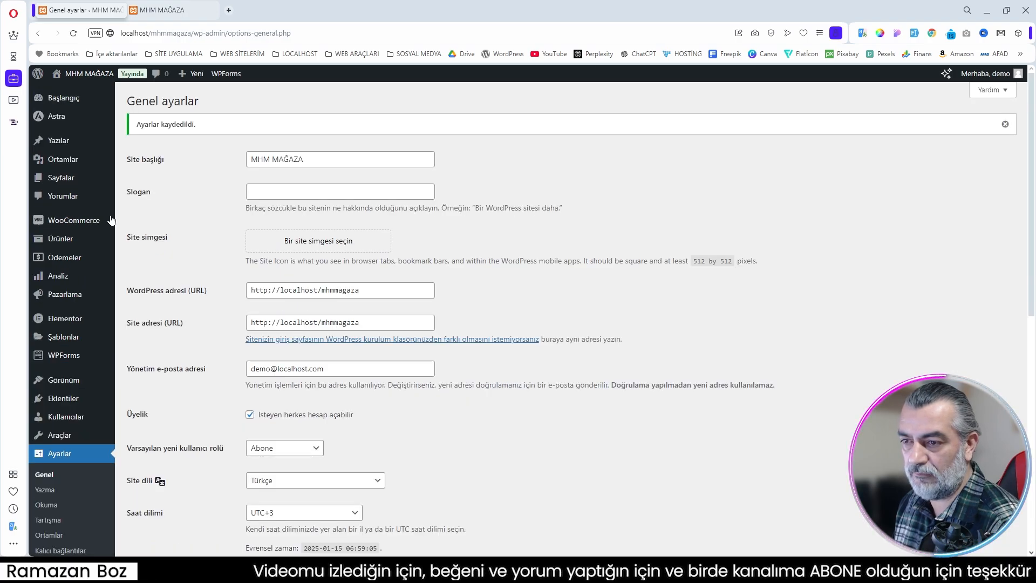
# Step: In WooCommerce's accounts and privacy settings, allow account creation on the "Hesabım" page, enable sending a password setup link, and save
pyautogui.moveTo(70, 227)
pyautogui.click(135, 298)
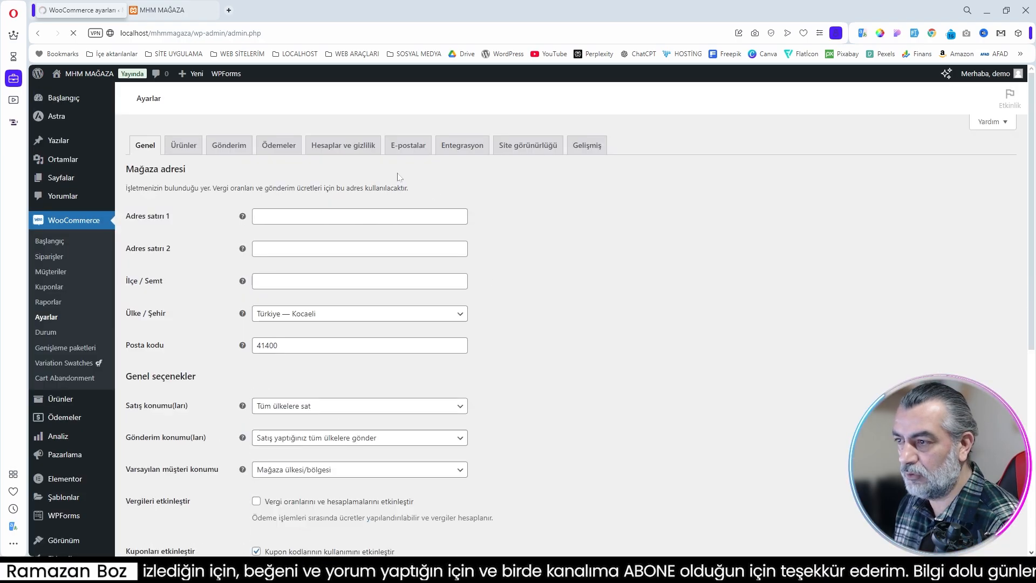
pyautogui.click(340, 149)
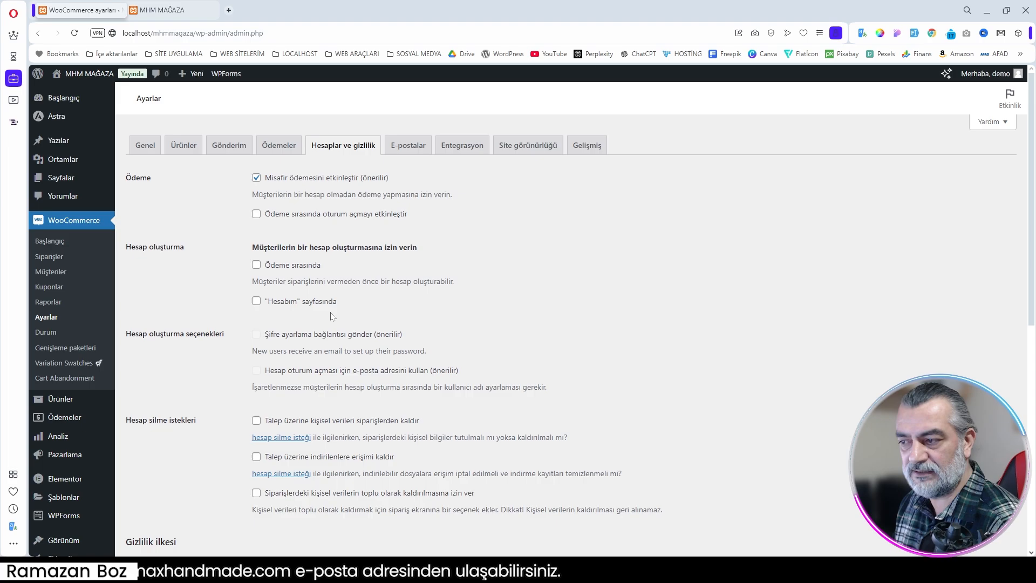
pyautogui.click(257, 301)
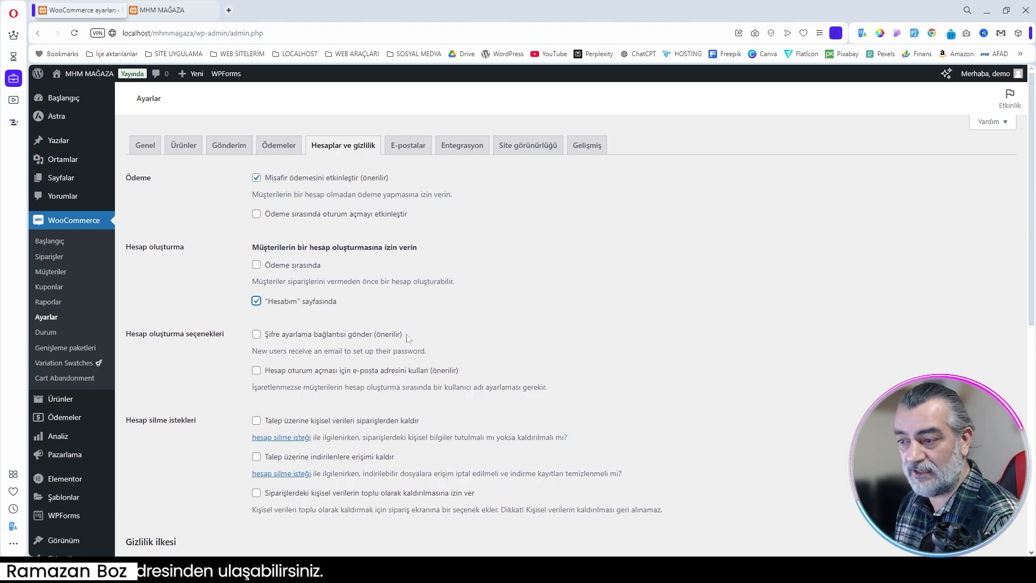
pyautogui.click(257, 335)
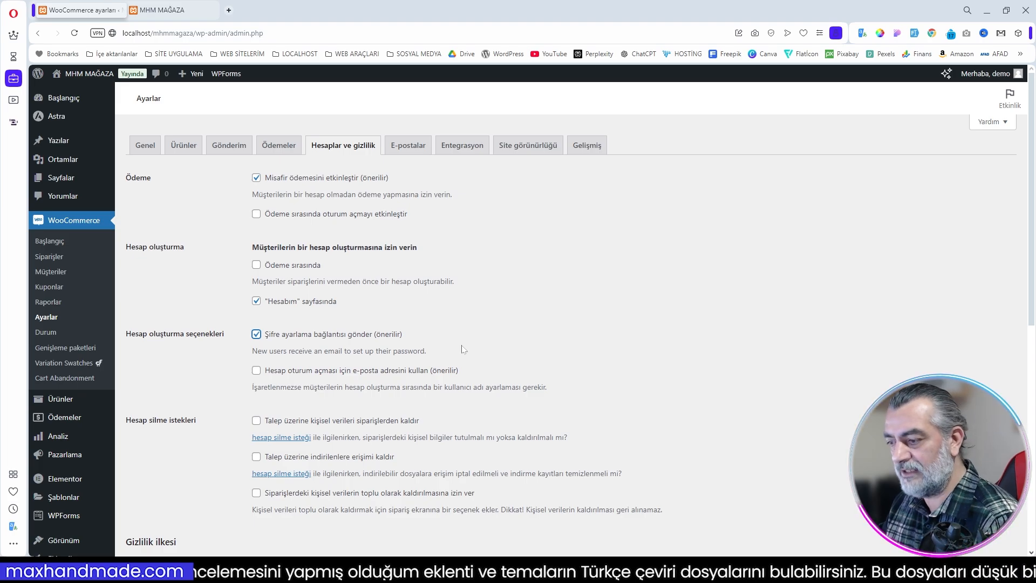
pyautogui.scroll(-8, 464, 351)
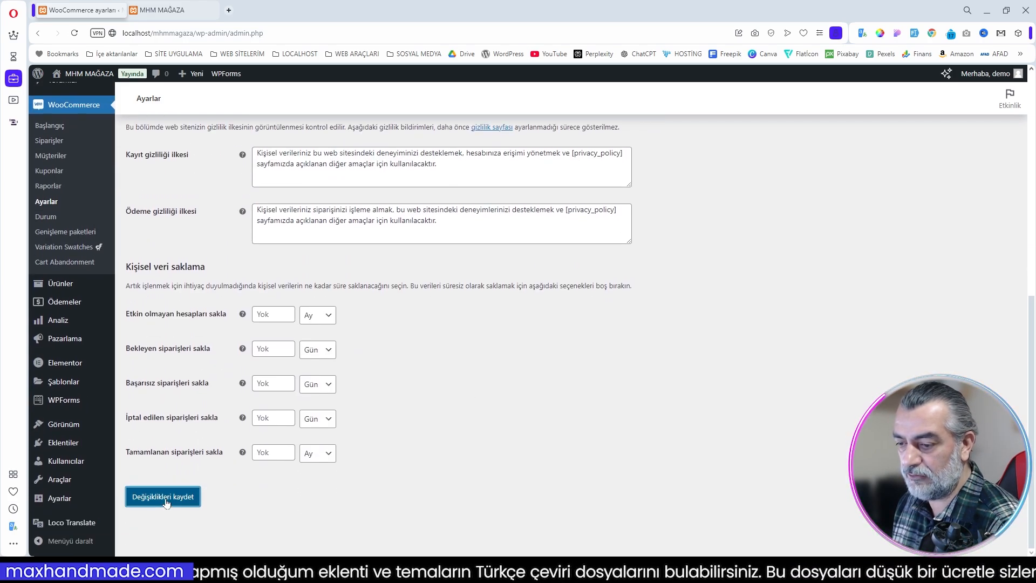
pyautogui.click(167, 501)
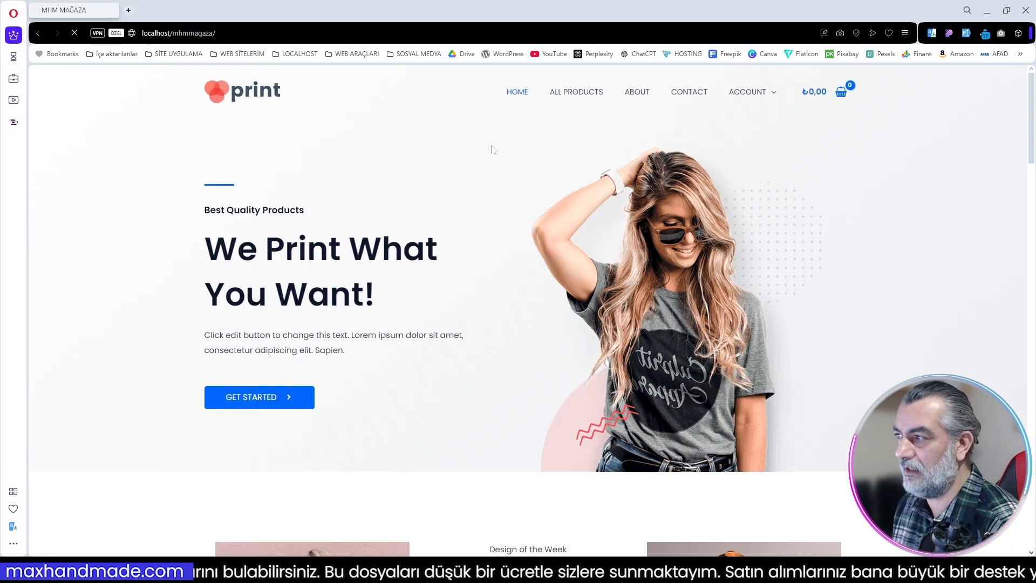
# Step: In the private storefront window, bring up the account page and examine the sign-up form's note about setting a password
pyautogui.moveTo(752, 108)
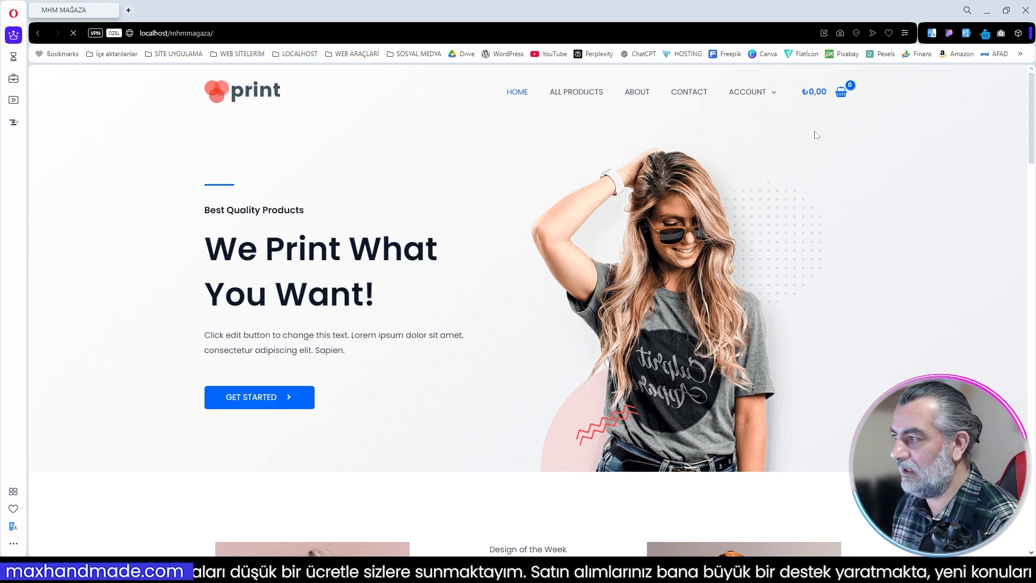
pyautogui.click(713, 97)
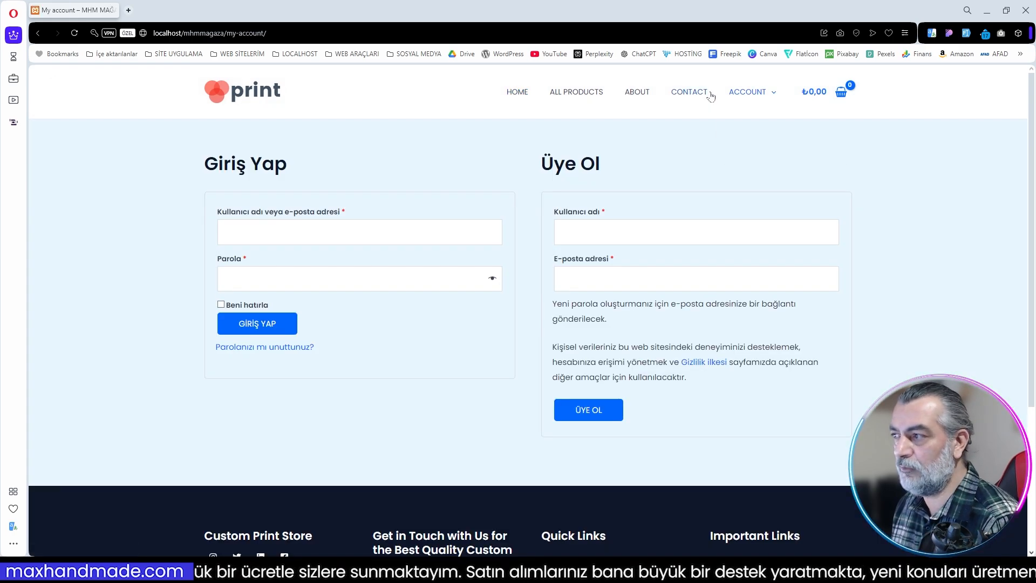
pyautogui.moveTo(752, 97)
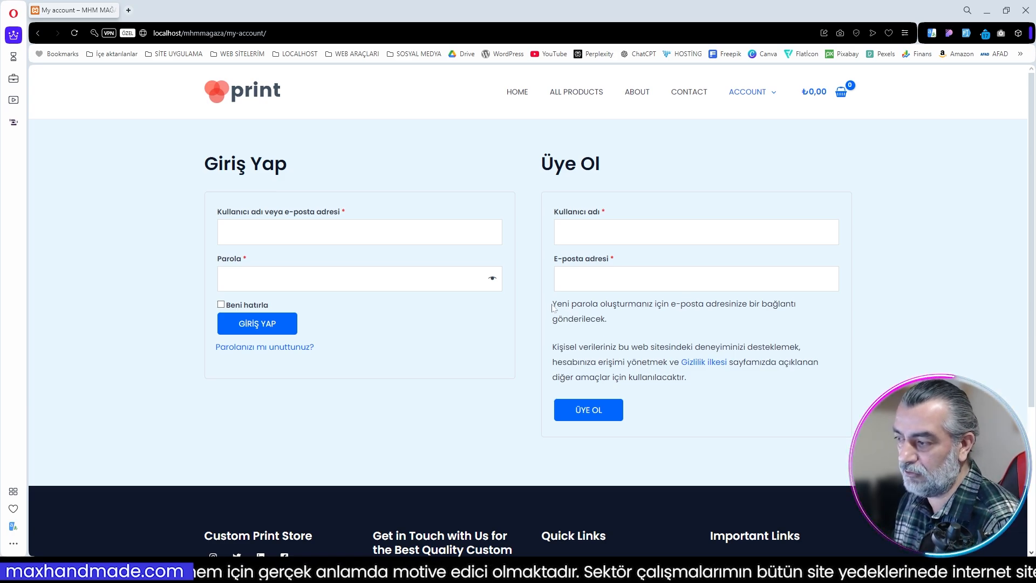
pyautogui.moveTo(553, 306); pyautogui.dragTo(623, 321)
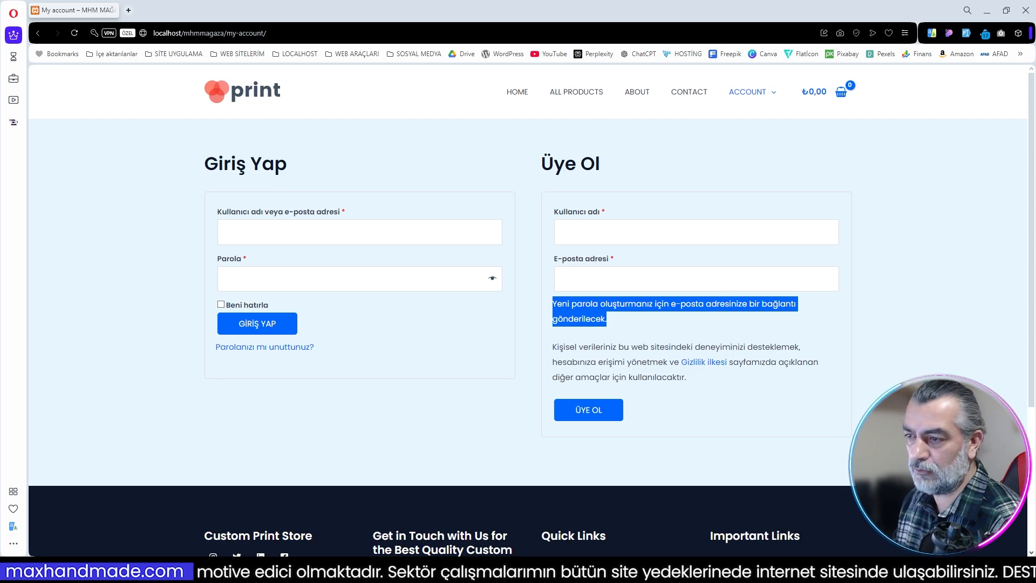
# Step: Sign in to the storefront as the test customer with the saved username and account password
pyautogui.click(264, 232)
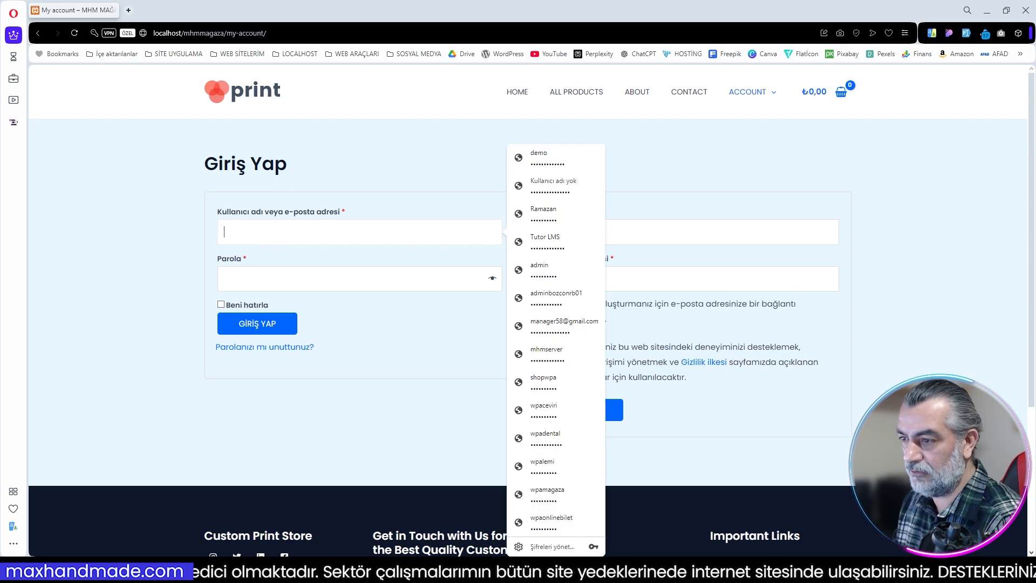
pyautogui.write('test')
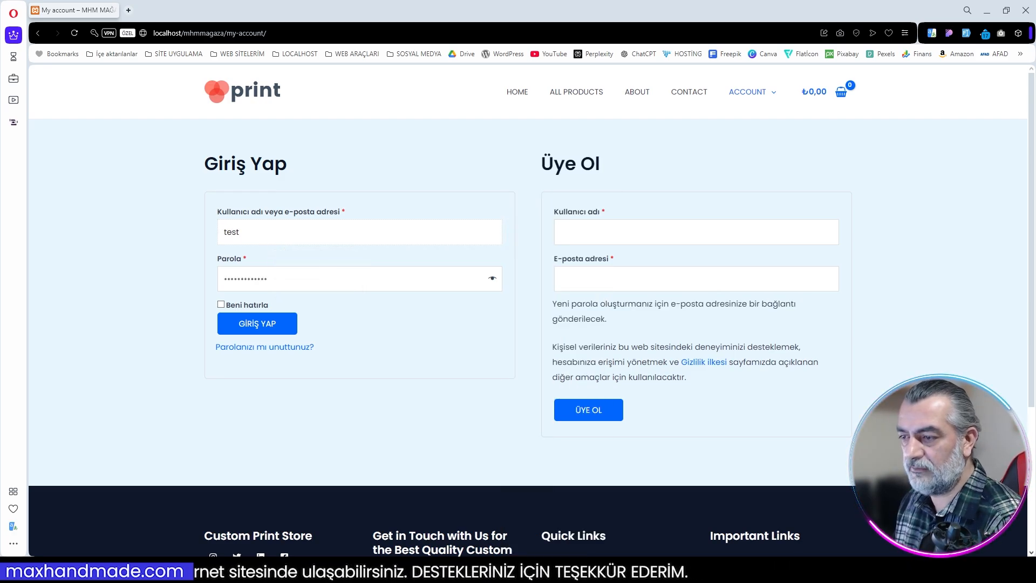
pyautogui.click(264, 329)
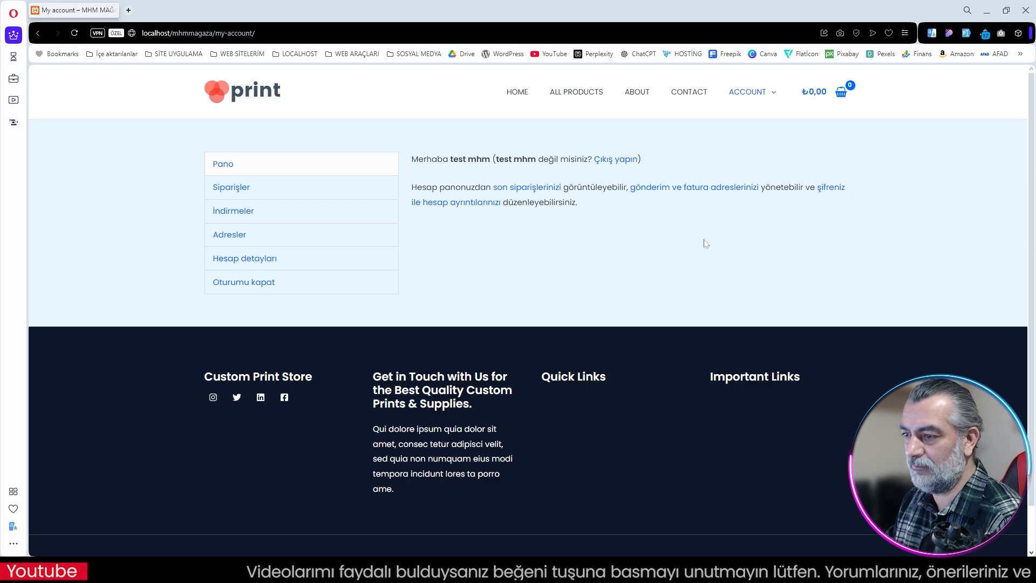
# Step: Add one Karton Kahve Fincanı (Kişiye Özel Baskılı) from the product listing to the cart and proceed from the cart to checkout
pyautogui.click(574, 93)
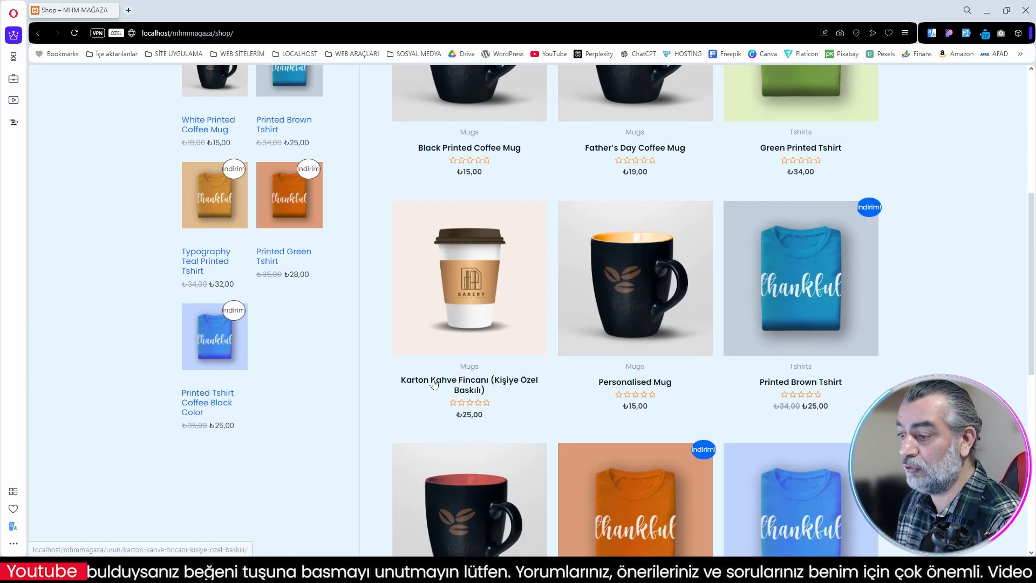
pyautogui.scroll(-1, 480, 345)
pyautogui.click(482, 348)
pyautogui.click(664, 412)
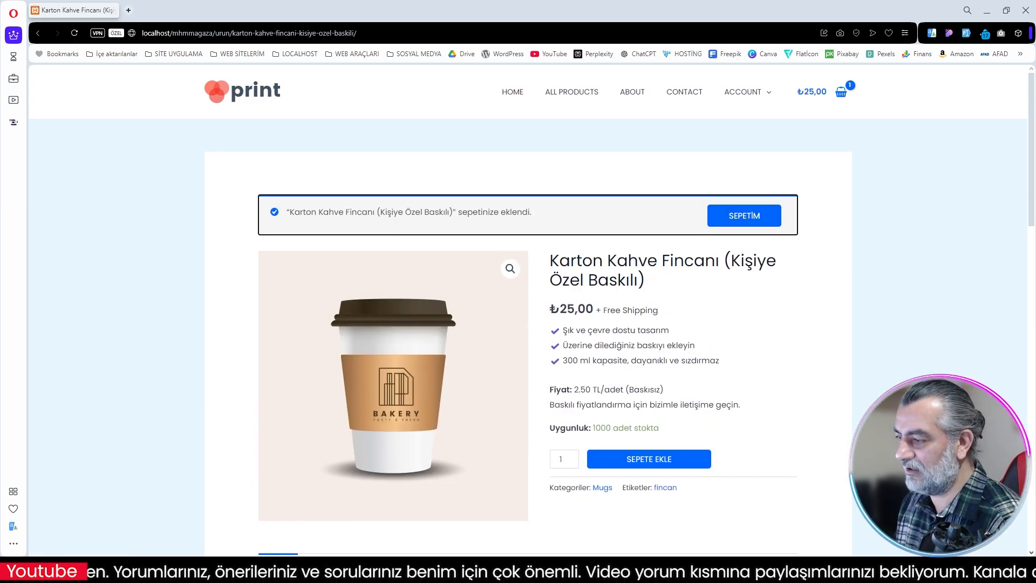
pyautogui.click(743, 217)
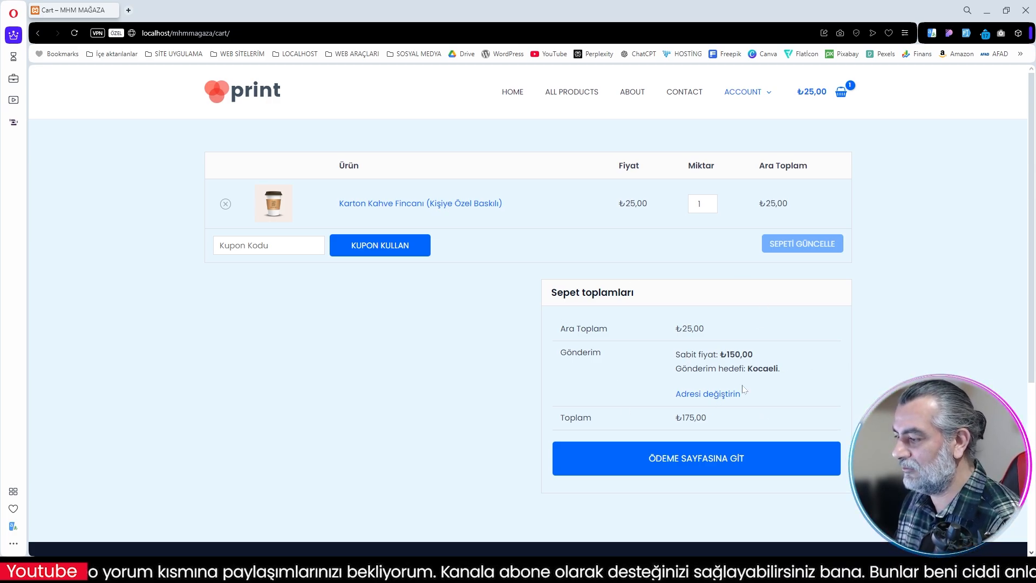
pyautogui.click(713, 463)
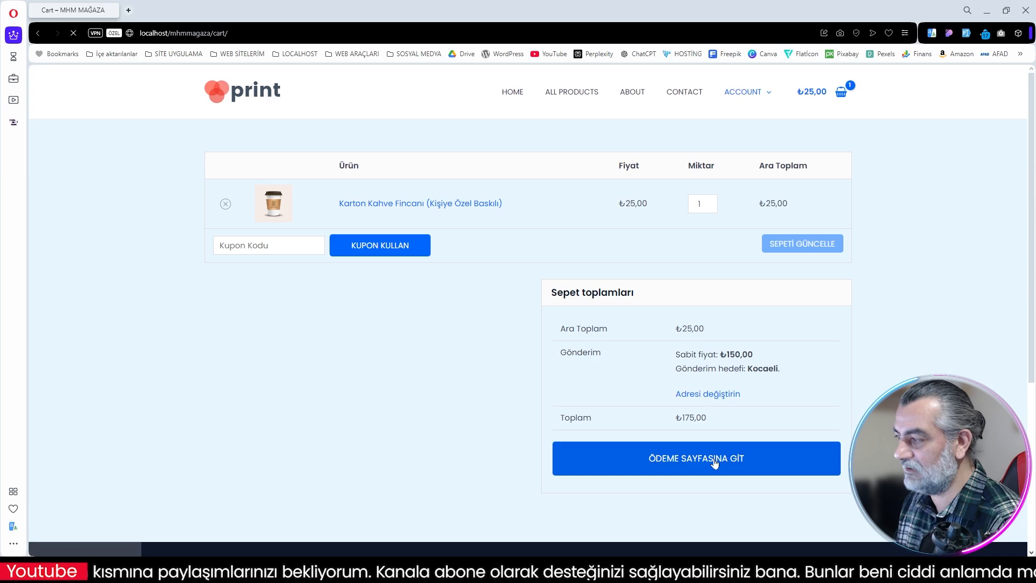
# Step: Review the checkout fields, fill in the billing details and order note with generated sample data, and place the bank transfer order
pyautogui.scroll(-2, 755, 361)
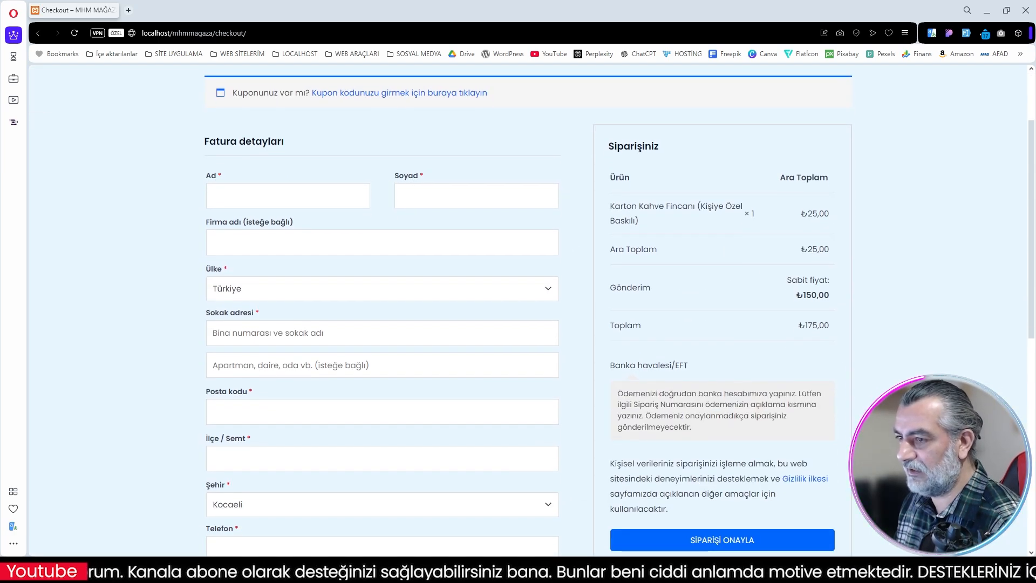
pyautogui.scroll(-3, 389, 395)
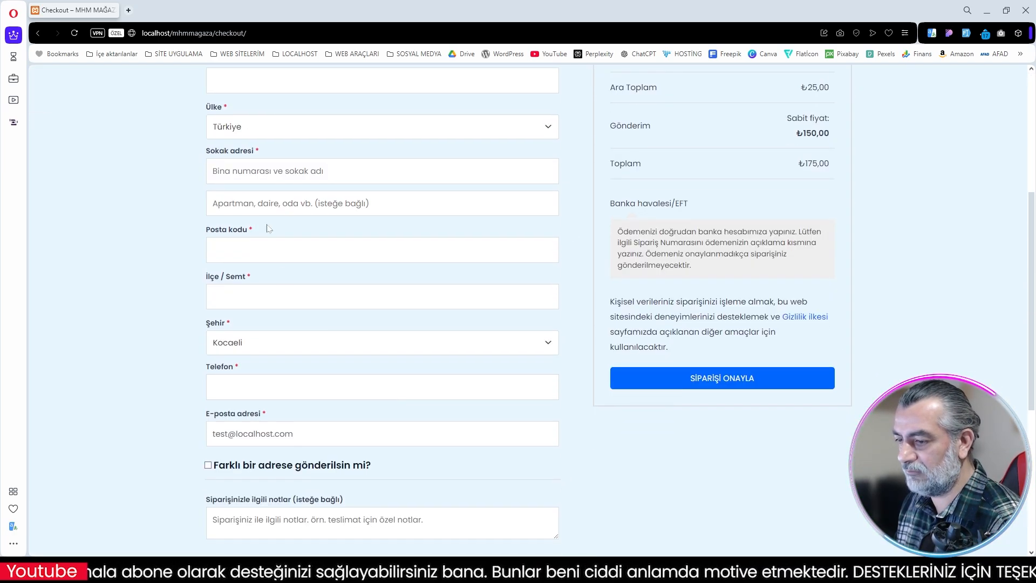
pyautogui.scroll(2, 518, 310)
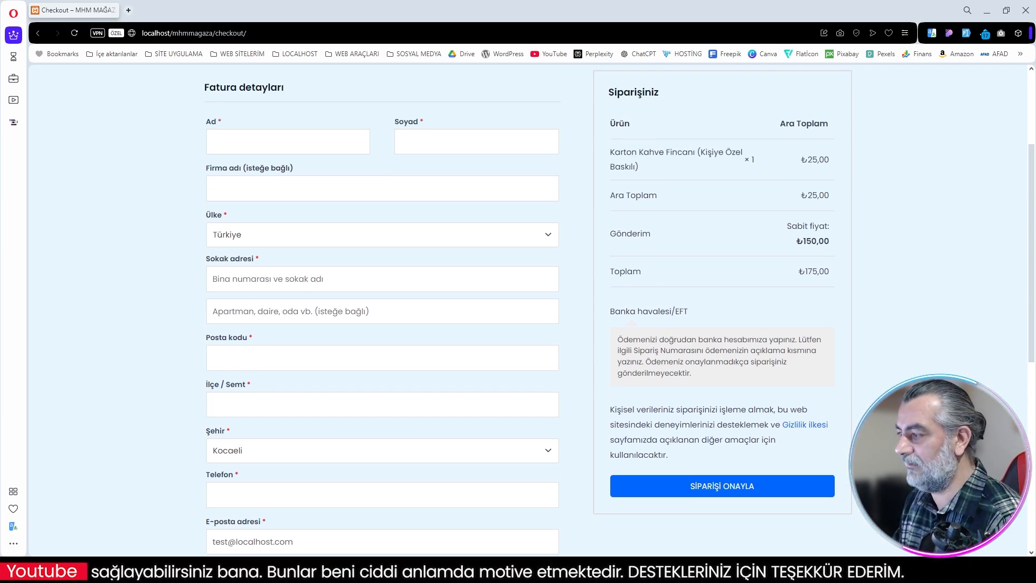
pyautogui.scroll(3, 537, 300)
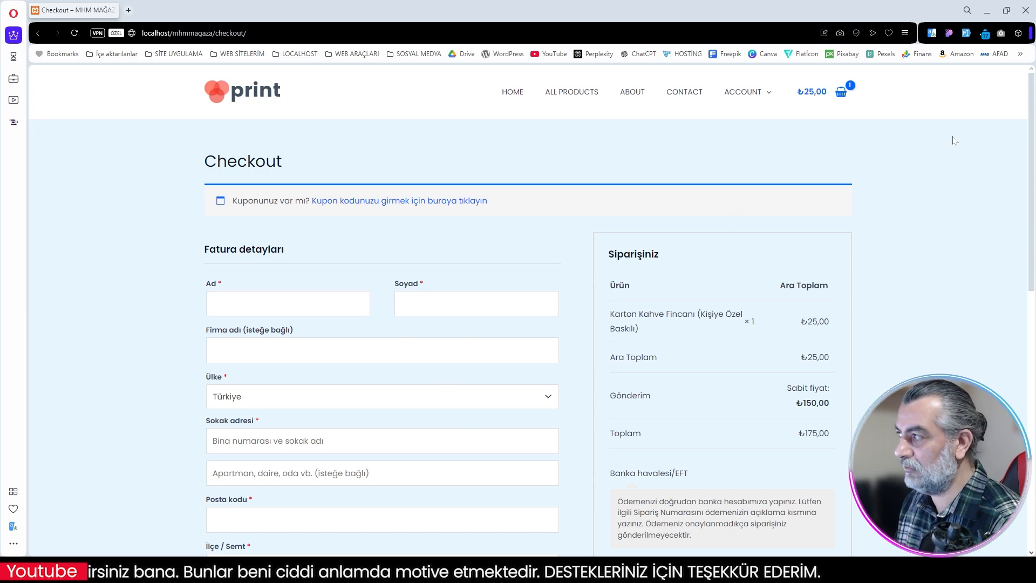
pyautogui.click(966, 33)
pyautogui.scroll(-2, 527, 310)
pyautogui.scroll(-2, 450, 526)
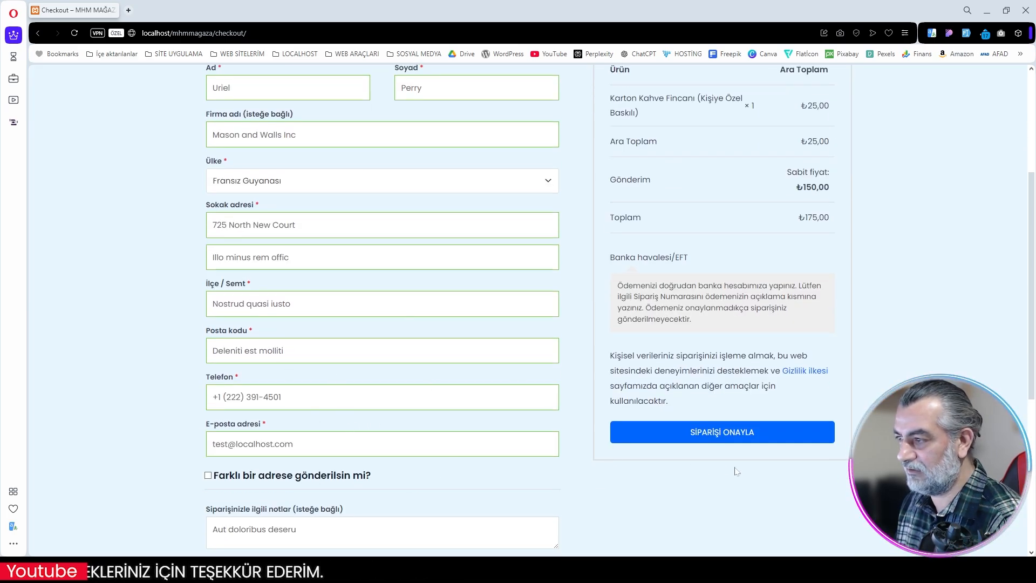
pyautogui.click(722, 438)
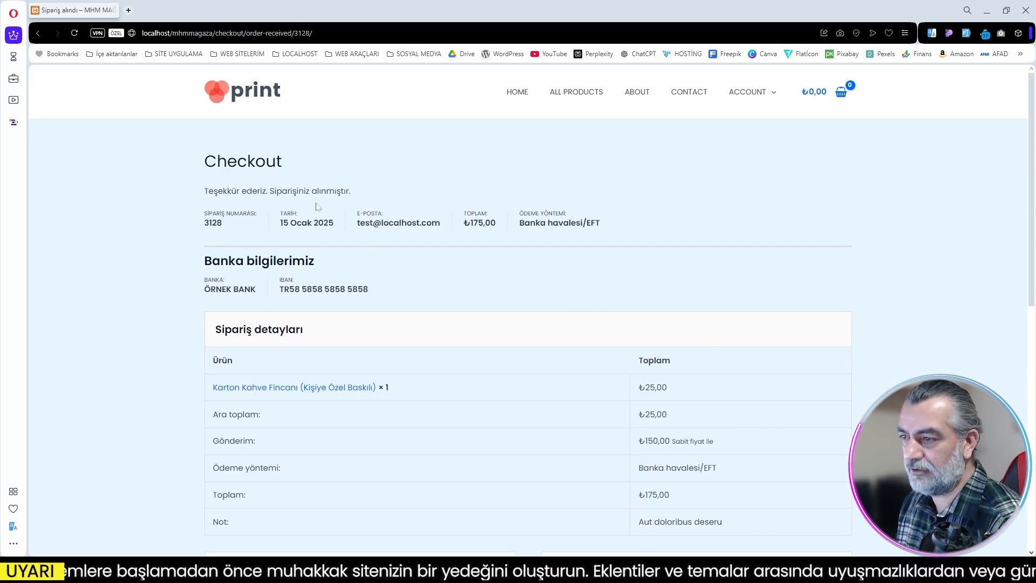
# Step: Examine the order confirmation page's bank information, order details, and billing and shipping addresses
pyautogui.scroll(-3, 492, 293)
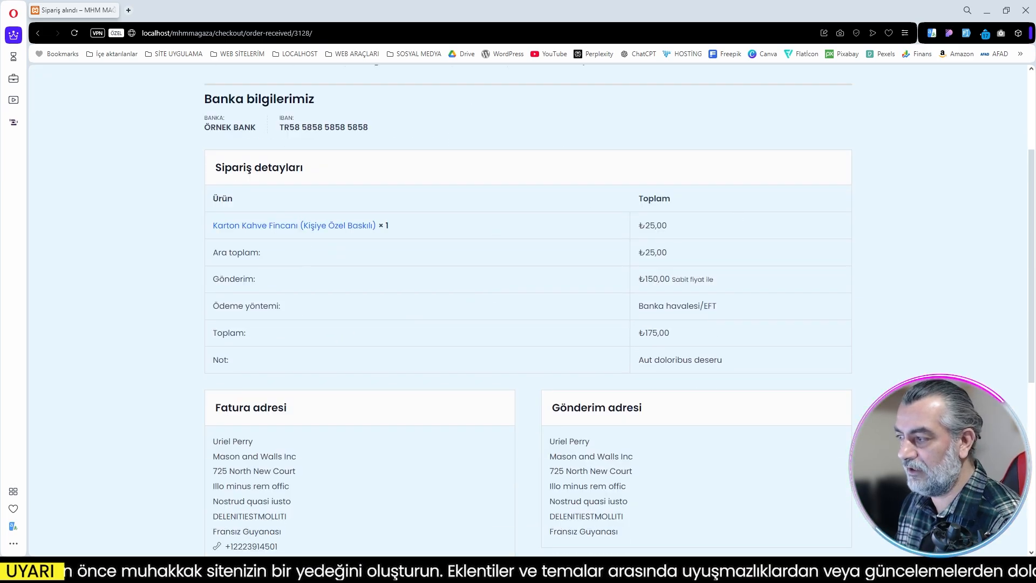
pyautogui.scroll(-5, 376, 267)
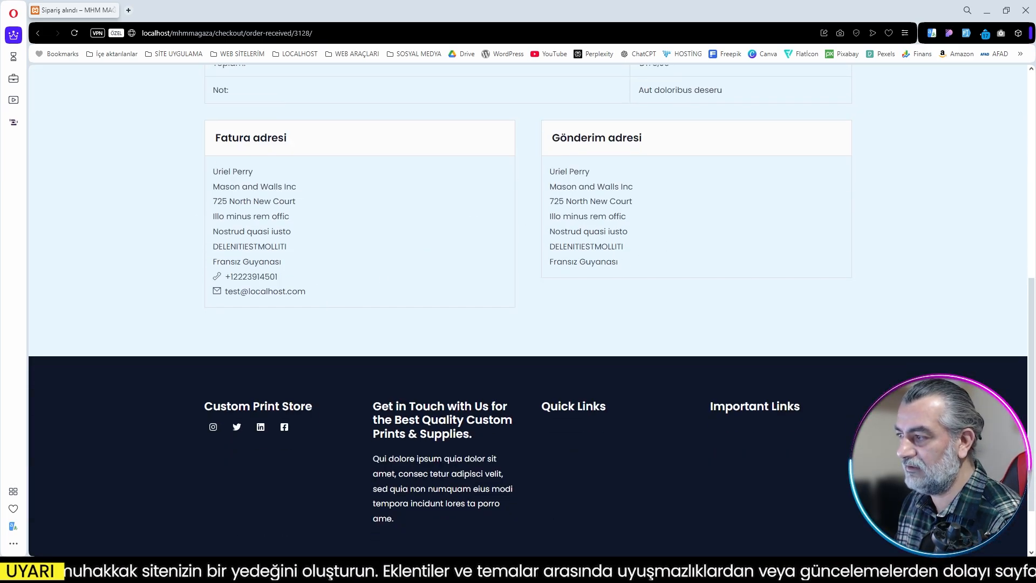
pyautogui.scroll(8, 486, 232)
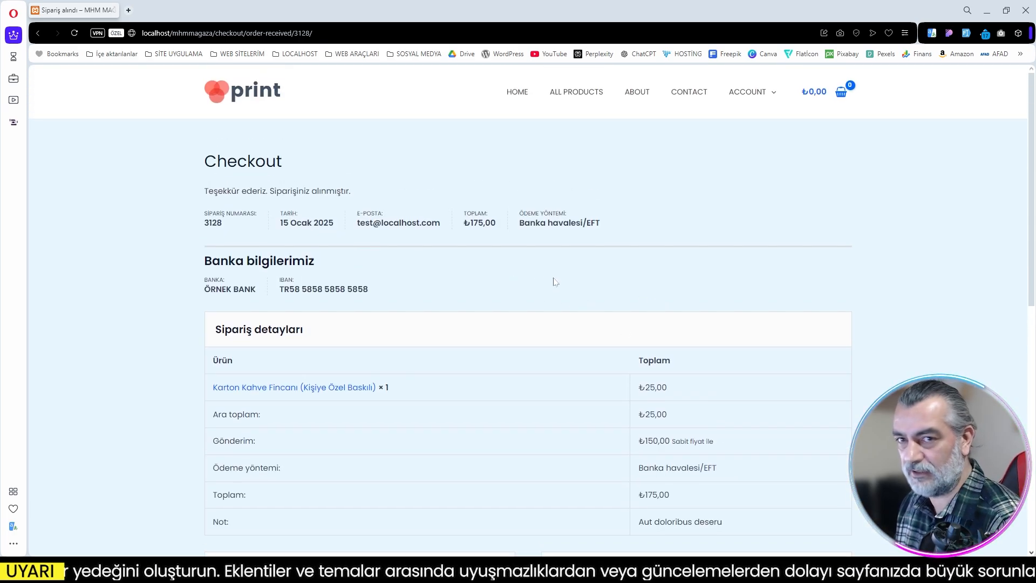
# Step: Switch to the mail client, read the shop's new-order notification, and bring up the test customer's inbox
pyautogui.hotkey('alt', 'Tab')
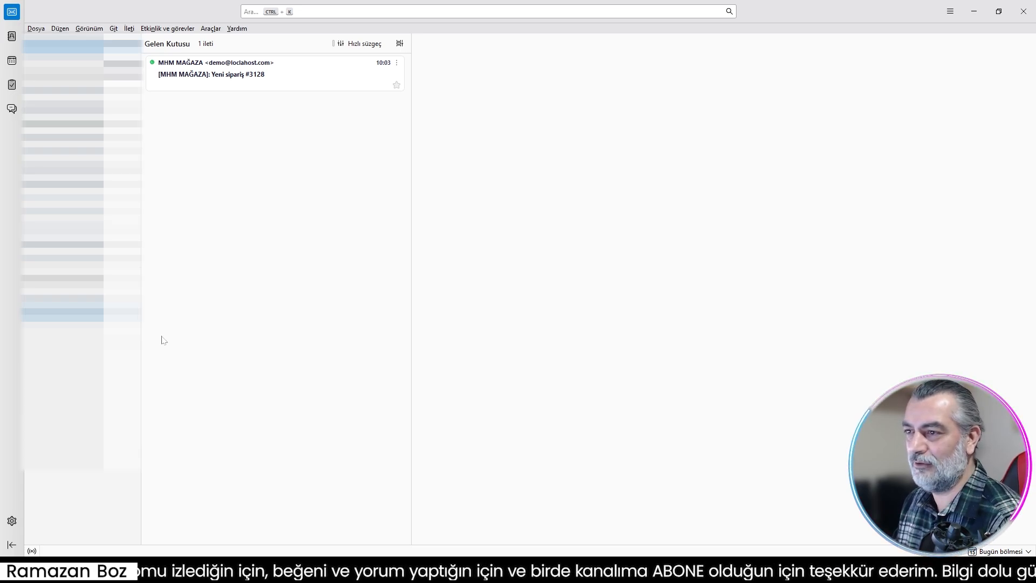
pyautogui.click(286, 81)
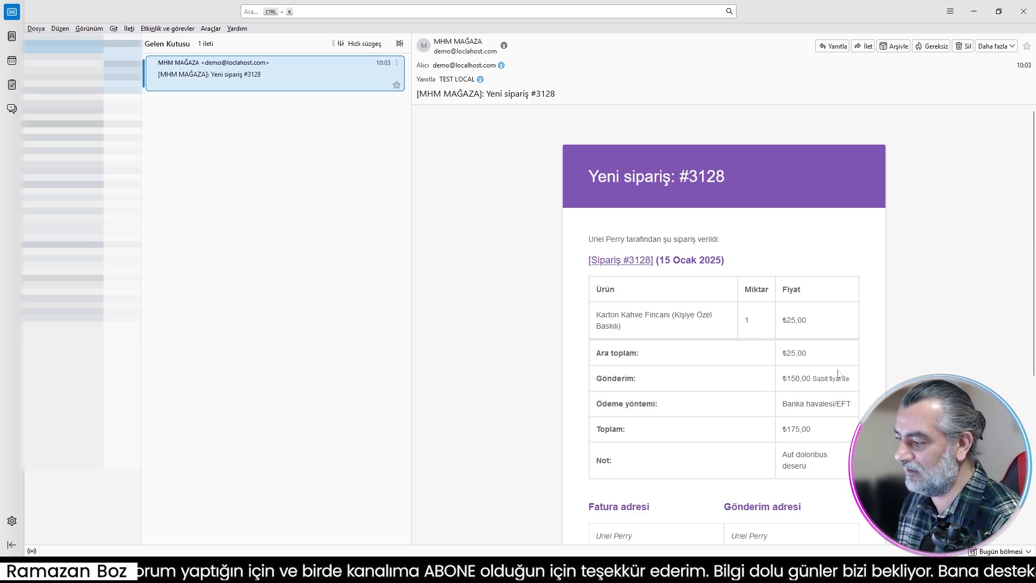
pyautogui.scroll(-4, 838, 372)
pyautogui.scroll(4, 447, 286)
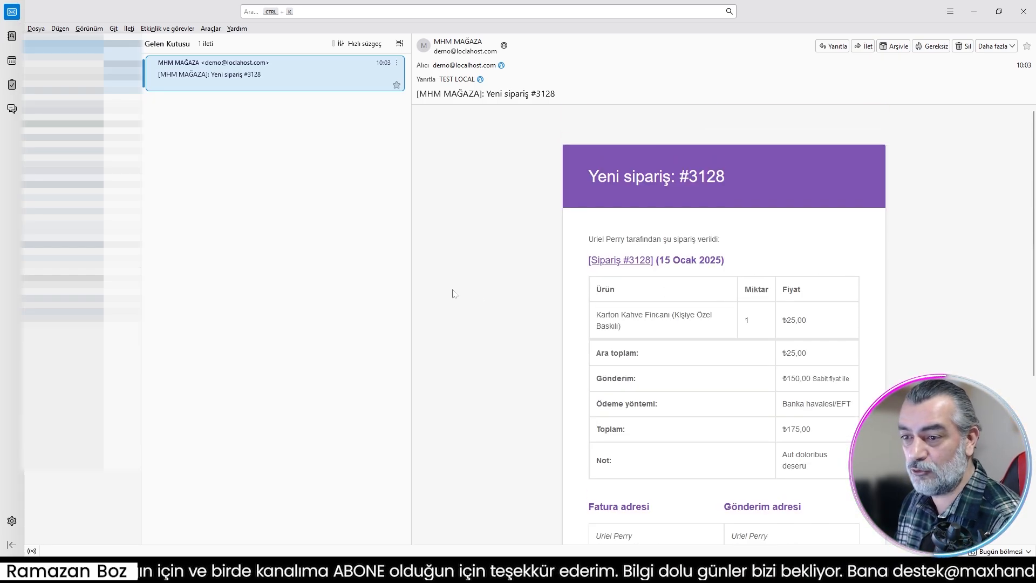
pyautogui.click(64, 228)
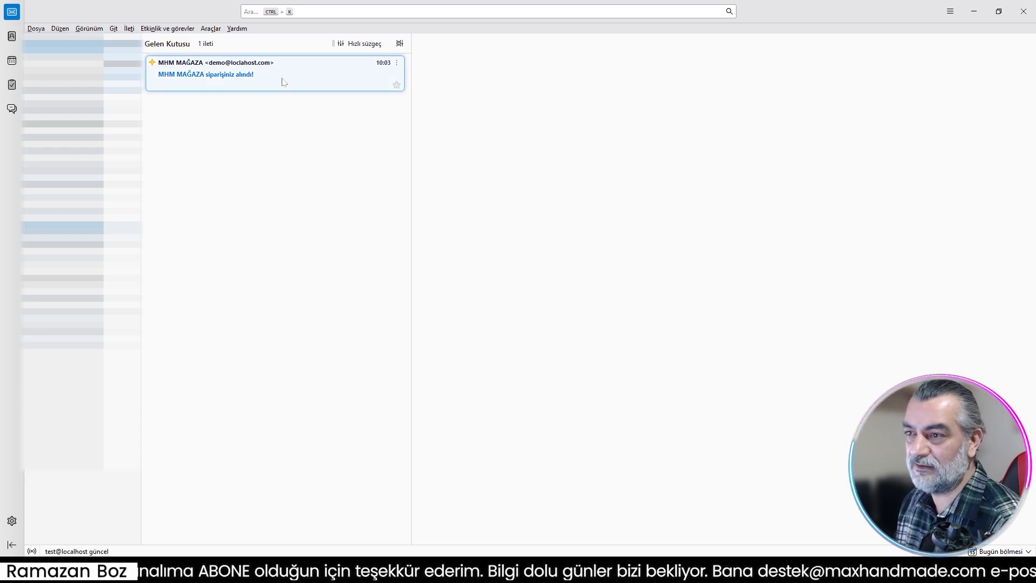
# Step: Read the order-received e-mail in the test customer's inbox, including its bank information, order table, and billing and shipping addresses
pyautogui.click(294, 77)
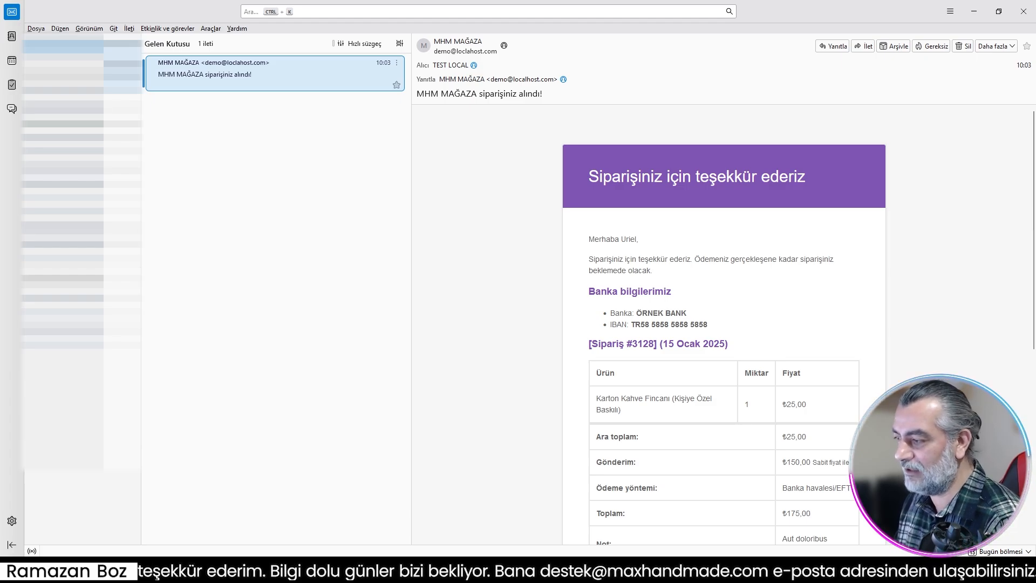
pyautogui.scroll(-5, 734, 379)
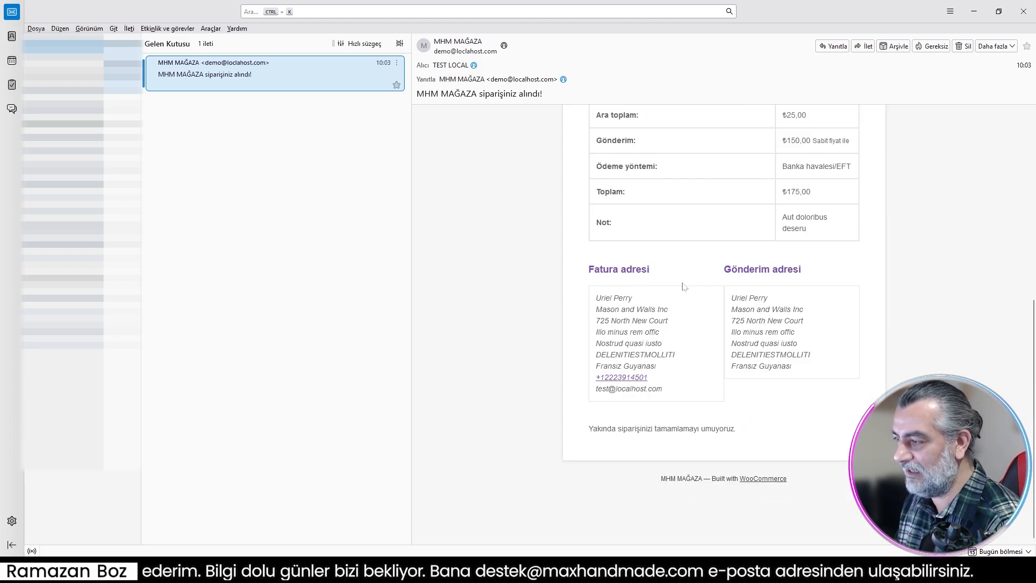
pyautogui.scroll(6, 762, 378)
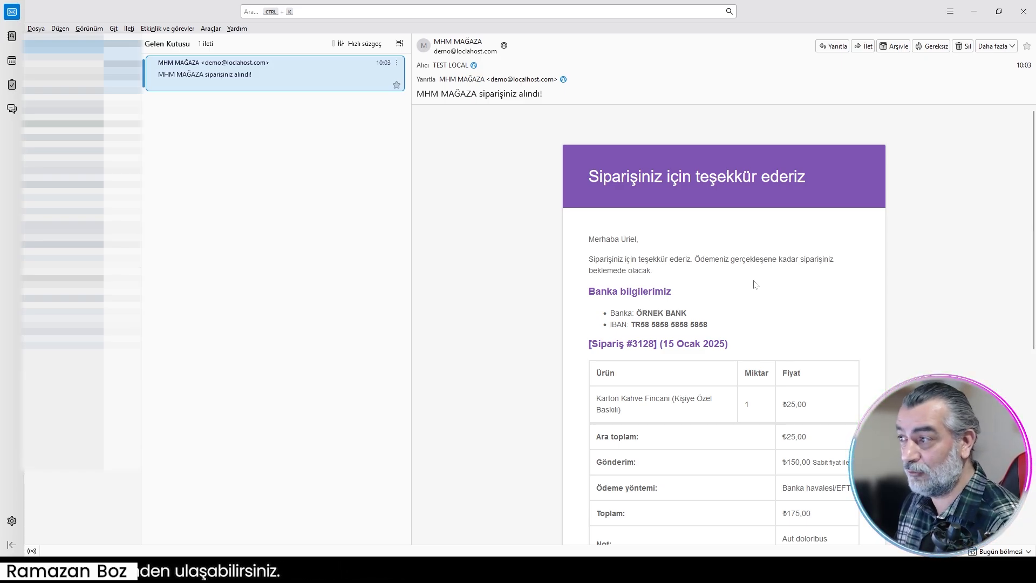
# Step: Return to the WordPress dashboard in the browser and open the order awaiting payment for editing
pyautogui.click(974, 11)
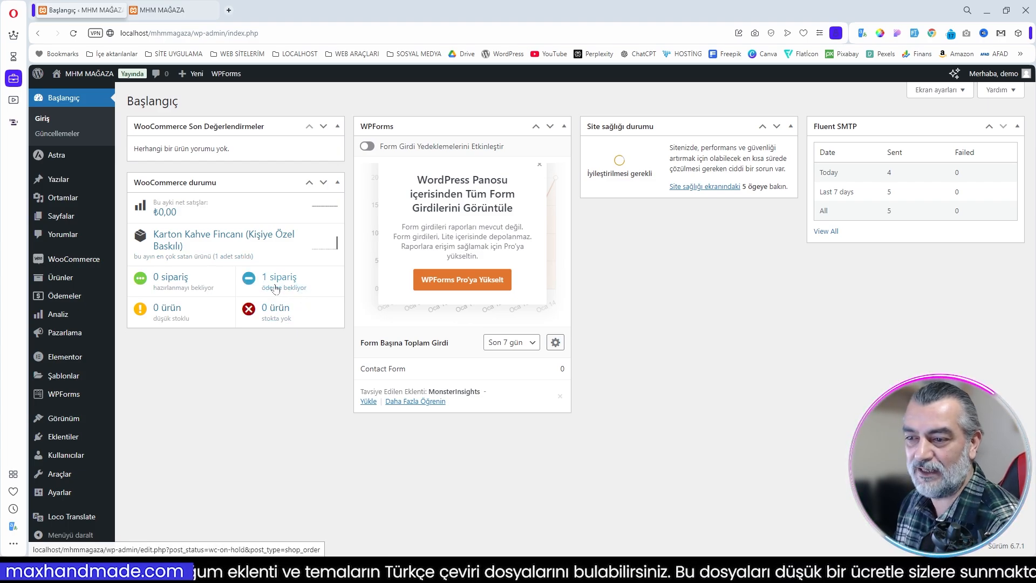
pyautogui.moveTo(81, 260)
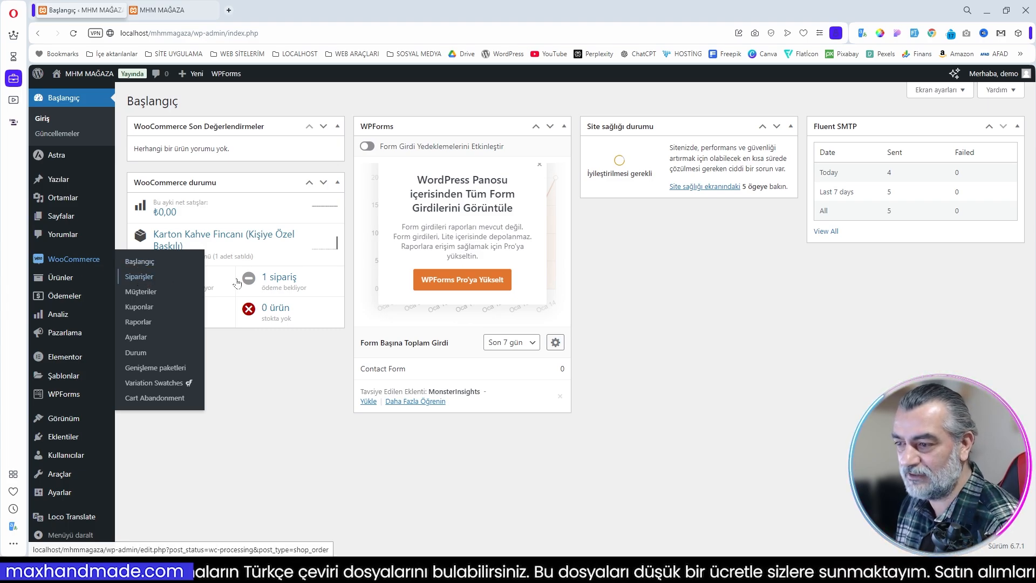
pyautogui.click(272, 281)
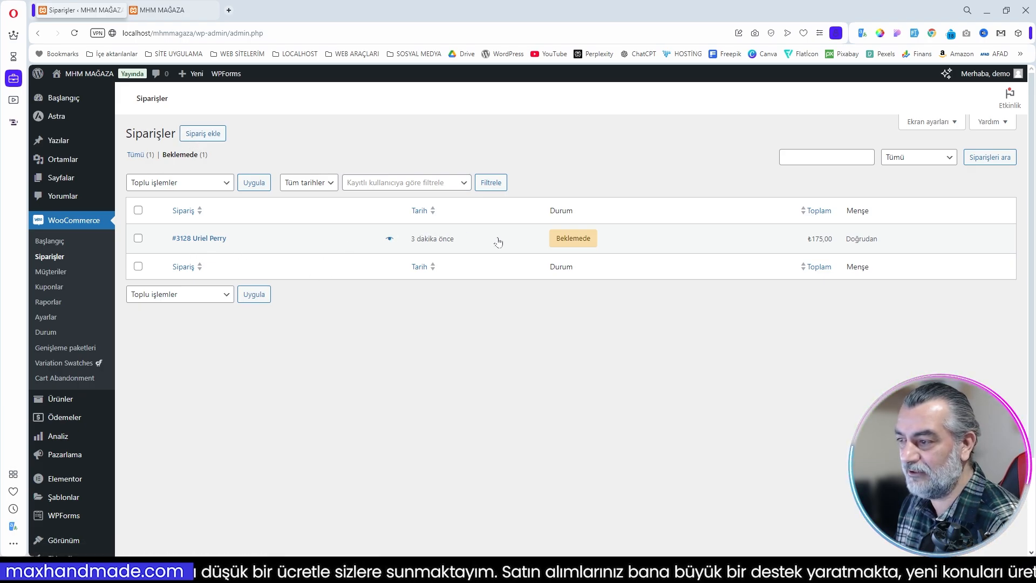
pyautogui.click(210, 240)
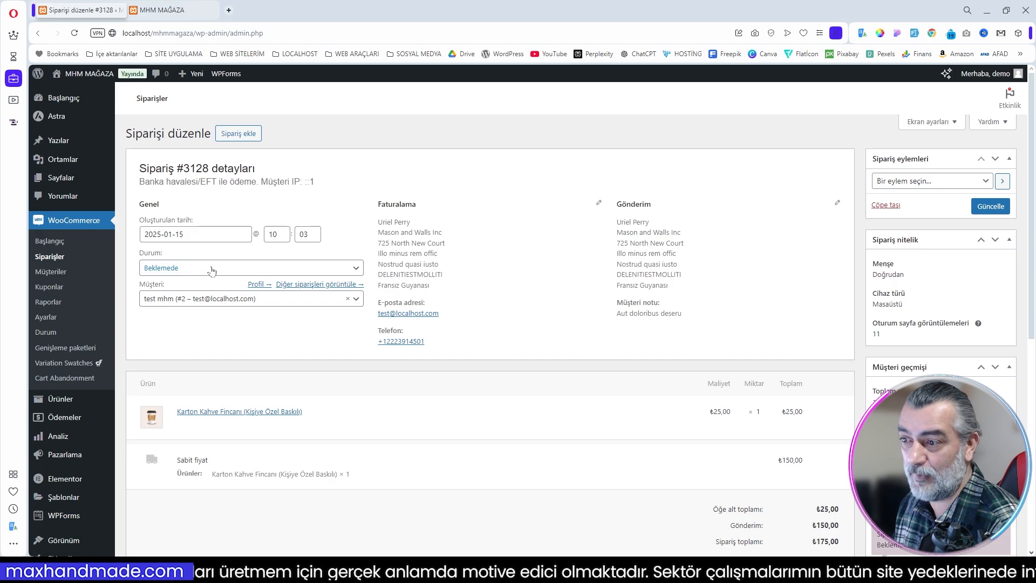
# Step: Set the order's status to Hazırlanıyor, save the update, and check the order notes
pyautogui.click(211, 270)
pyautogui.click(189, 303)
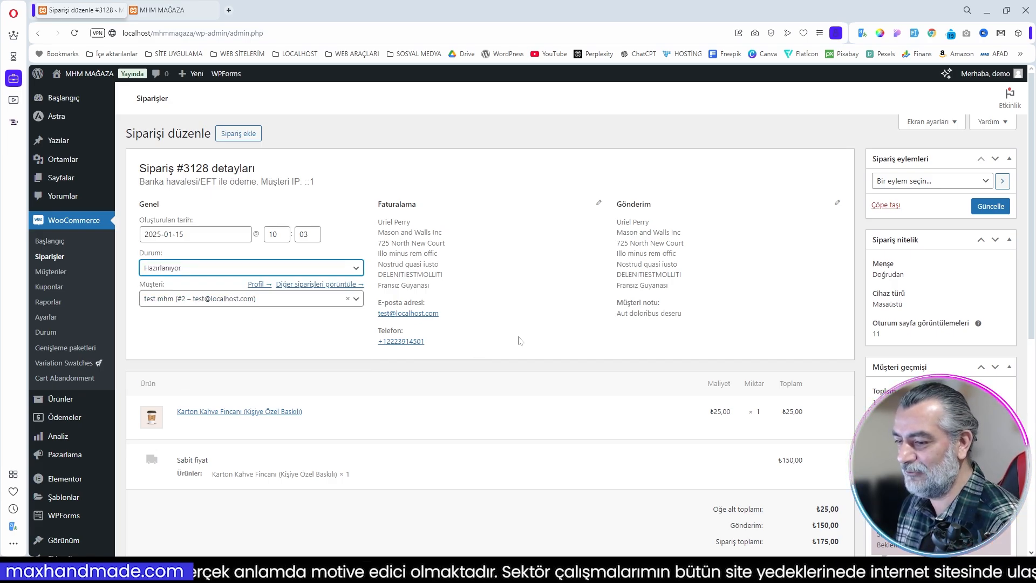
pyautogui.scroll(-2, 520, 340)
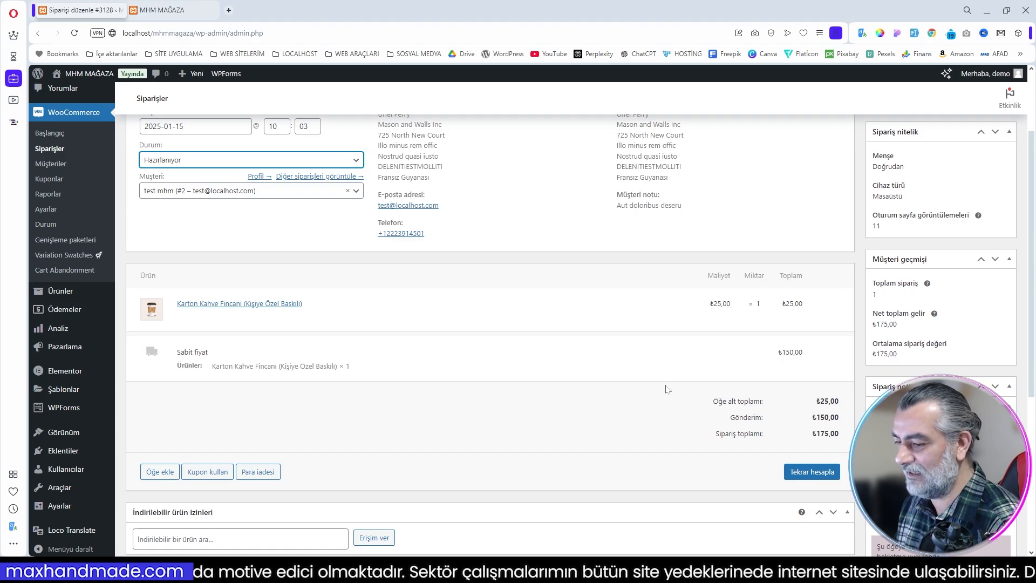
pyautogui.scroll(-2, 667, 388)
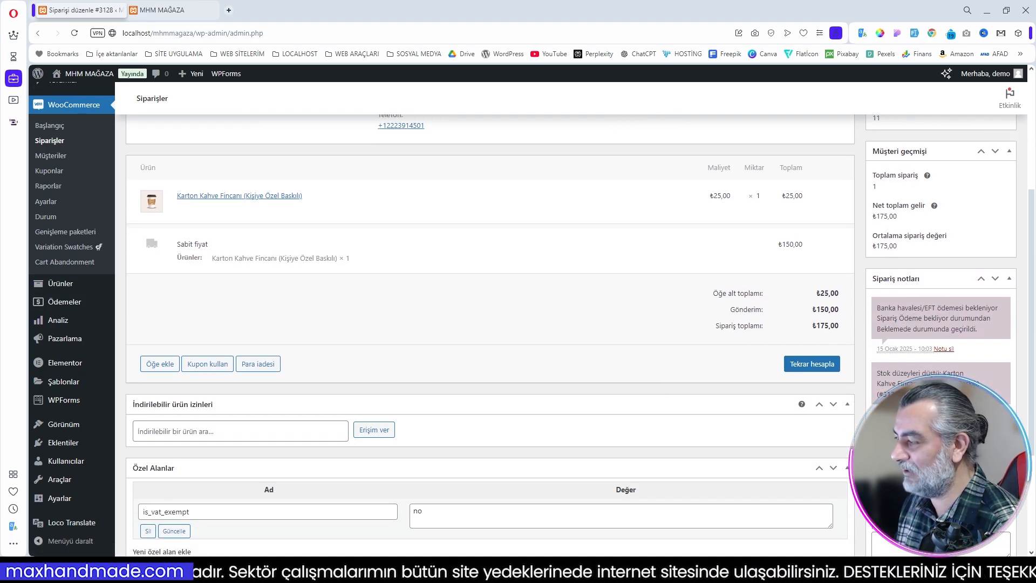
pyautogui.scroll(4, 173, 259)
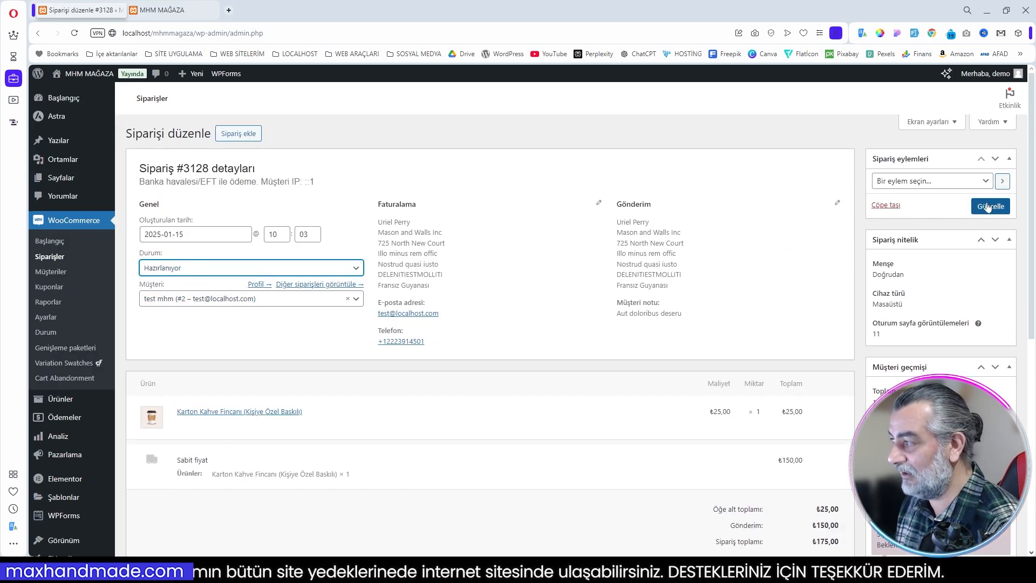
pyautogui.click(991, 207)
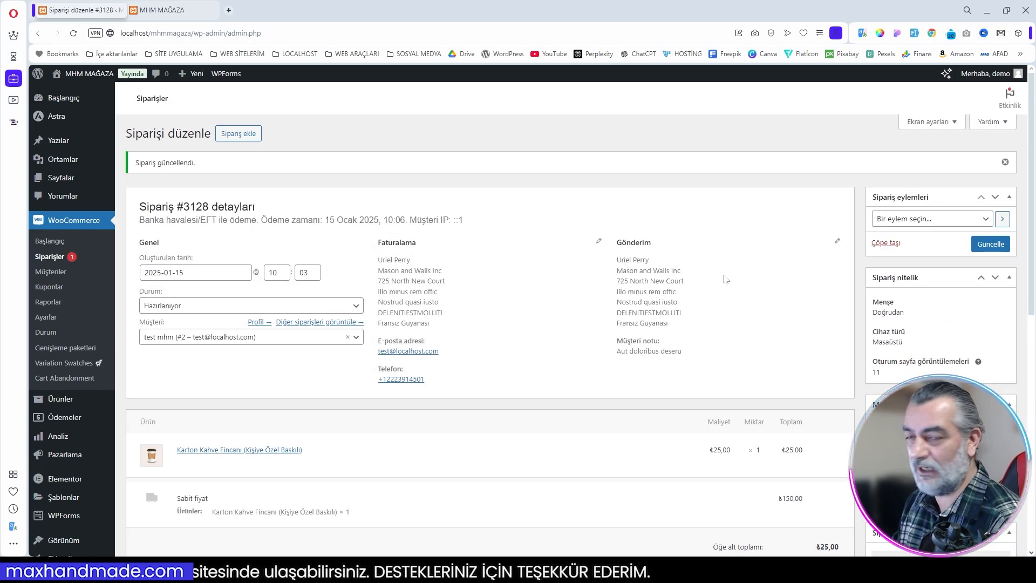
pyautogui.scroll(-6, 827, 378)
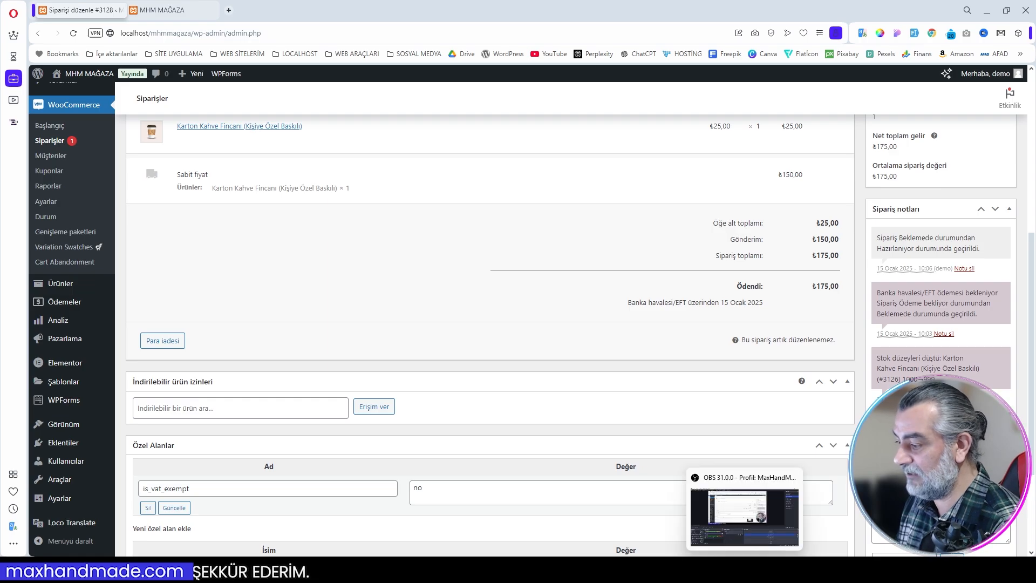
# Step: Switch to the mail client and read the new e-mail about the order being processed, highlighting its information sentence
pyautogui.click(518, 569)
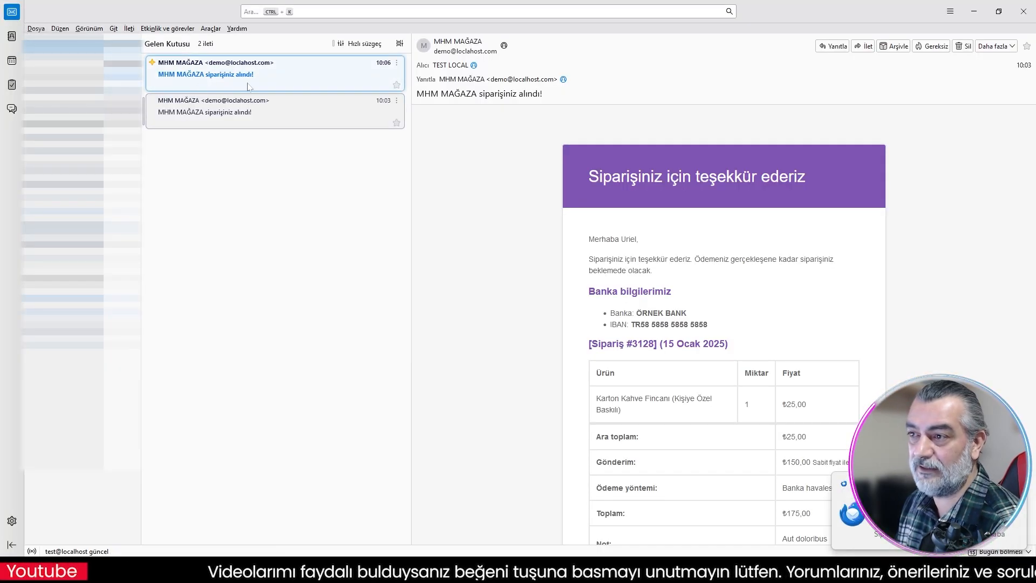
pyautogui.click(292, 82)
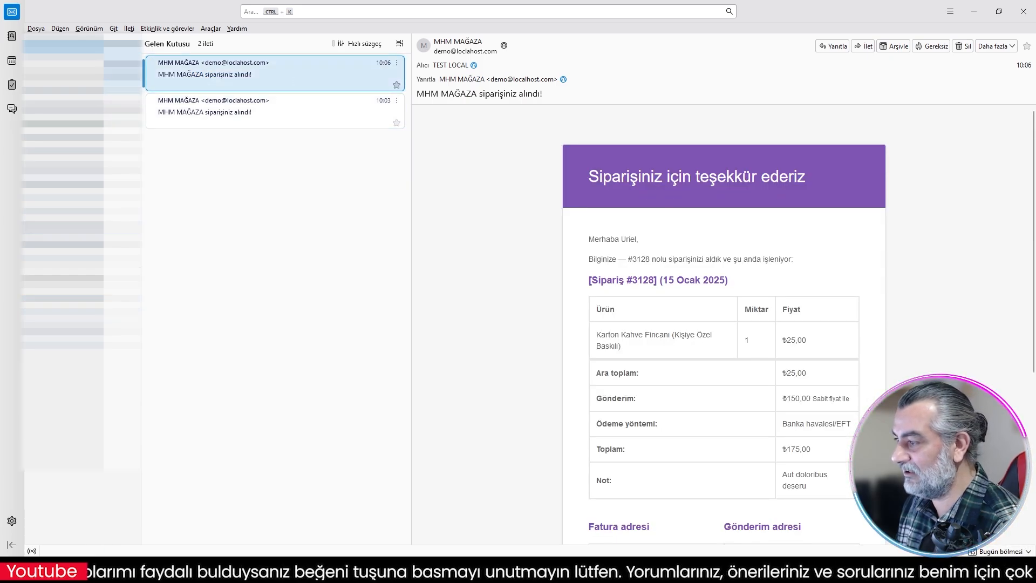
pyautogui.tripleClick(805, 262)
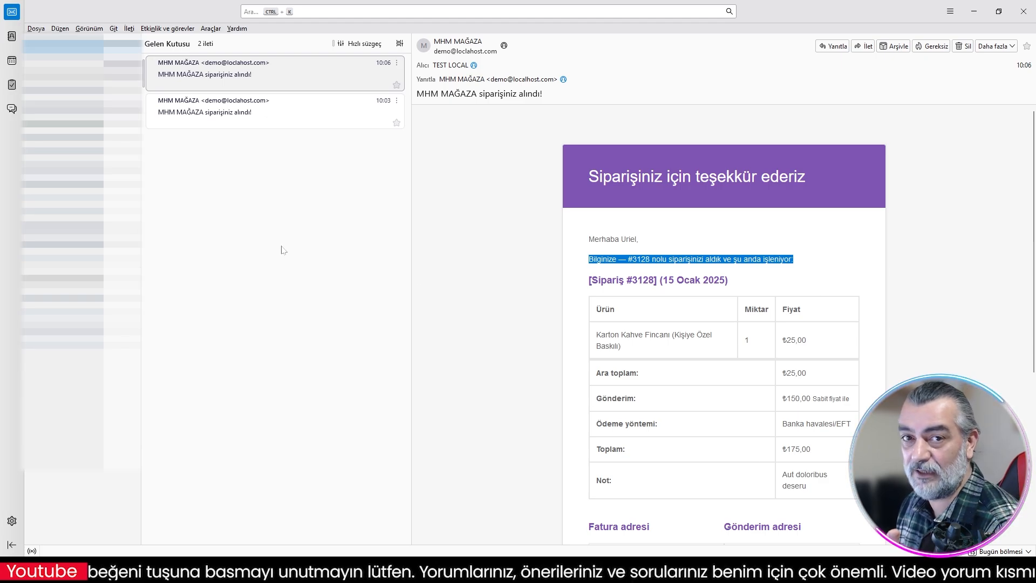
# Step: Return to the order in the browser, set its status to Tamamlandı, save the update, and check the order notes
pyautogui.click(974, 11)
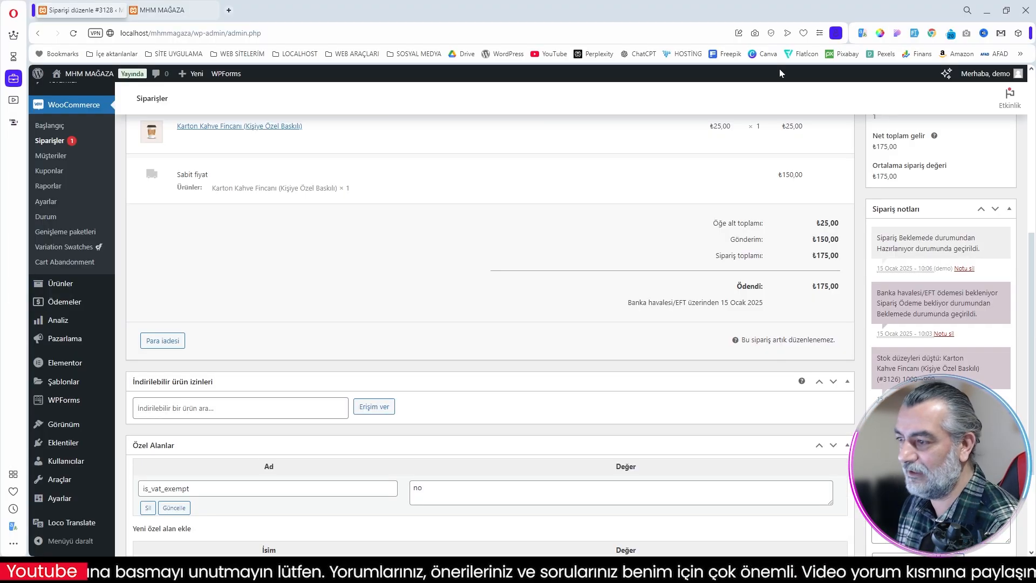
pyautogui.scroll(3, 466, 268)
pyautogui.scroll(3, 596, 375)
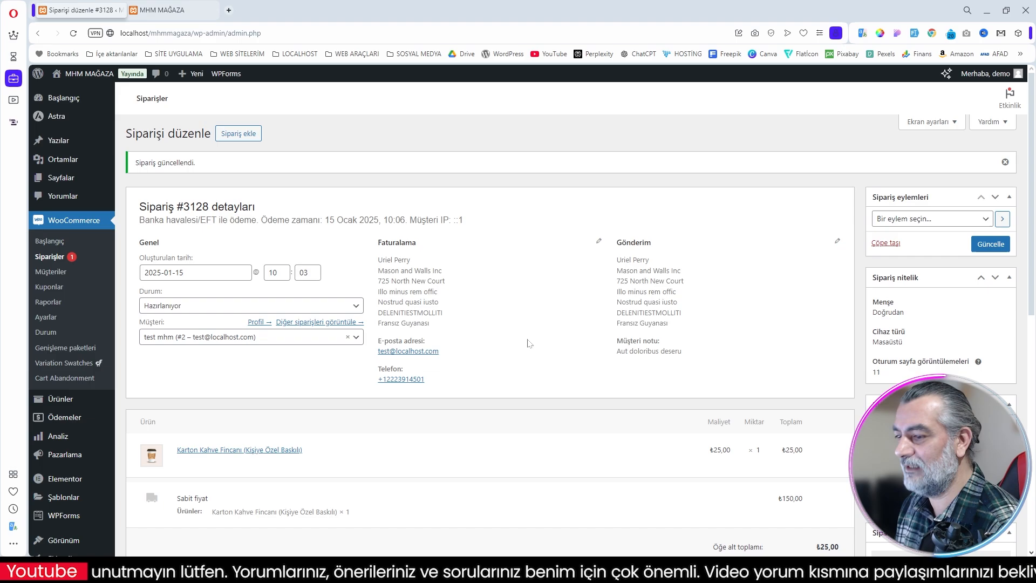
pyautogui.click(213, 306)
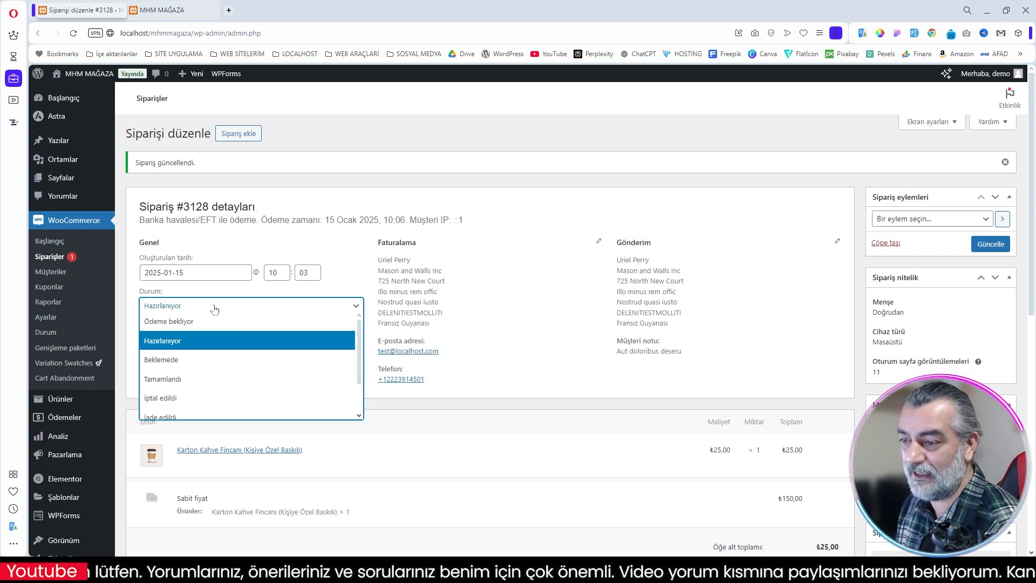
pyautogui.click(212, 380)
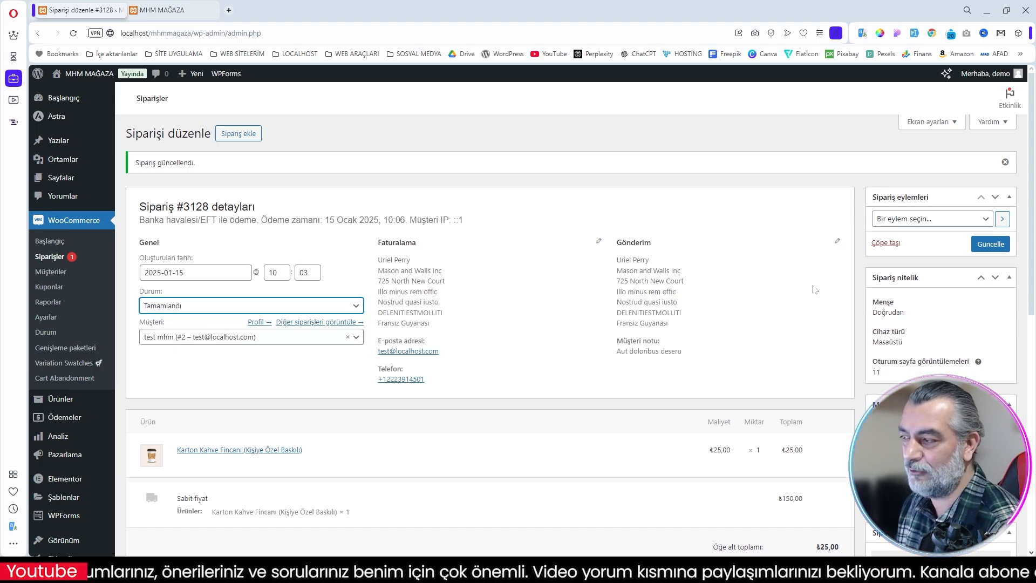
pyautogui.click(990, 248)
pyautogui.scroll(-7, 810, 243)
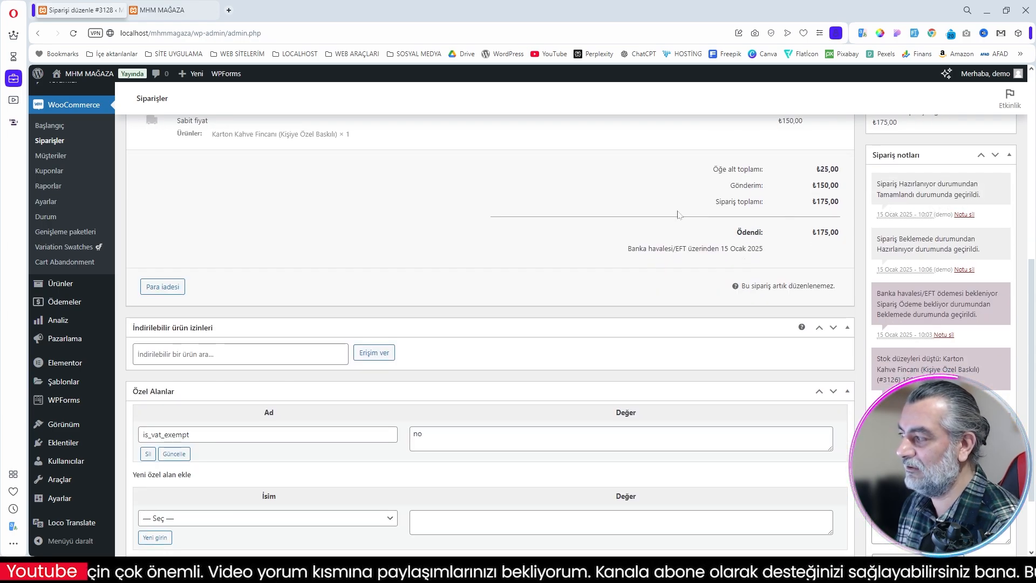
pyautogui.scroll(7, 542, 244)
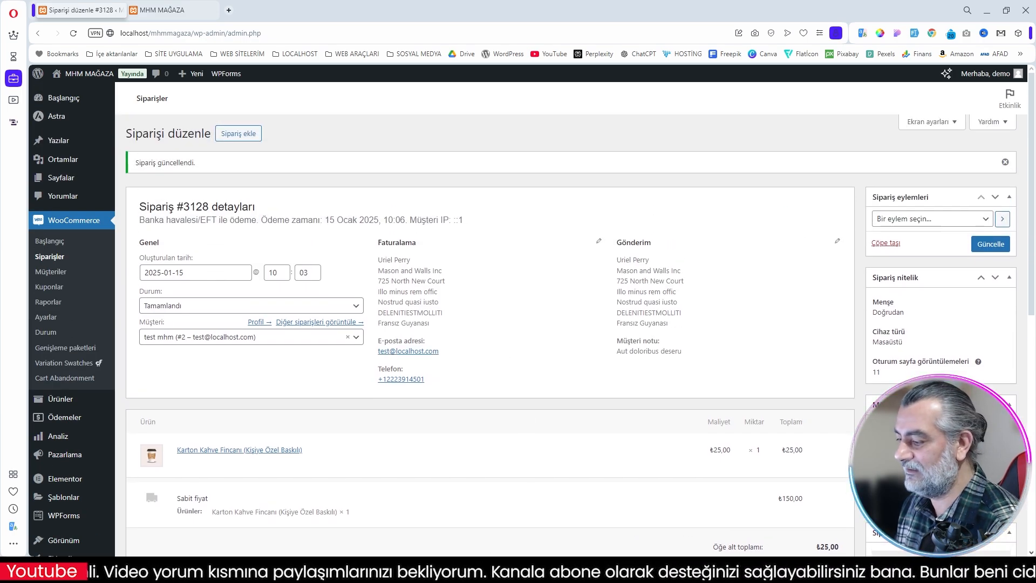
# Step: Switch to the mail client, read the order-completed e-mail with its order details and addresses, and return to the WooCommerce orders in the browser
pyautogui.moveTo(697, 570)
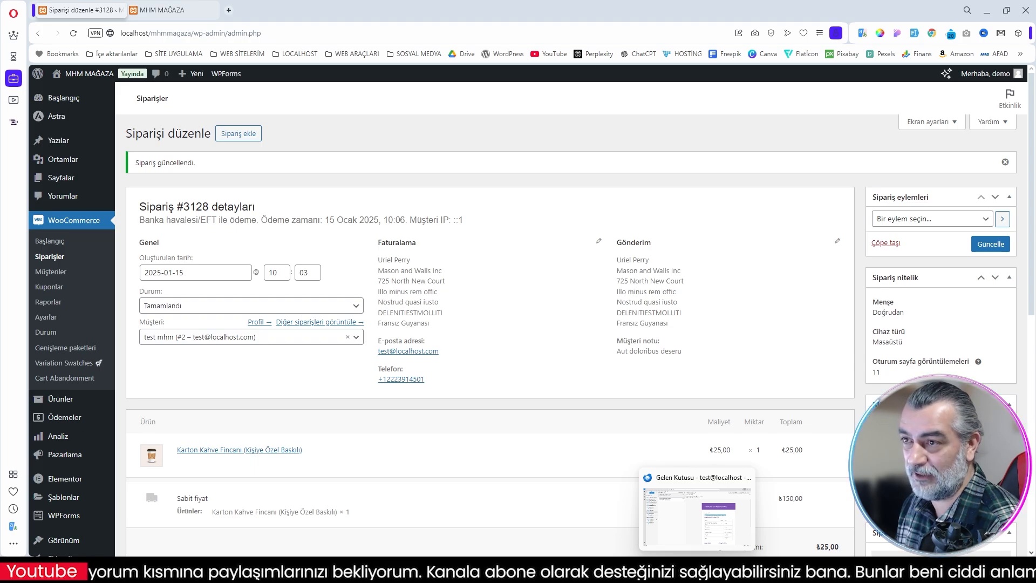
pyautogui.click(697, 509)
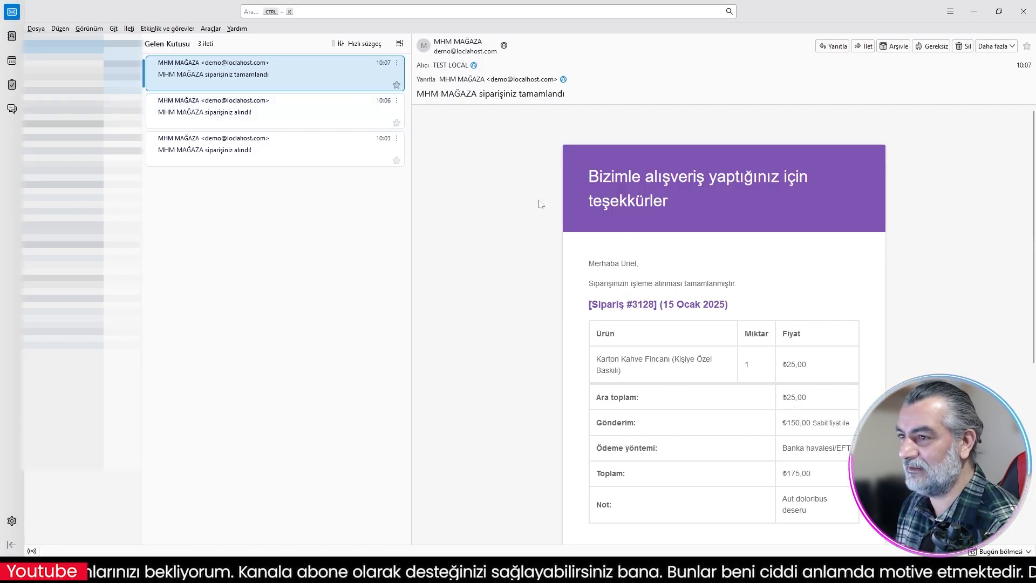
pyautogui.click(786, 290)
pyautogui.scroll(-3, 784, 289)
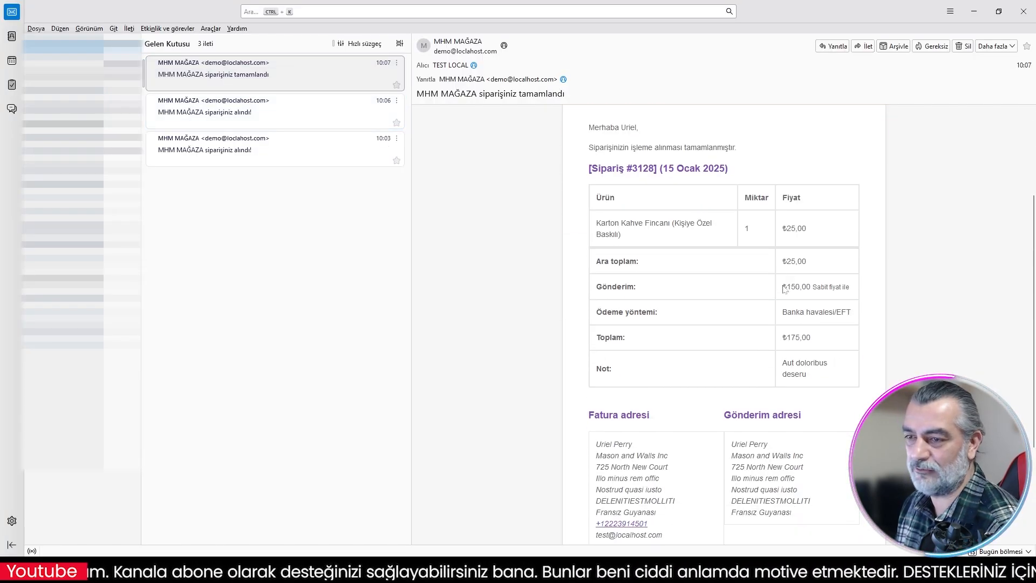
pyautogui.click(972, 11)
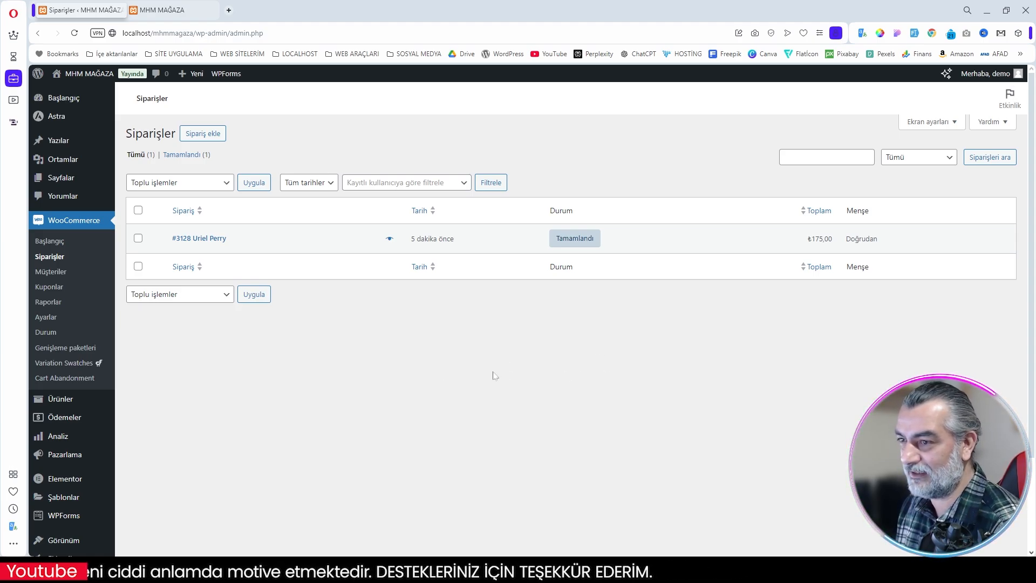
pyautogui.scroll(-1, 558, 399)
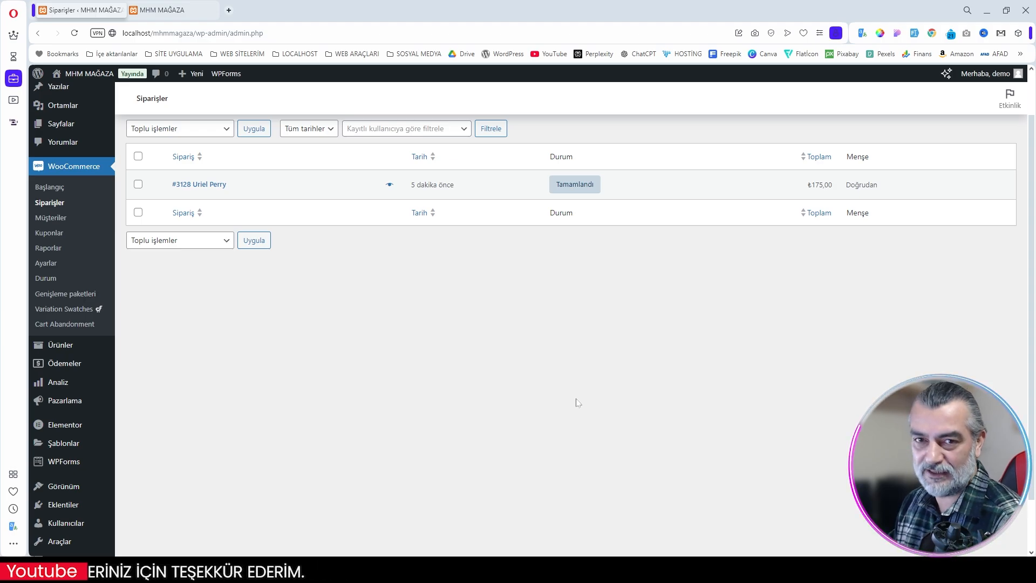
pyautogui.scroll(2, 578, 402)
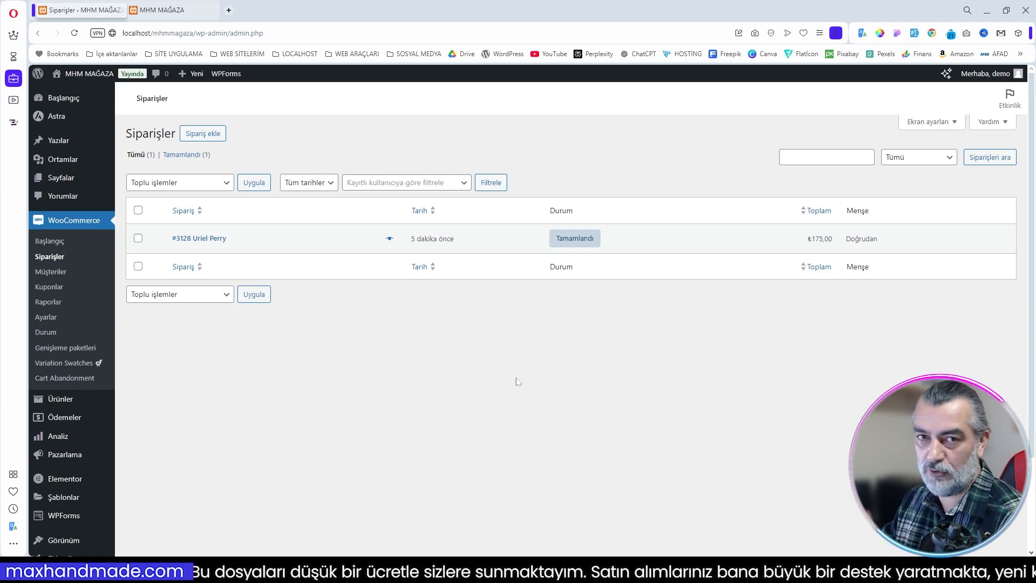
pyautogui.scroll(-2, 539, 379)
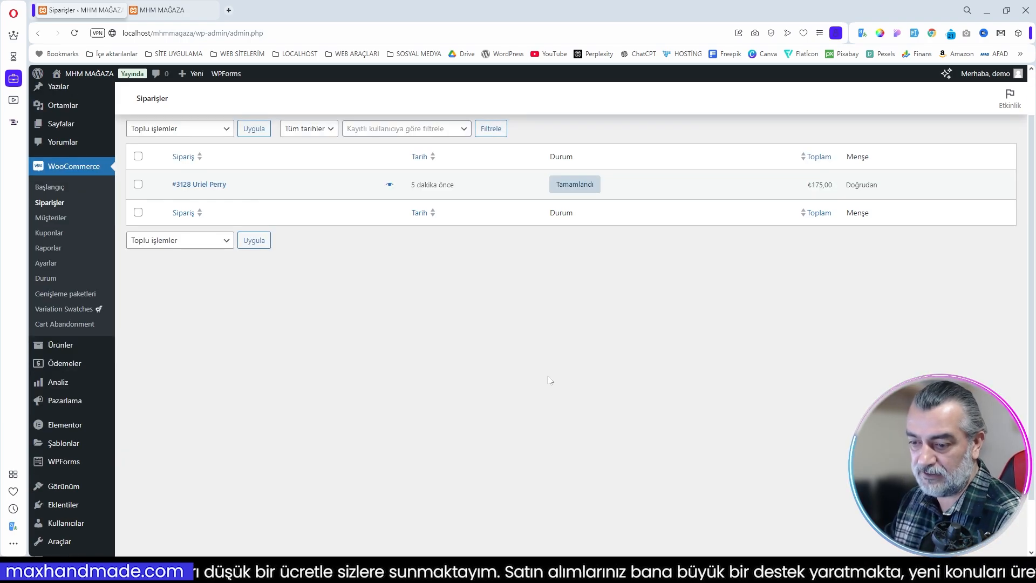
pyautogui.scroll(2, 549, 379)
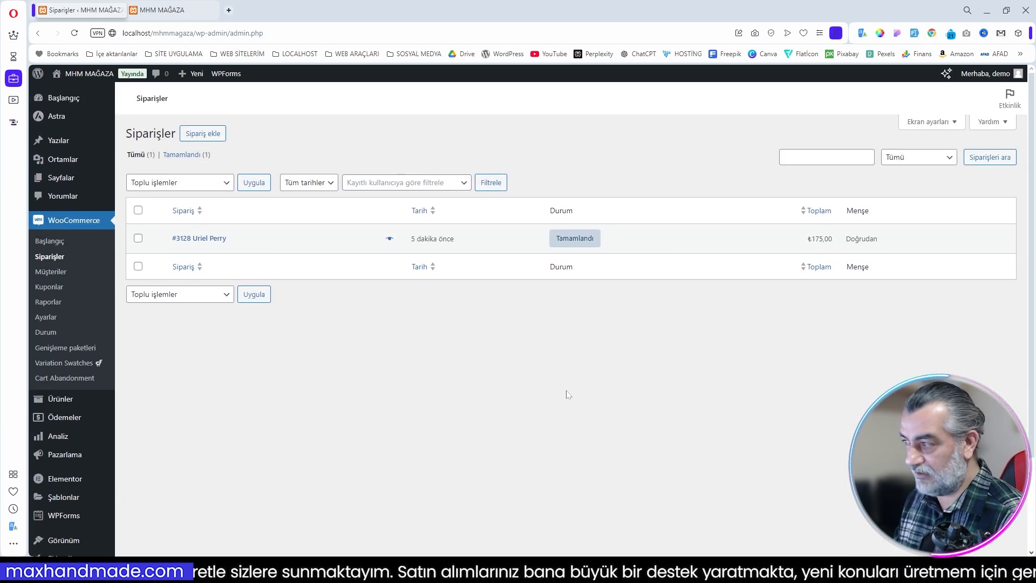